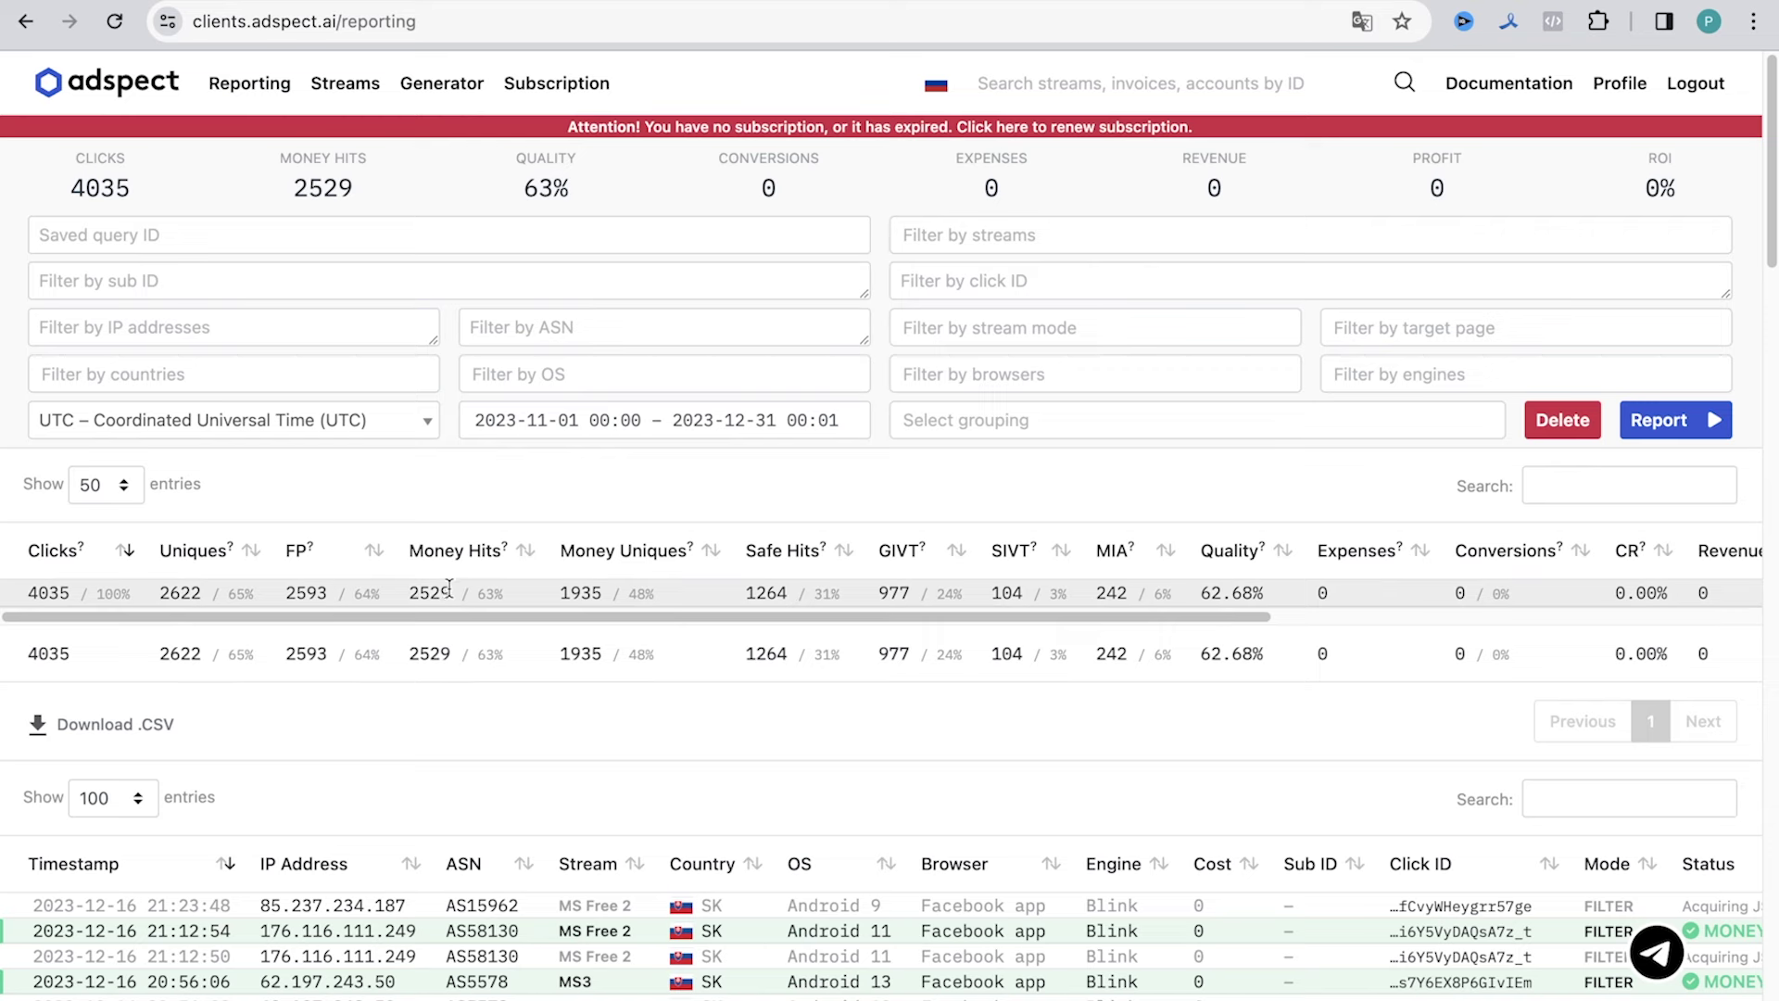
Keep the Beauty theme and select the WordPress generator (PHP) tool.
scroll(449, 585, "right", 5)
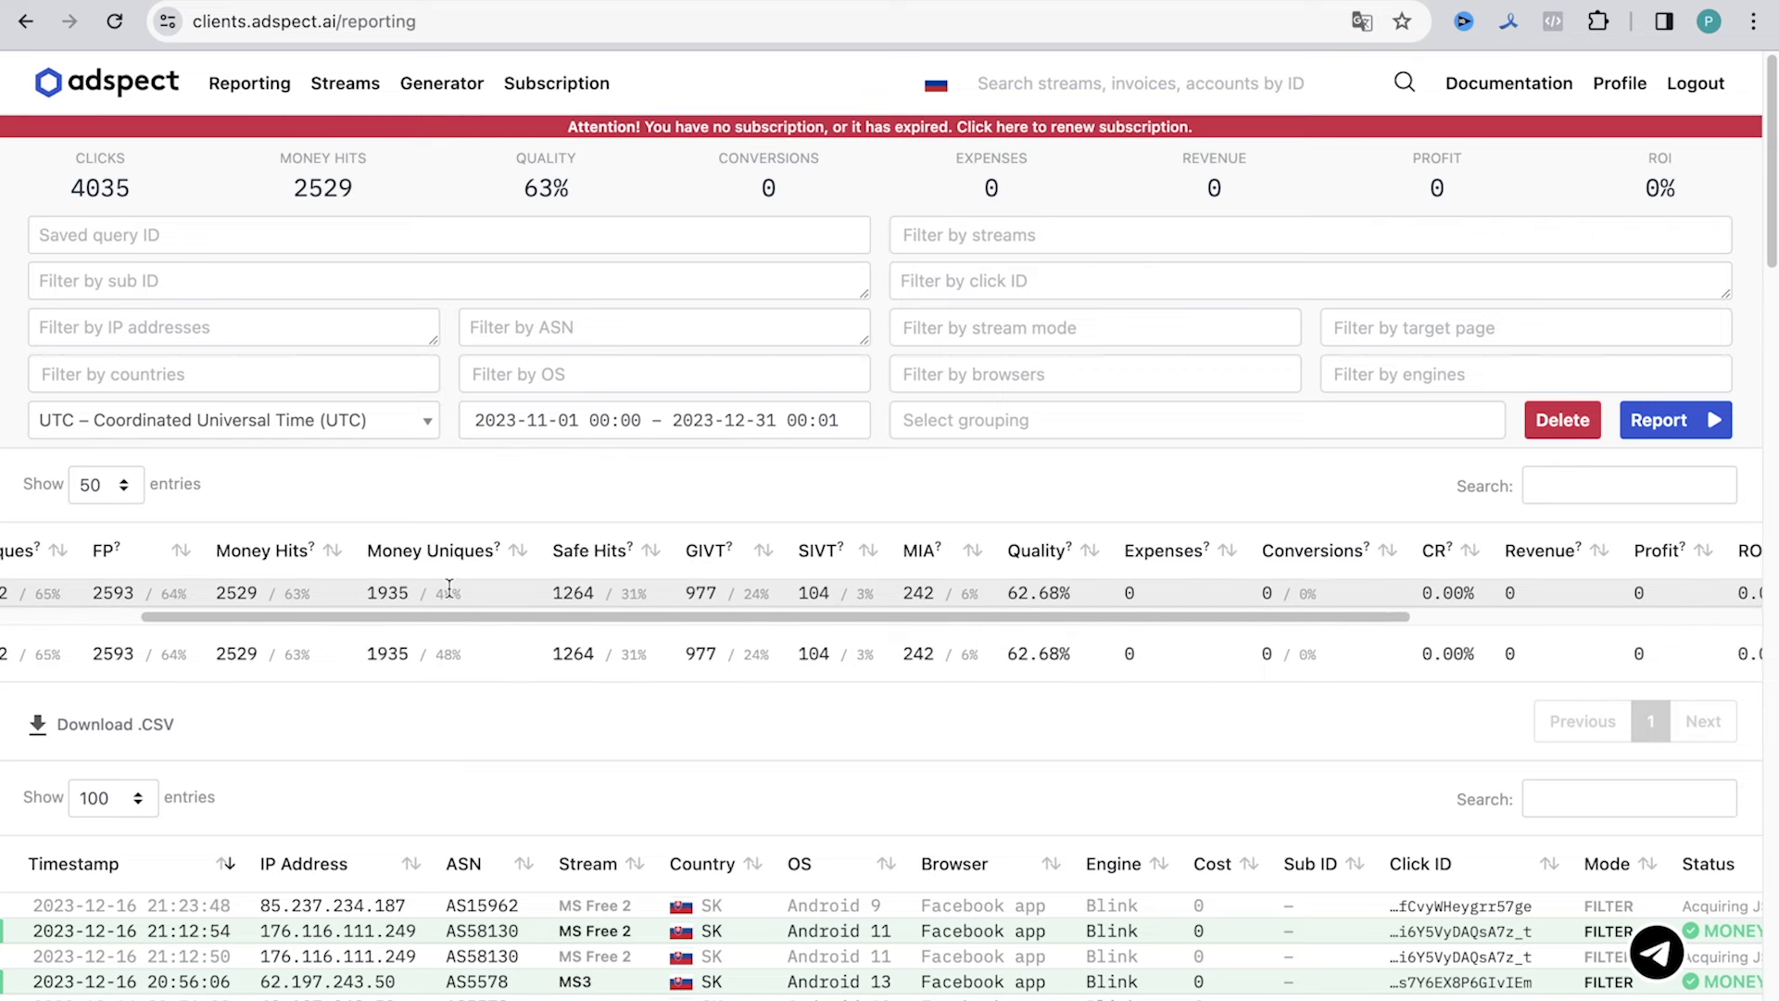
scroll(434, 806, "down", 9)
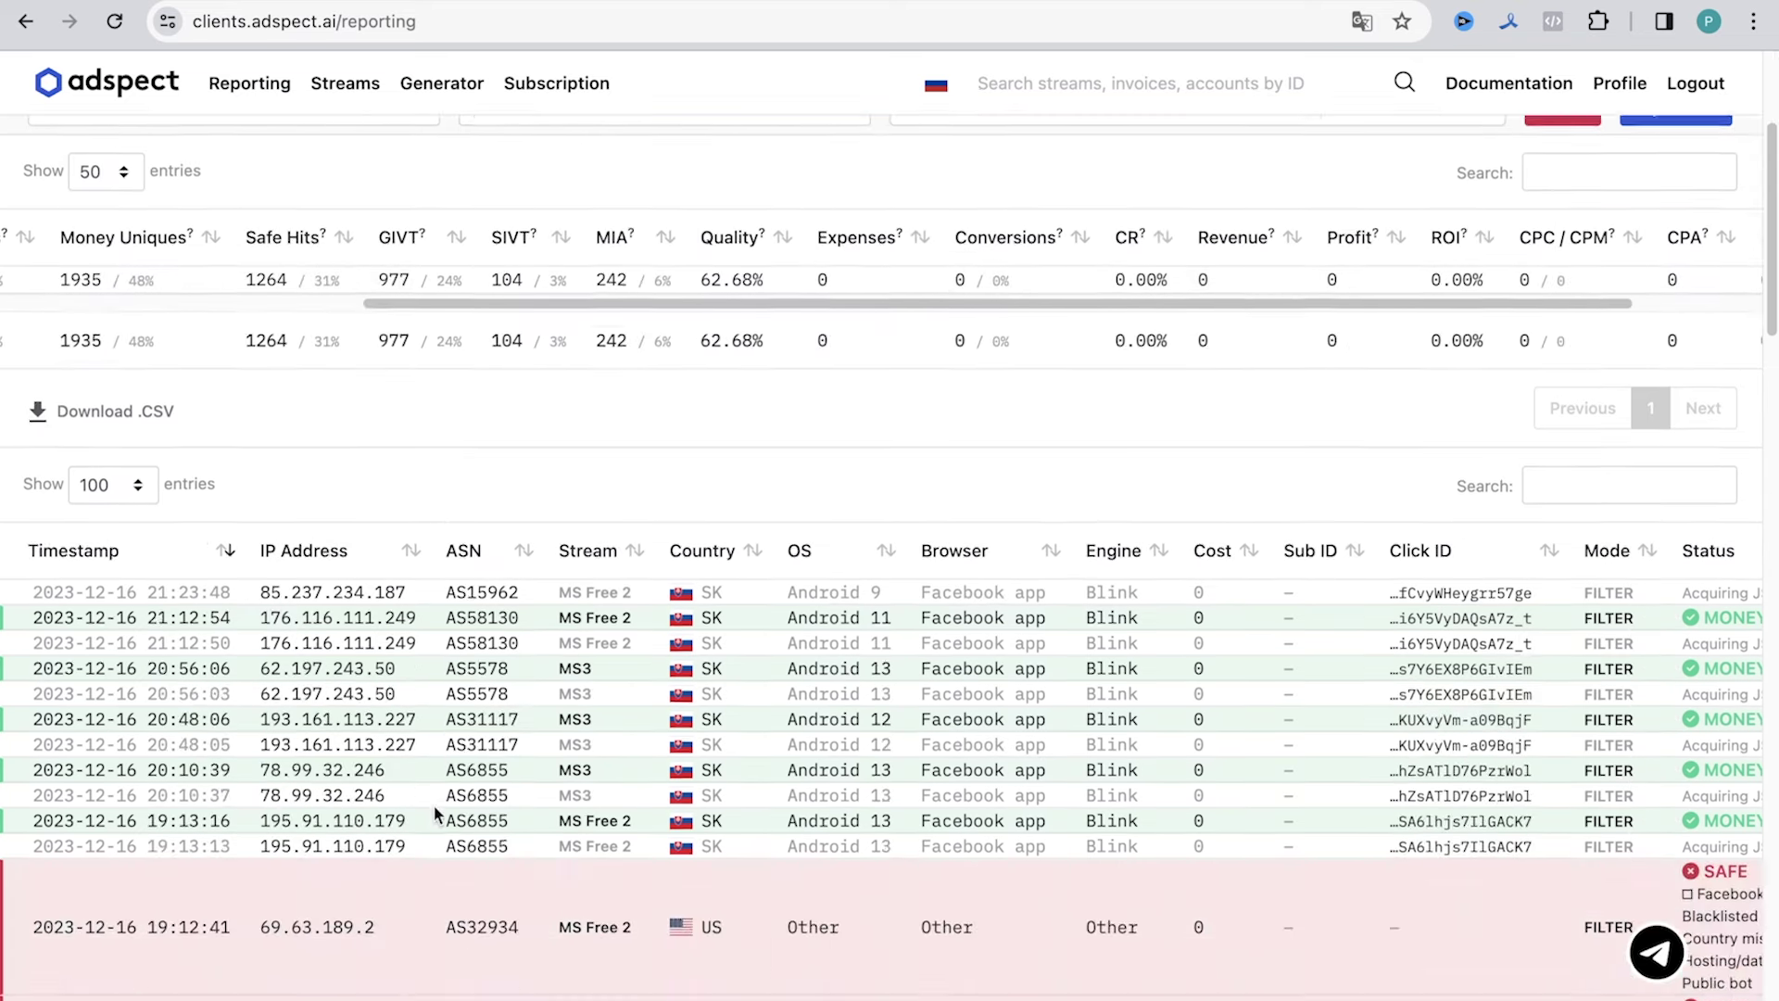
scroll(436, 808, "down", 10)
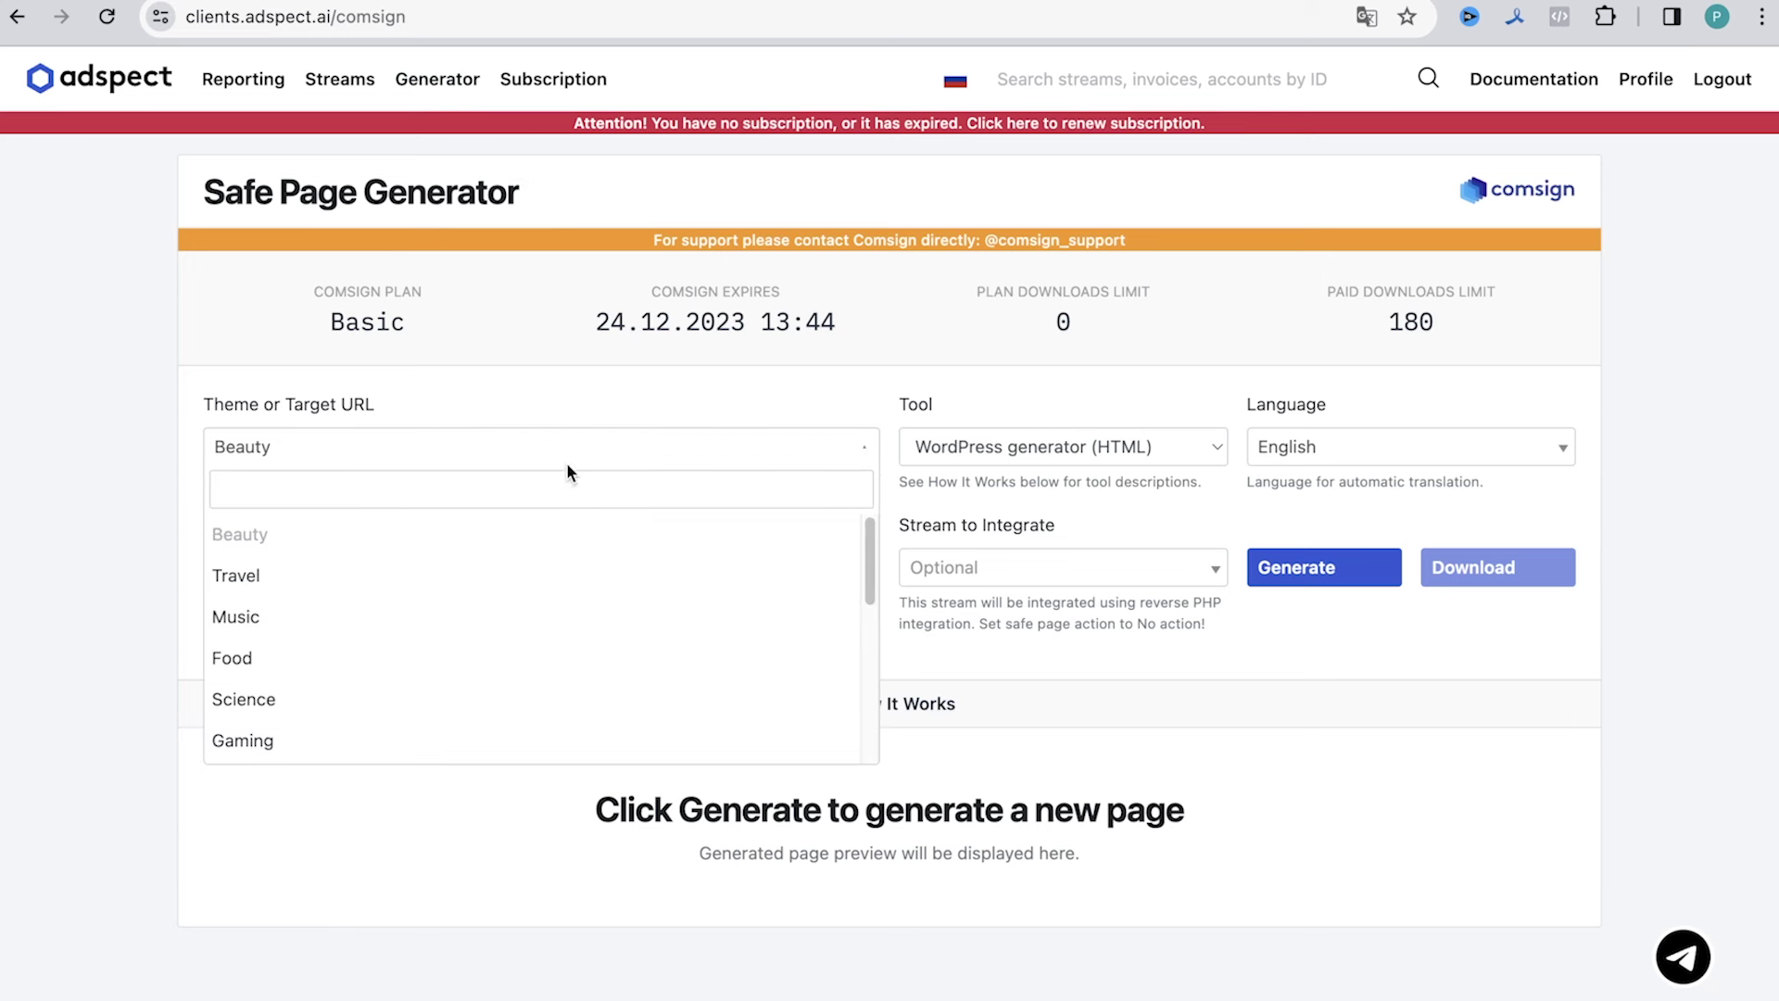
scroll(513, 726, "down", 1)
scroll(511, 728, "down", 4)
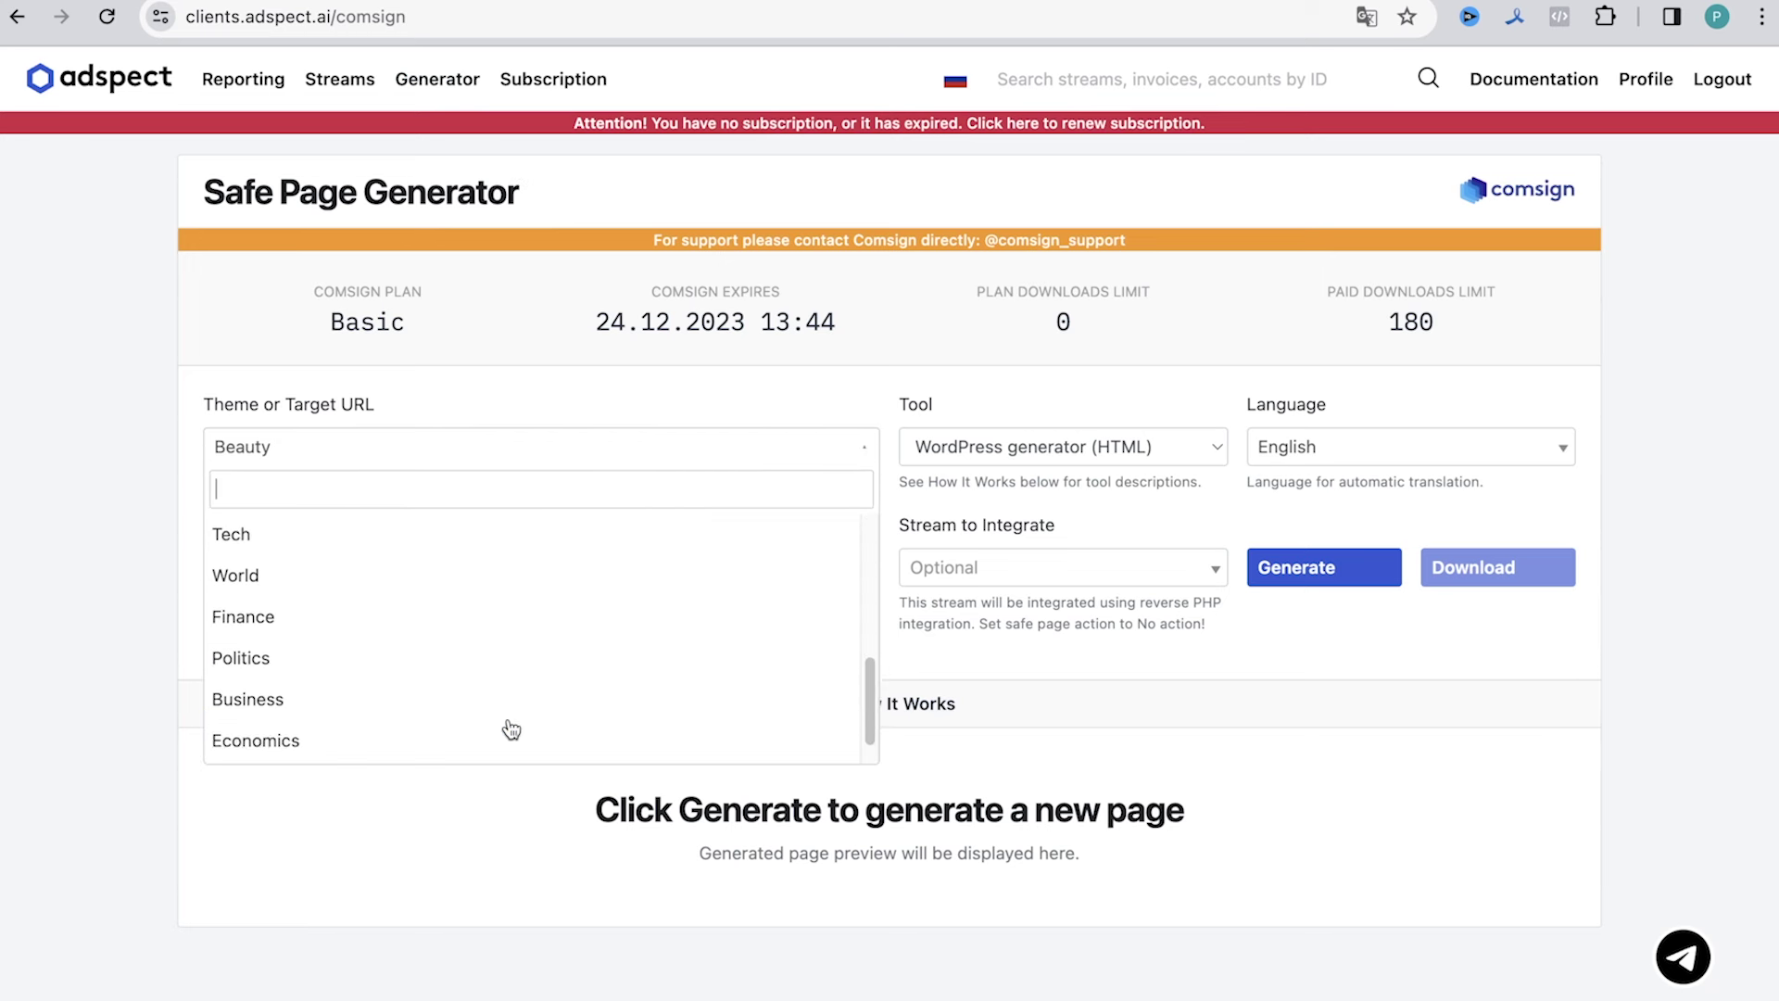
scroll(512, 728, "up", 5)
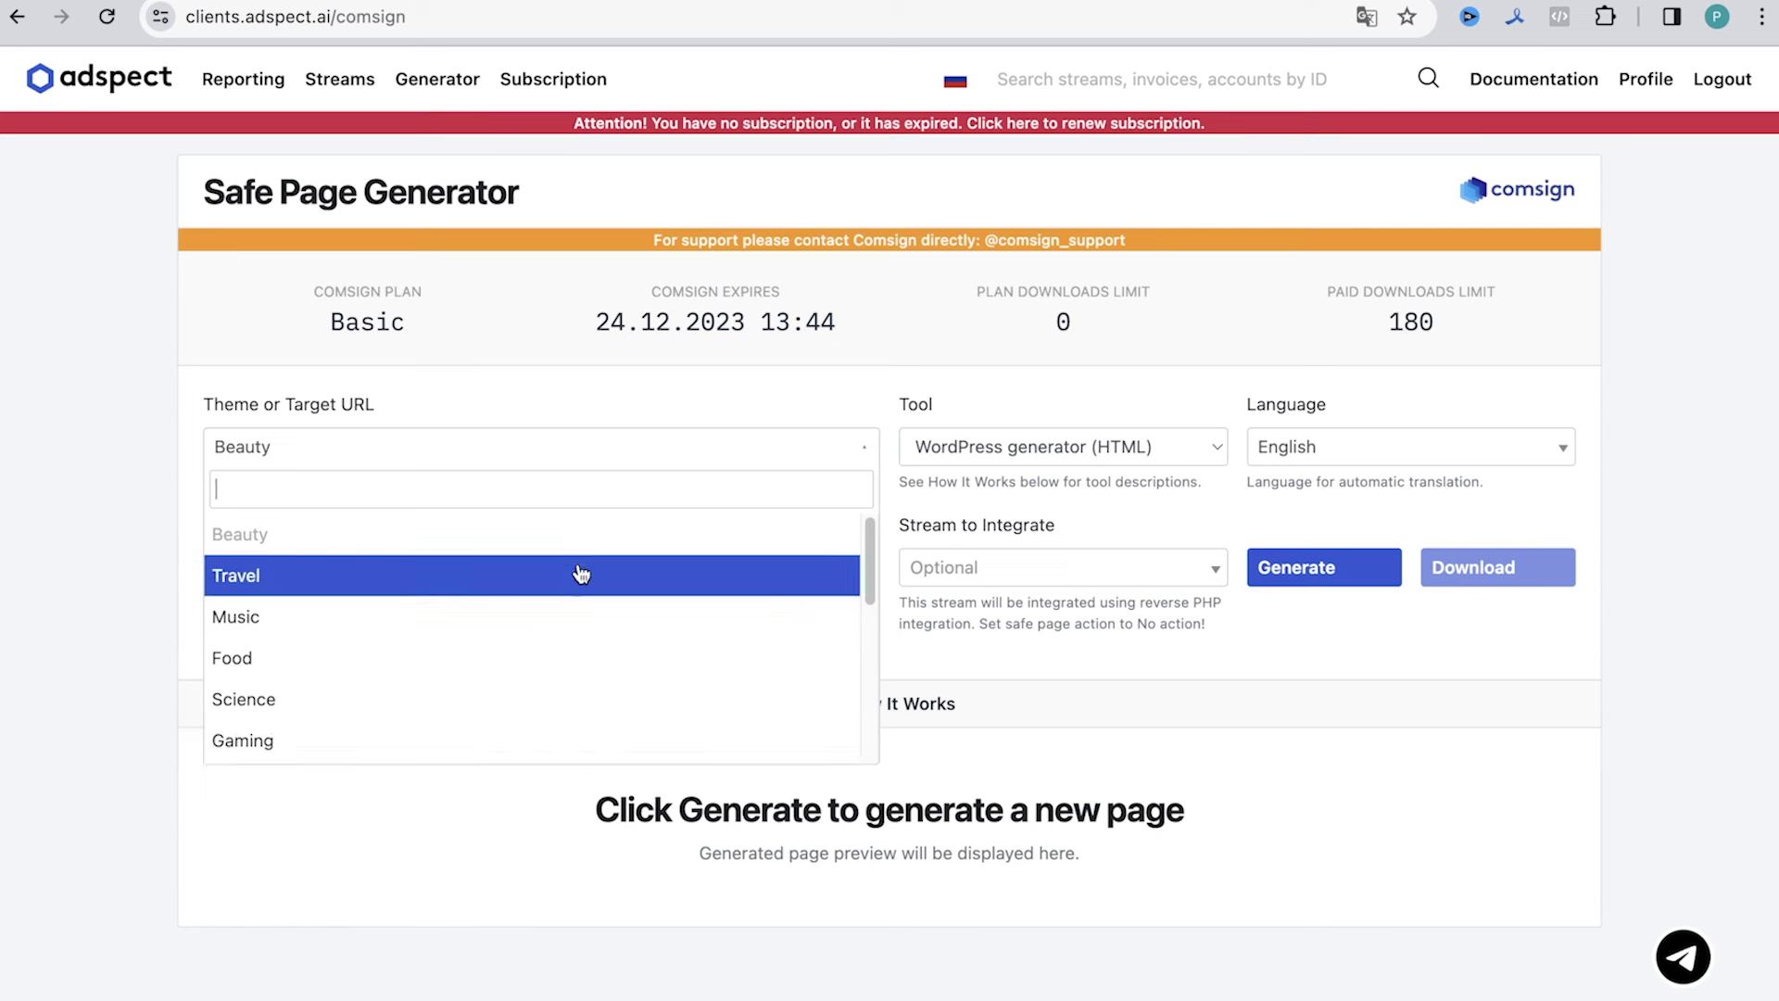
left_click(595, 536)
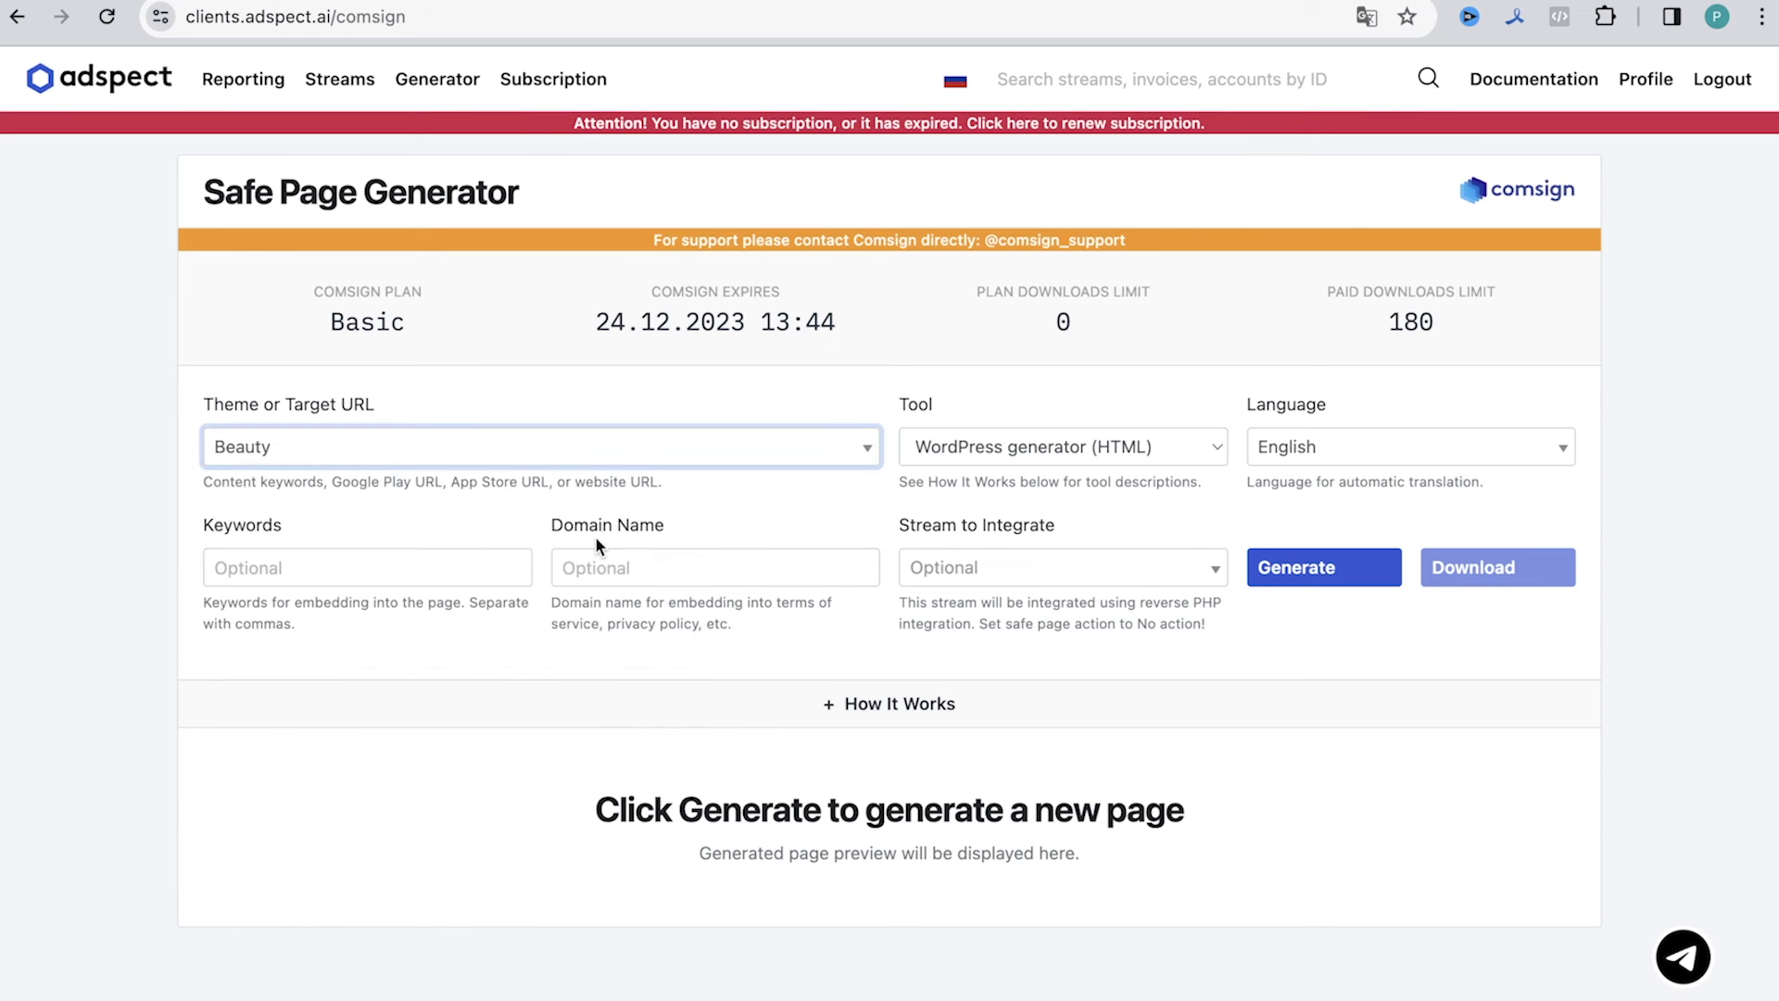
left_click(943, 458)
left_click(968, 482)
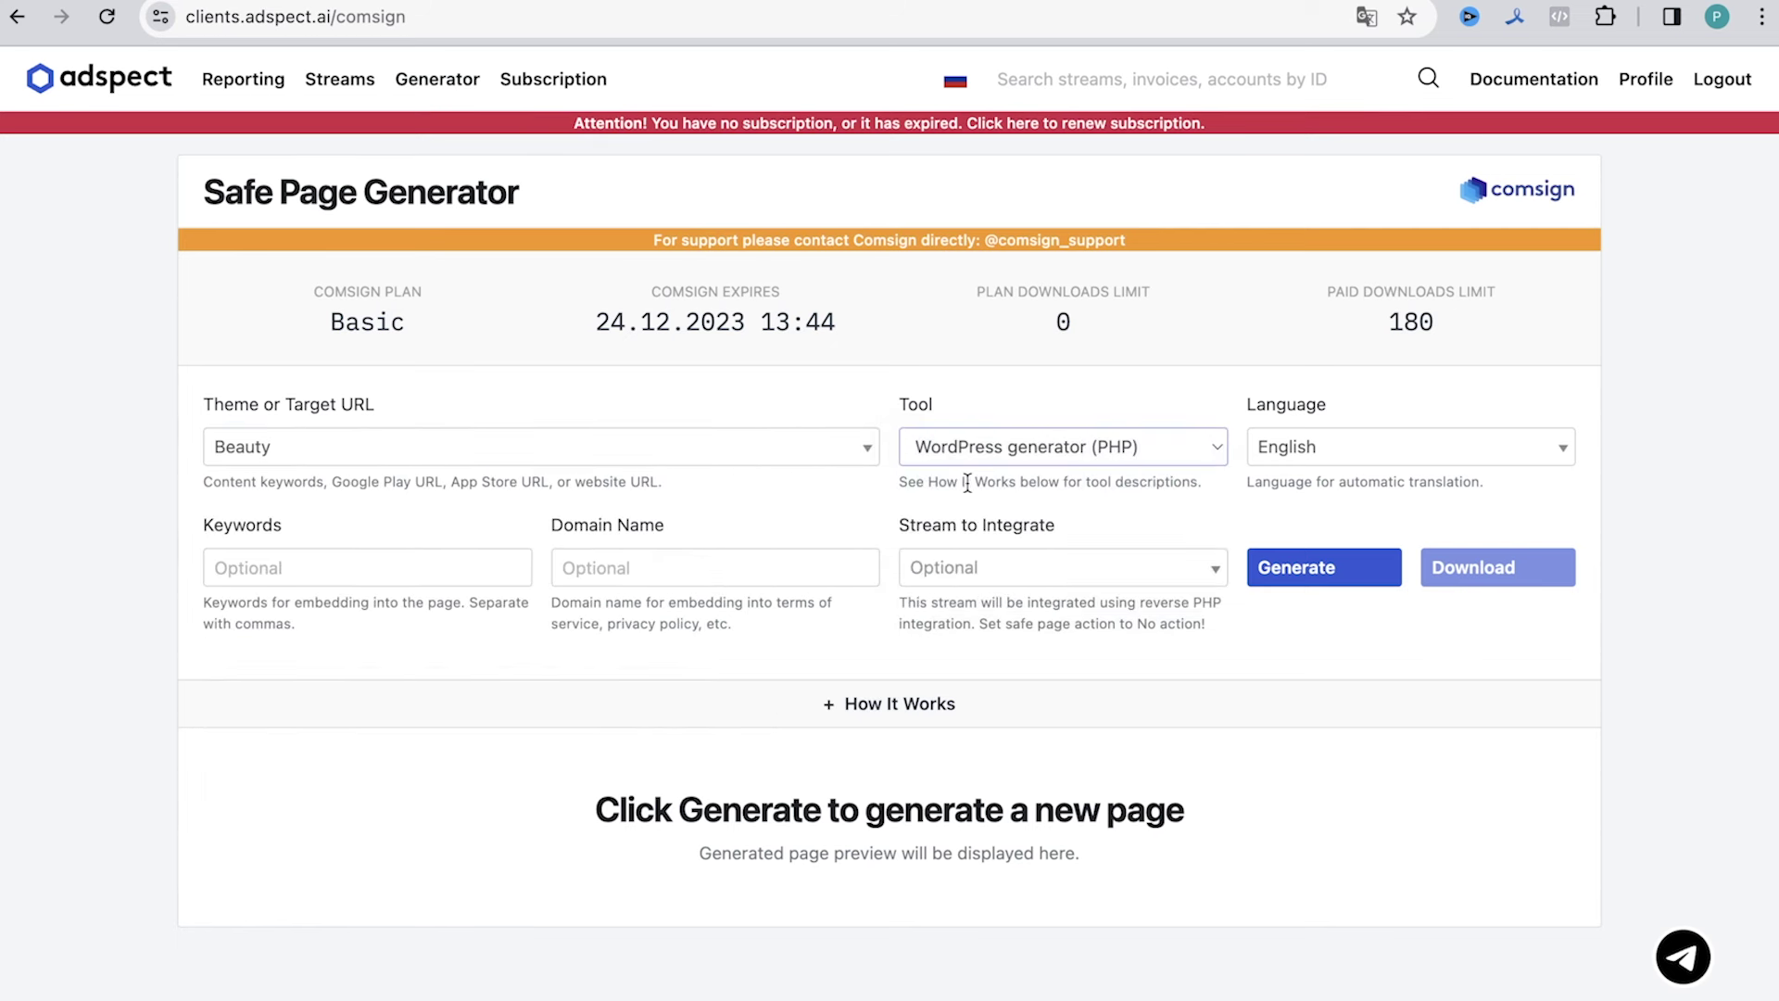
Generate the Beauty safe page and scroll through its preview.
left_click(1297, 567)
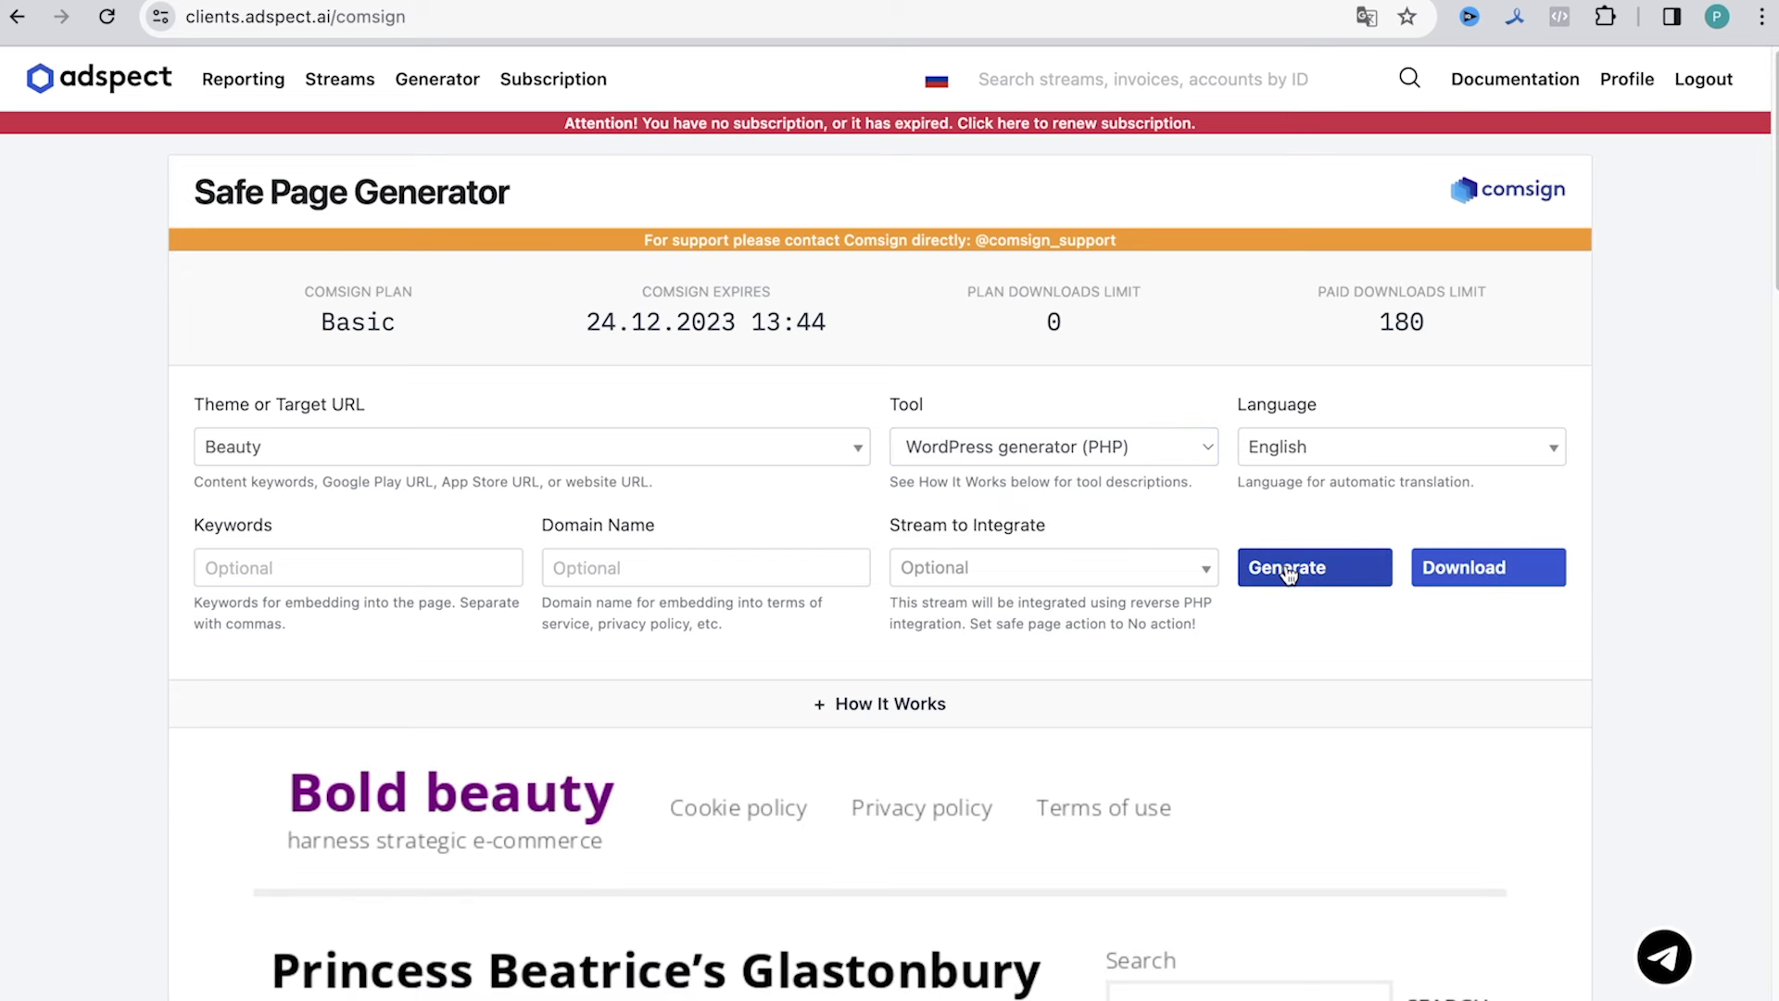
scroll(1288, 572, "down", 8)
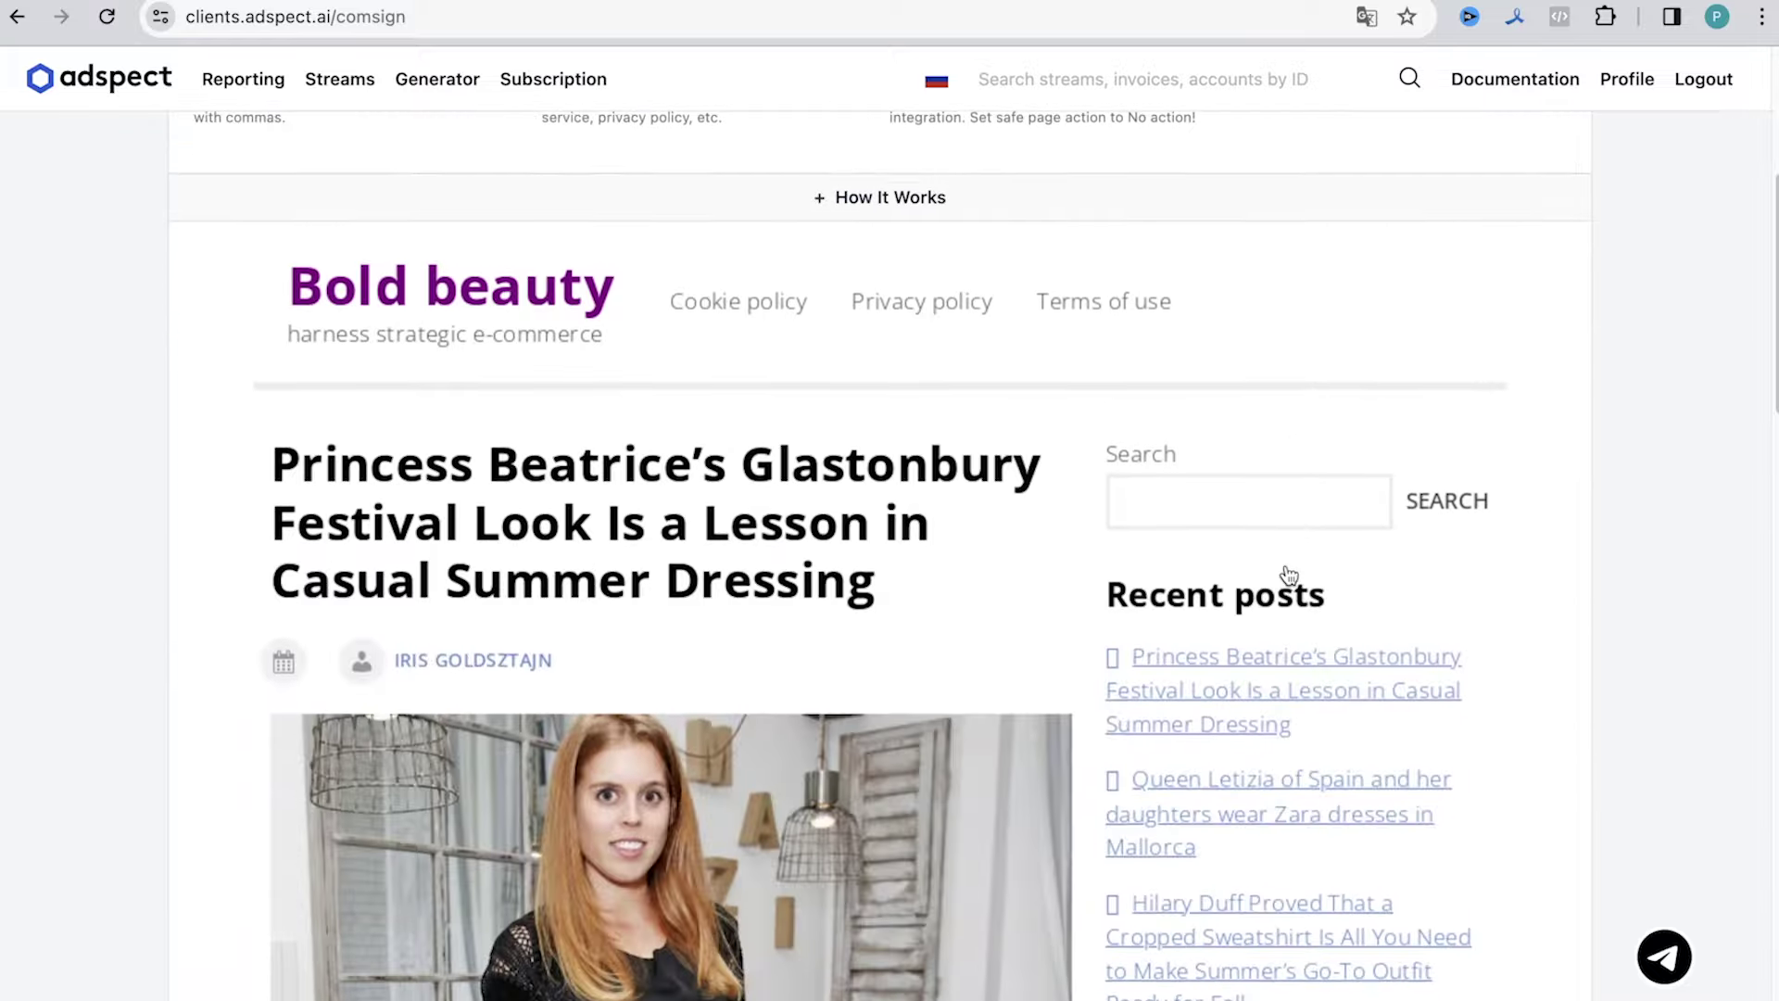
scroll(1287, 572, "down", 6)
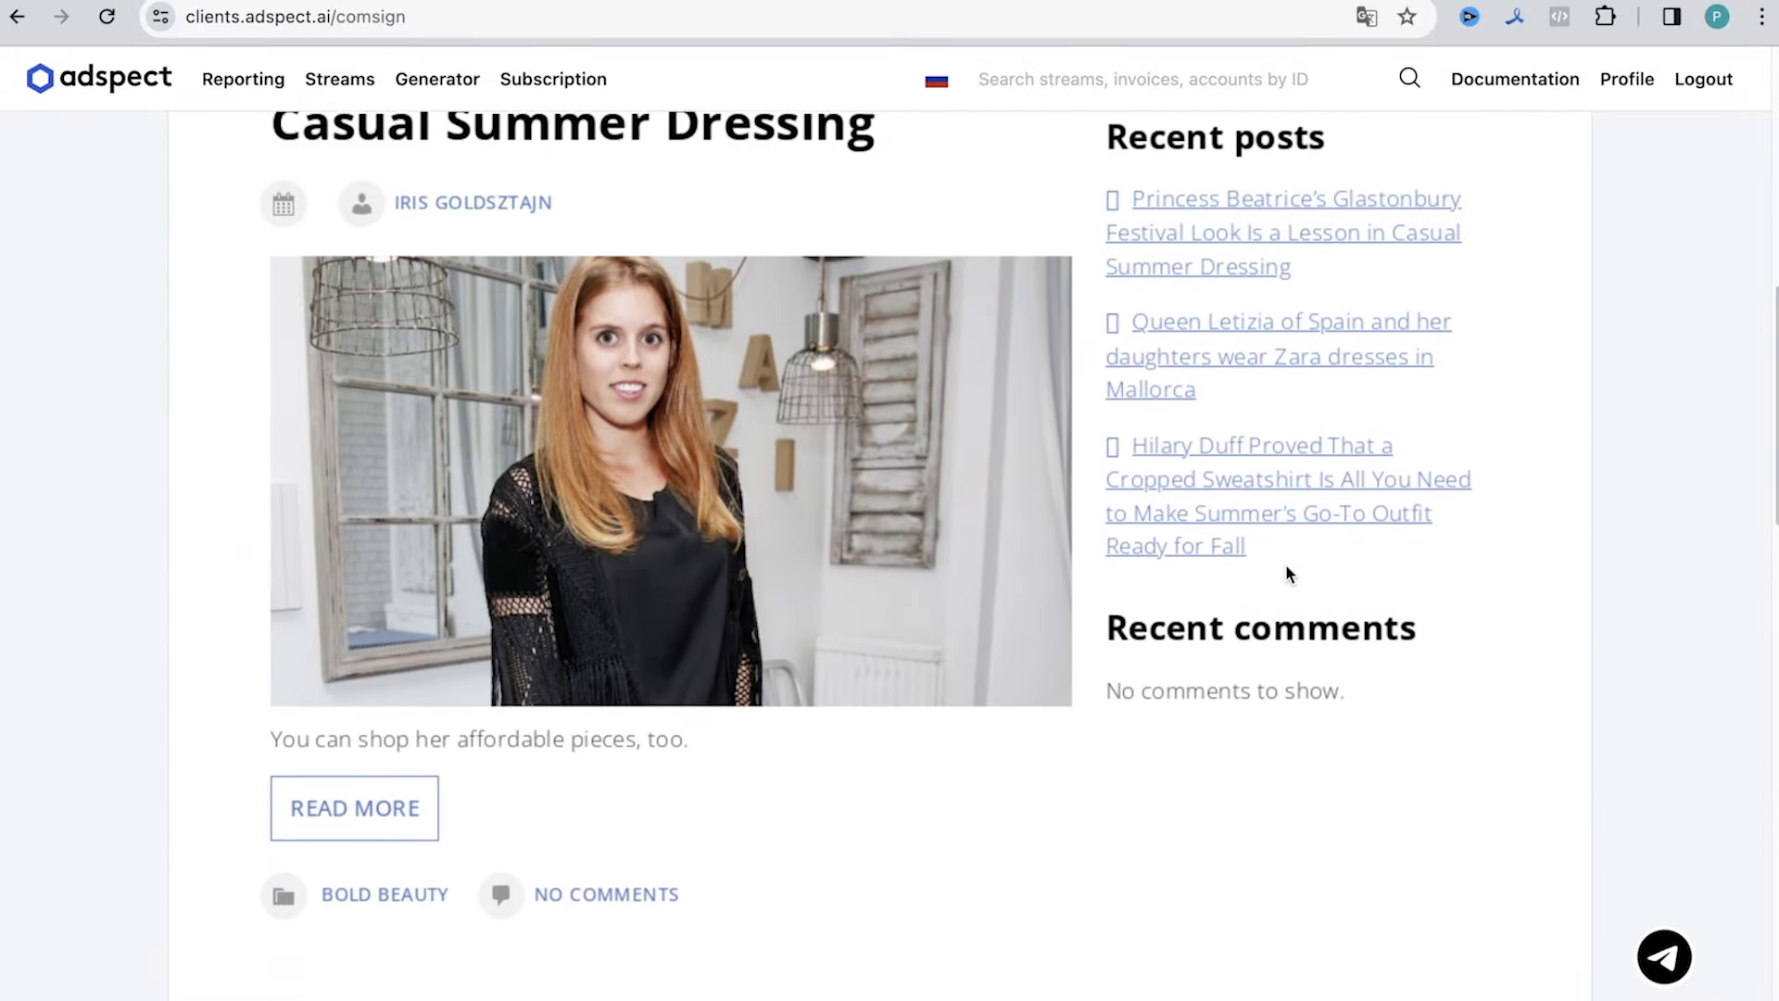
scroll(1287, 573, "down", 10)
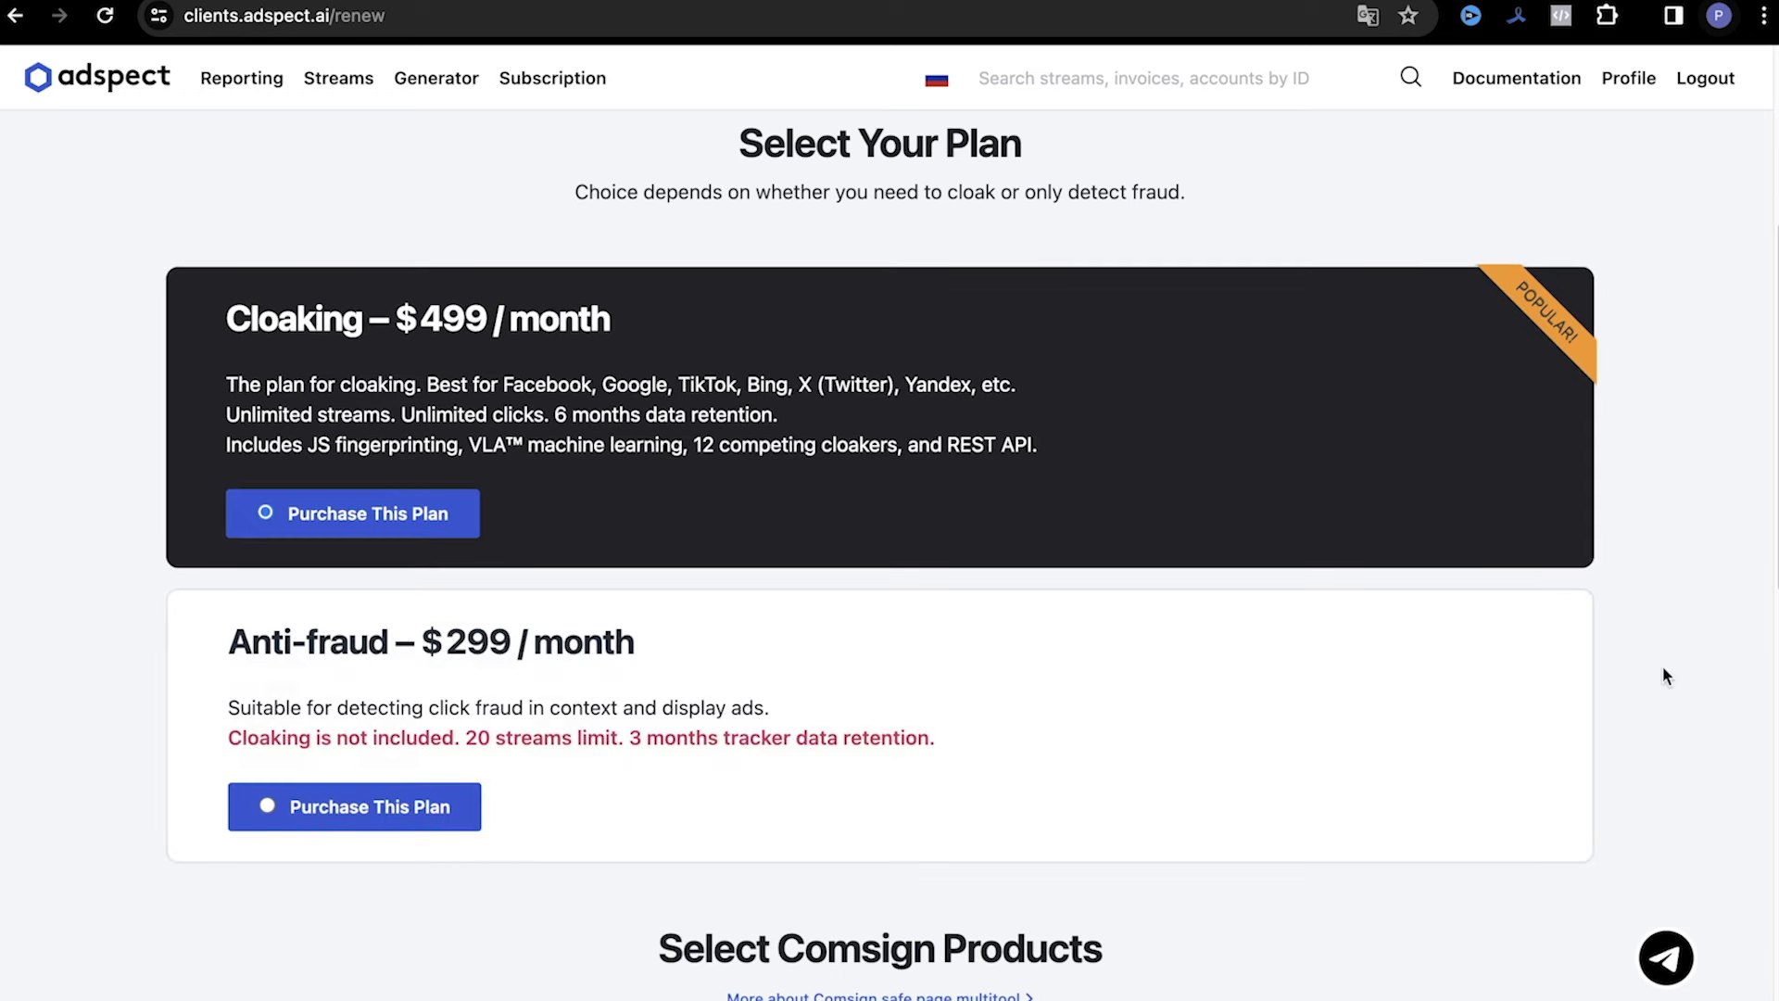
scroll(1664, 676, "down", 9)
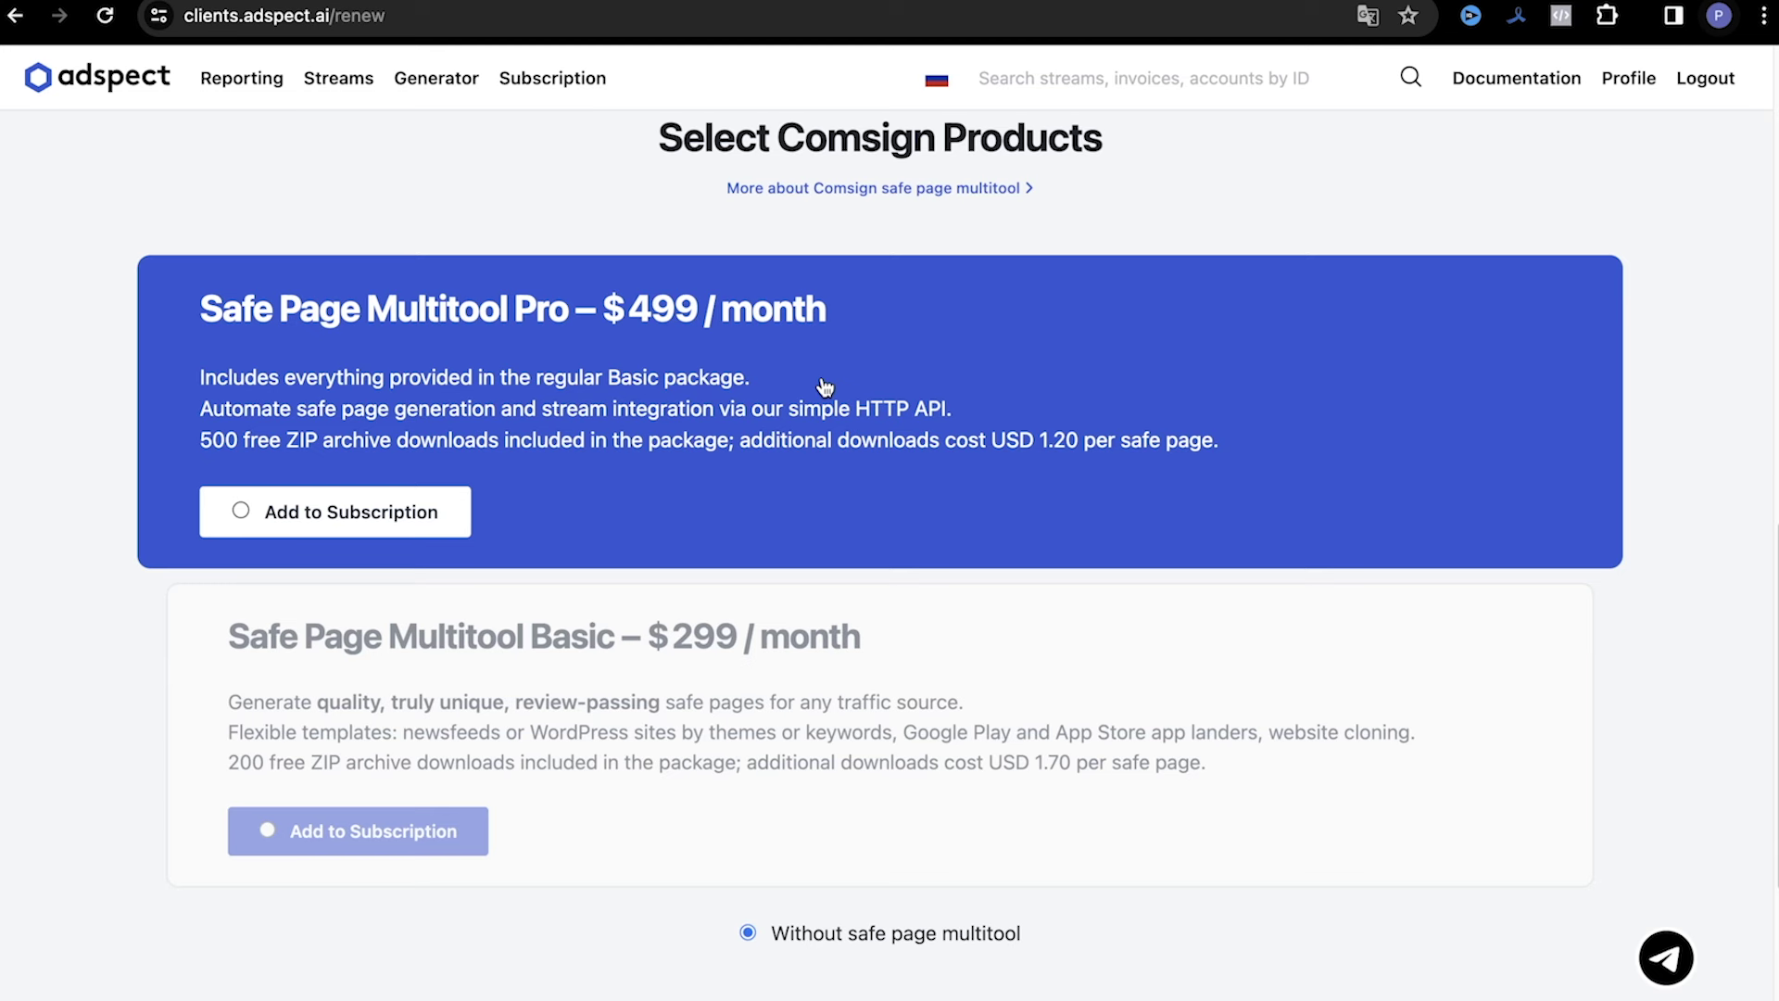
scroll(825, 388, "down", 5)
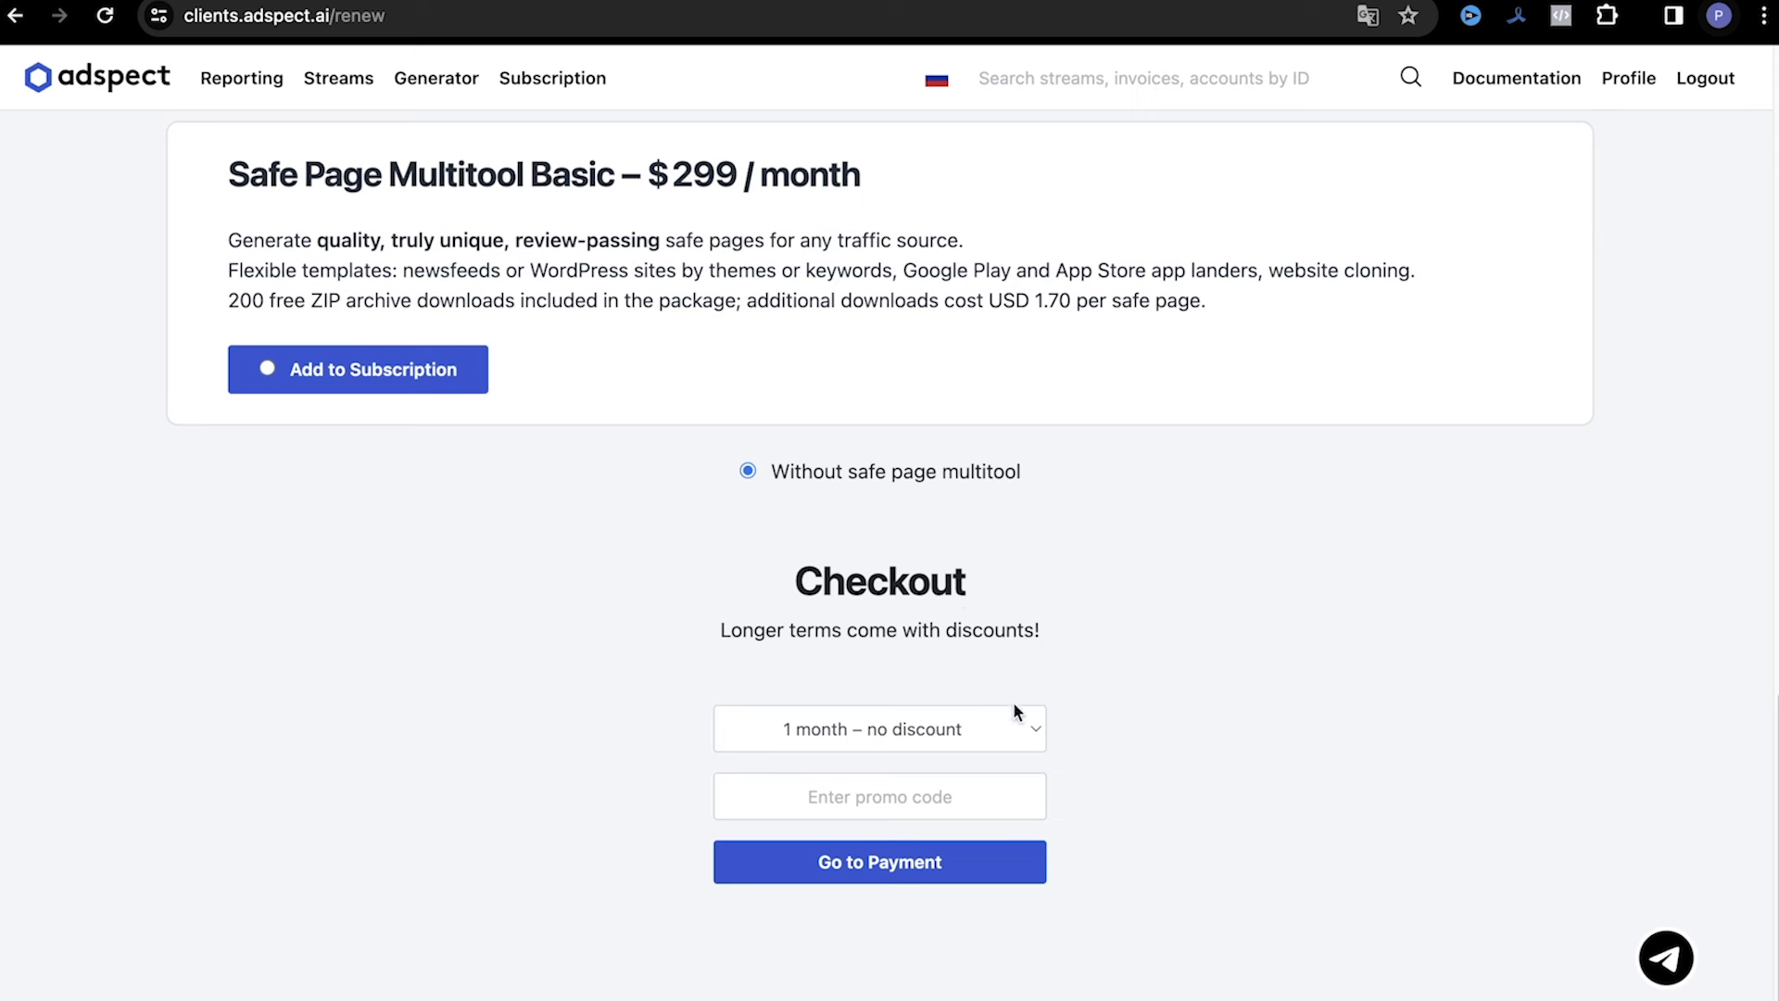
left_click(1013, 731)
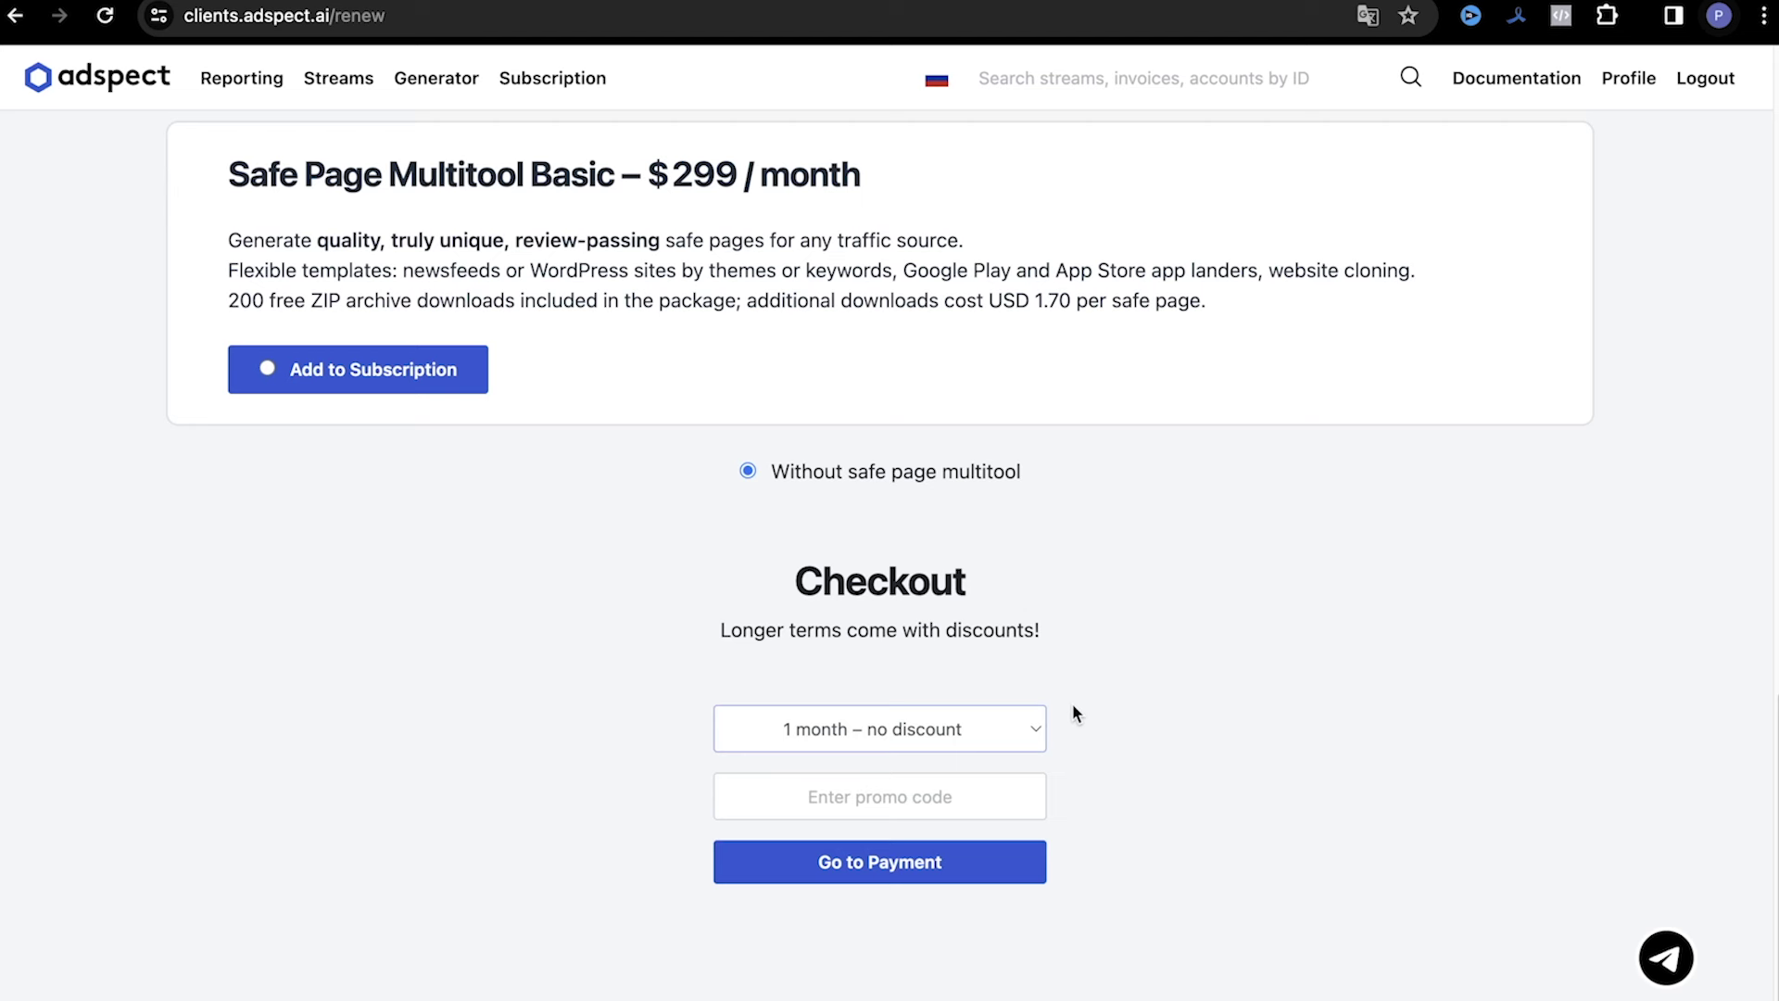
Visit Reporting, Streams and Generator, then the Subscription billing page.
left_click(244, 80)
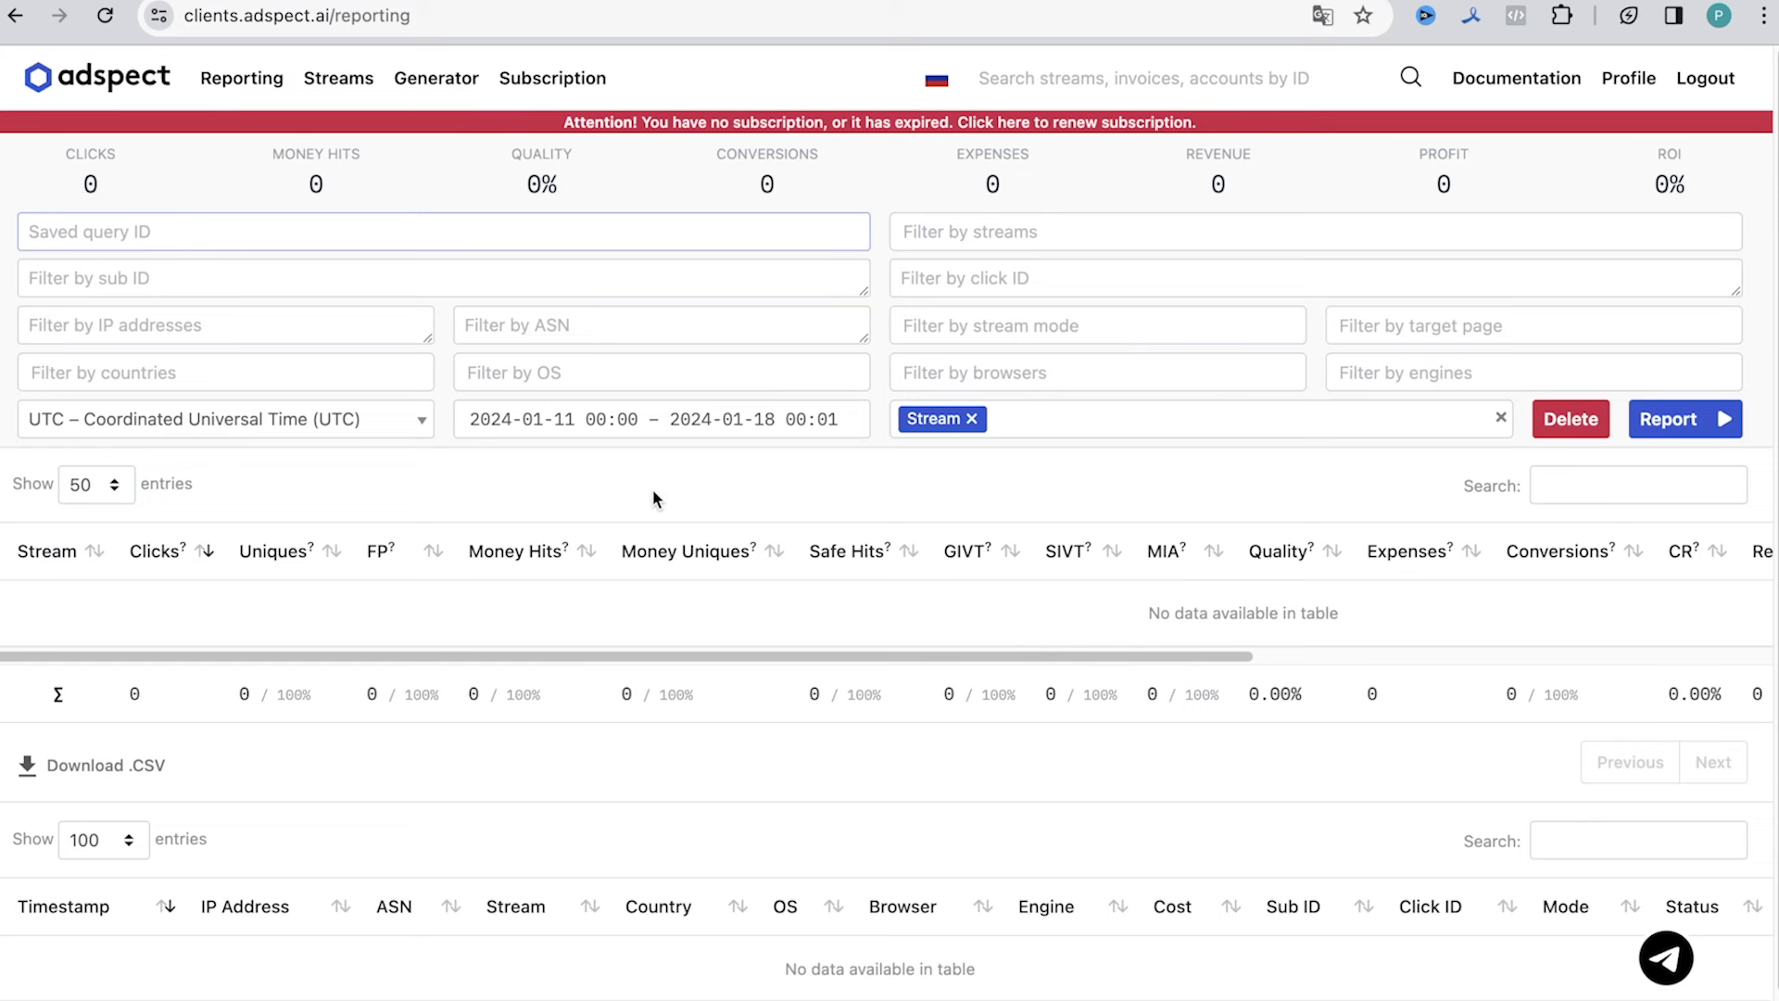
scroll(653, 489, "down", 1)
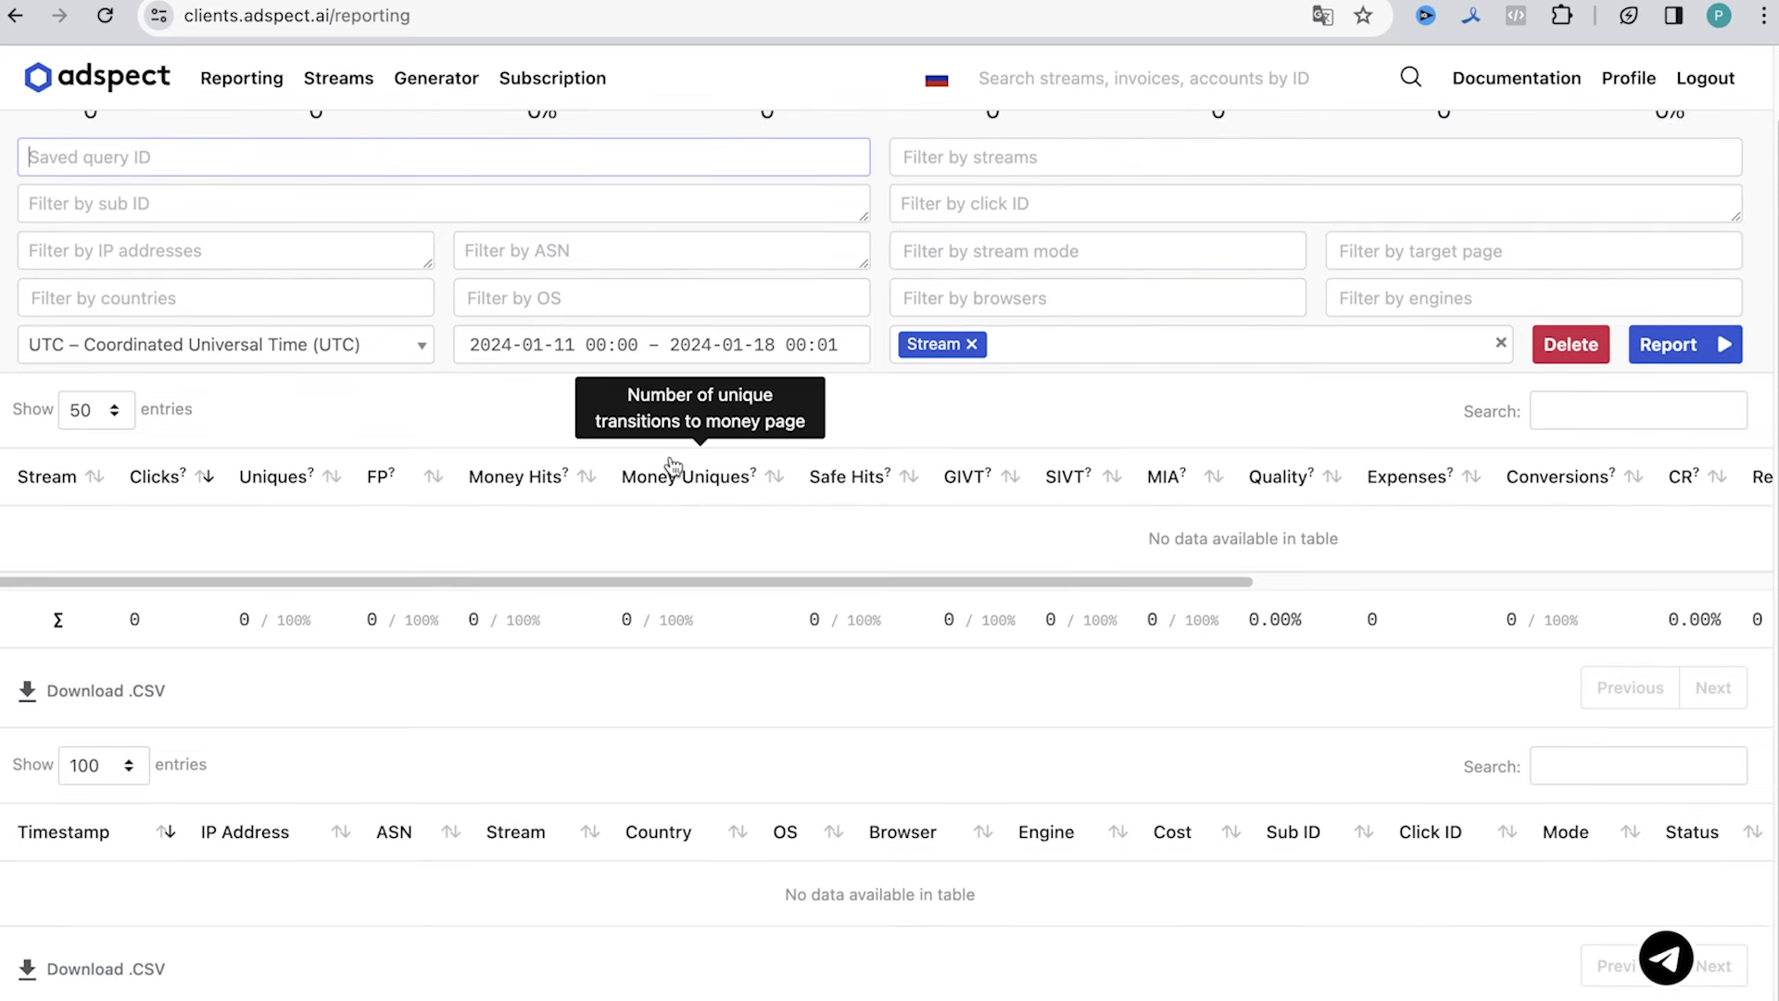
left_click(350, 83)
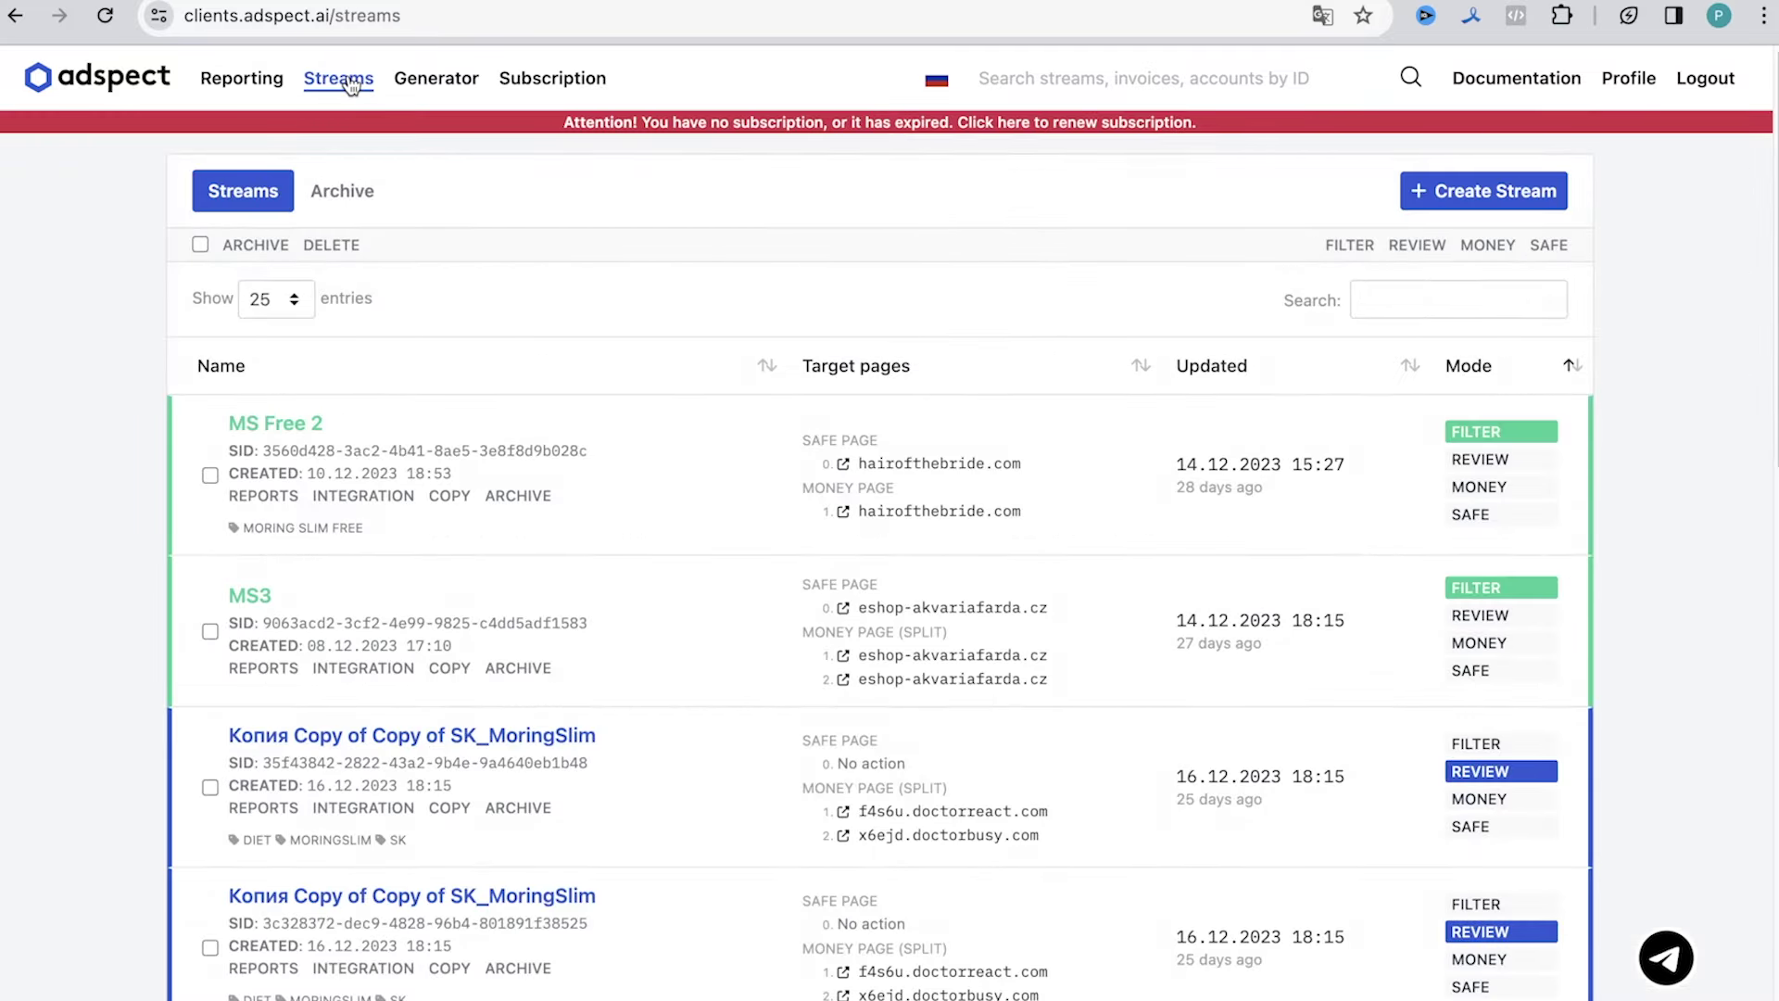
left_click(429, 84)
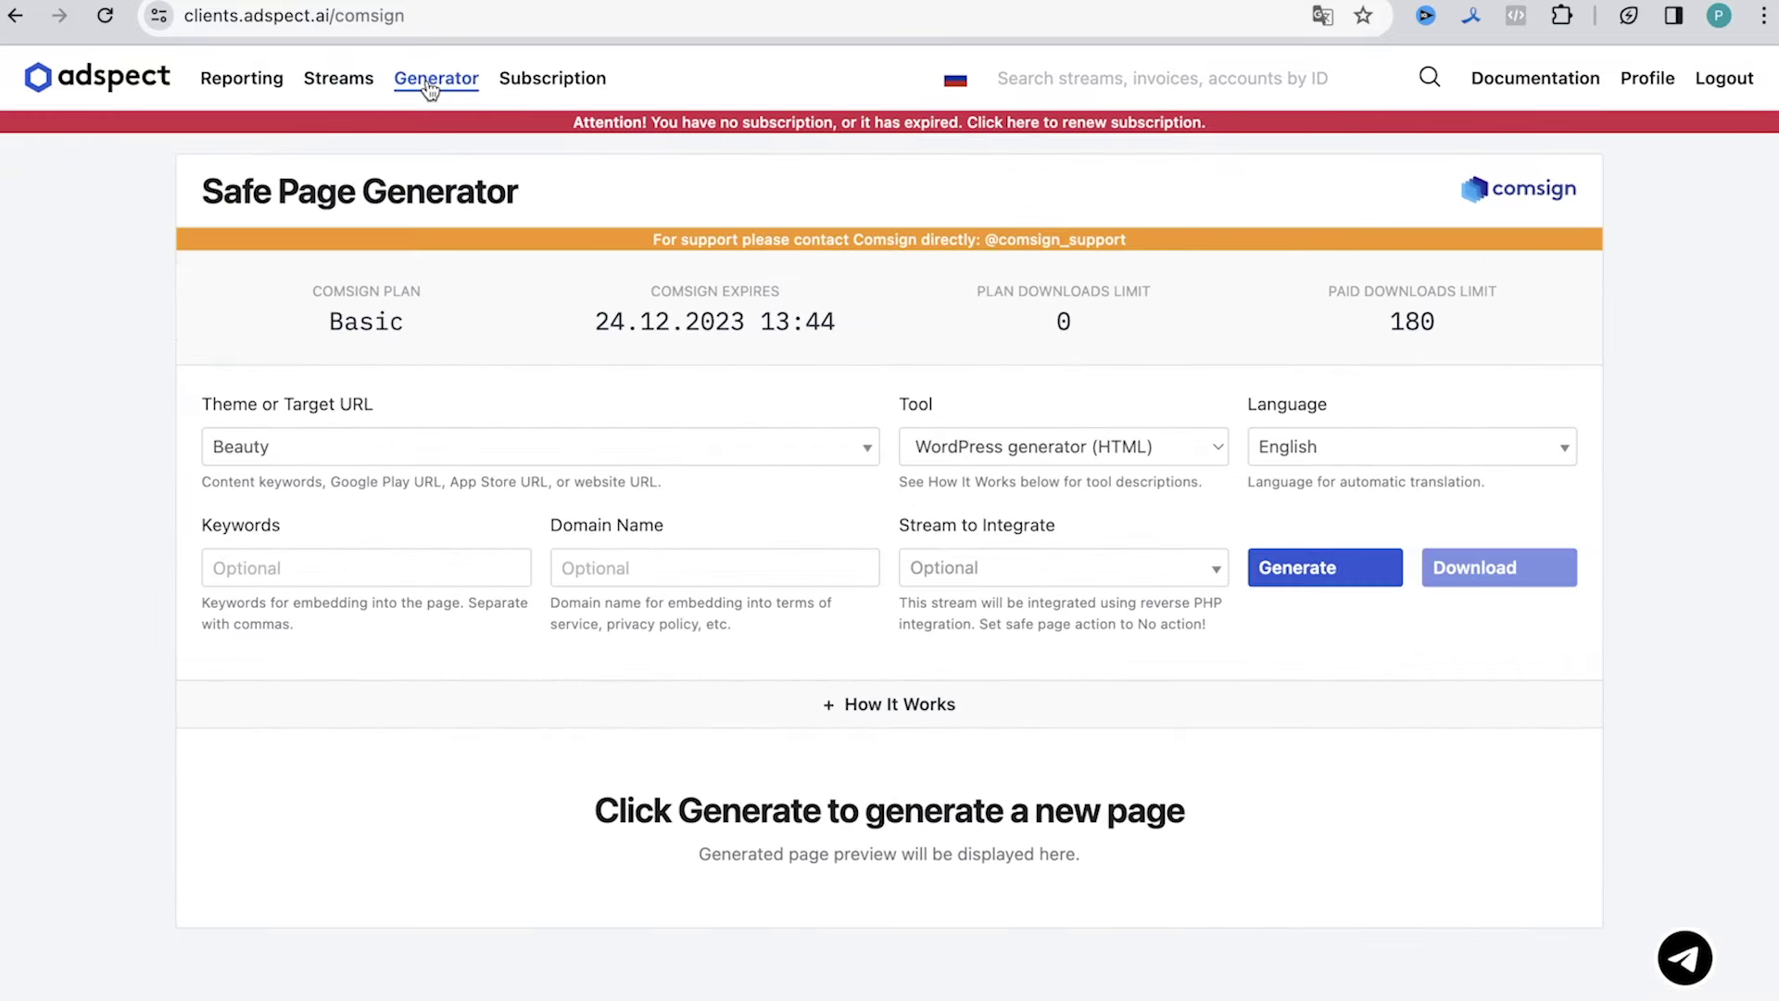
left_click(535, 93)
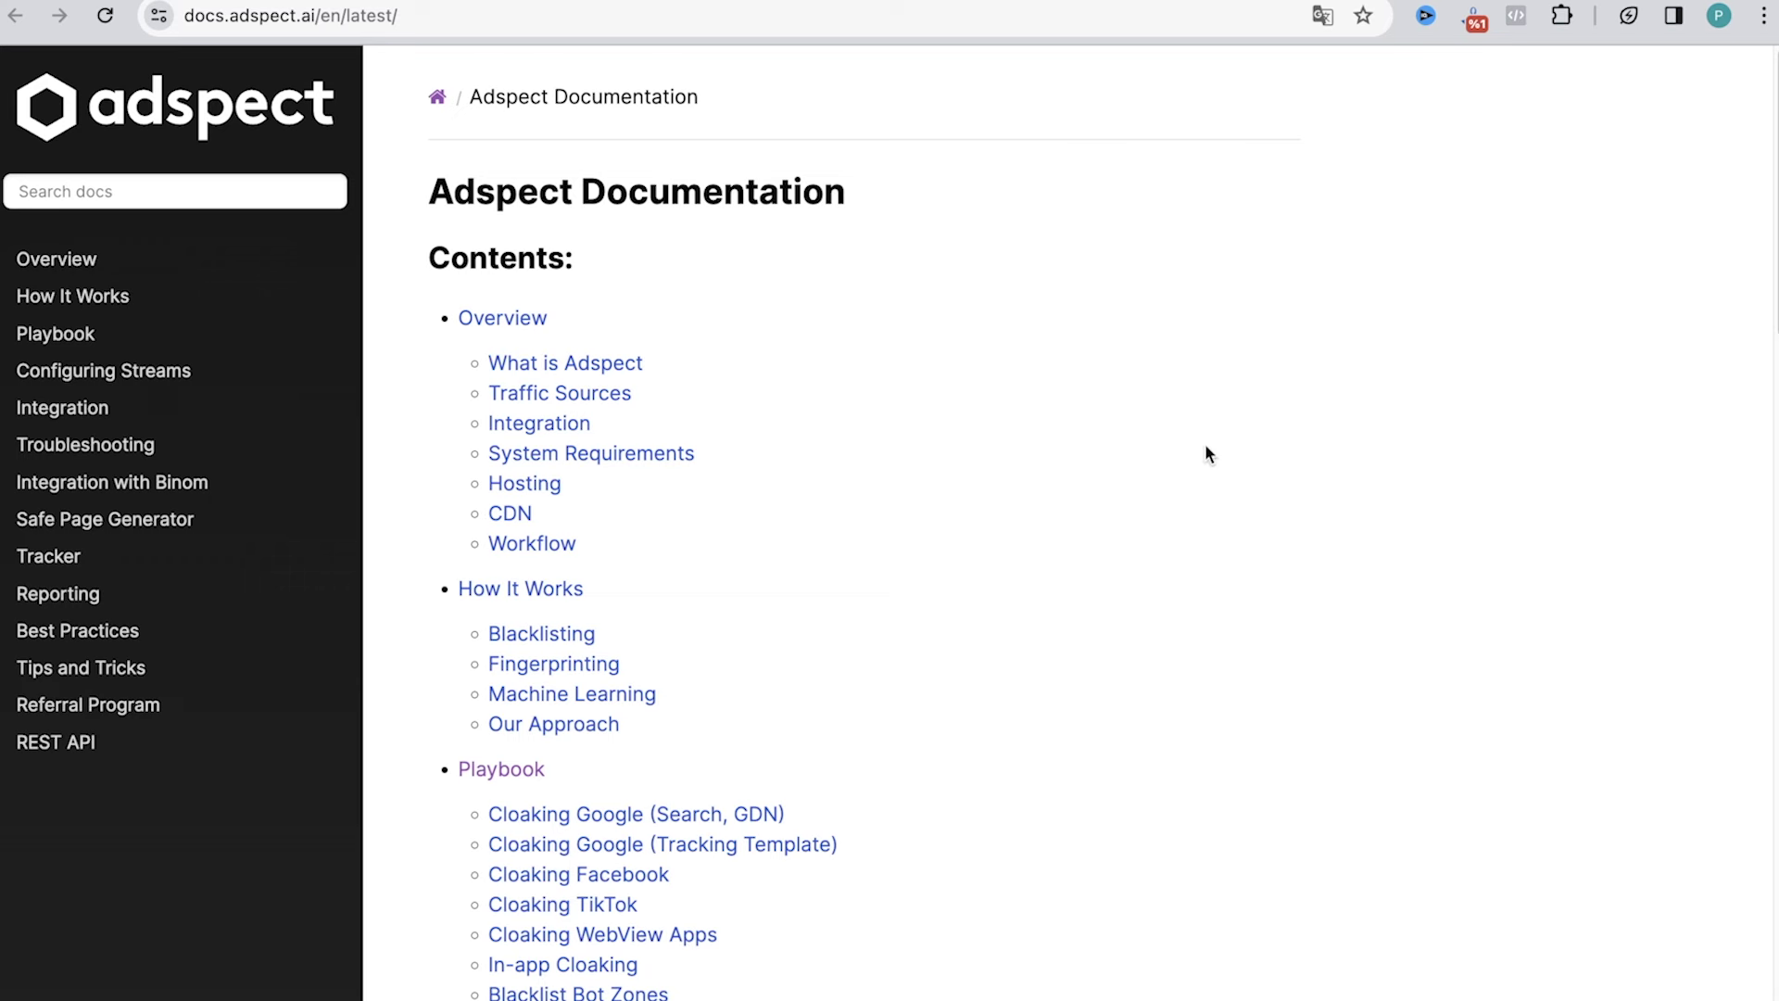
Scroll the documentation contents down to Best Practices and Tips and Tricks.
scroll(1206, 453, "down", 7)
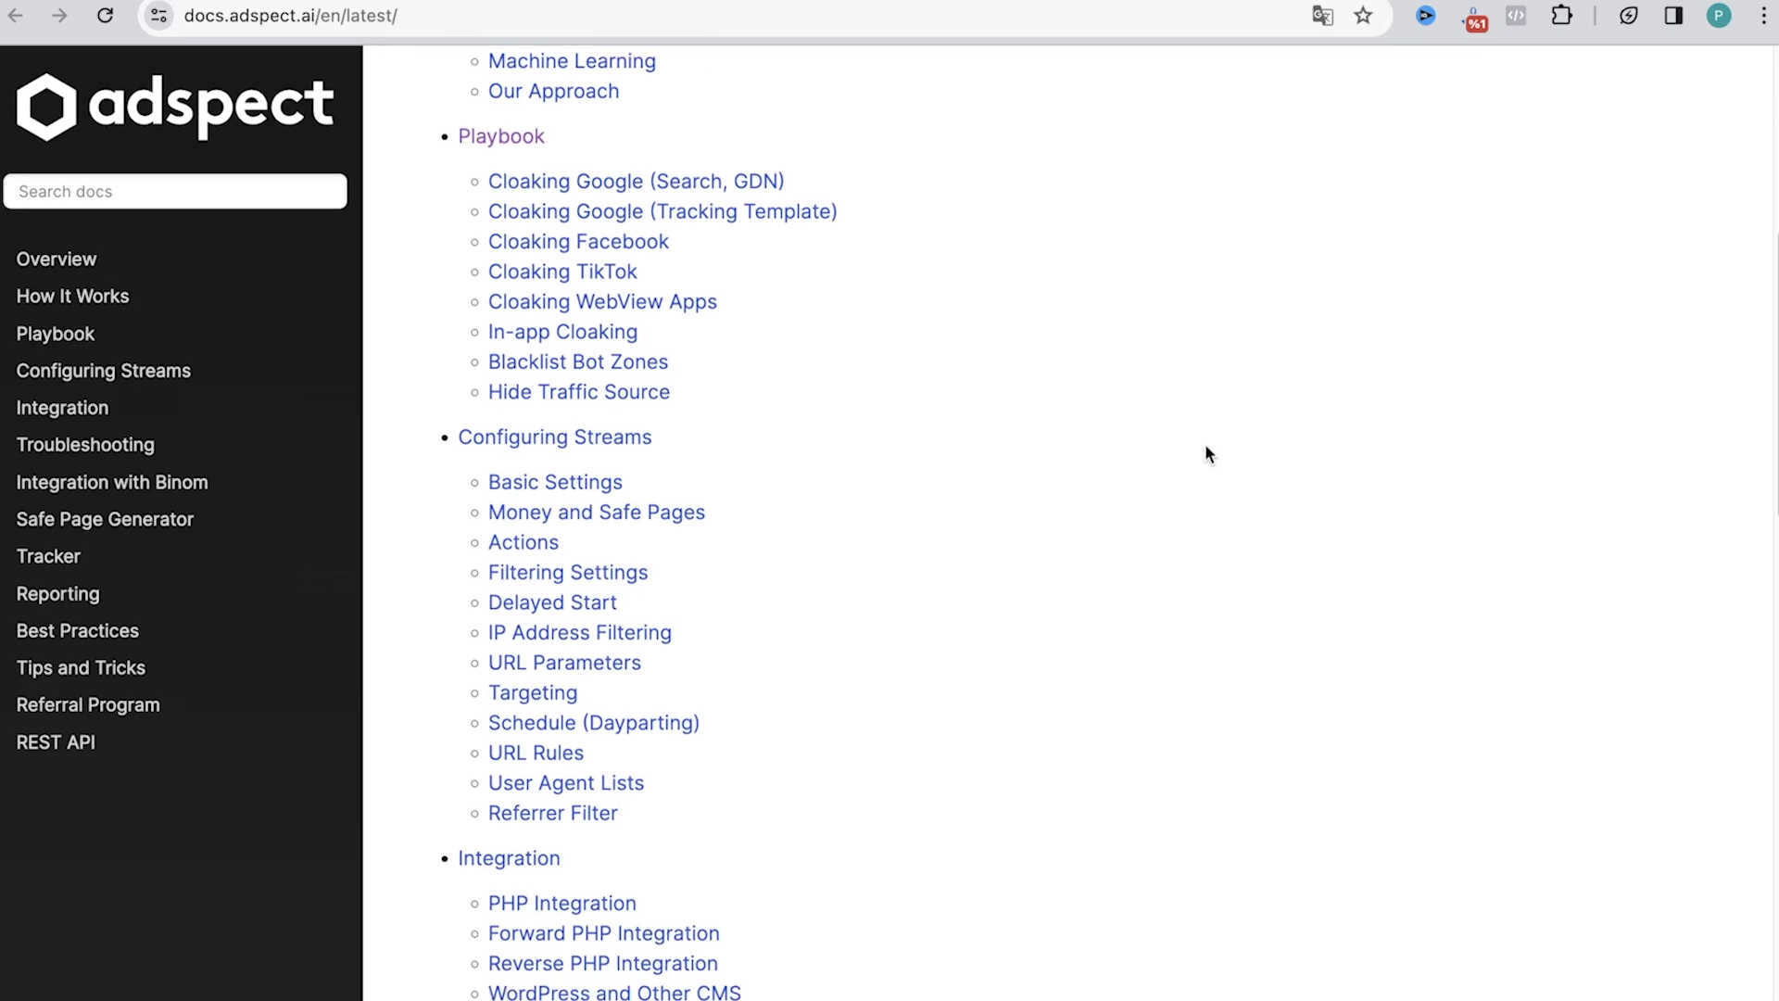
scroll(1206, 447, "down", 7)
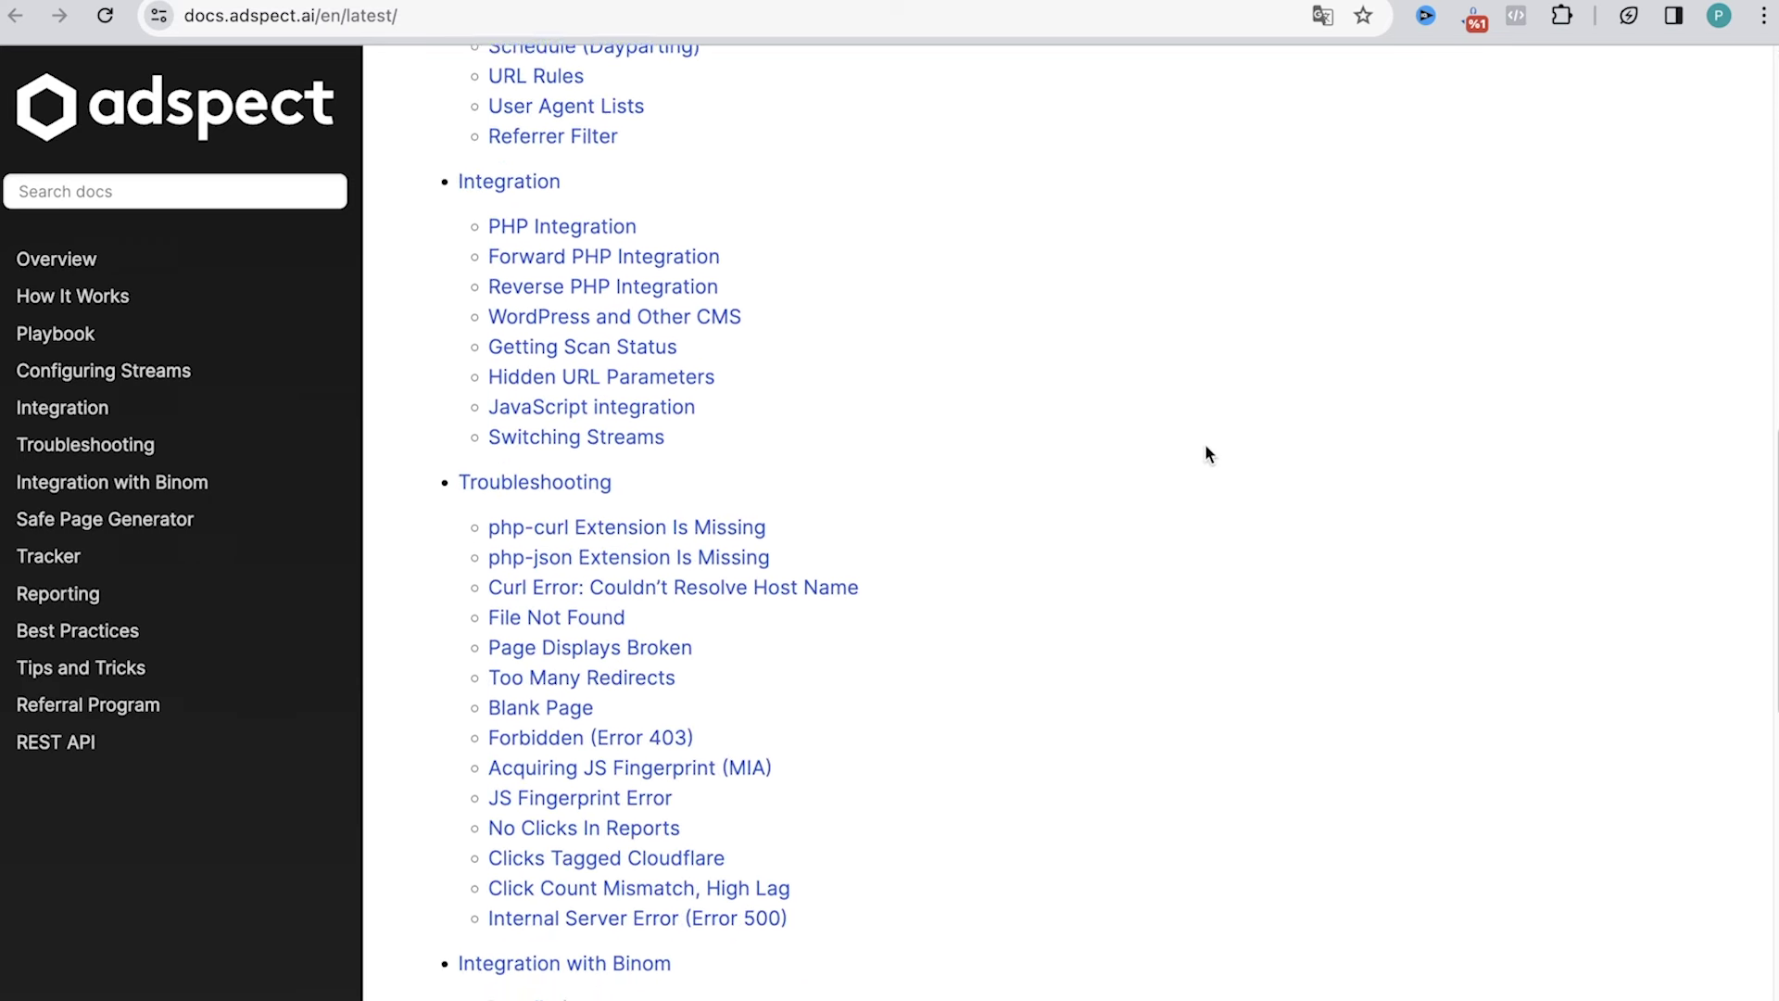
scroll(1207, 453, "down", 8)
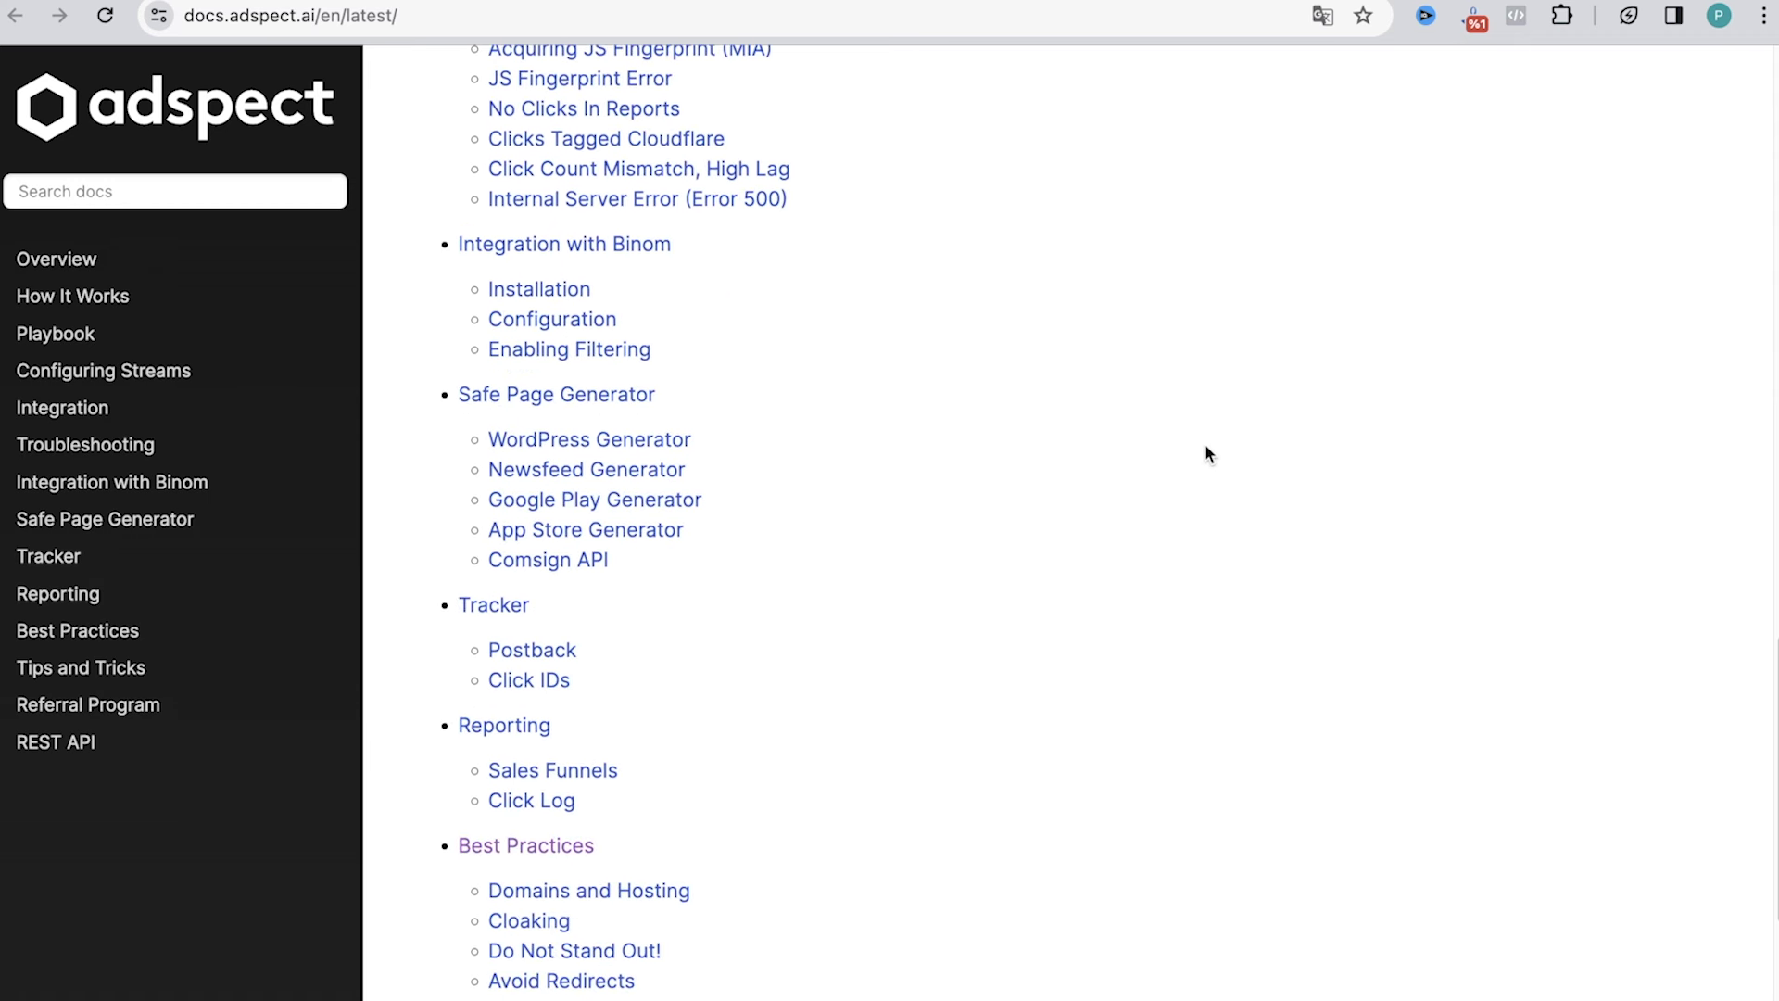
scroll(1206, 453, "down", 2)
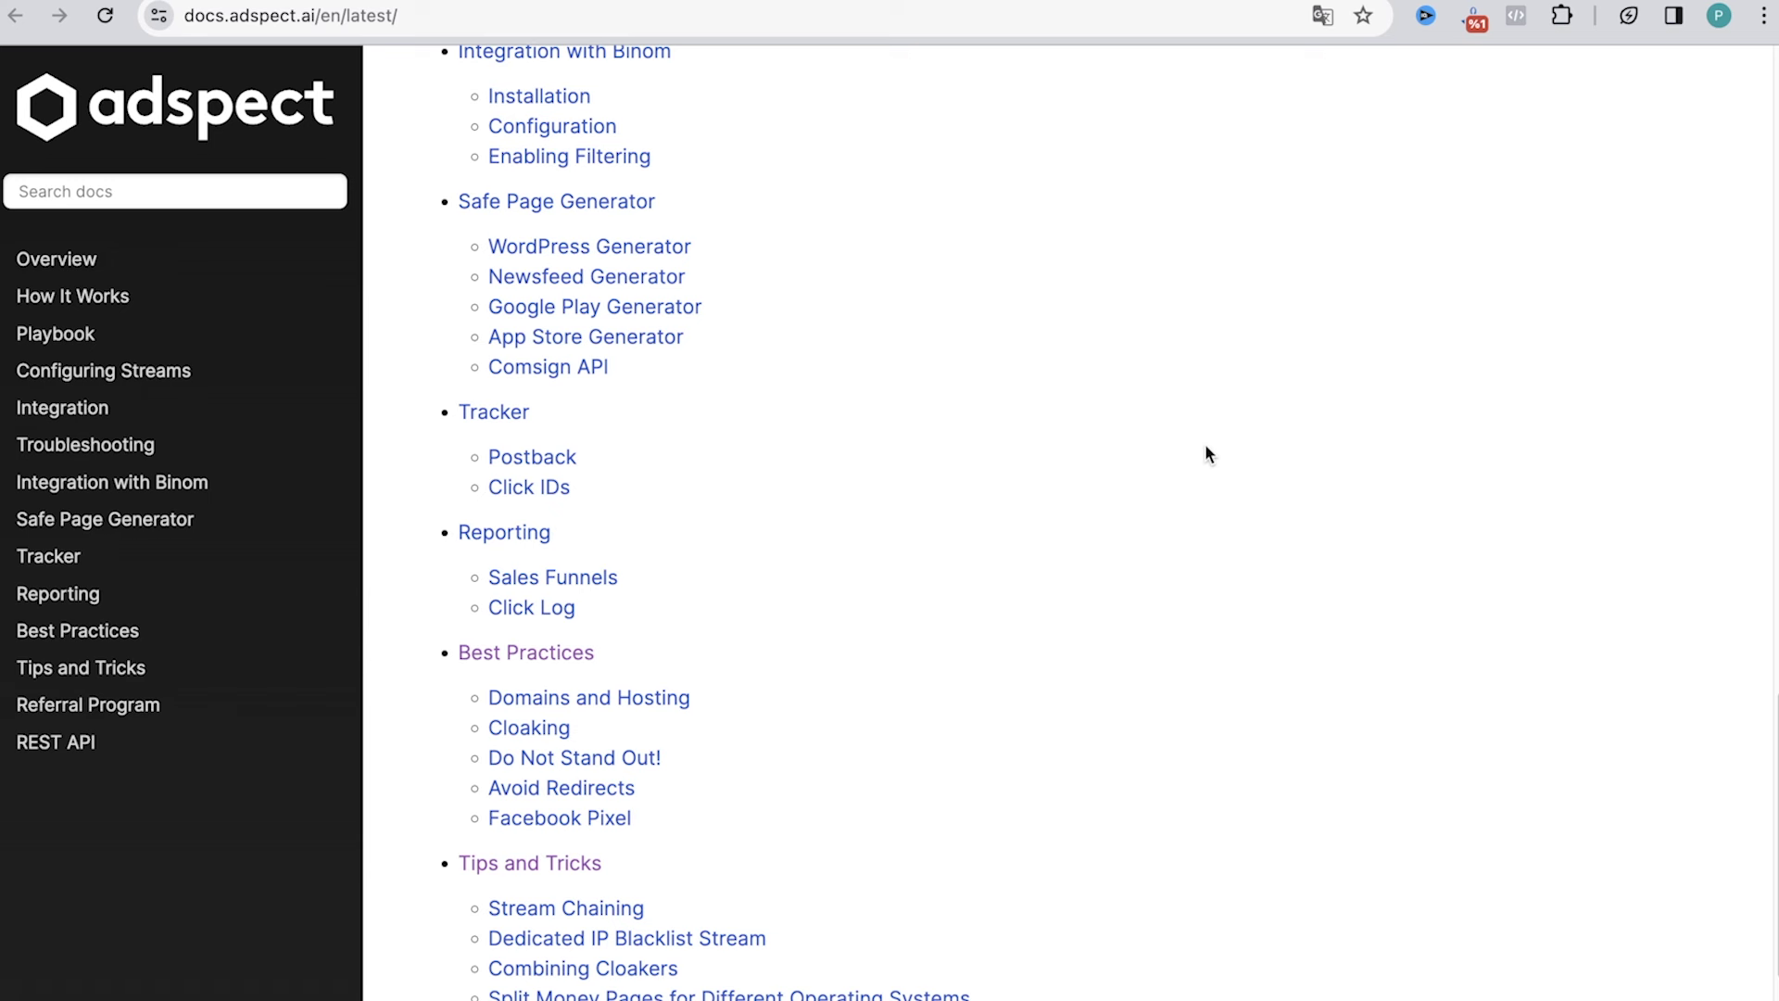
left_click(318, 343)
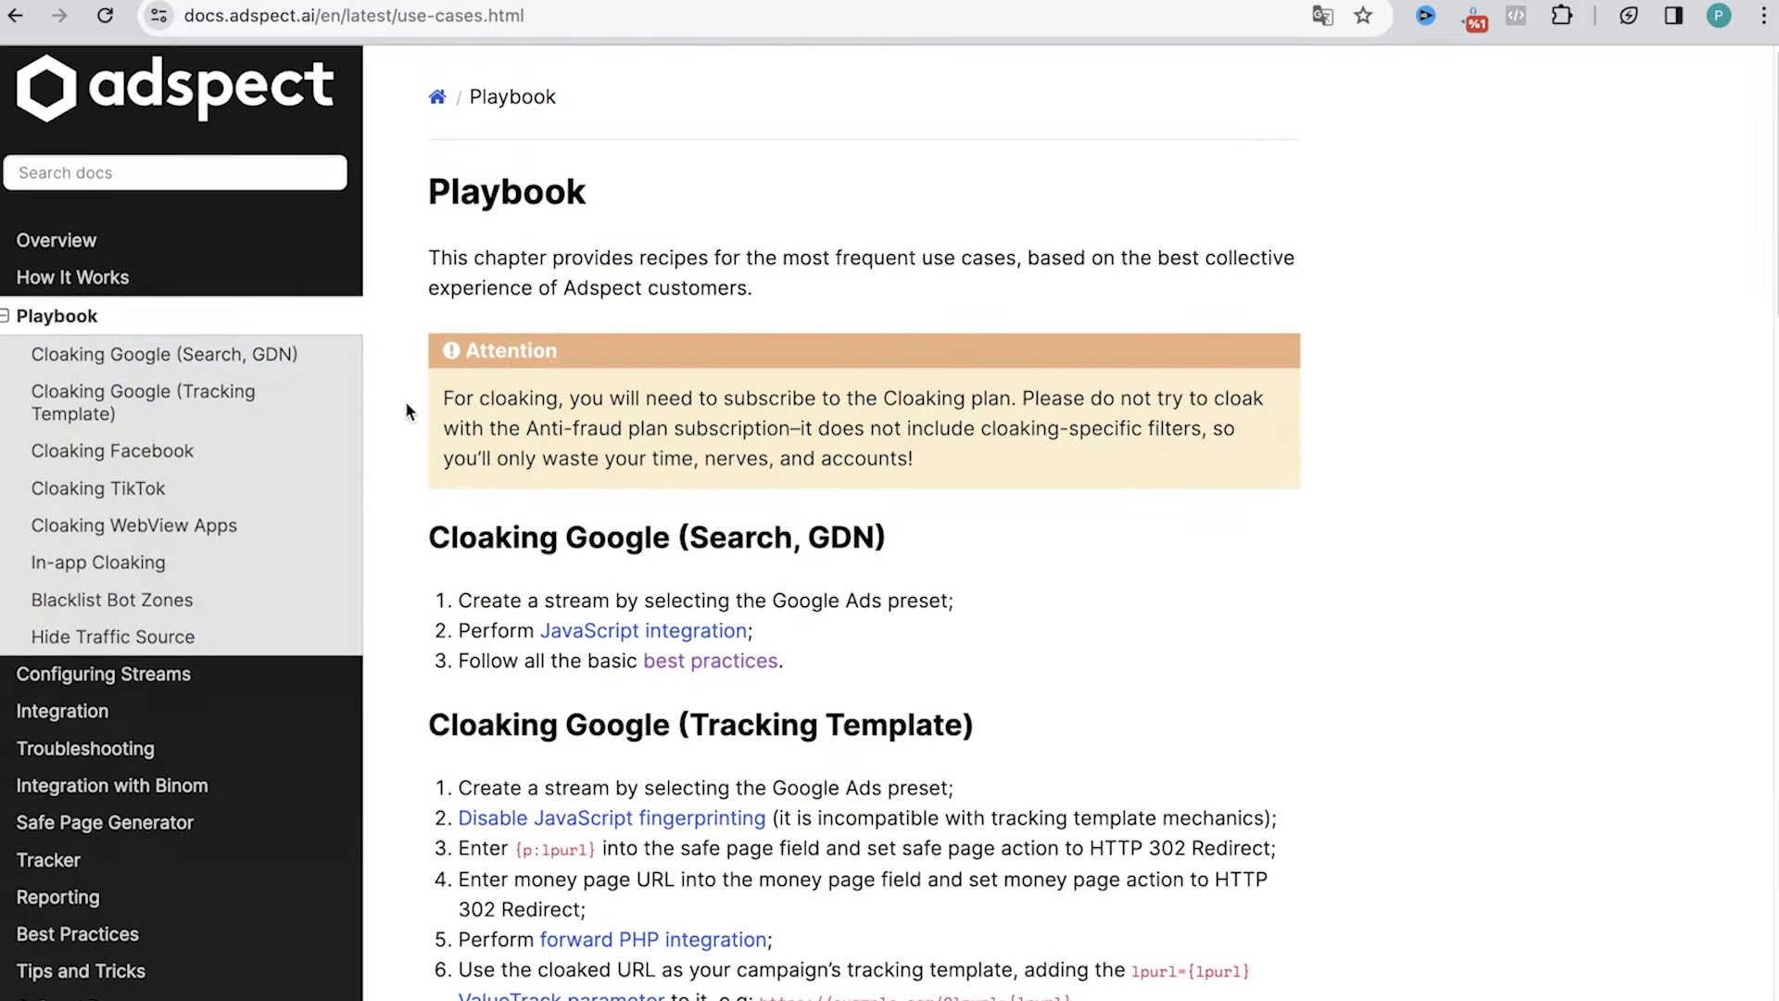
scroll(406, 408, "down", 1)
scroll(406, 410, "down", 10)
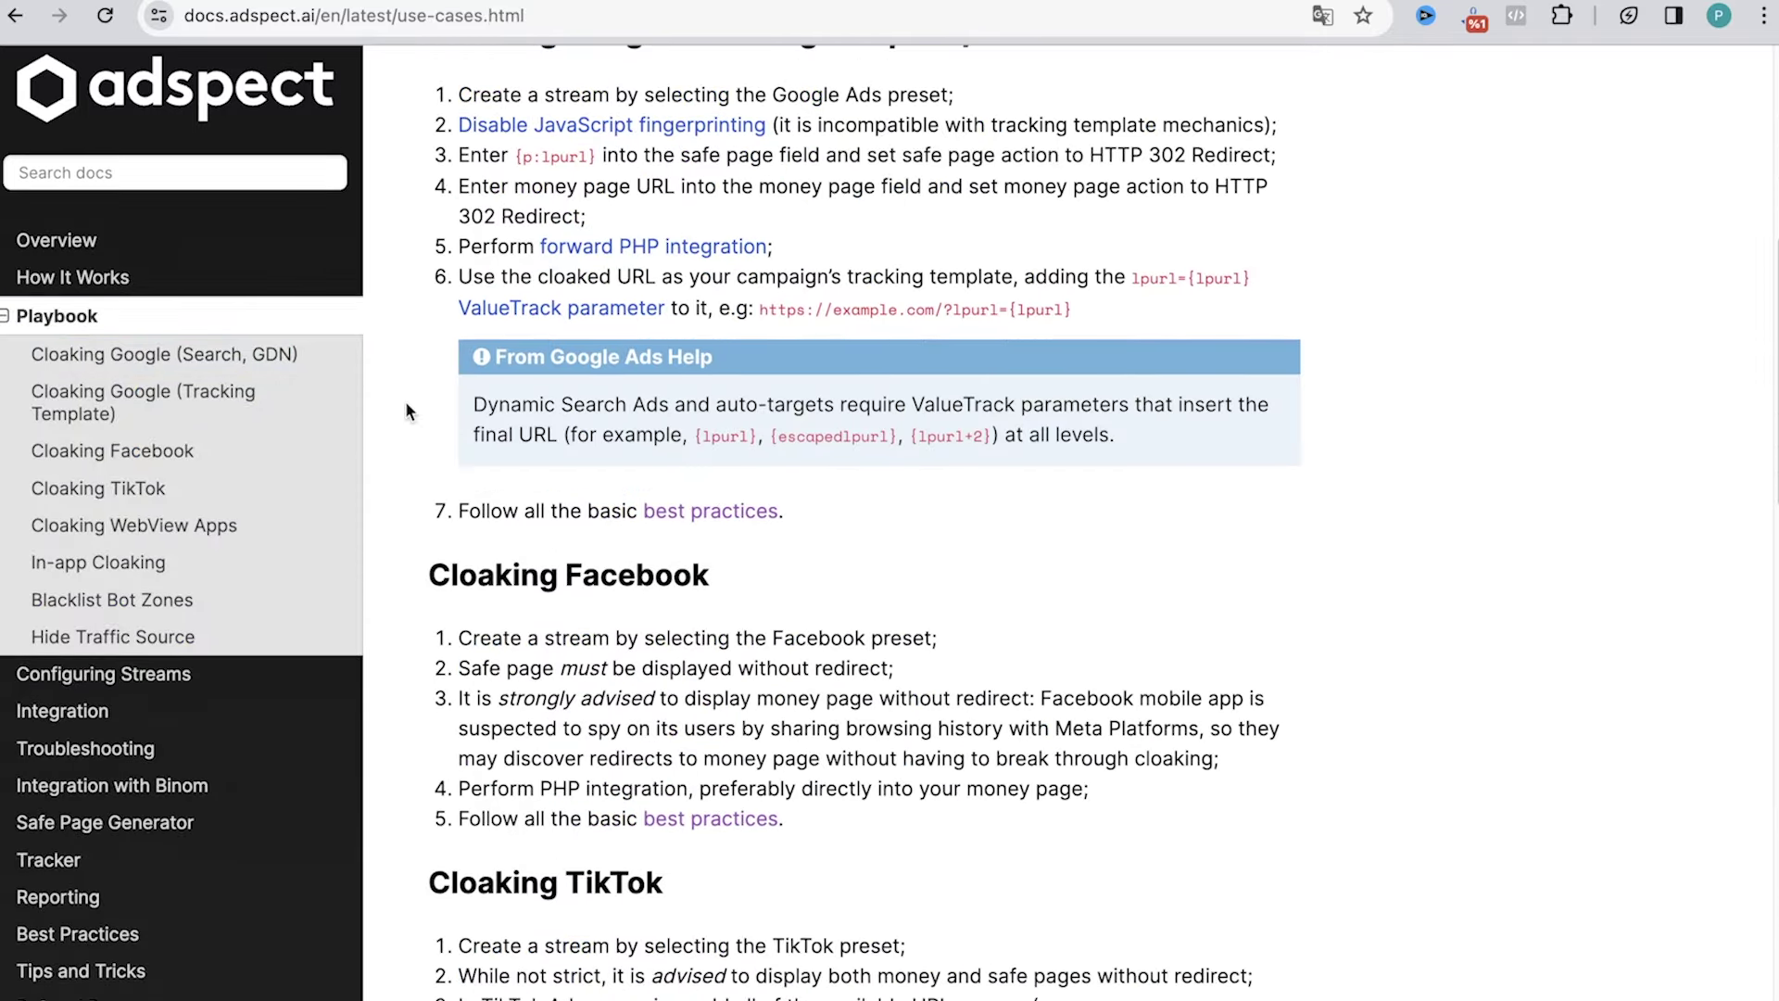
scroll(406, 411, "down", 15)
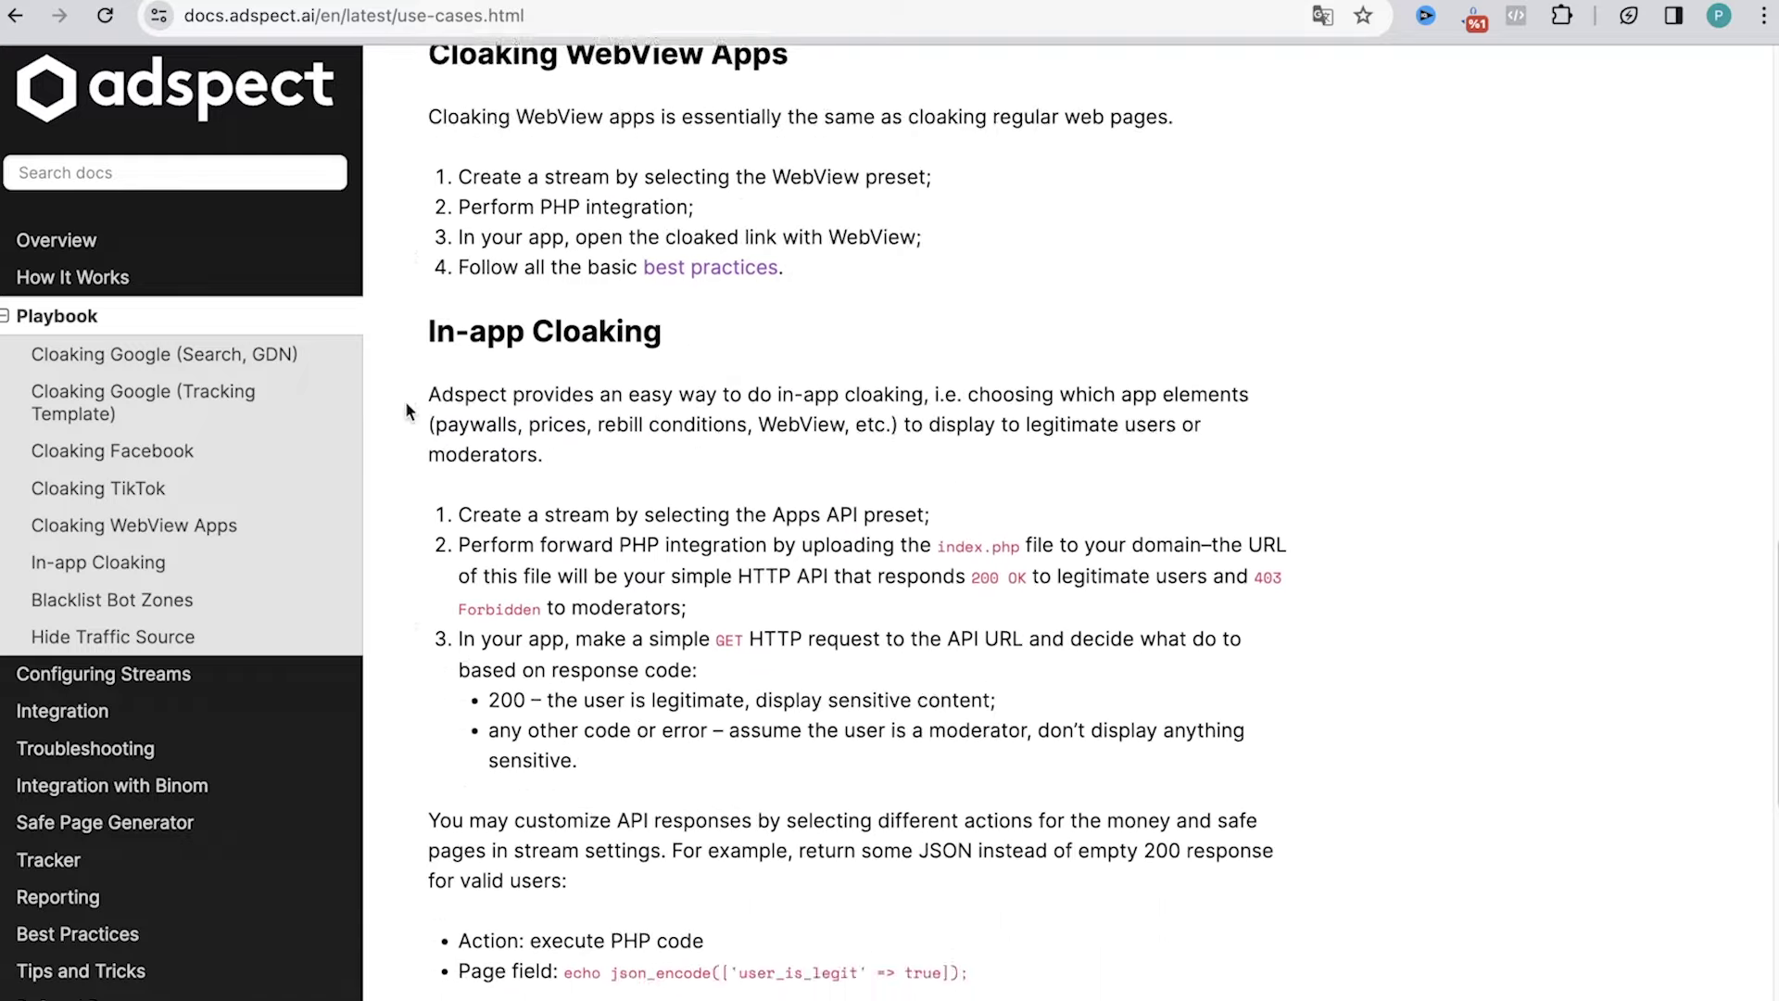
scroll(406, 410, "down", 2)
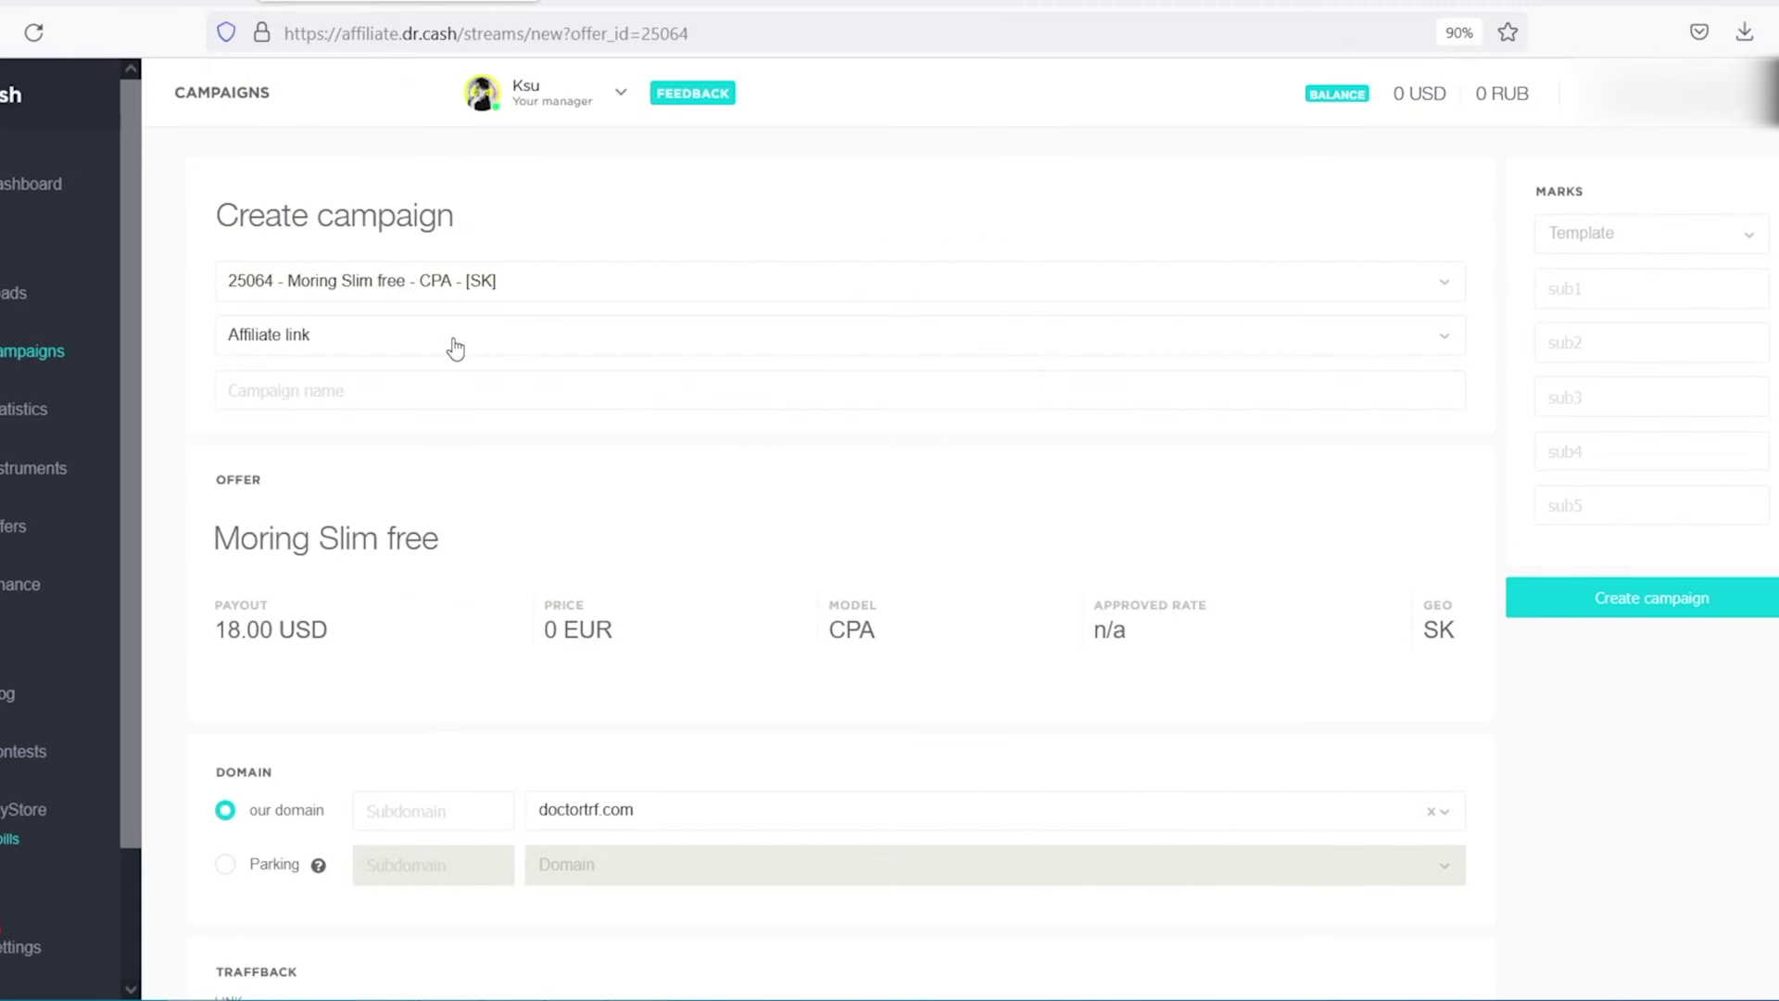
Switch the campaign link type to Api and name it 'MS Free 2'.
left_click(447, 335)
left_click(330, 433)
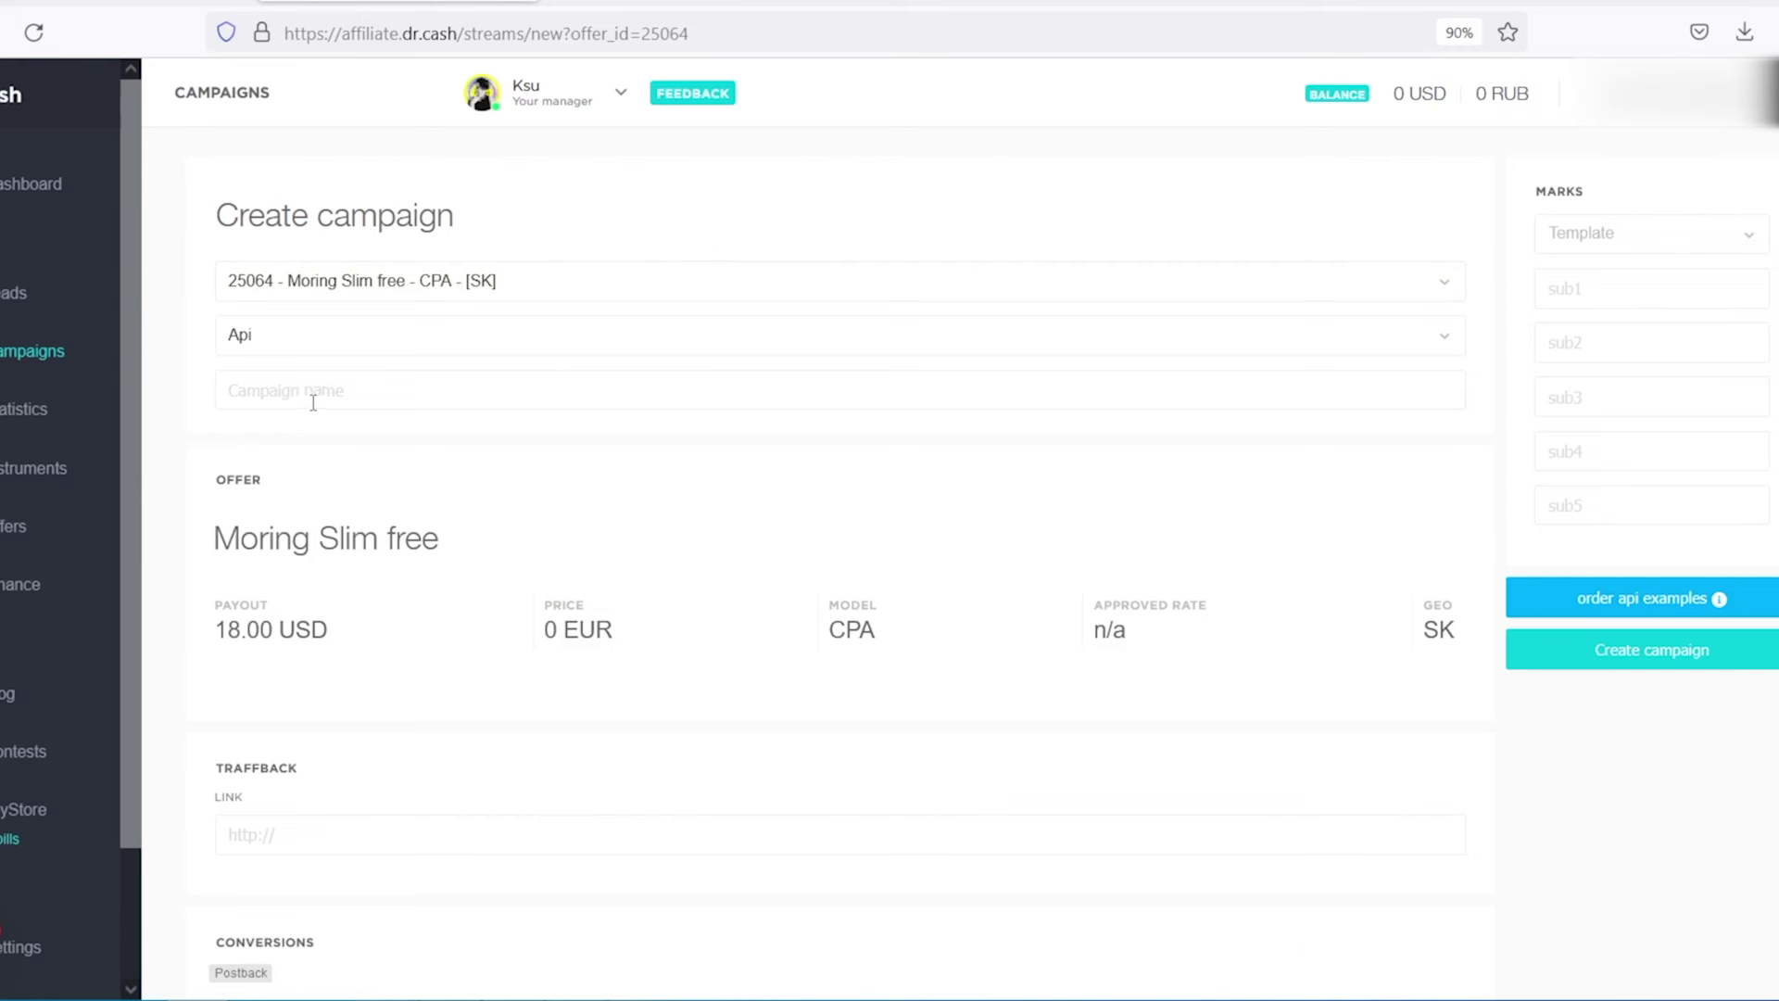
left_click(313, 397)
type("MS")
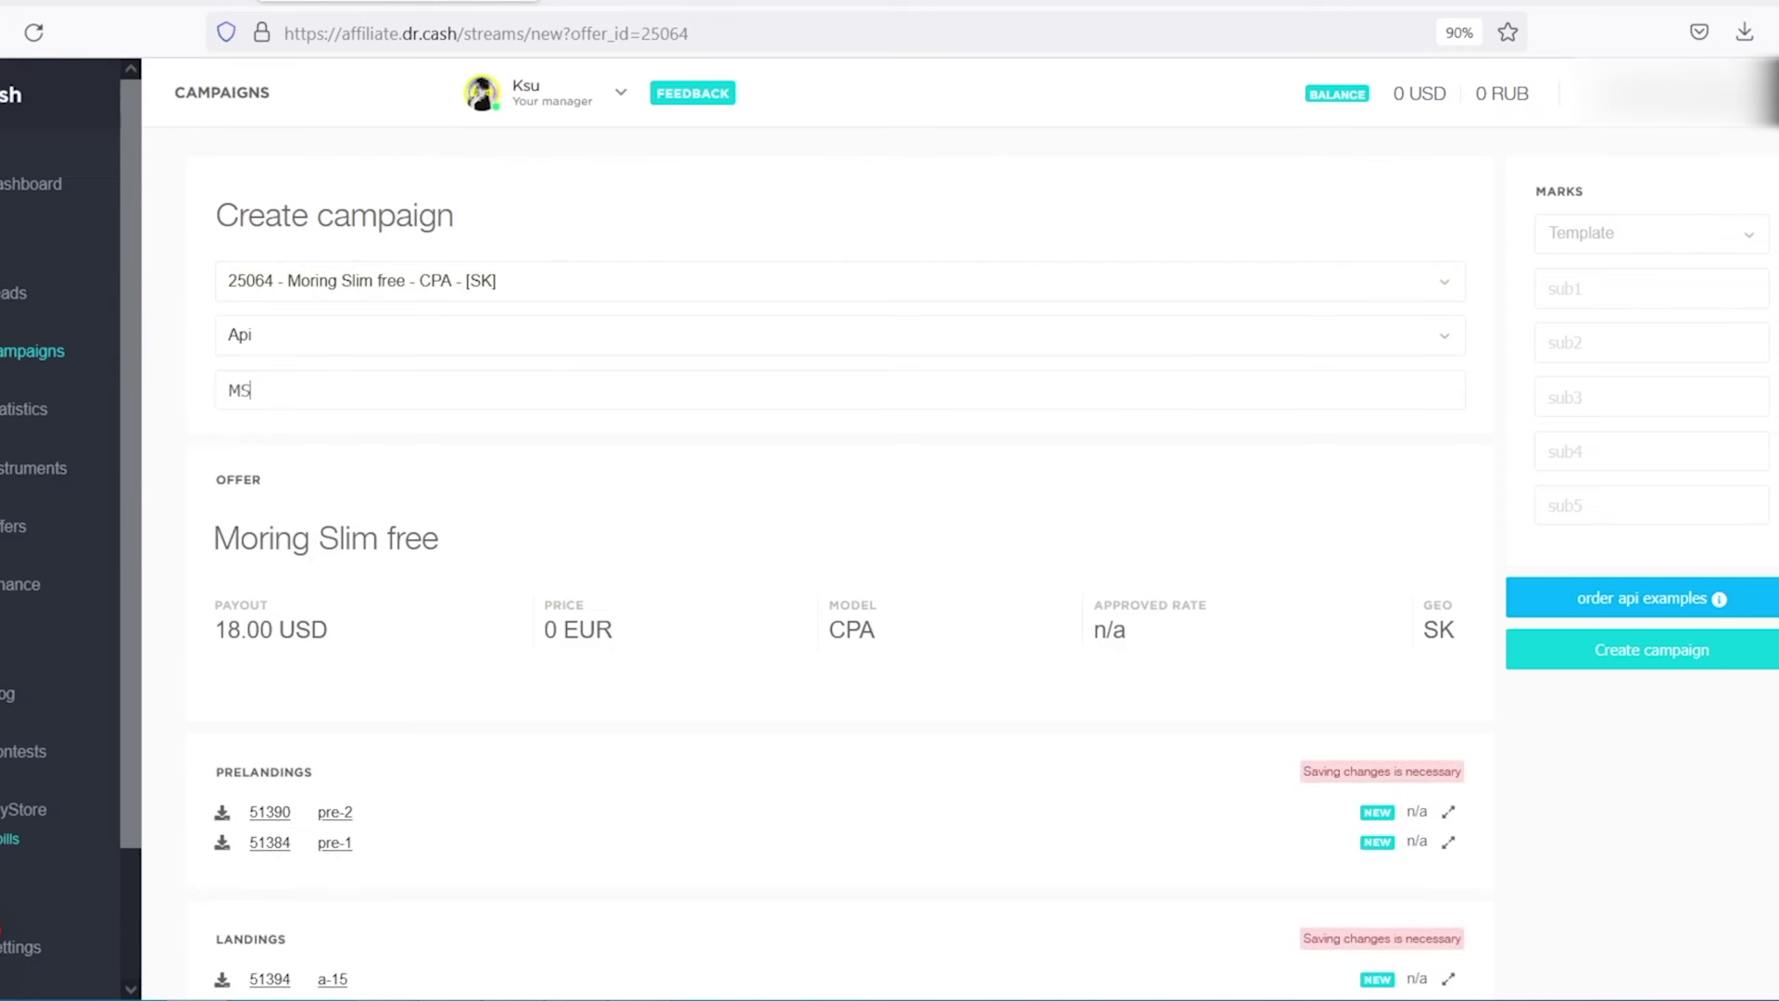
type(" Free 2")
scroll(421, 512, "down", 5)
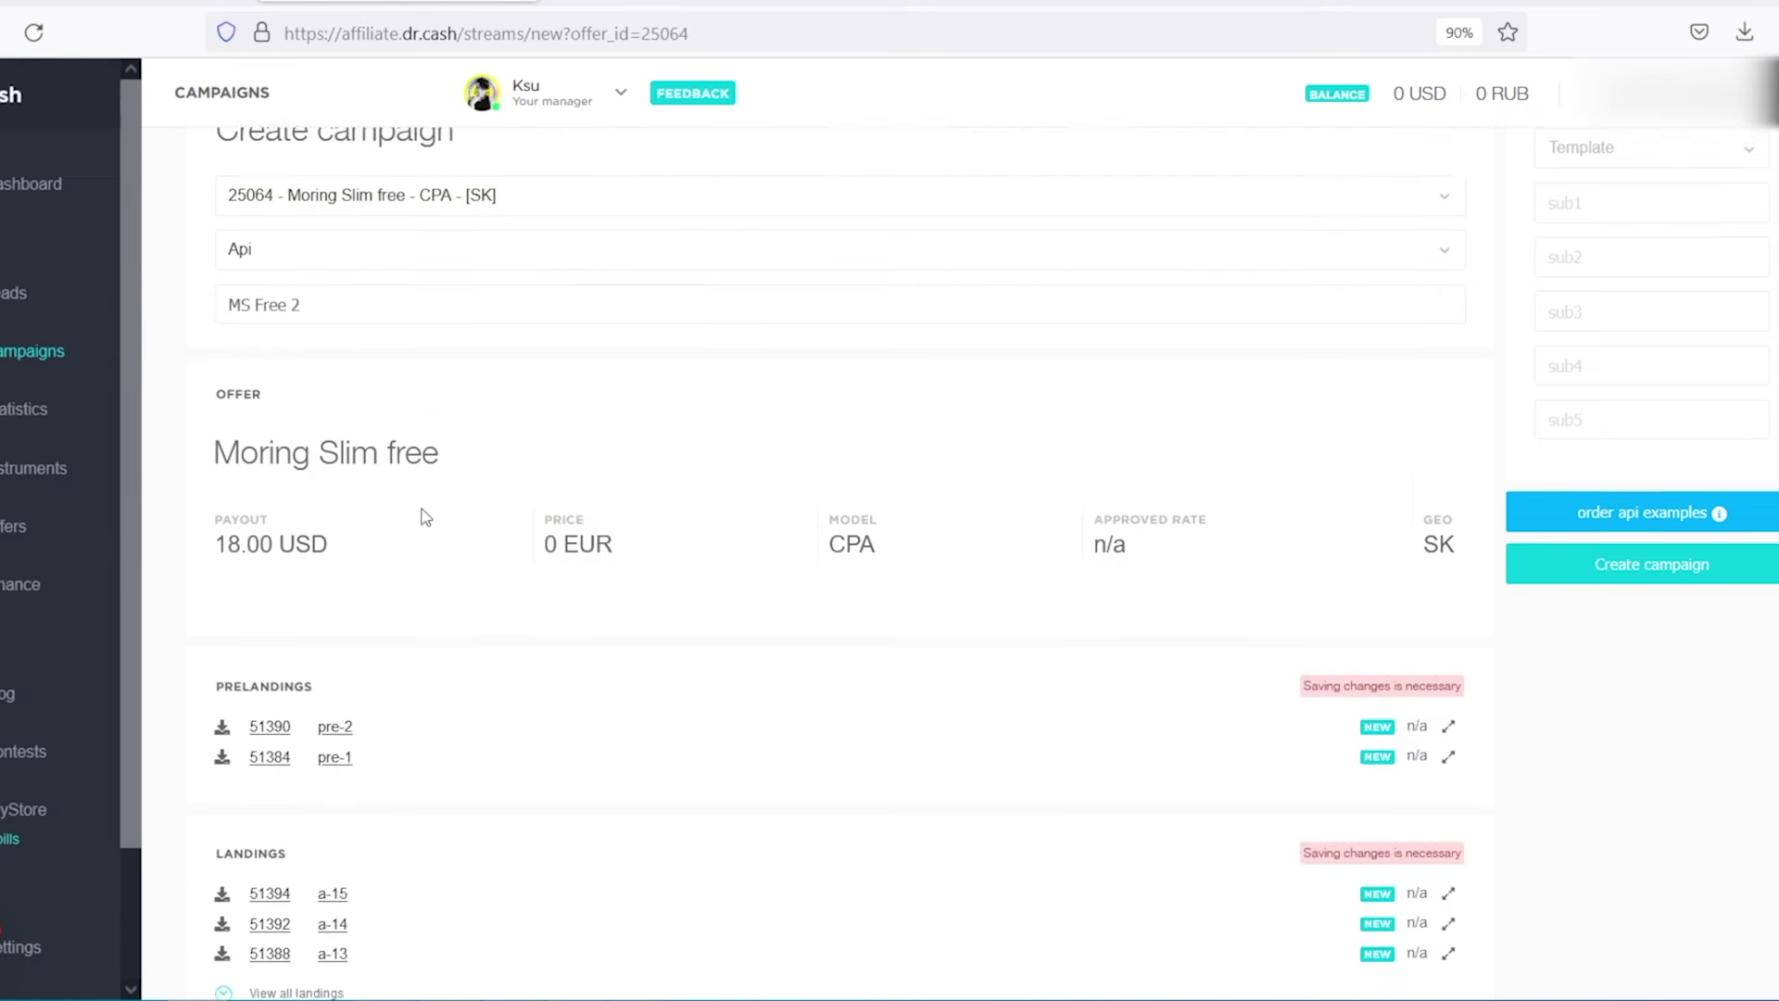
scroll(1652, 517, "up", 2)
scroll(1562, 556, "down", 4)
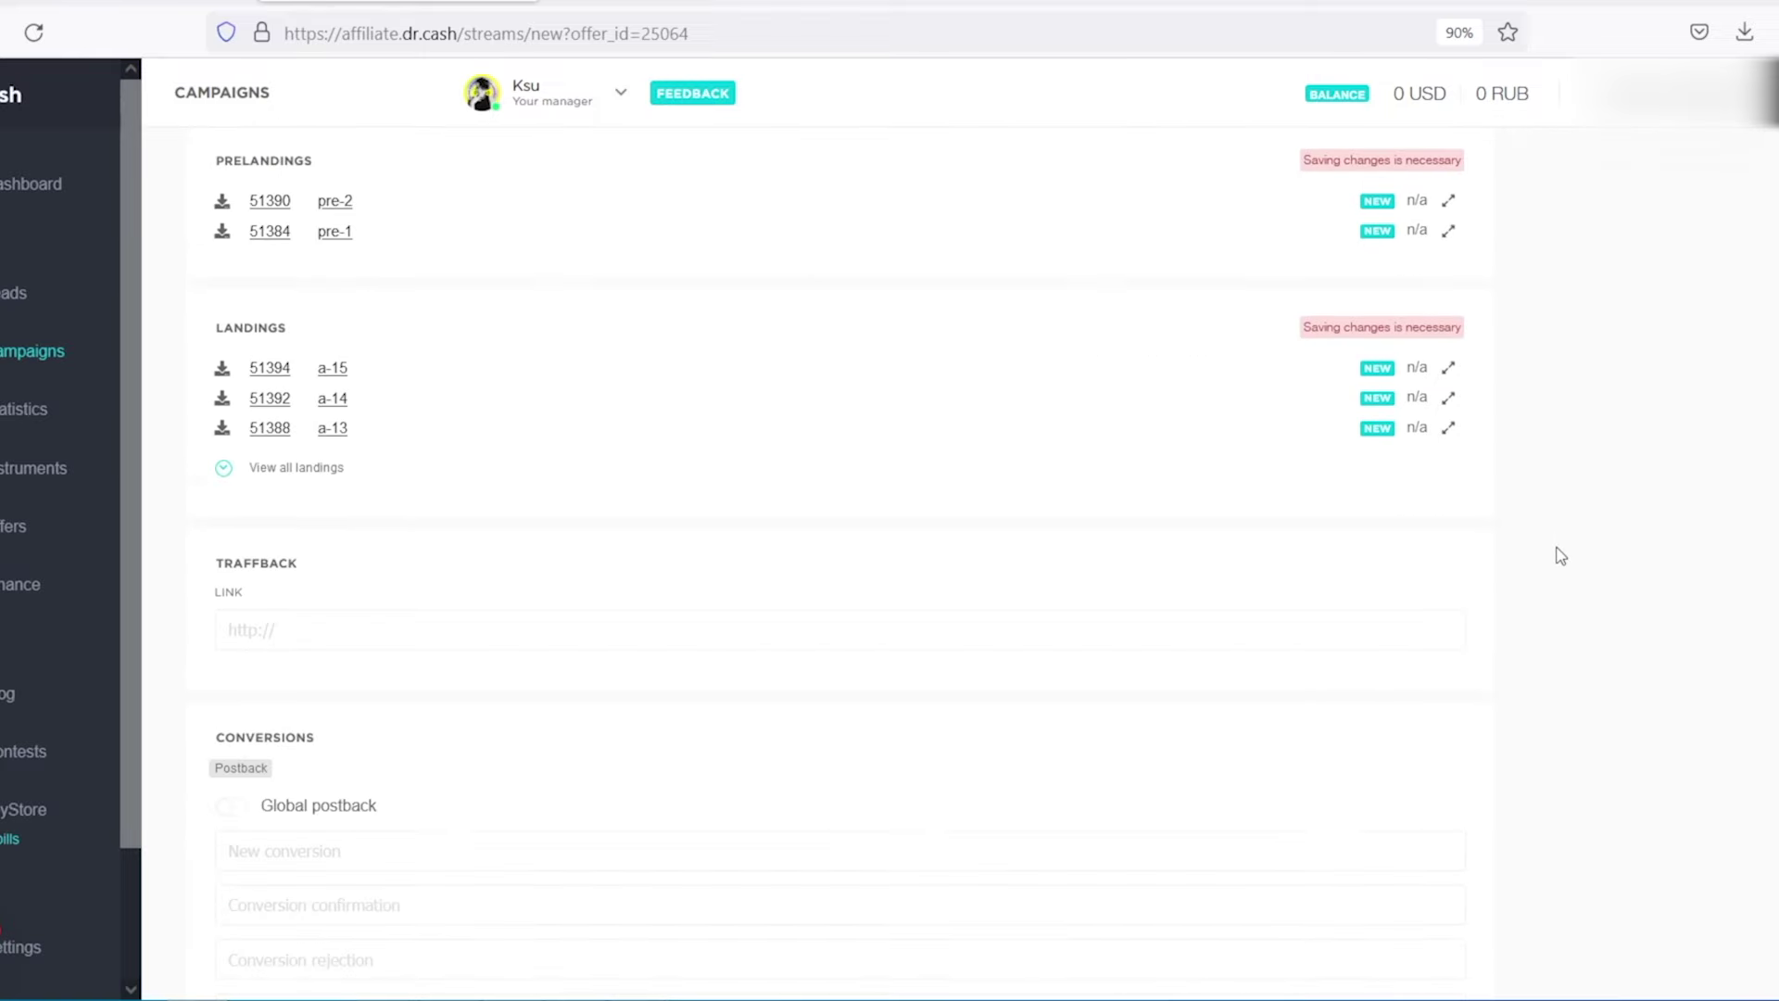
scroll(1562, 556, "up", 1)
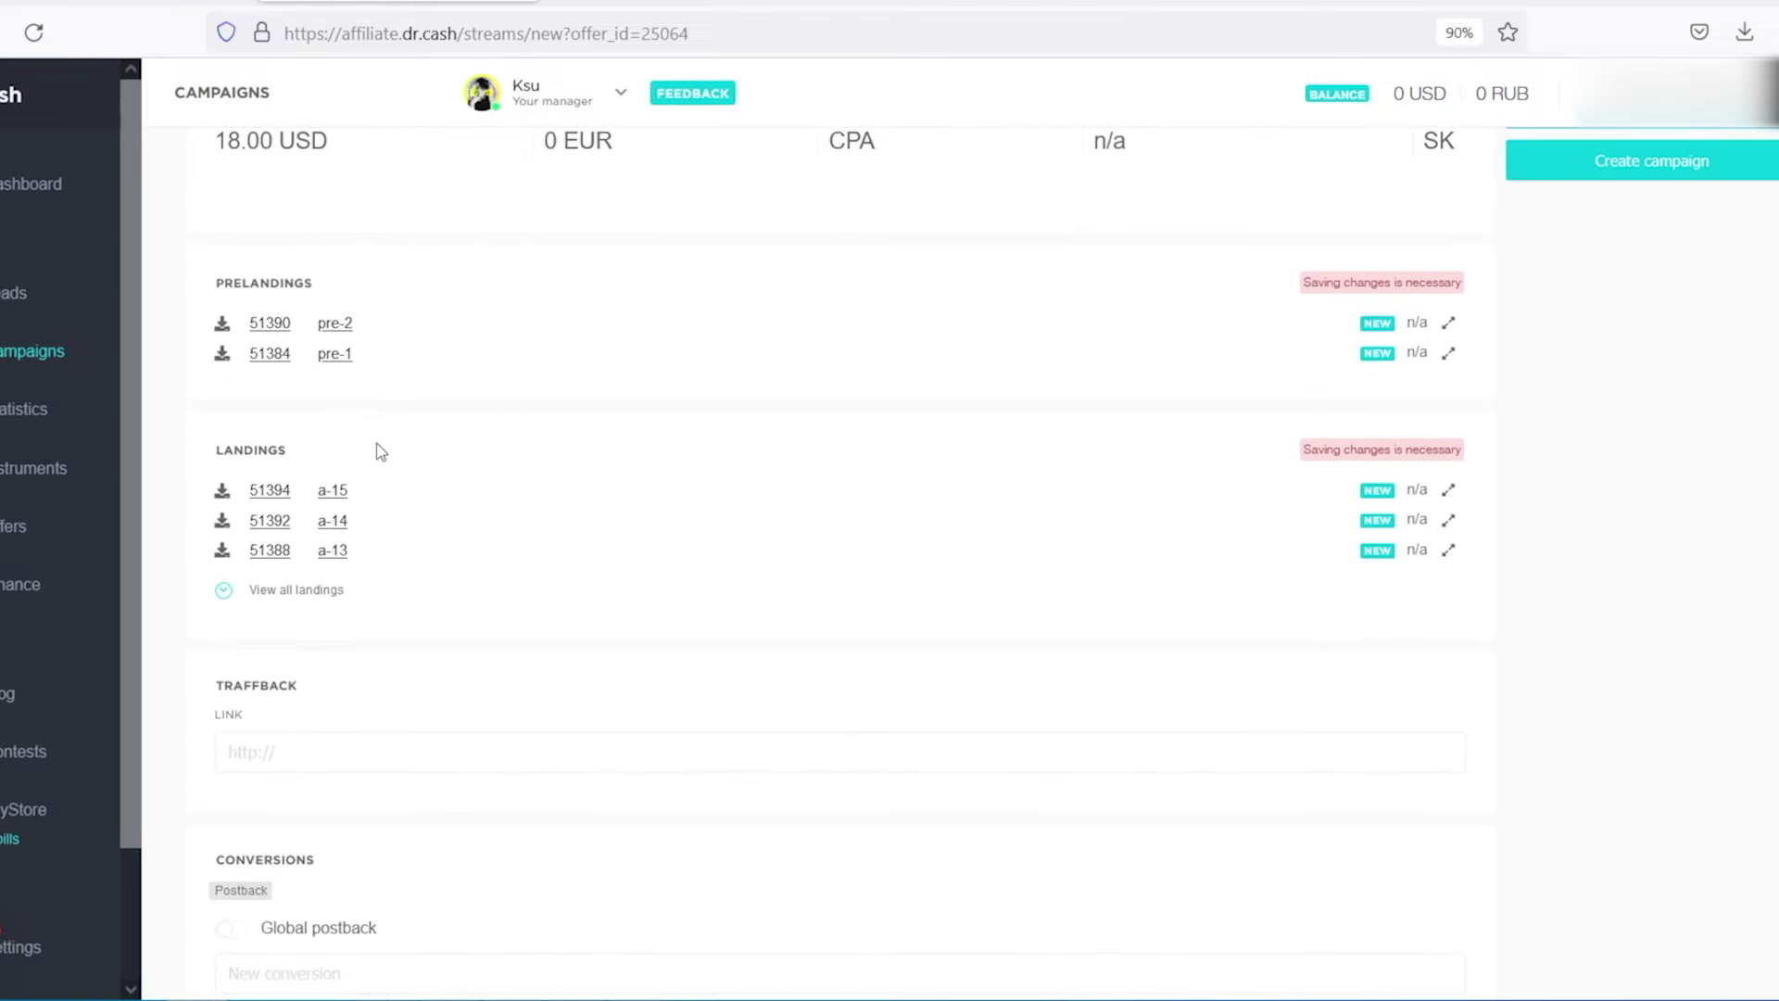
left_click(341, 491)
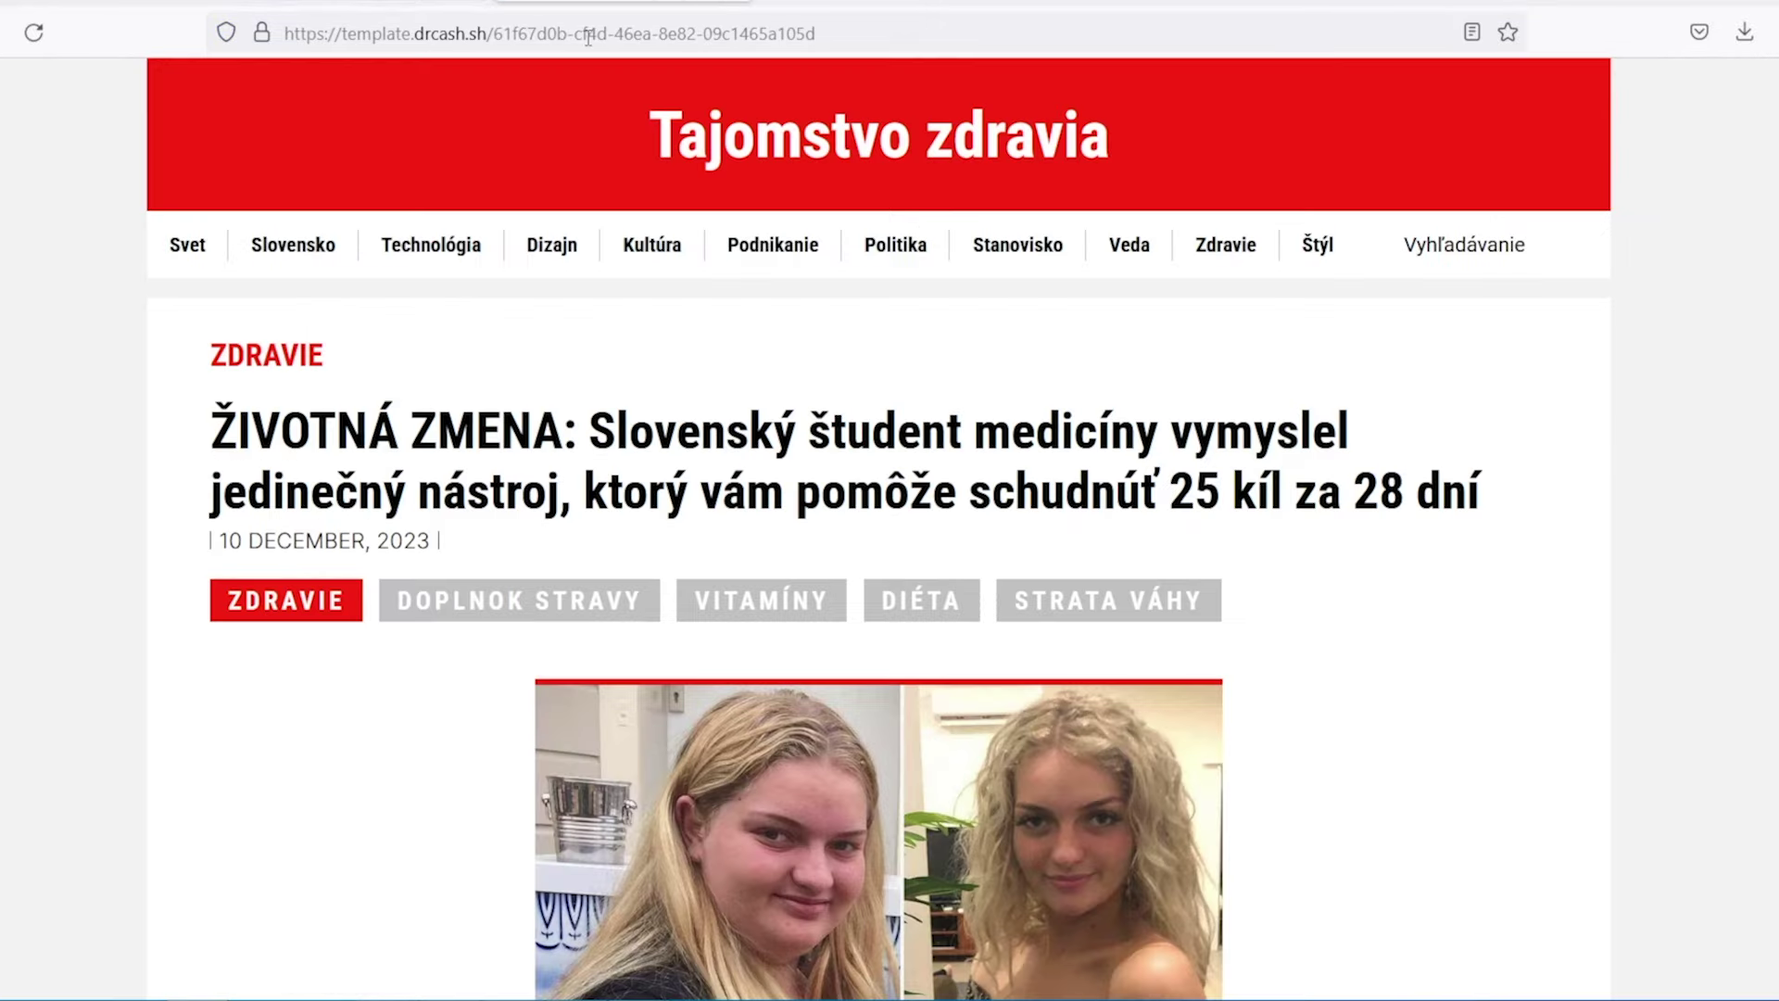
key("alt+Left")
left_click(338, 552)
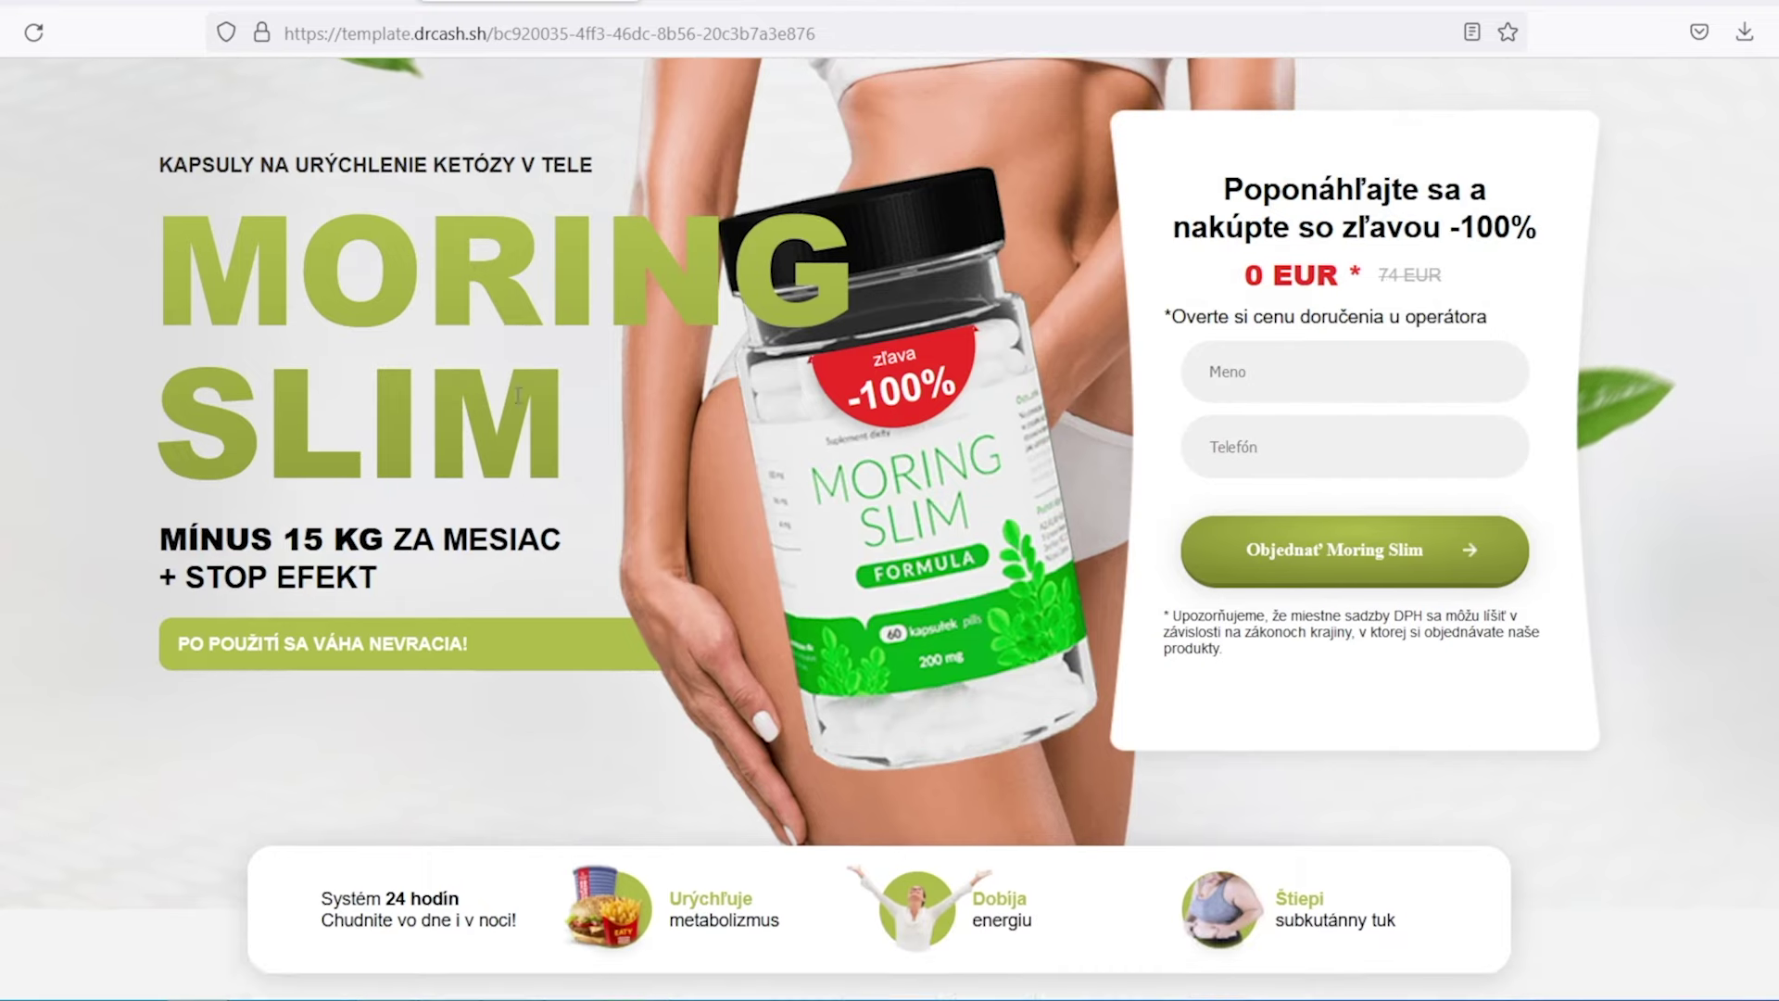
scroll(517, 399, "down", 5)
scroll(517, 398, "up", 5)
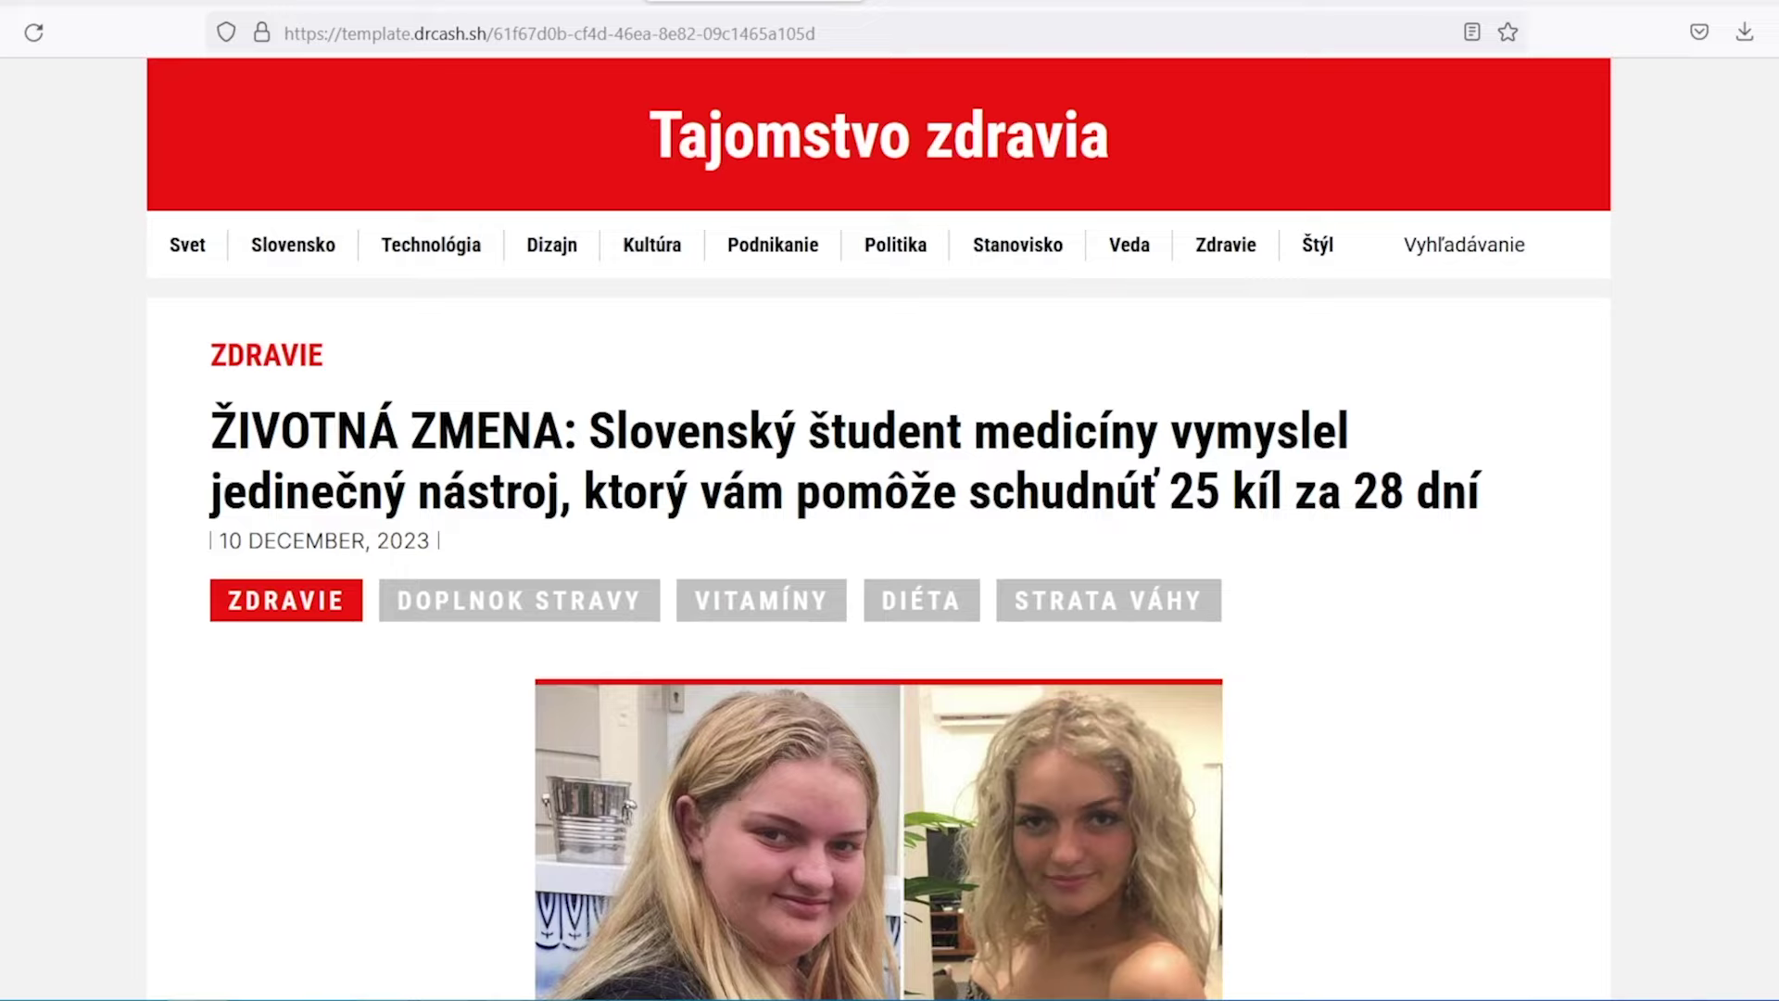
scroll(806, 352, "down", 20)
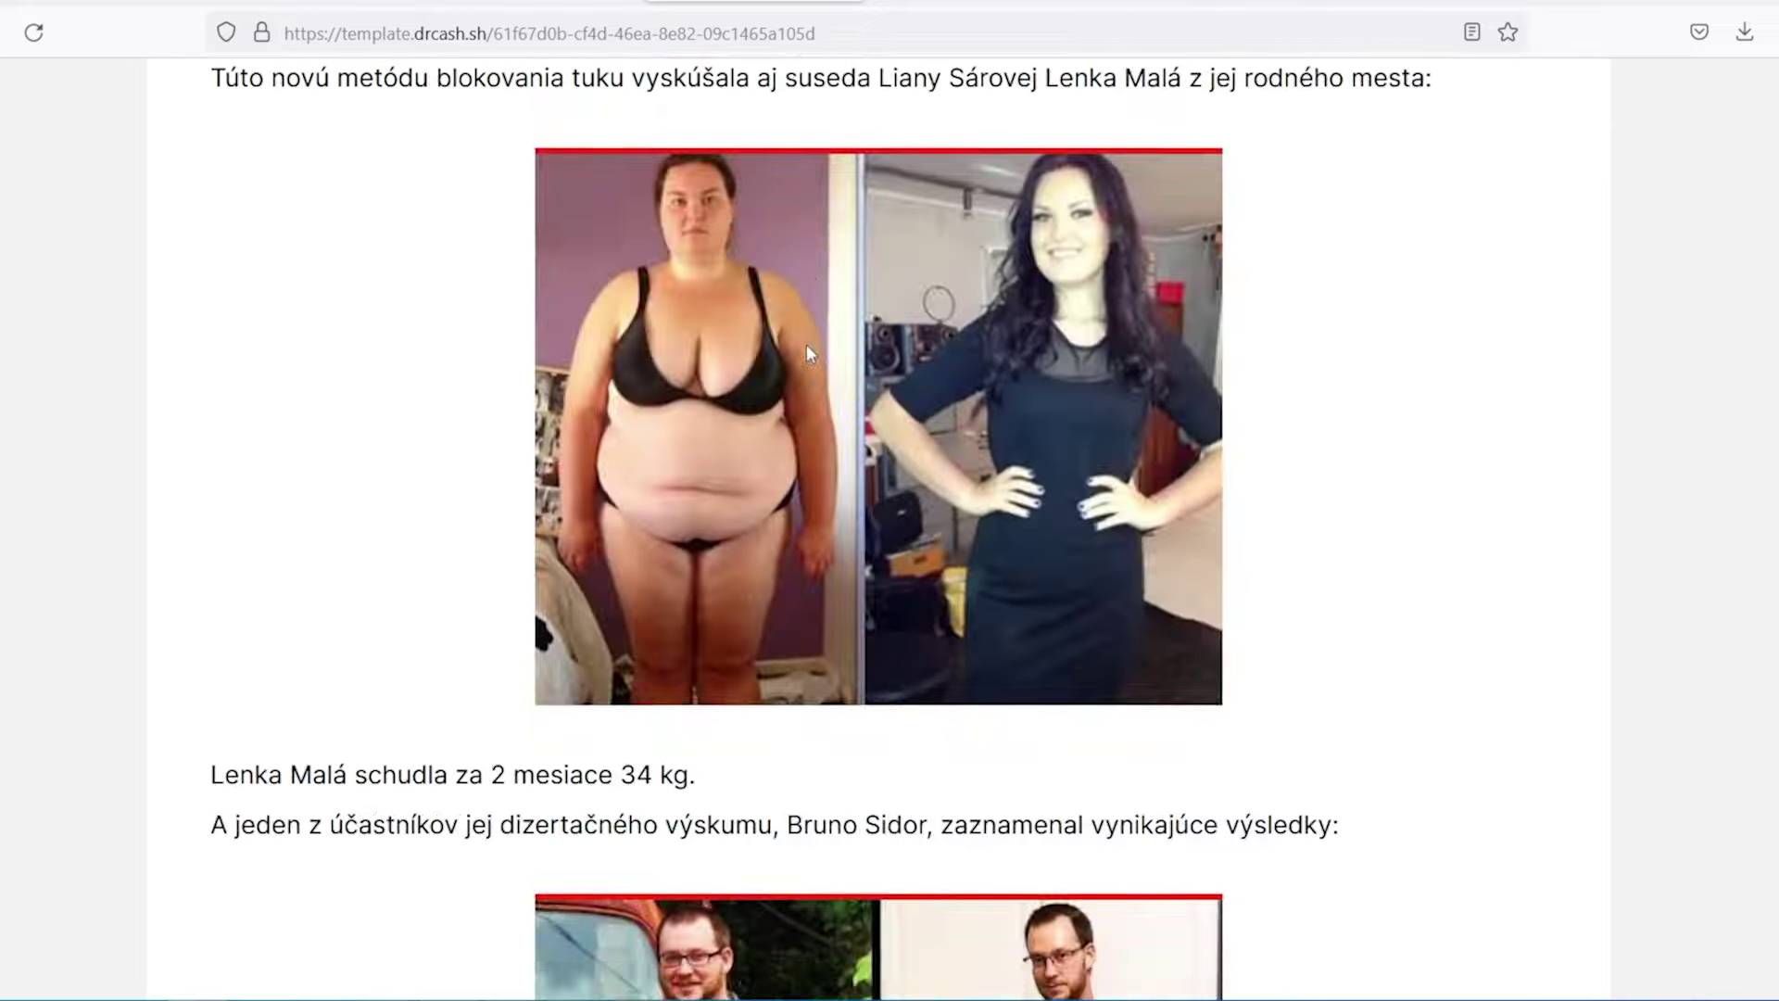
scroll(806, 343, "down", 20)
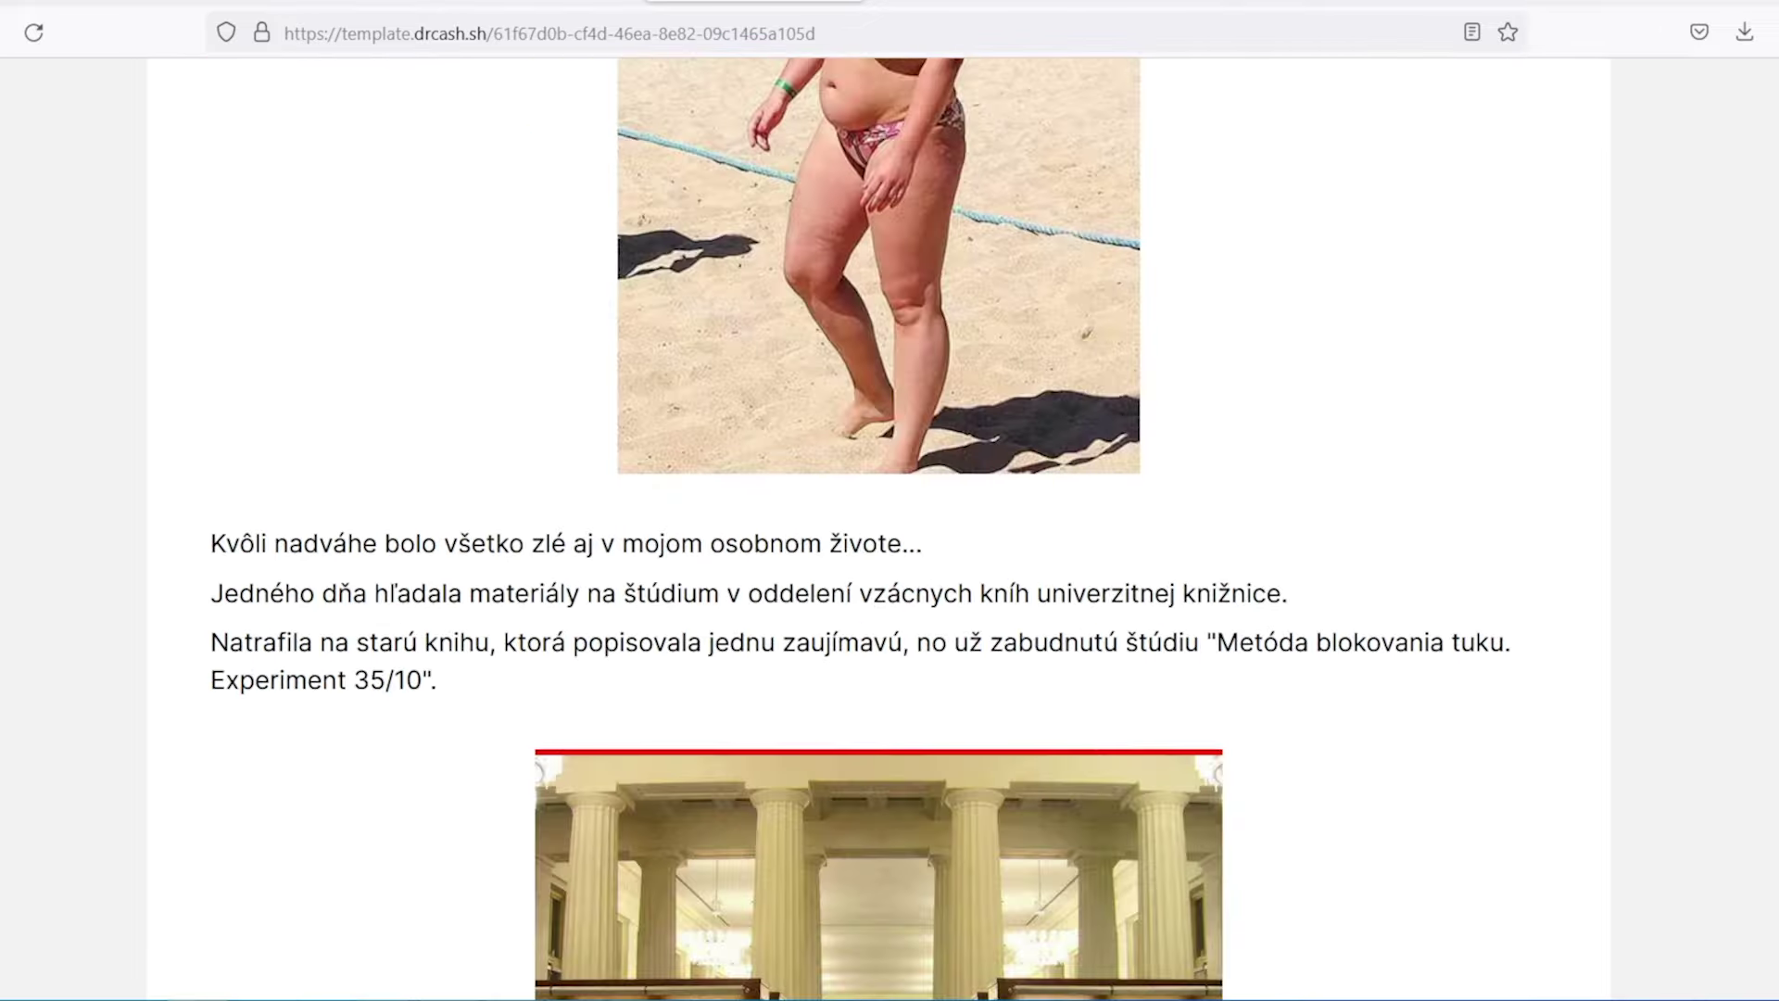
scroll(1775, 570, "down", 20)
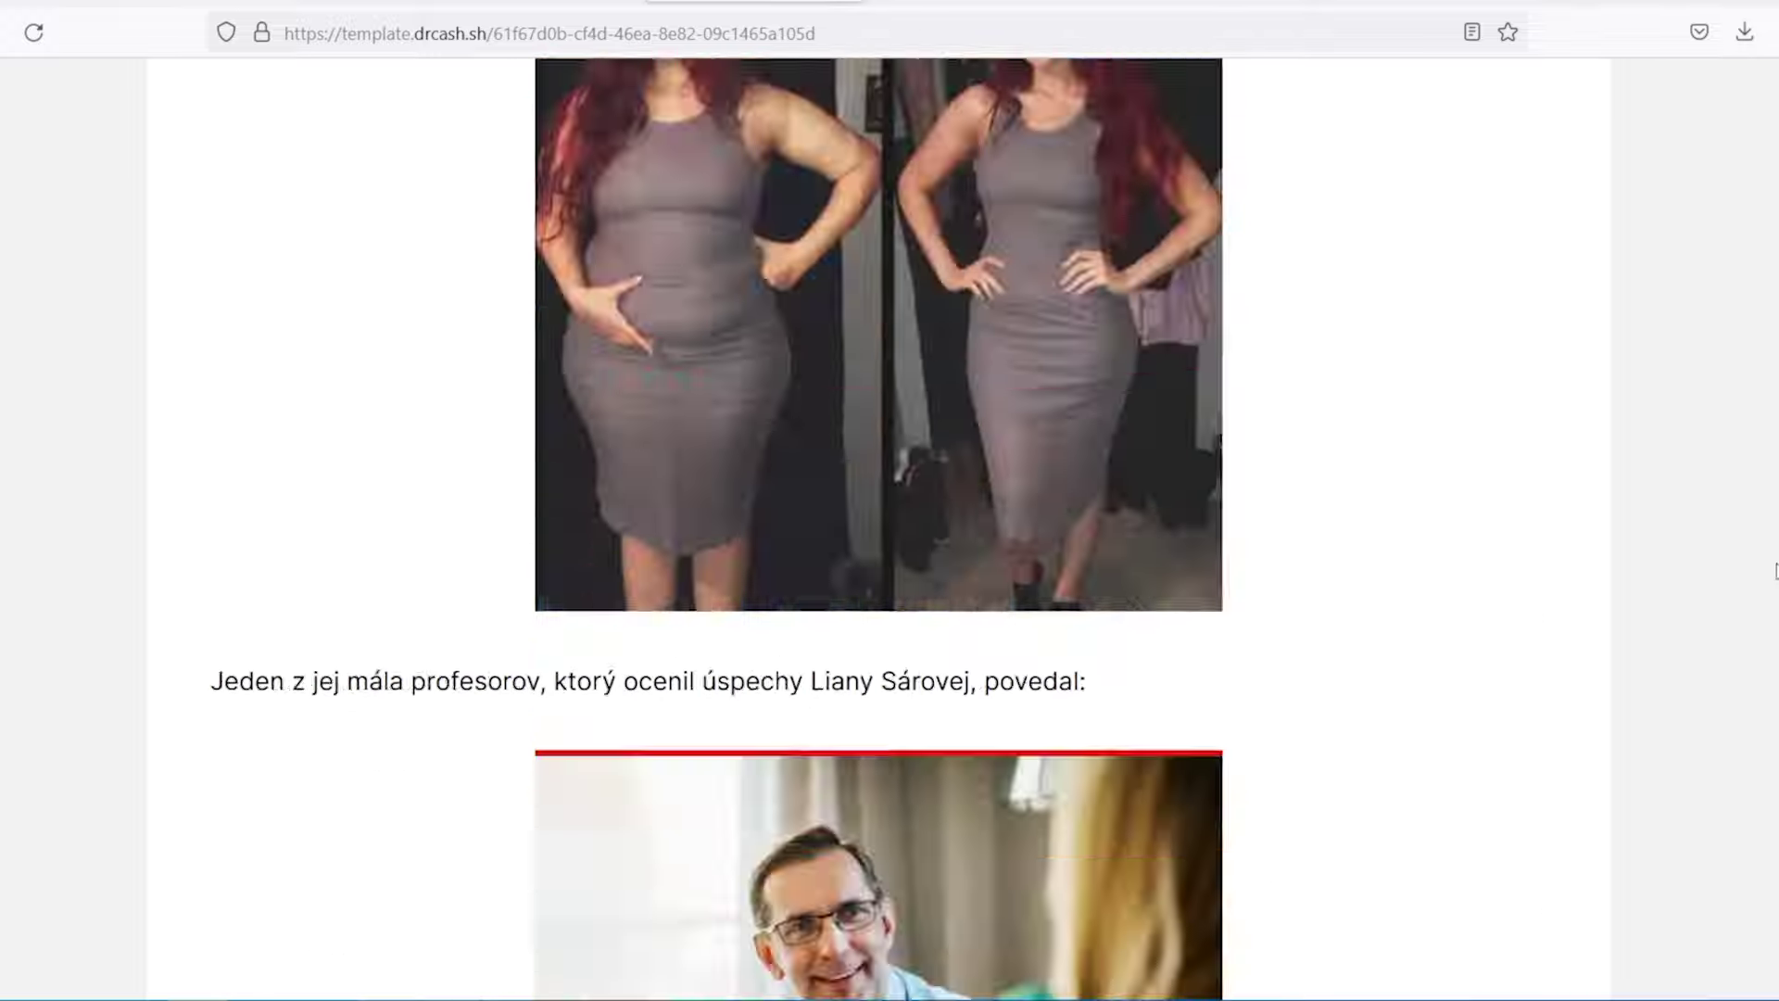
left_click_drag(1776, 571, 1766, 927)
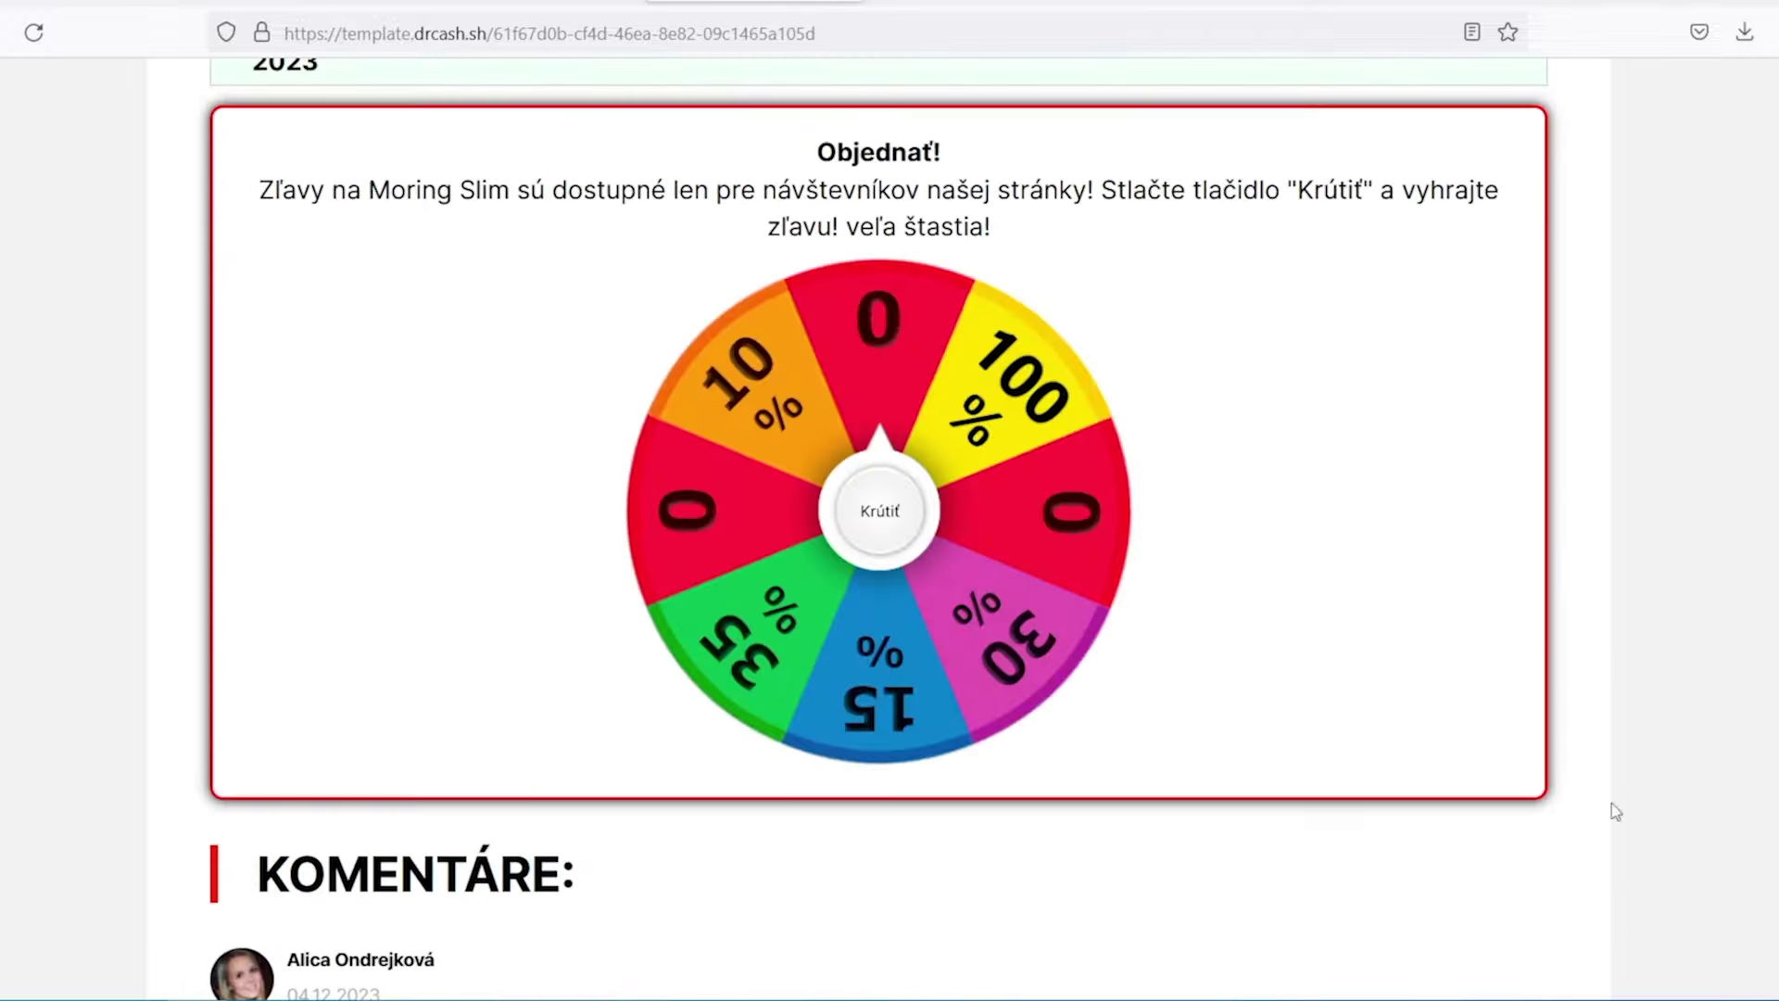
left_click(893, 489)
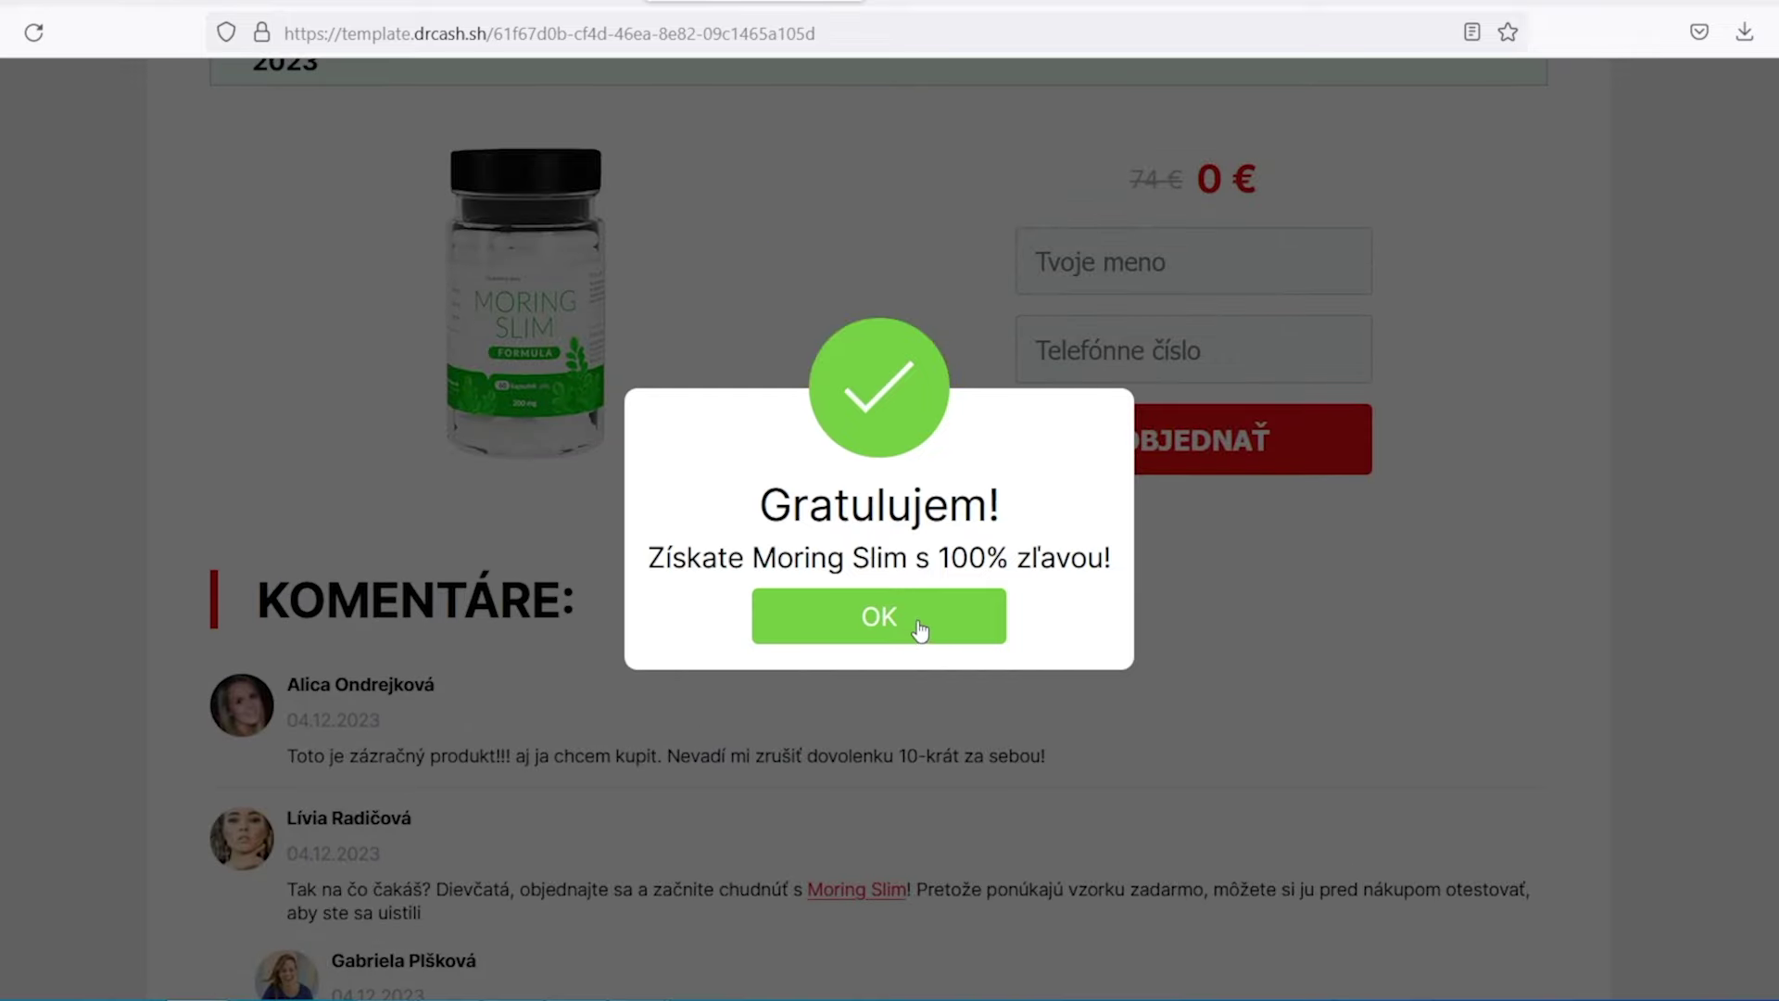
left_click(917, 622)
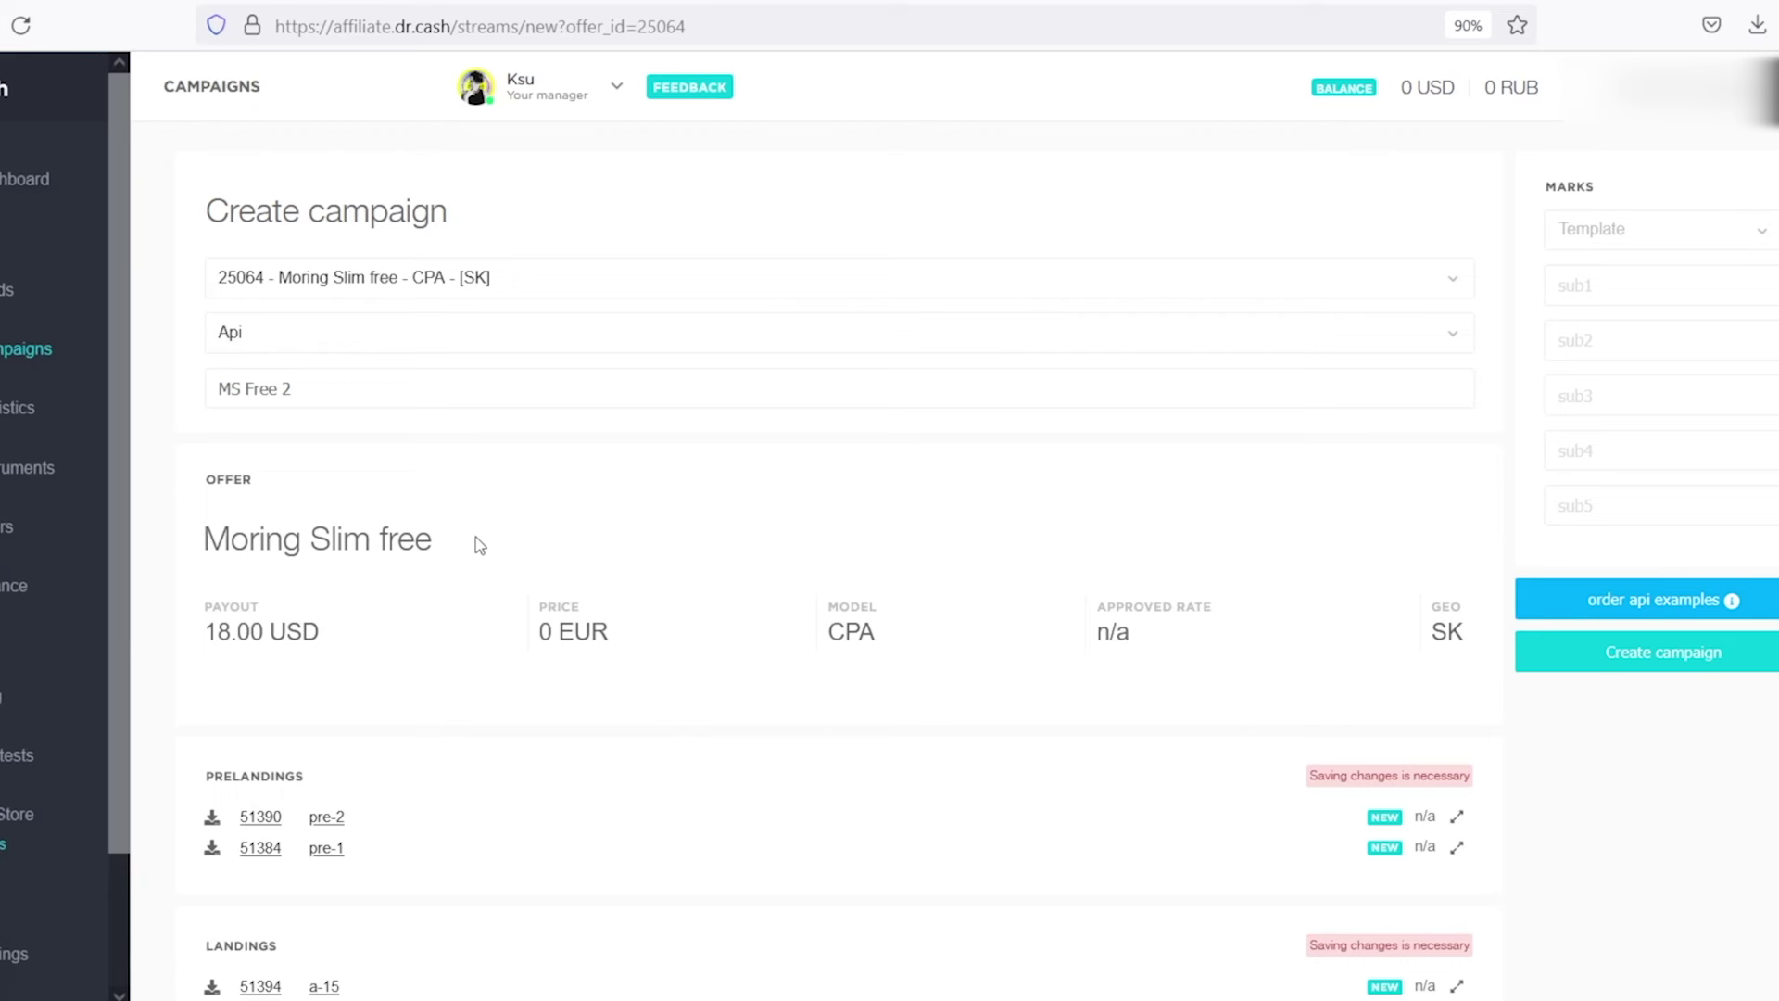
Create the MS Free 2 campaign and open it for editing.
scroll(479, 545, "down", 3)
left_click(1654, 408)
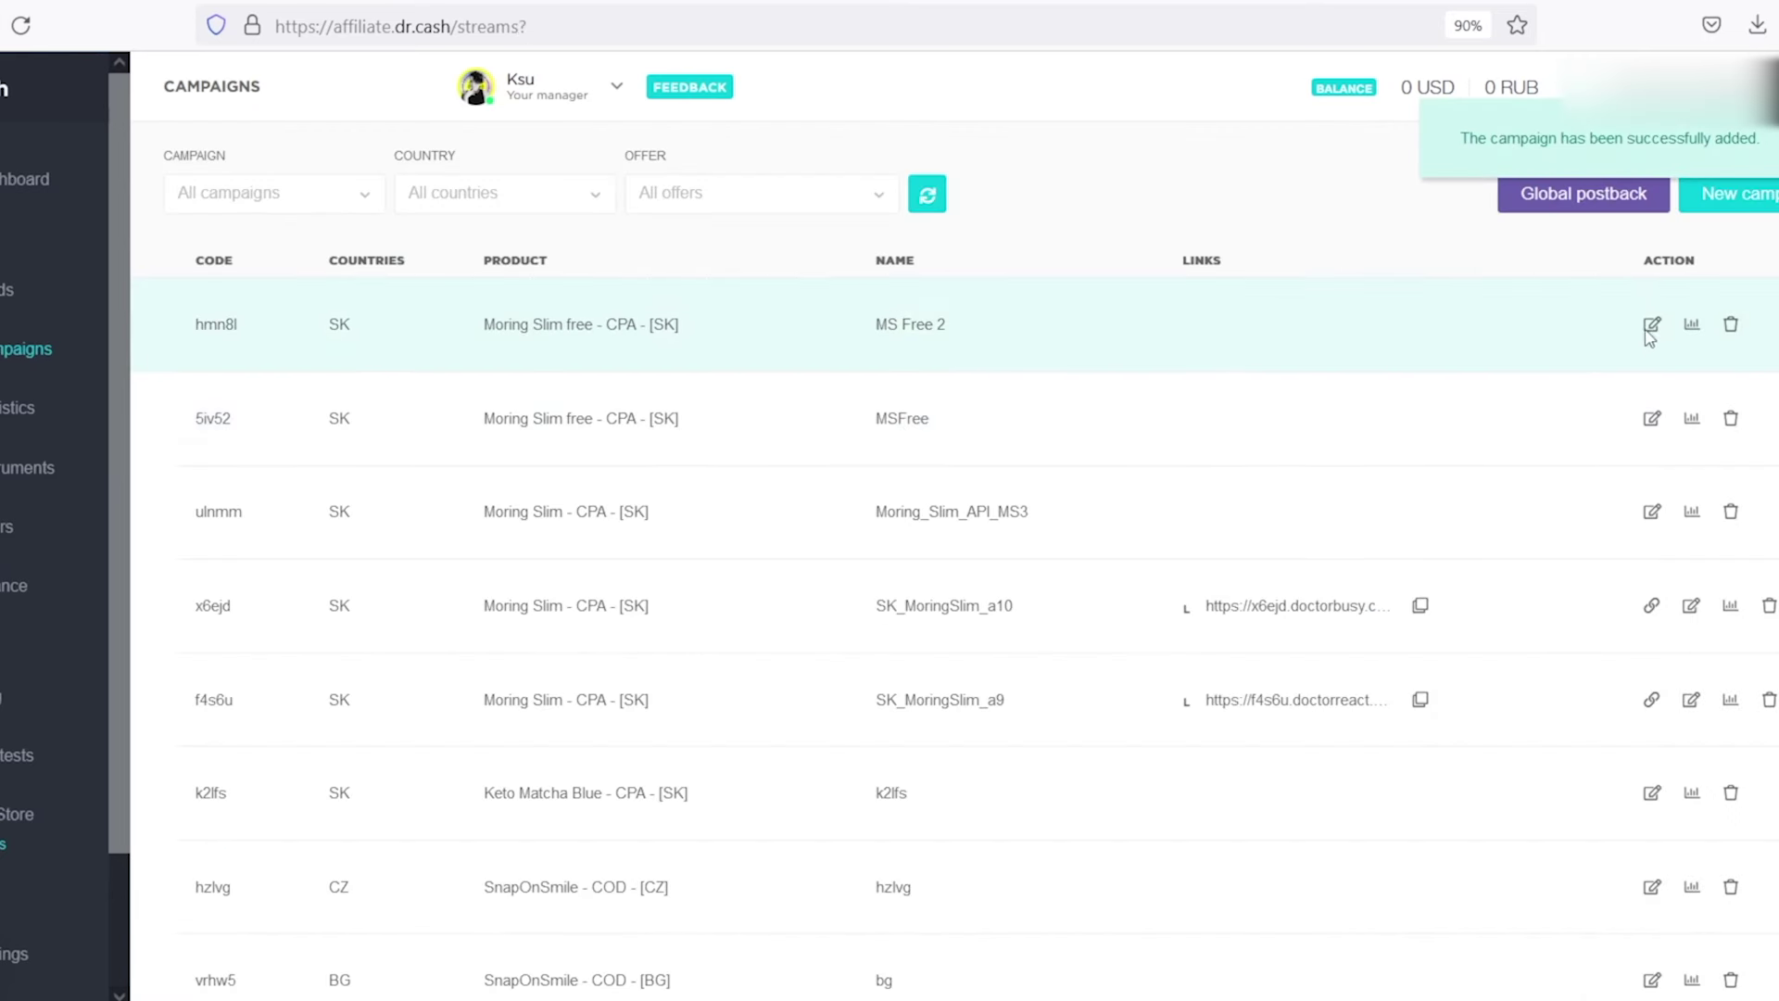
left_click(1648, 328)
Download the a-15 landing template files.
scroll(517, 509, "down", 2)
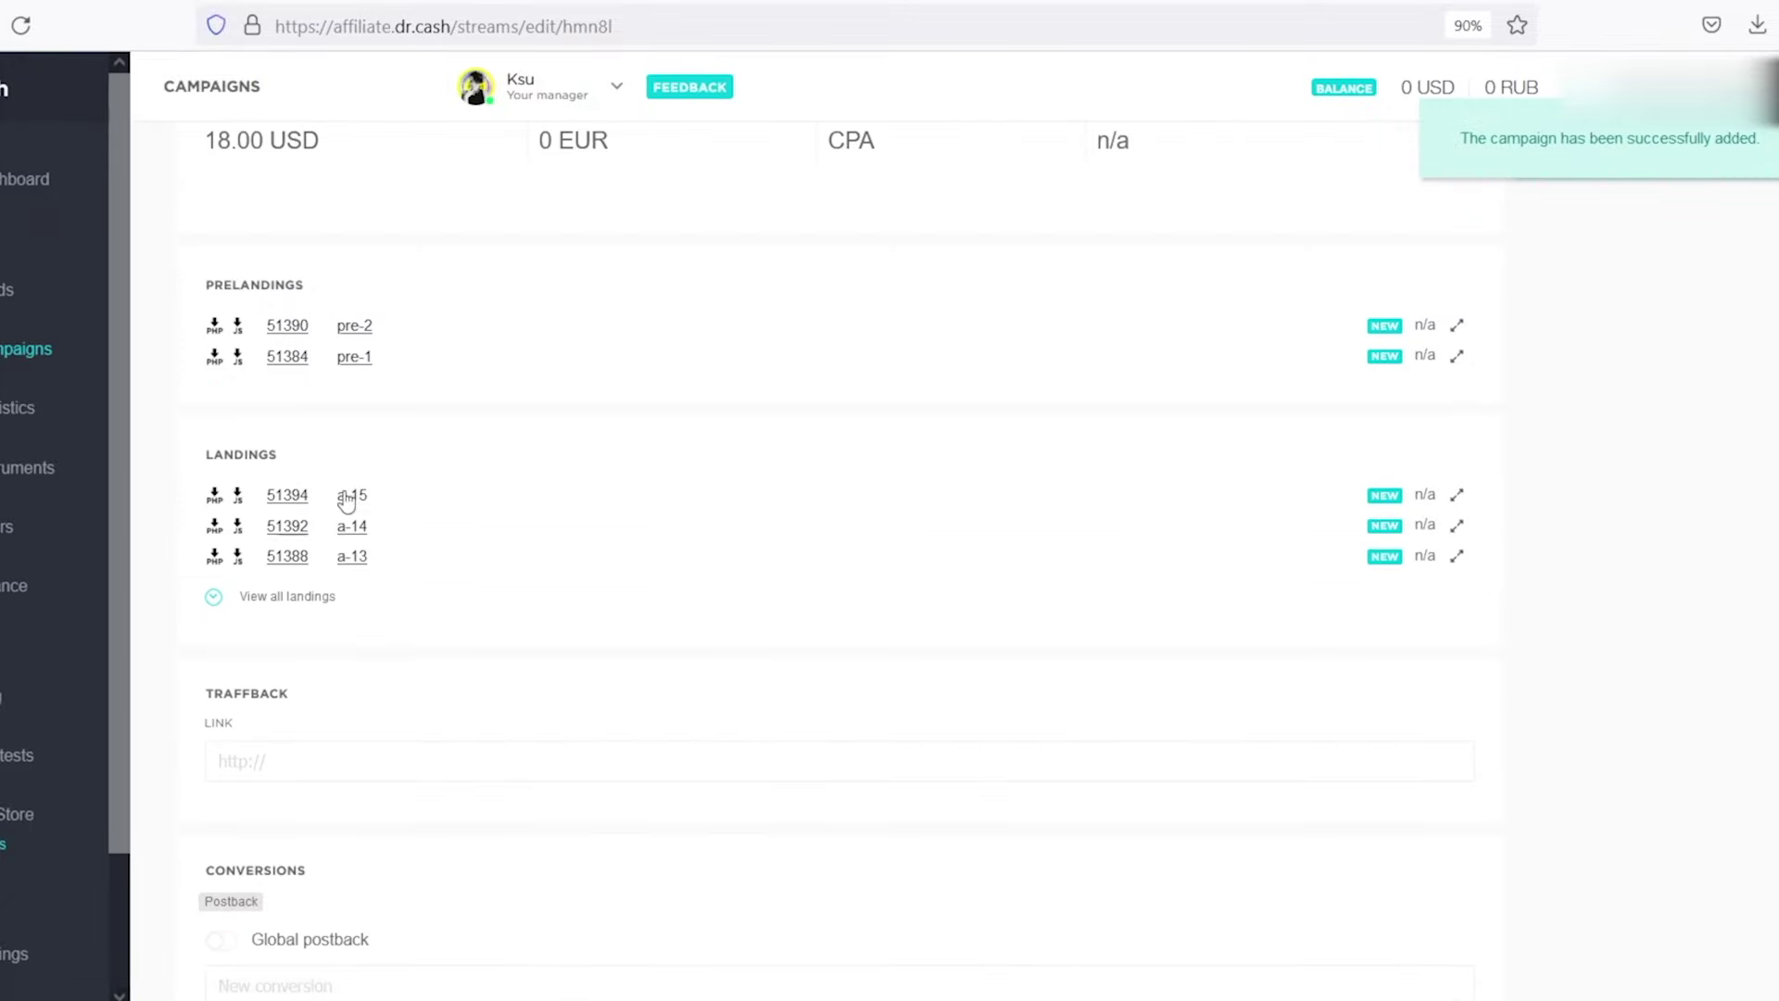
left_click(346, 496)
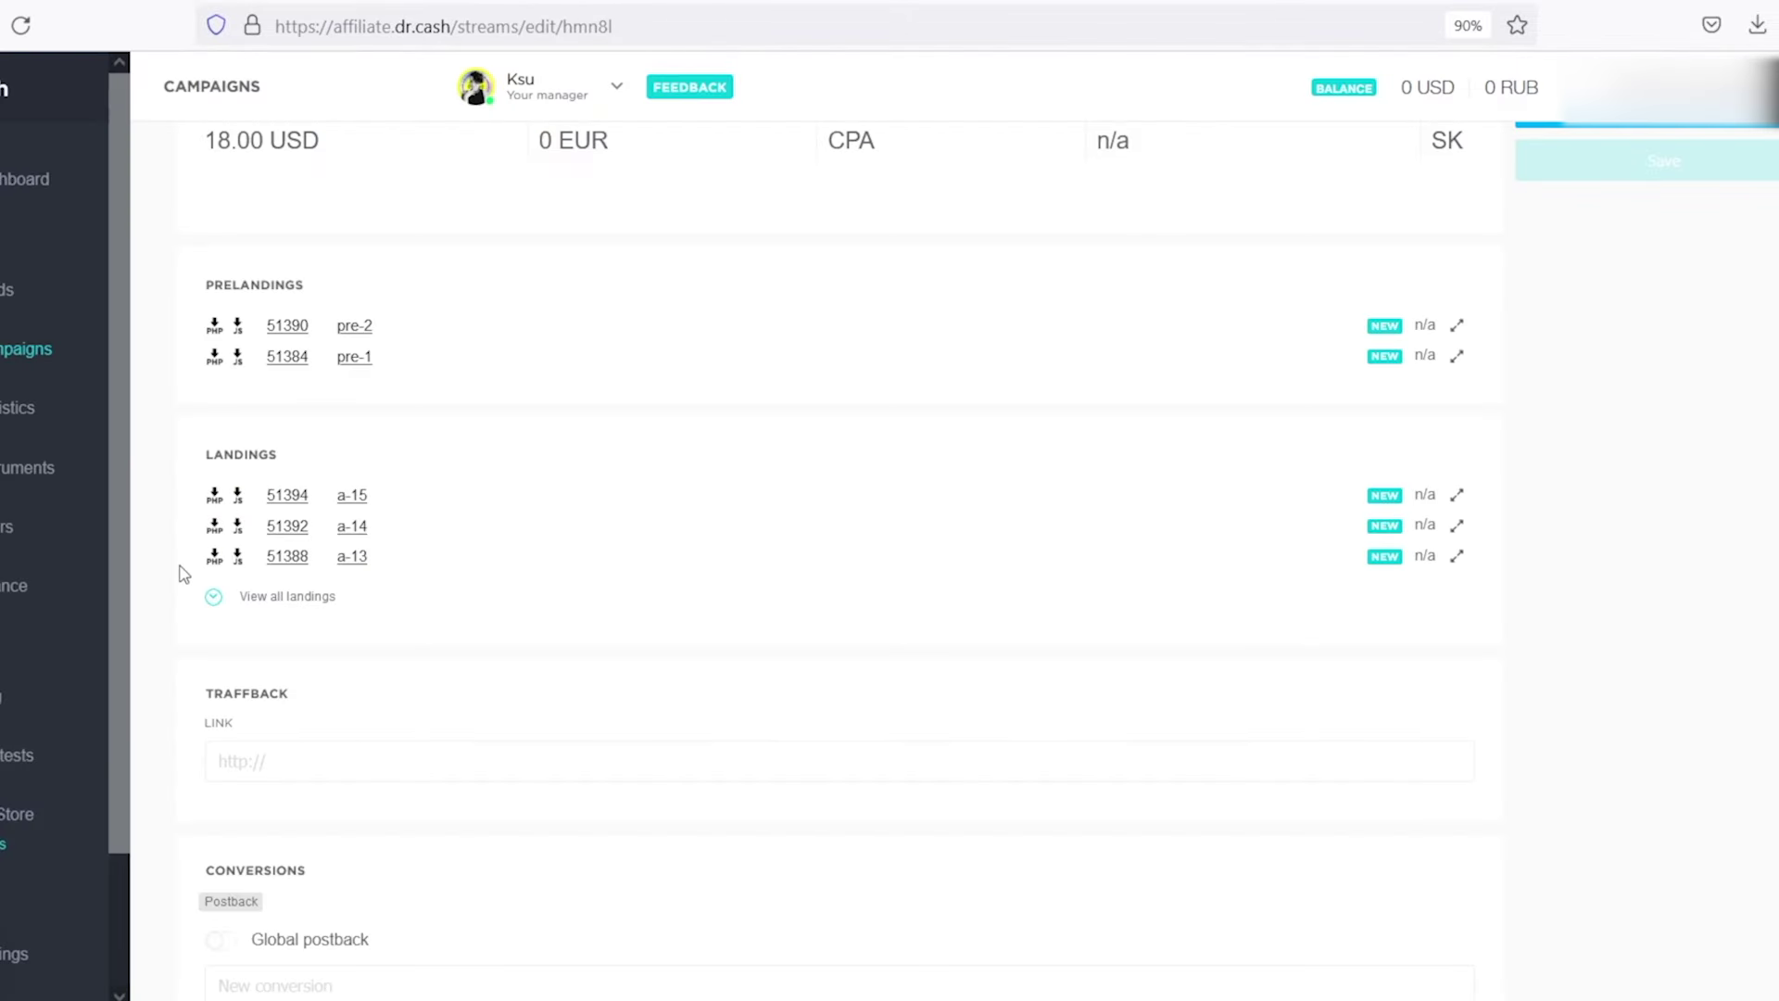
left_click(238, 556)
left_click(401, 479)
scroll(844, 372, "up", 5)
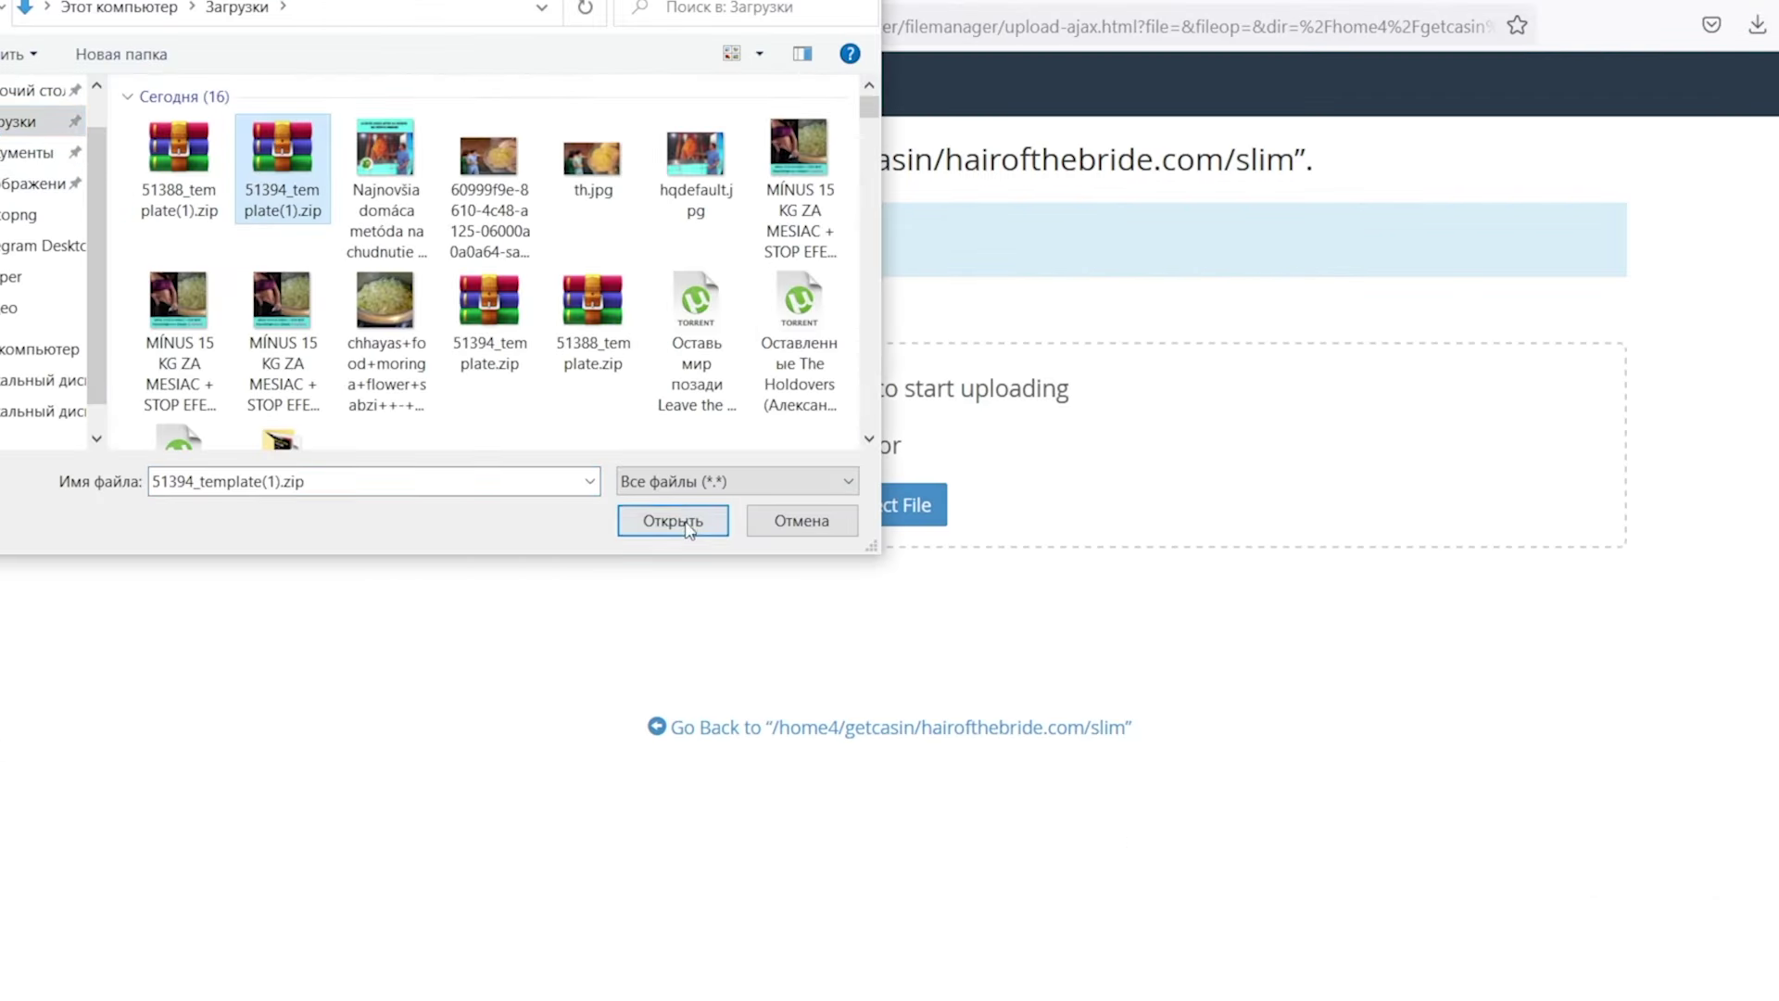
Upload 51394_template(1).zip to the slim folder, extract it, and reload the listing.
left_click(673, 520)
left_click(932, 741)
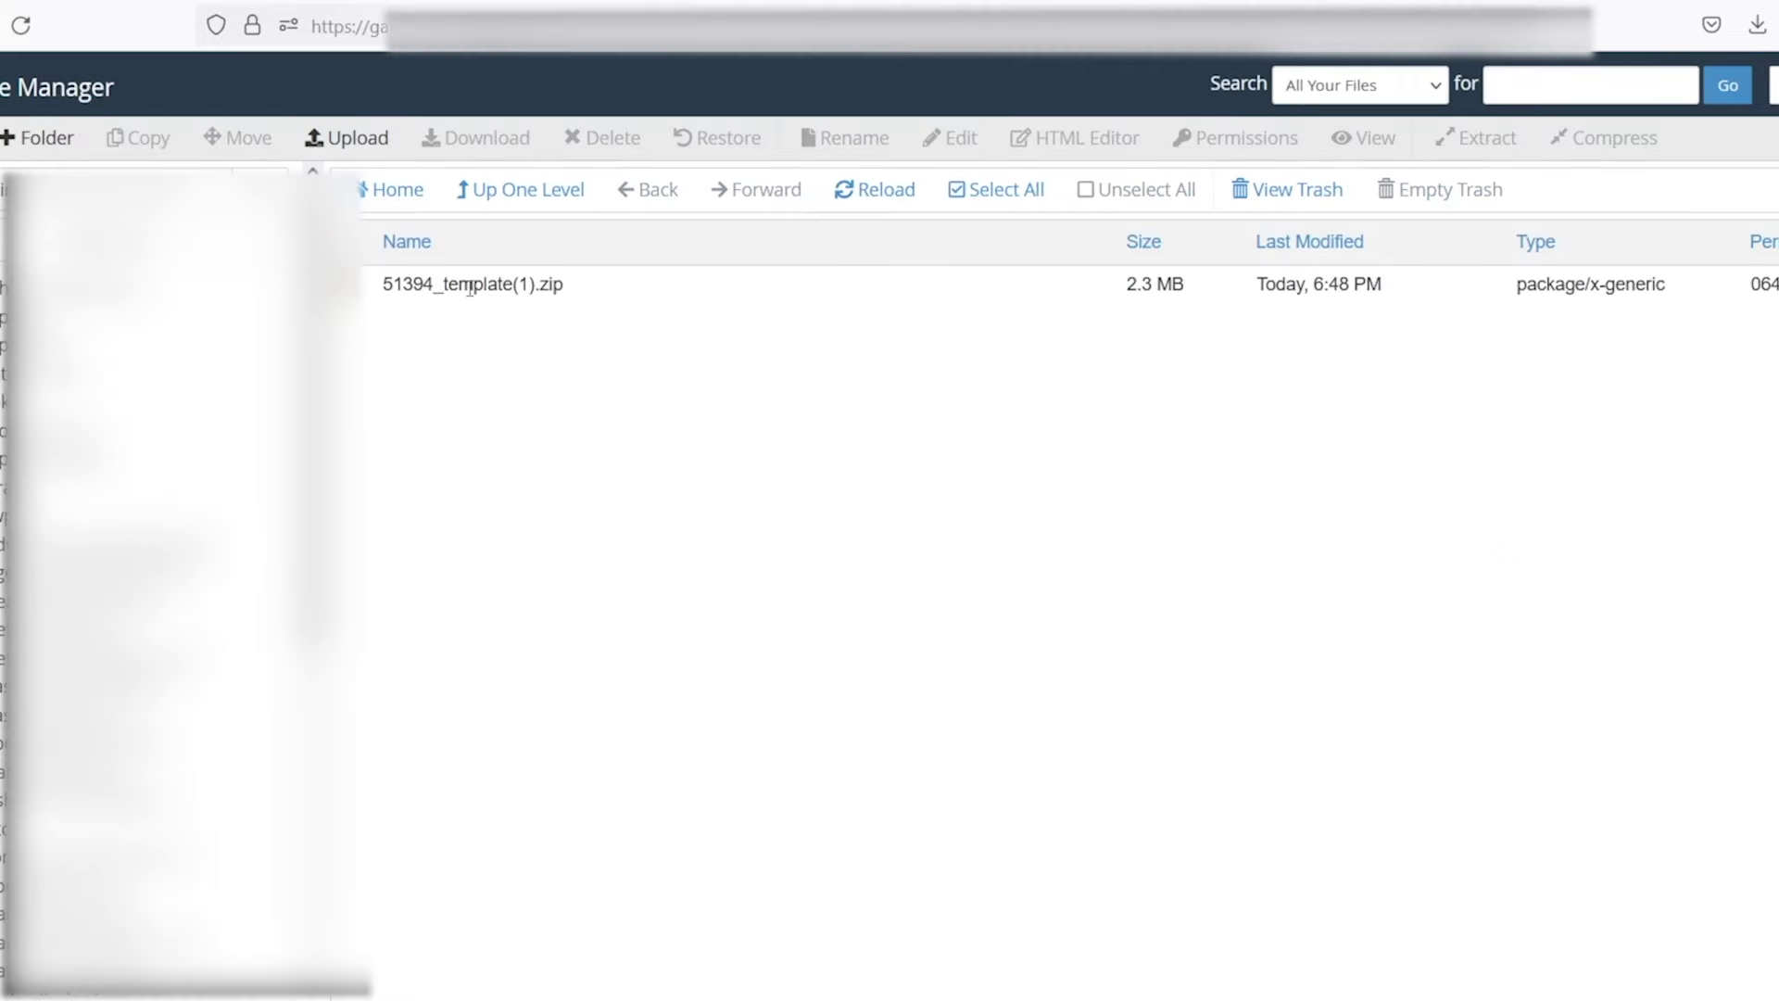
right_click(470, 287)
left_click(519, 576)
left_click(1093, 658)
left_click(1312, 794)
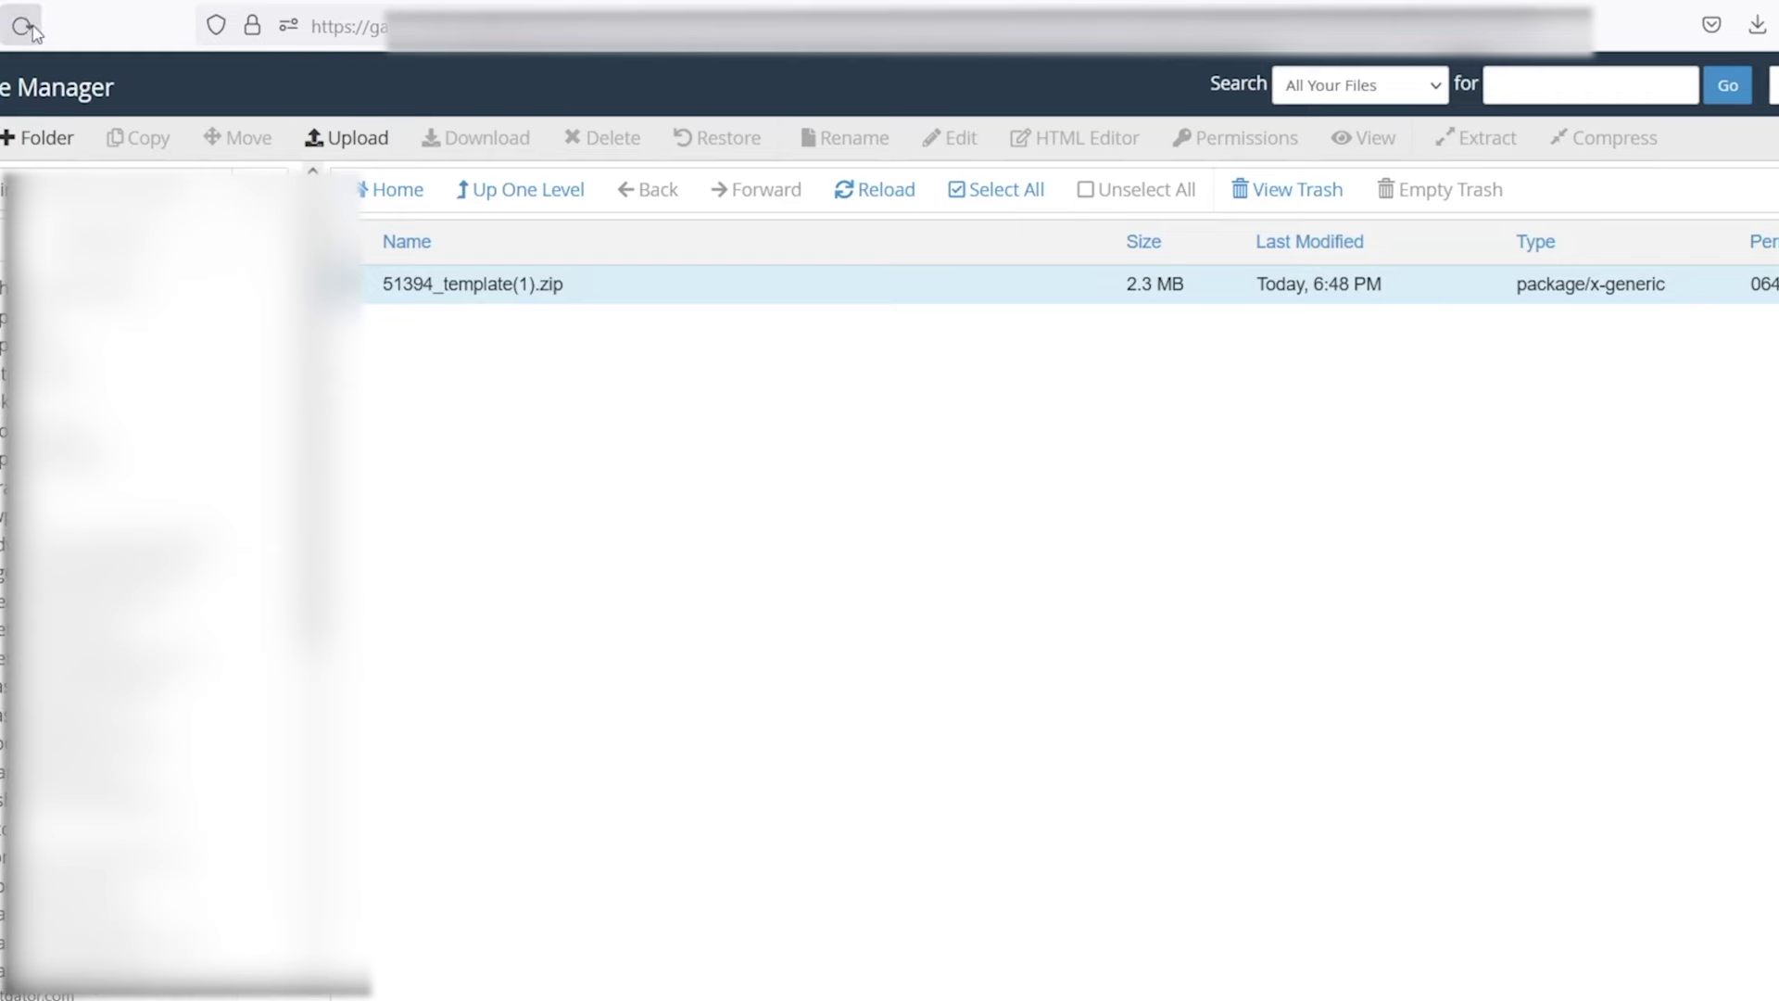
left_click(24, 27)
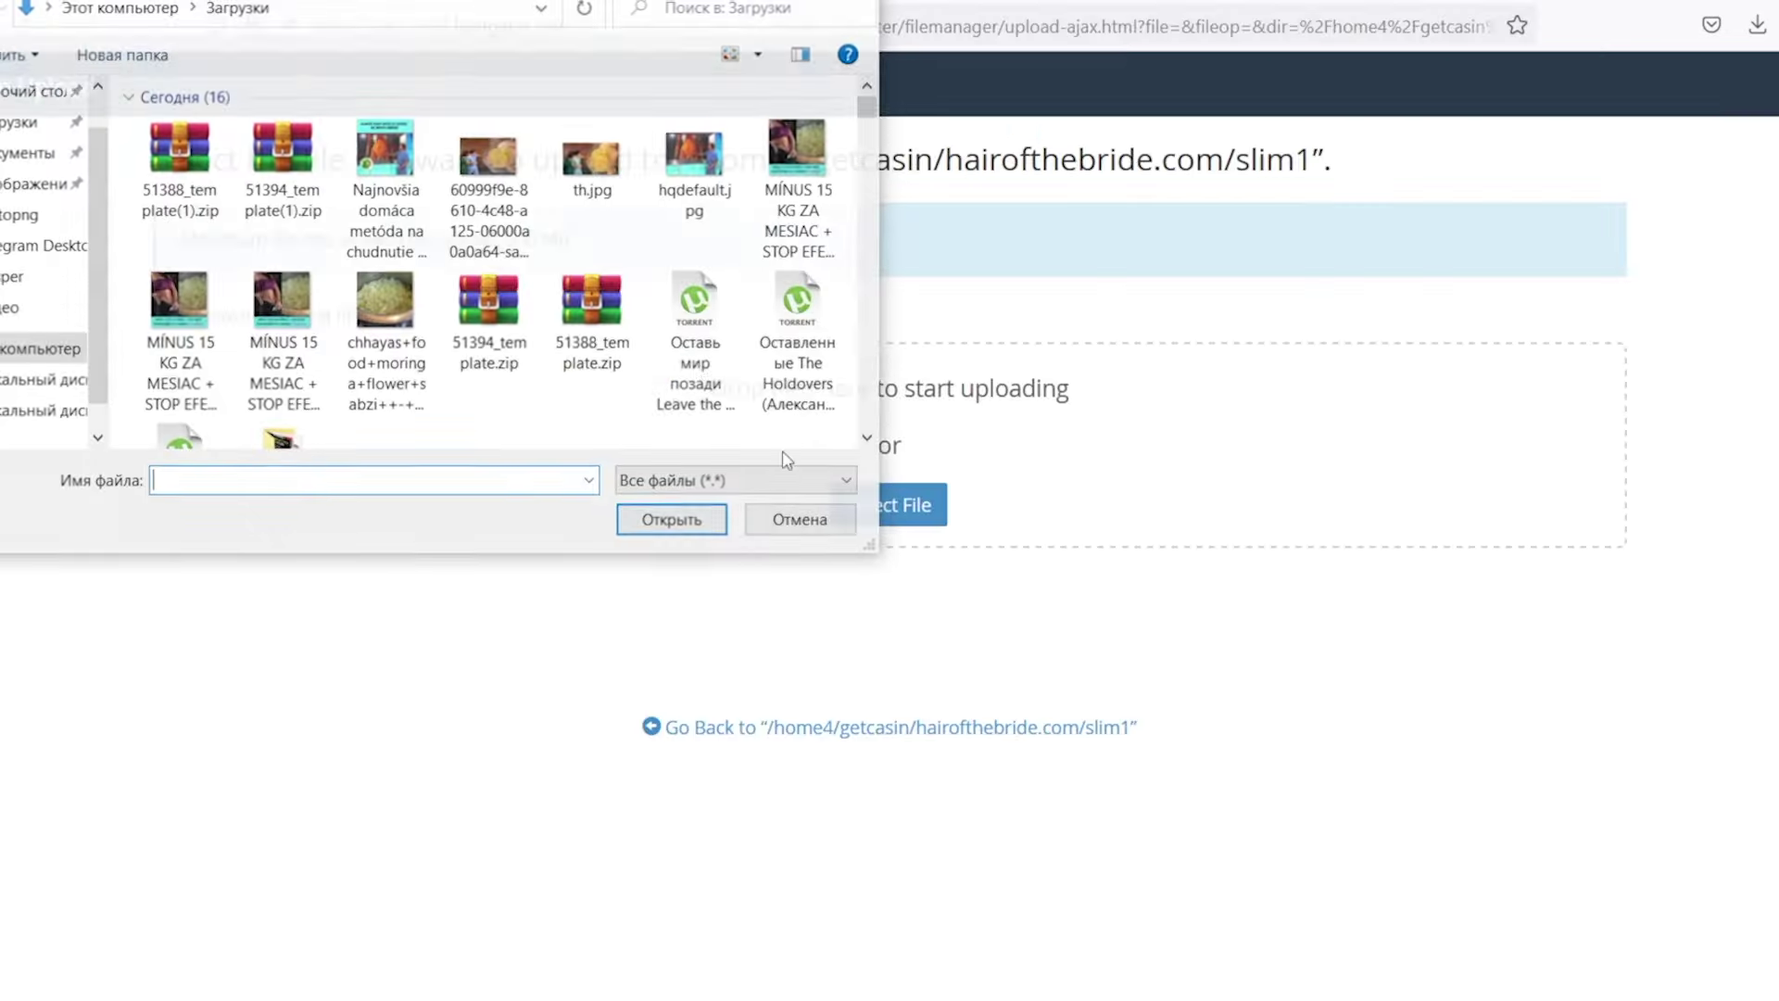
Re-upload the template zip, extract it into the slim folder again, and refresh.
left_click(198, 305)
left_click(672, 520)
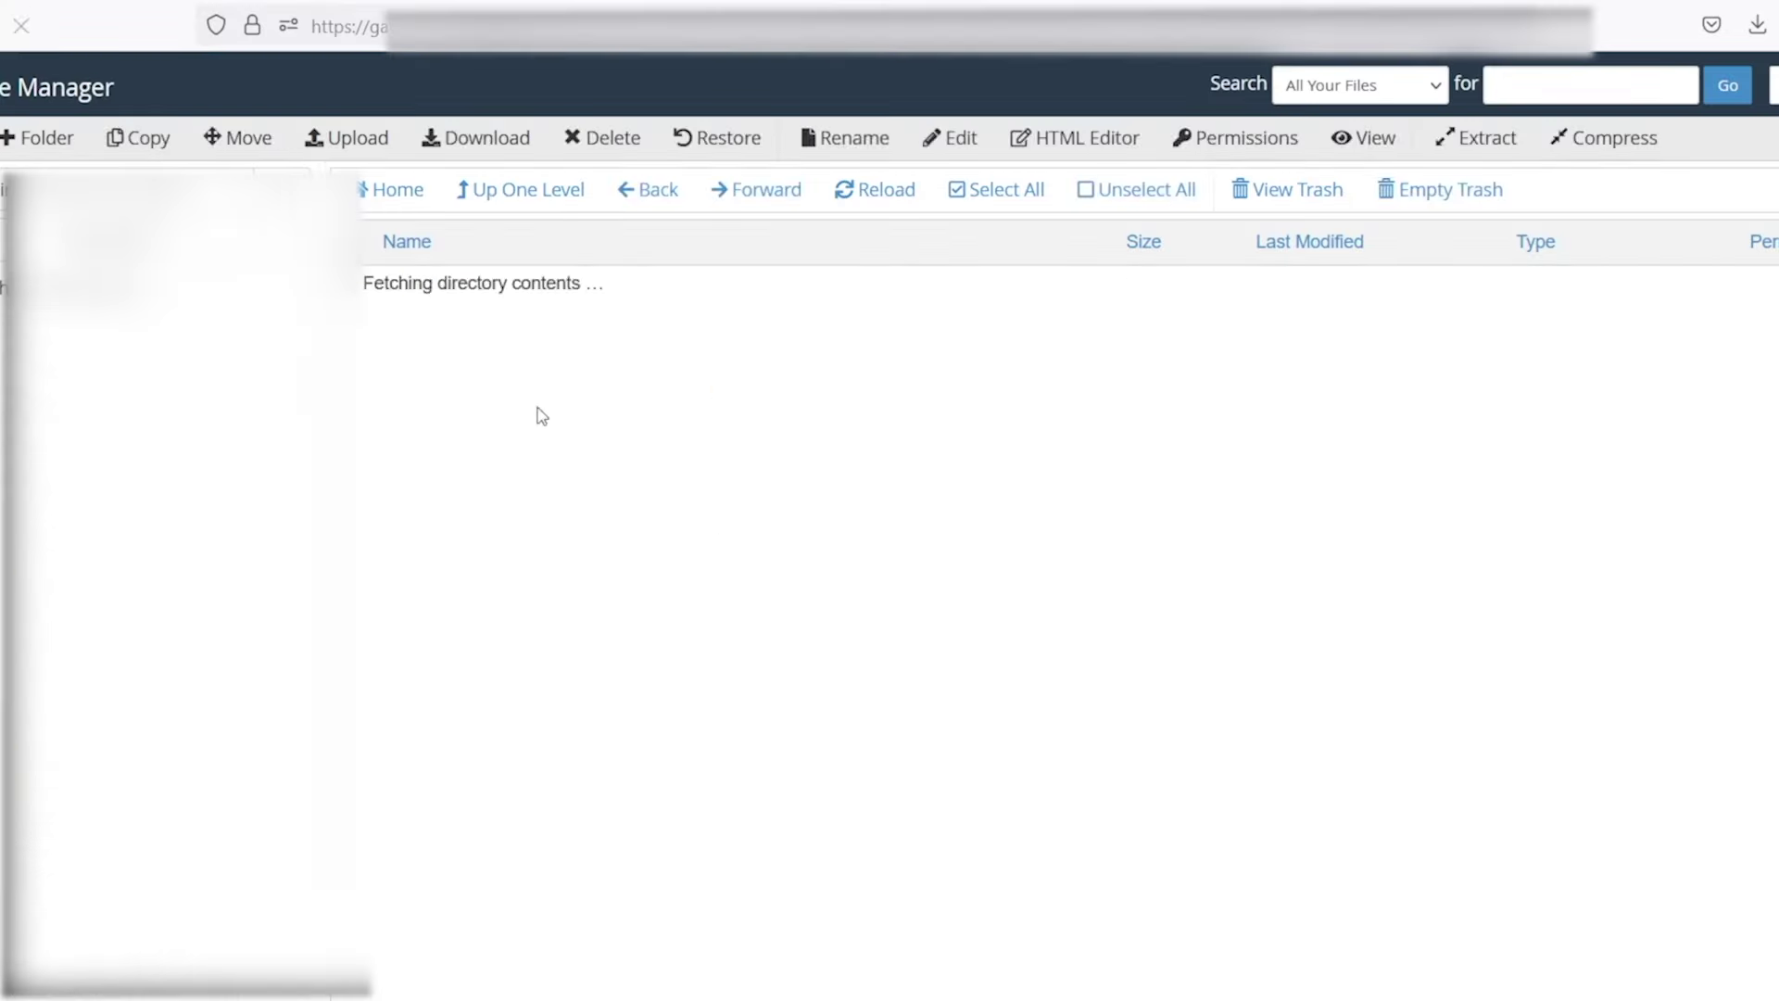
right_click(394, 285)
left_click(456, 568)
left_click(1115, 659)
left_click(1211, 727)
left_click(21, 26)
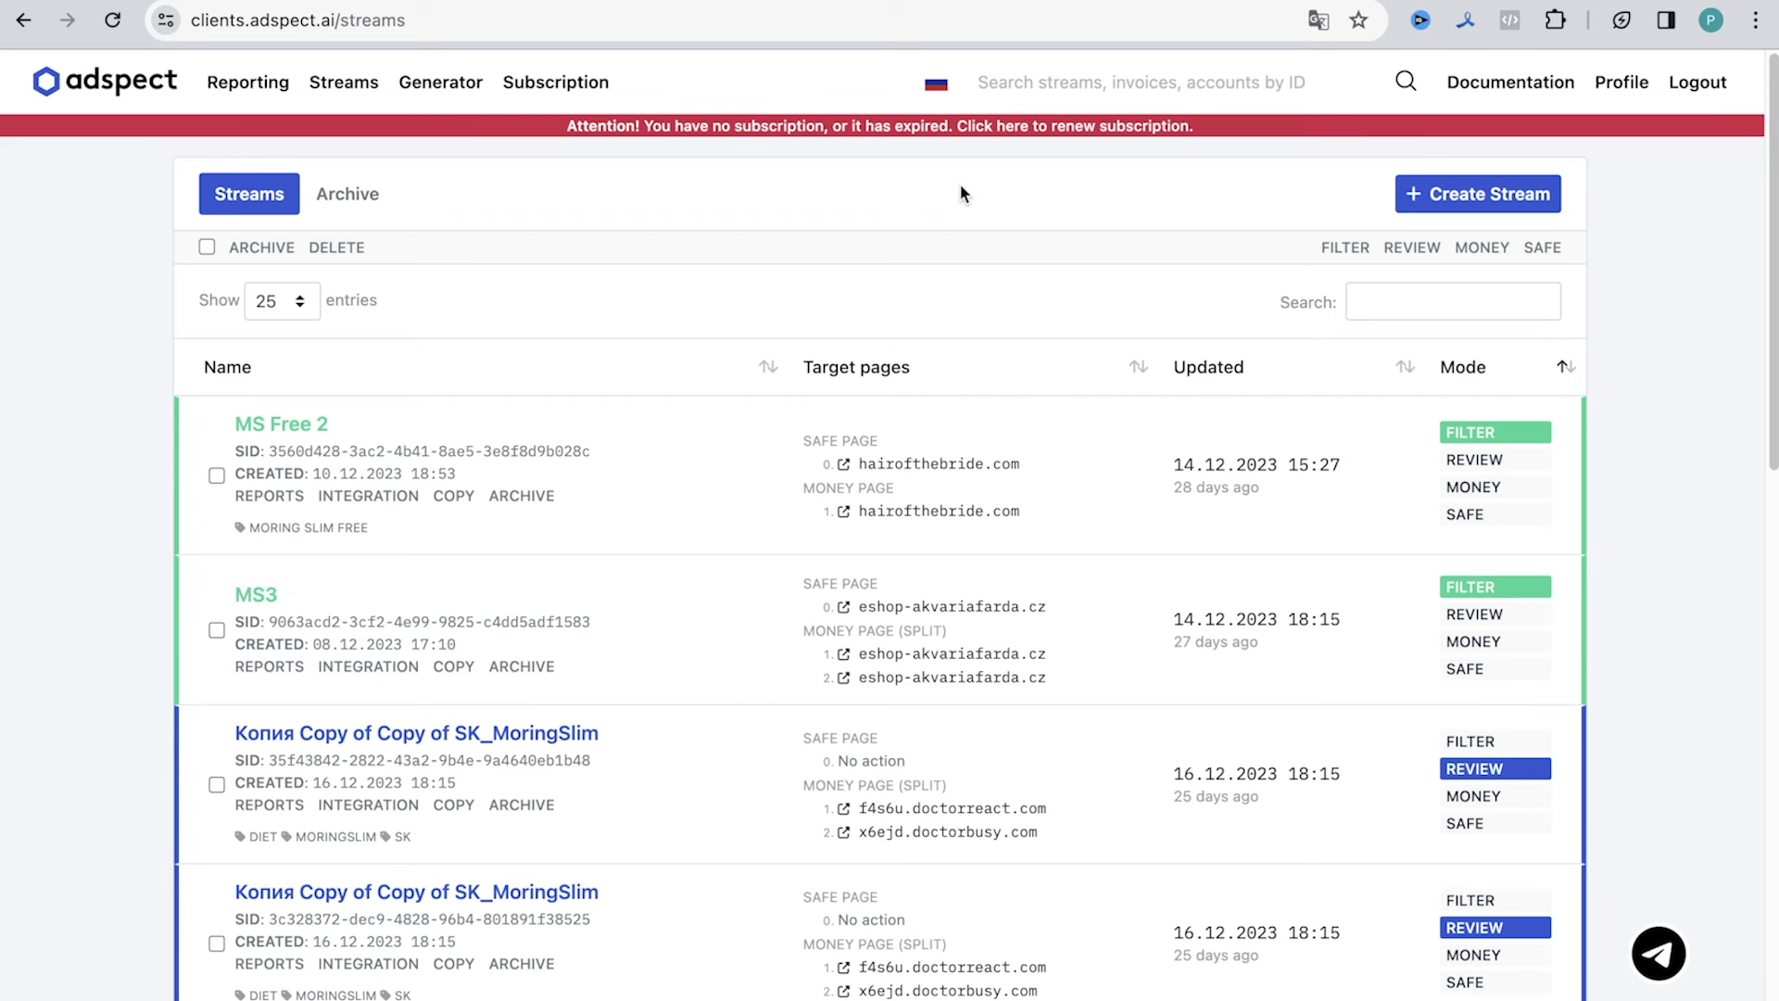
Start a new stream, go back to Streams, and open MS Free 2 for editing.
left_click(1445, 195)
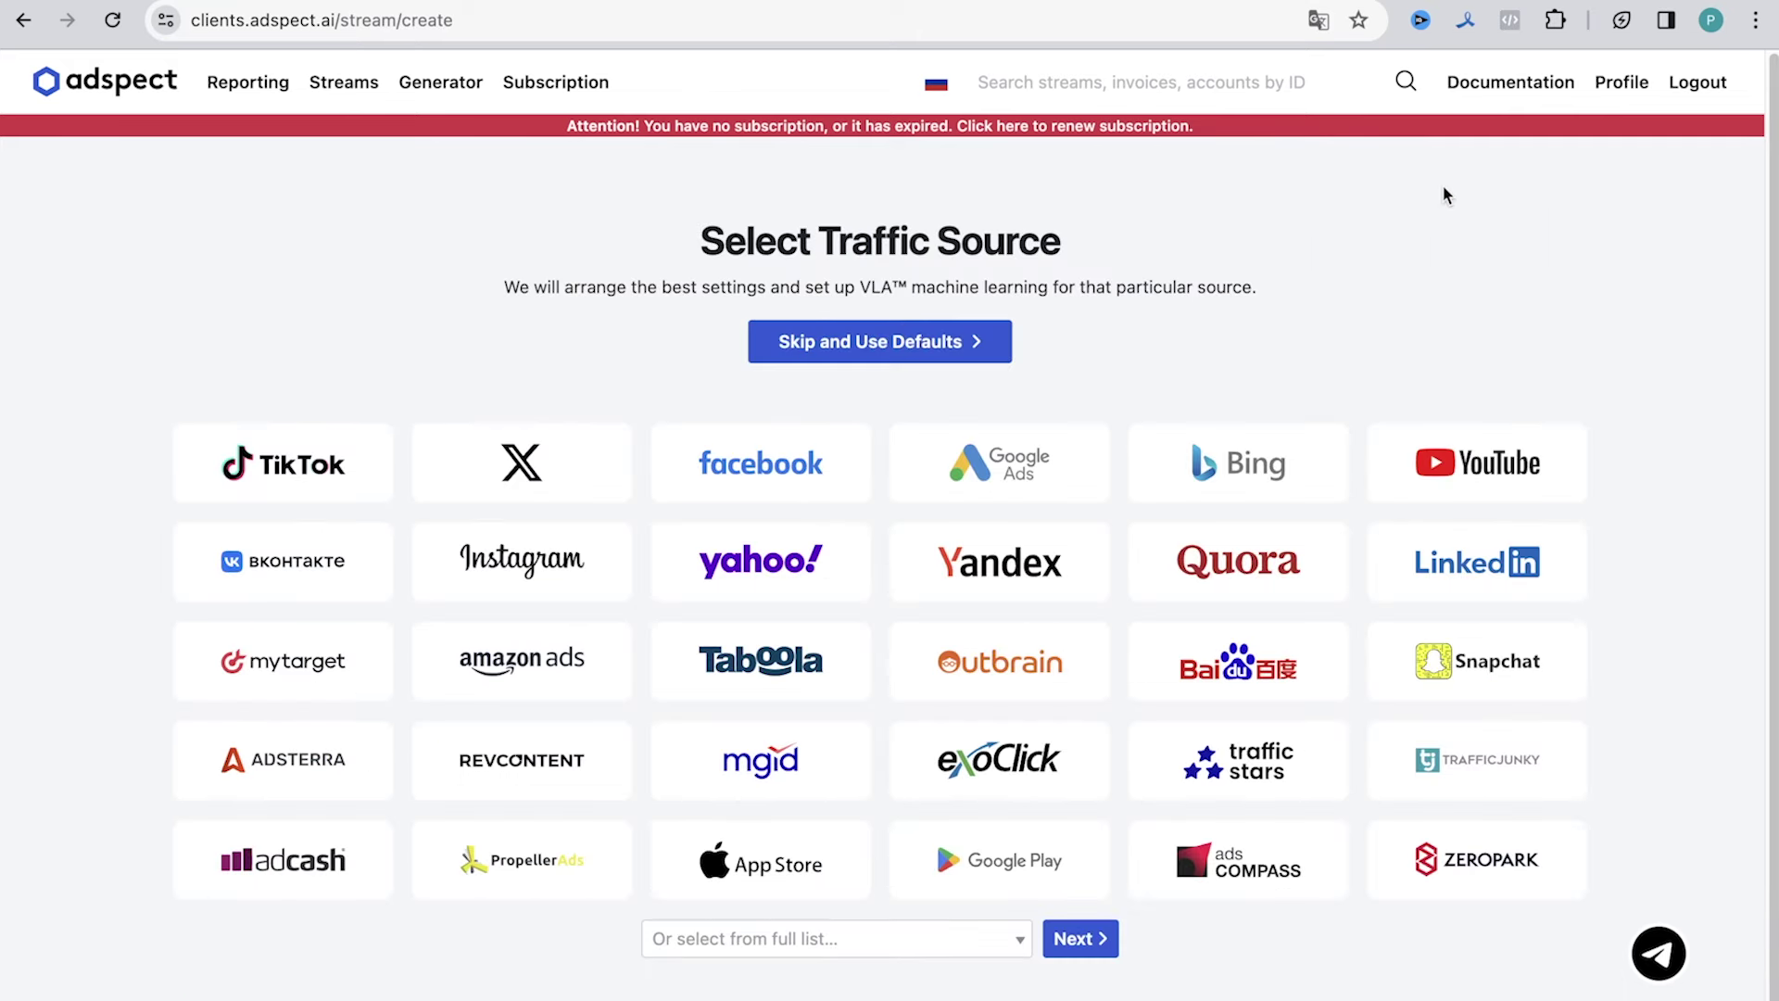
left_click(375, 85)
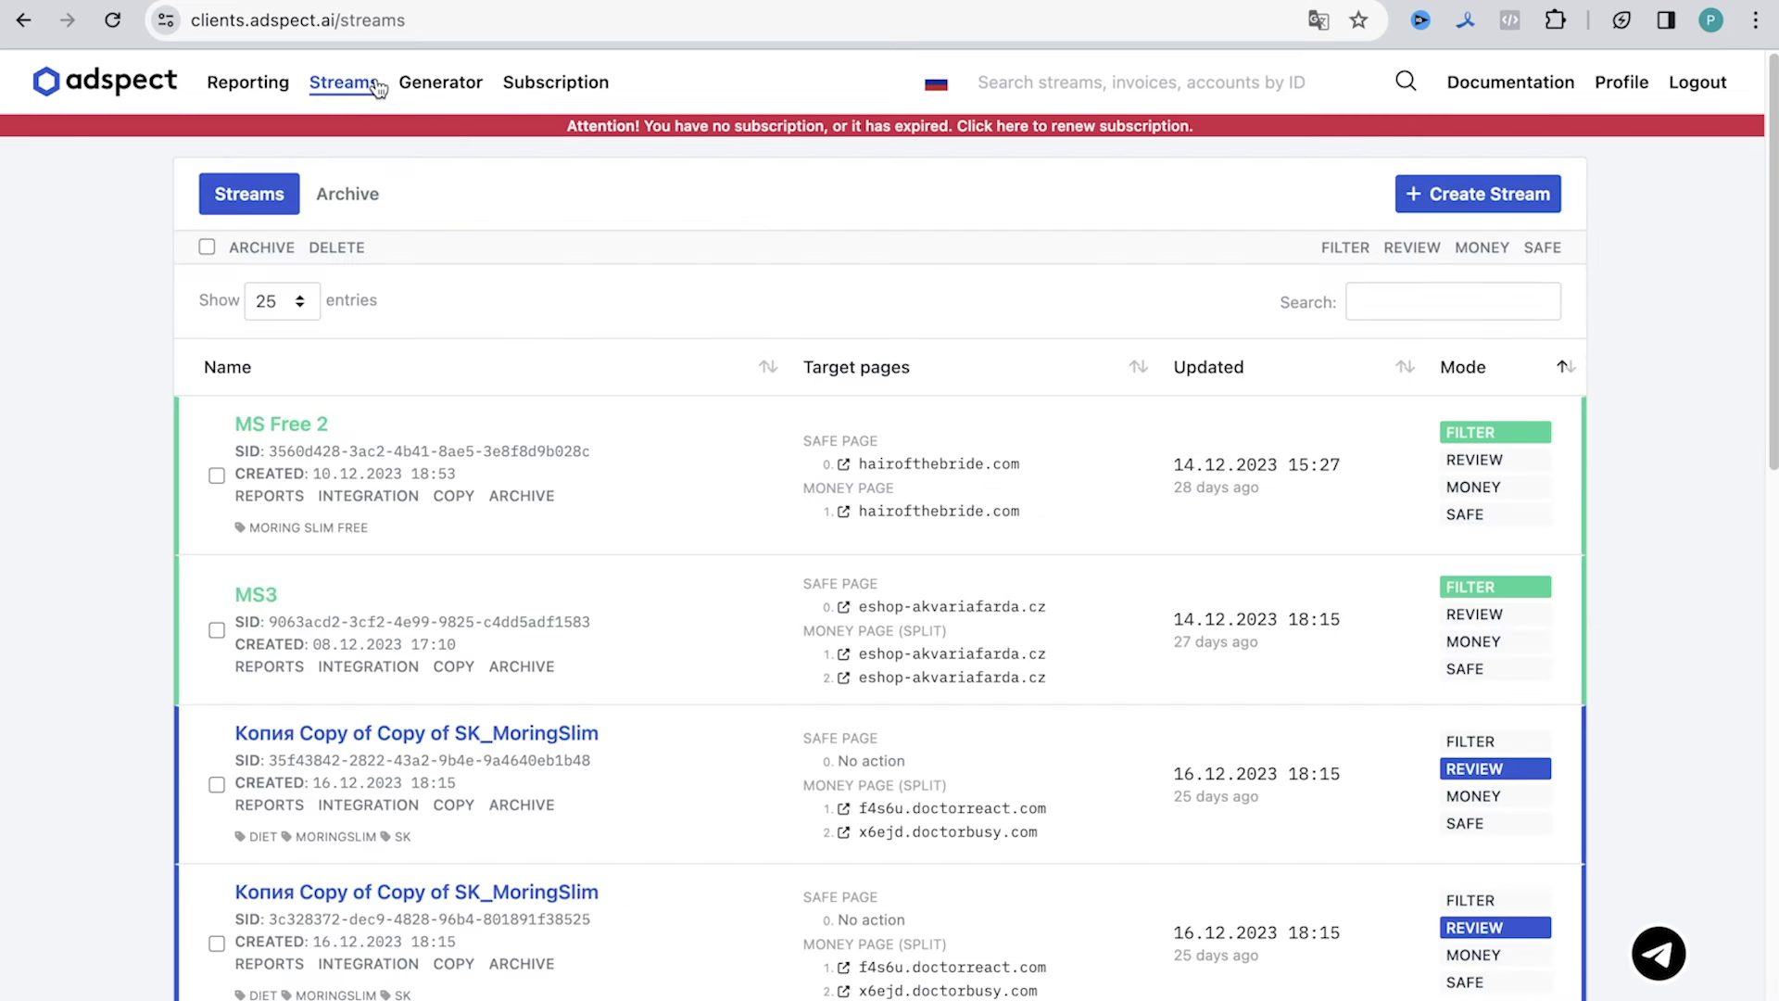
left_click(309, 424)
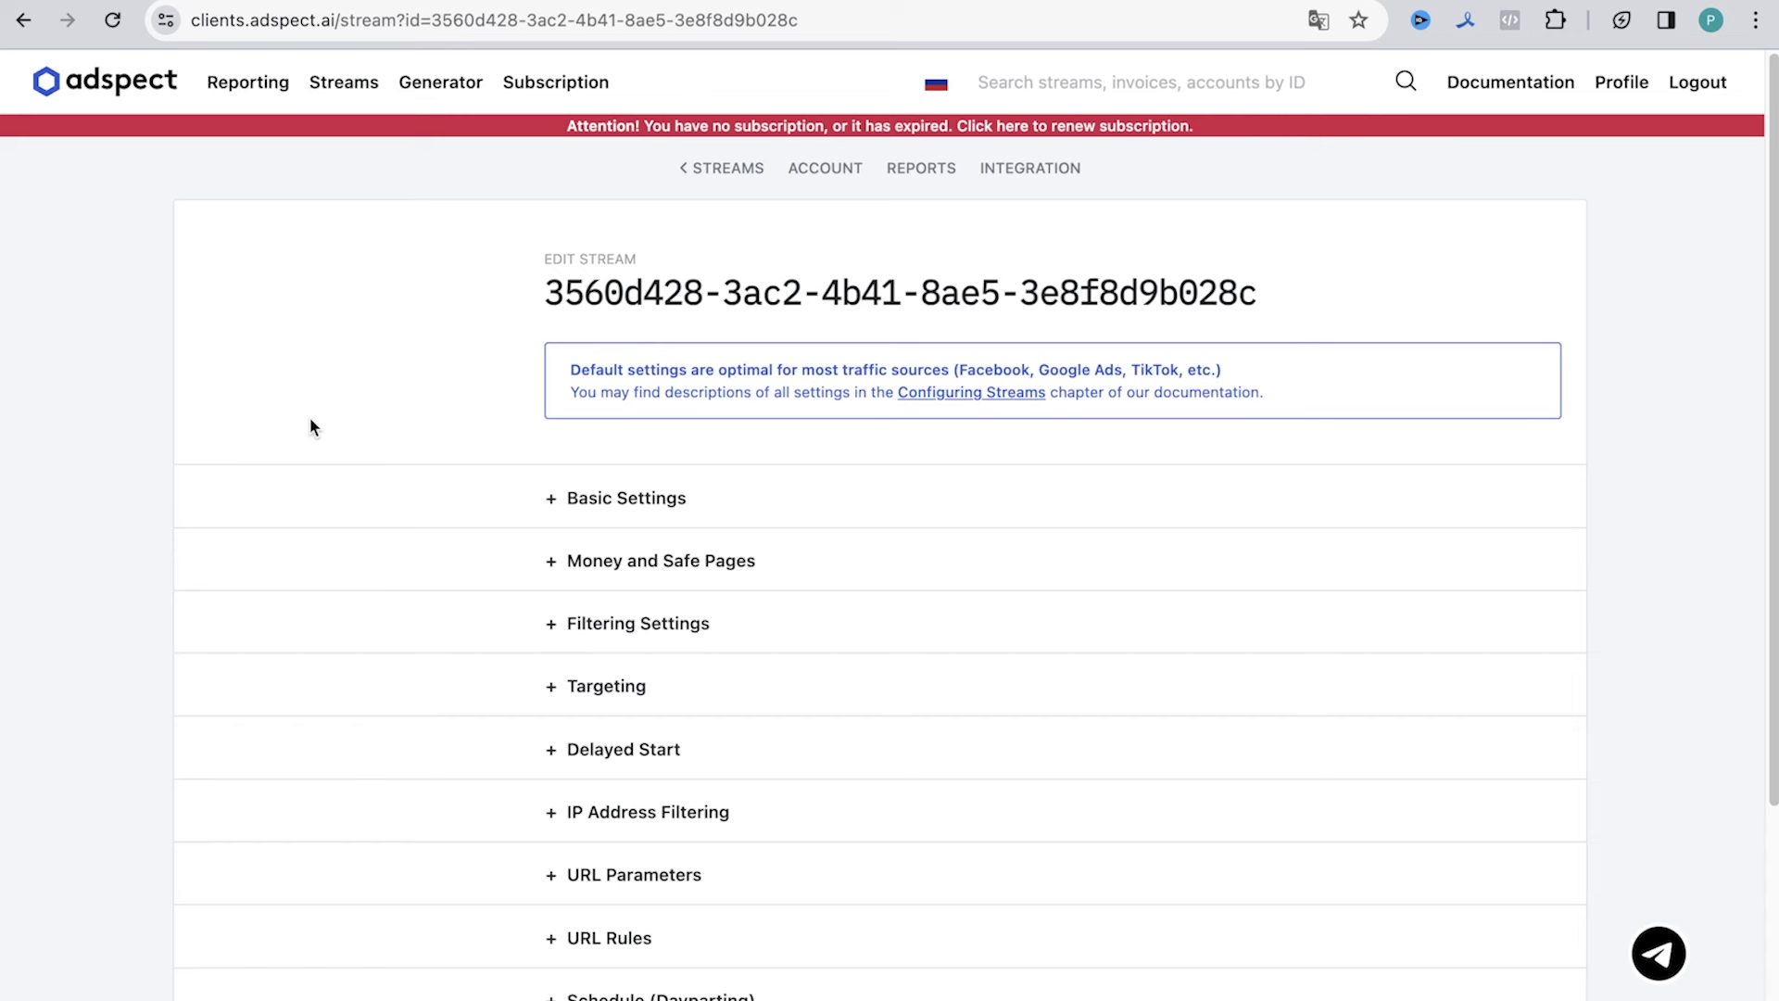
Expand MS Free 2's Basic Settings to review Filtering mode and the 'moring slim free' tag.
left_click(556, 495)
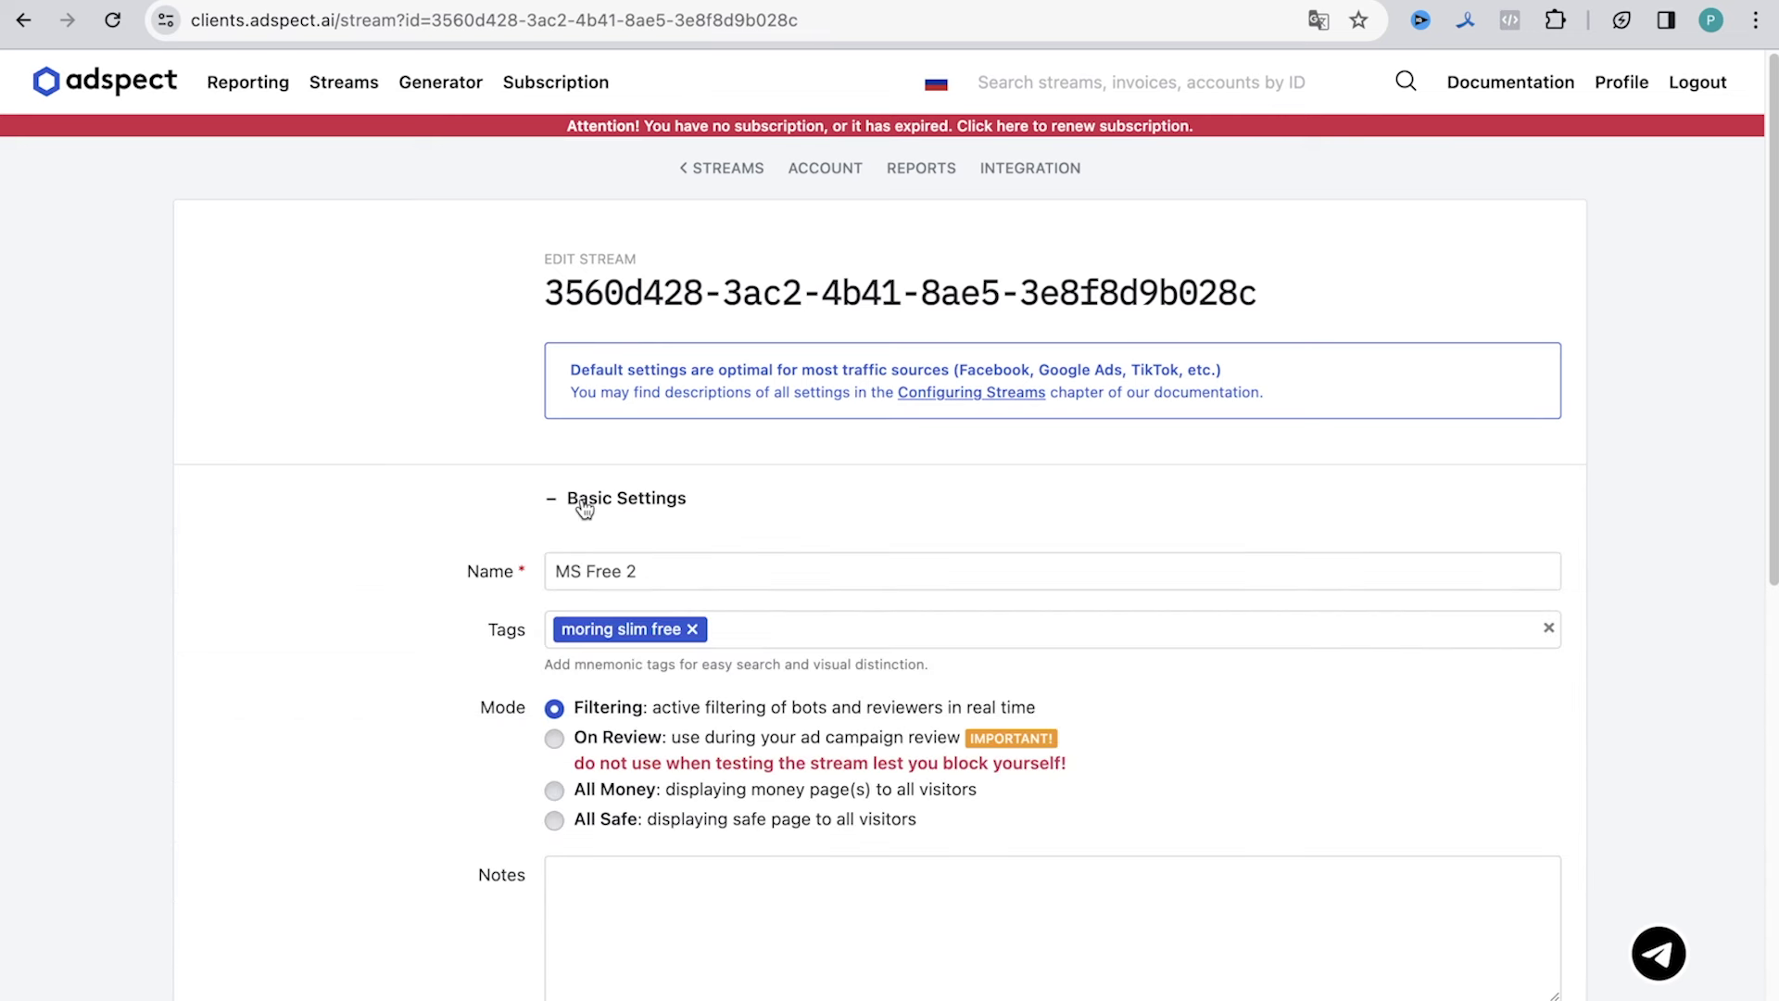
scroll(393, 741, "down", 3)
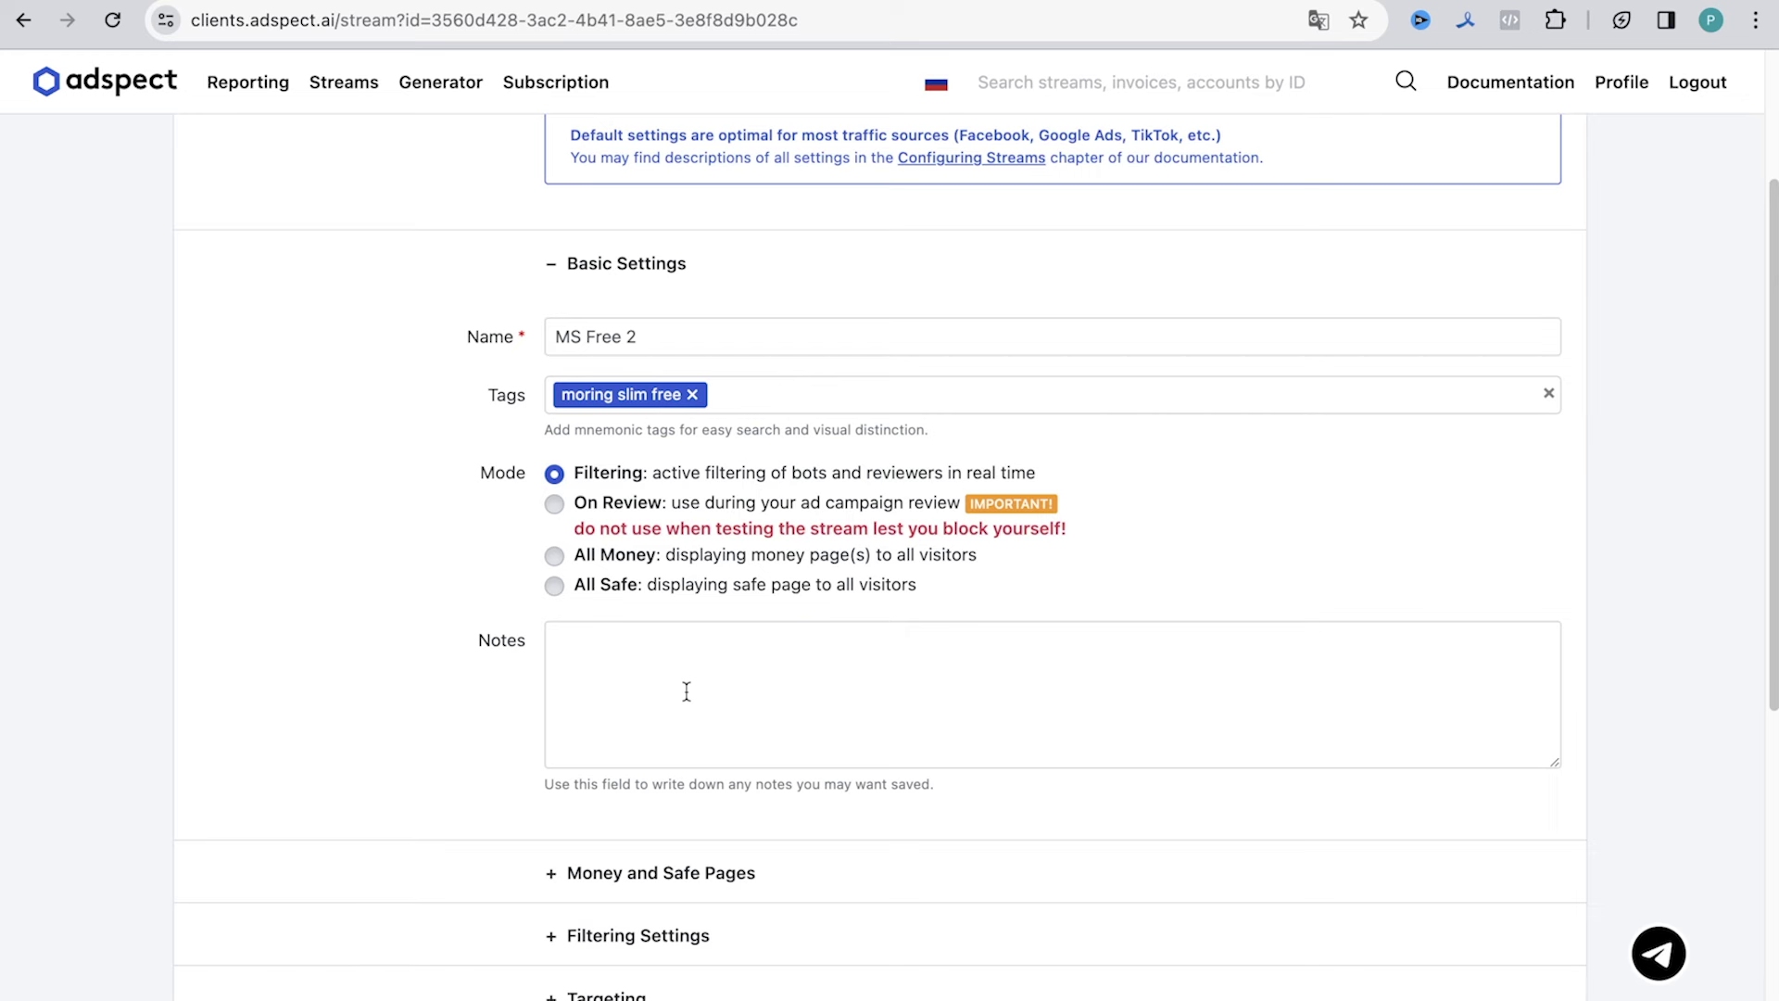
Expand Money and Safe Pages and keep Display in iframe for the first money page.
left_click(561, 871)
scroll(564, 871, "down", 6)
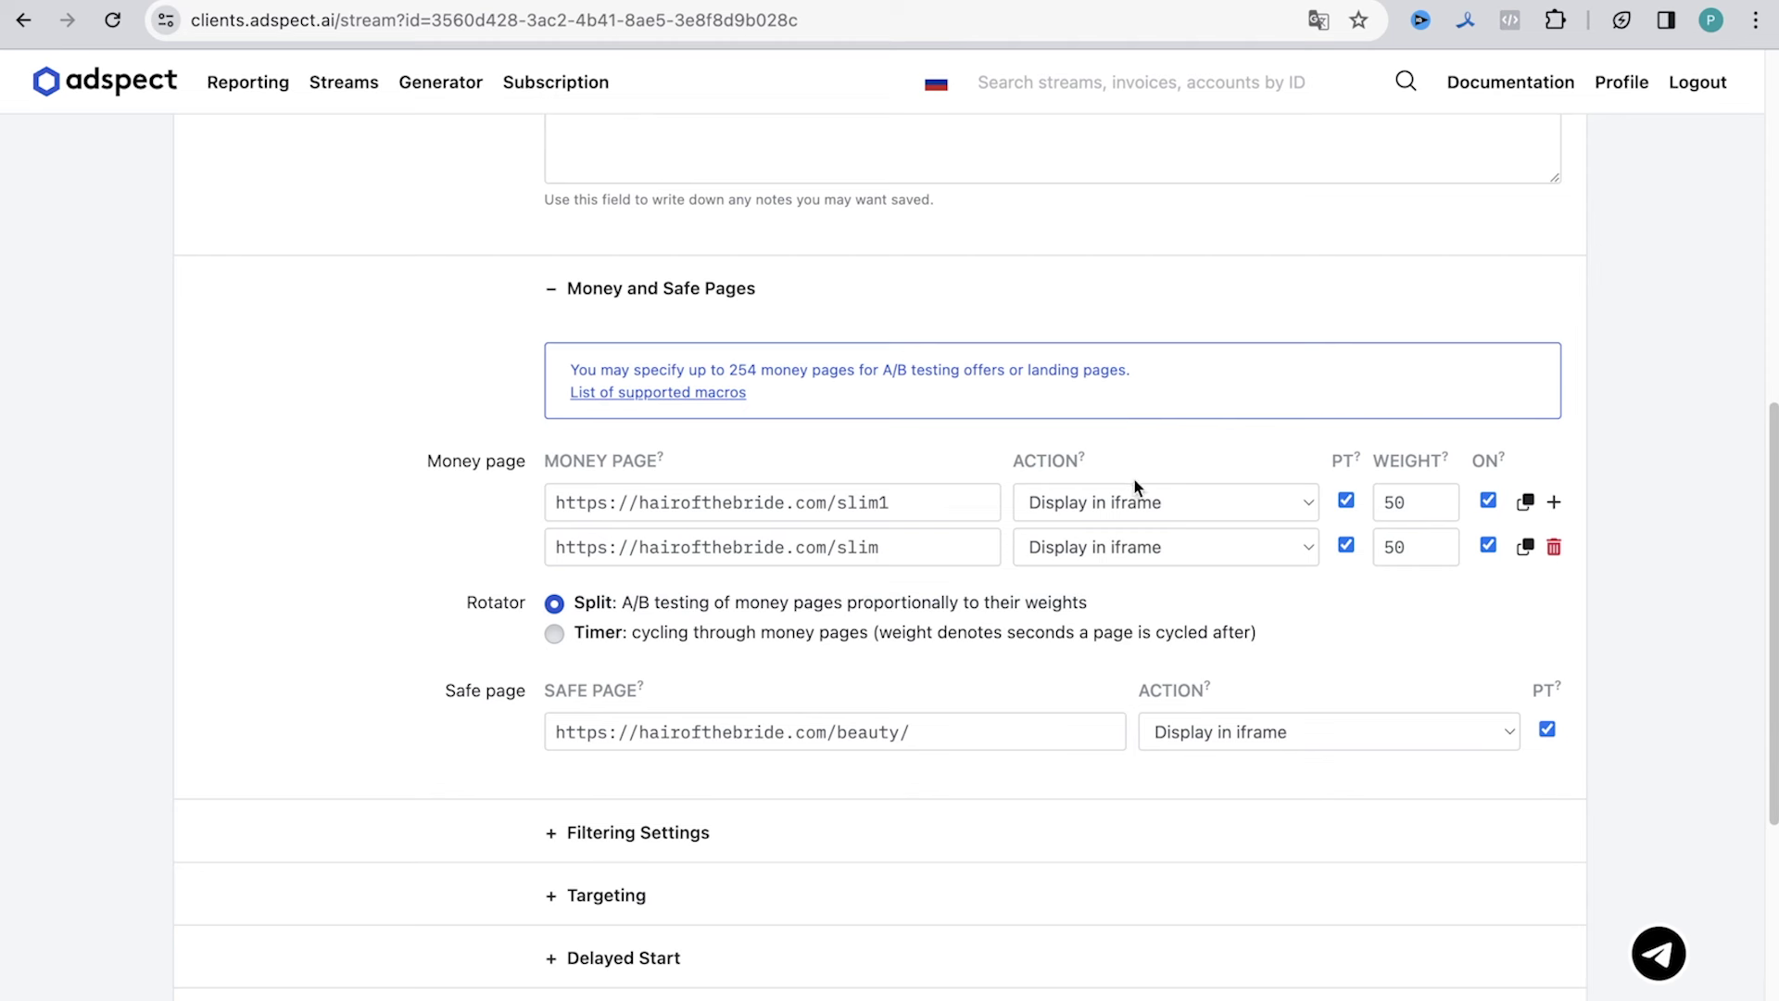
left_click(1149, 503)
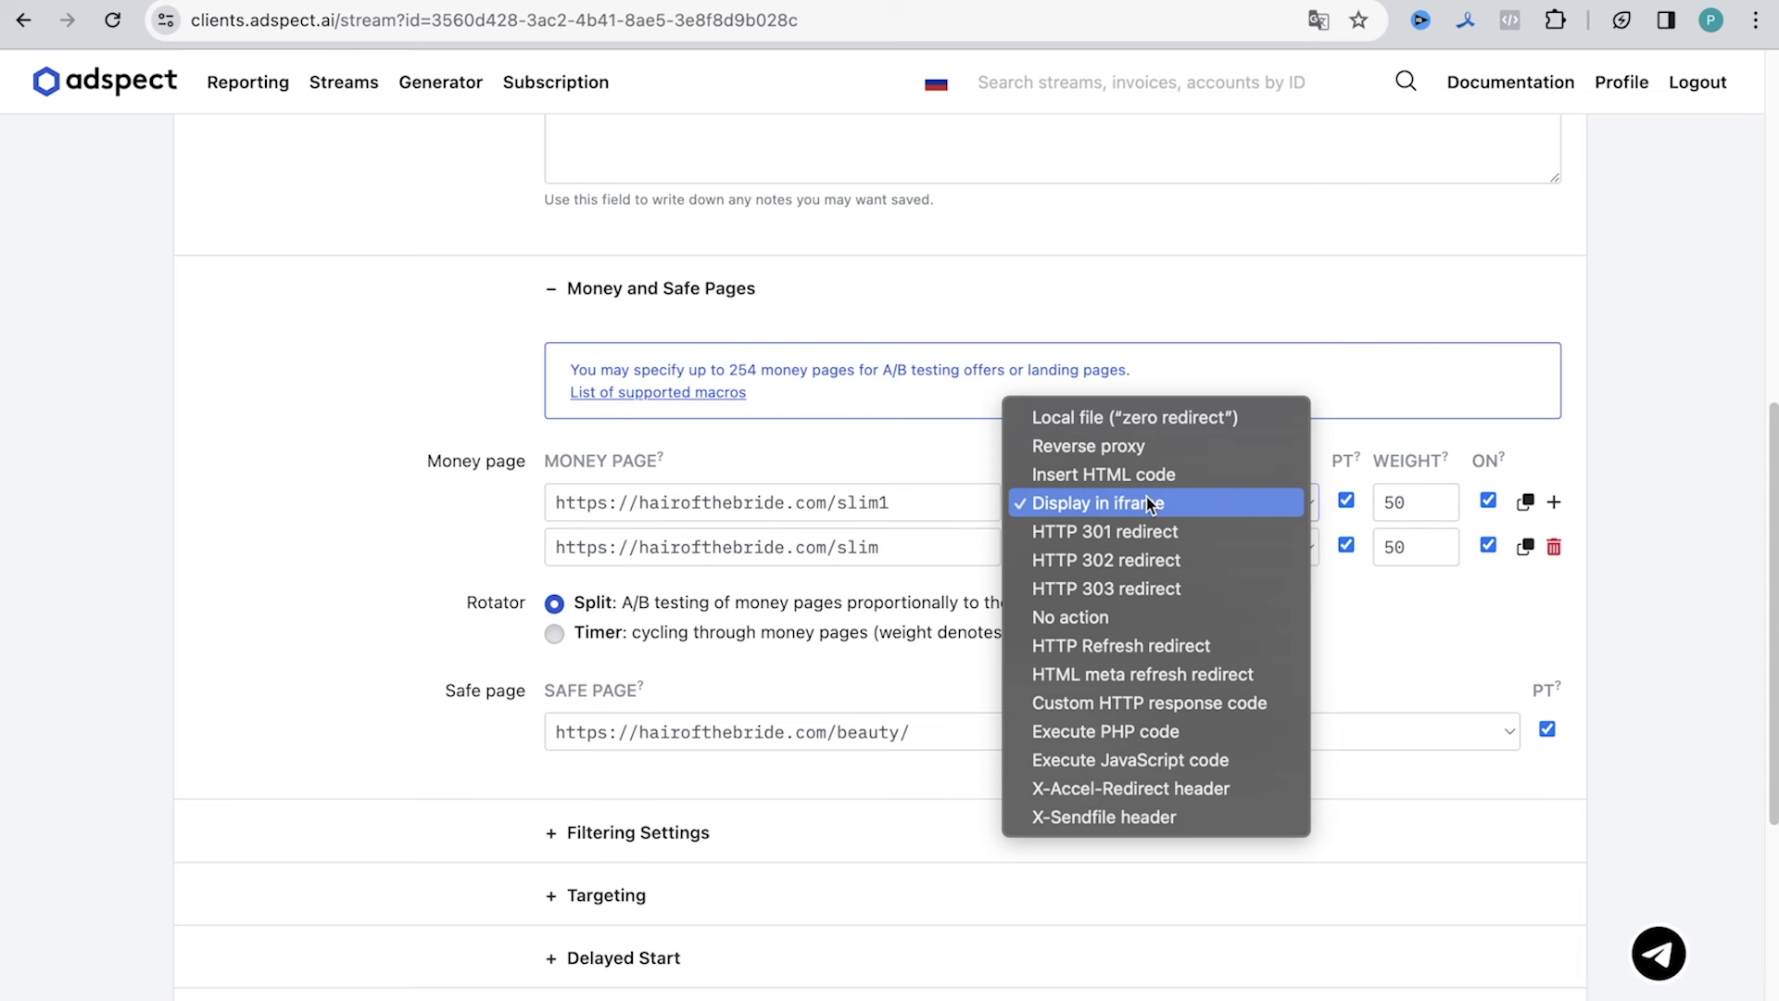
left_click(1147, 503)
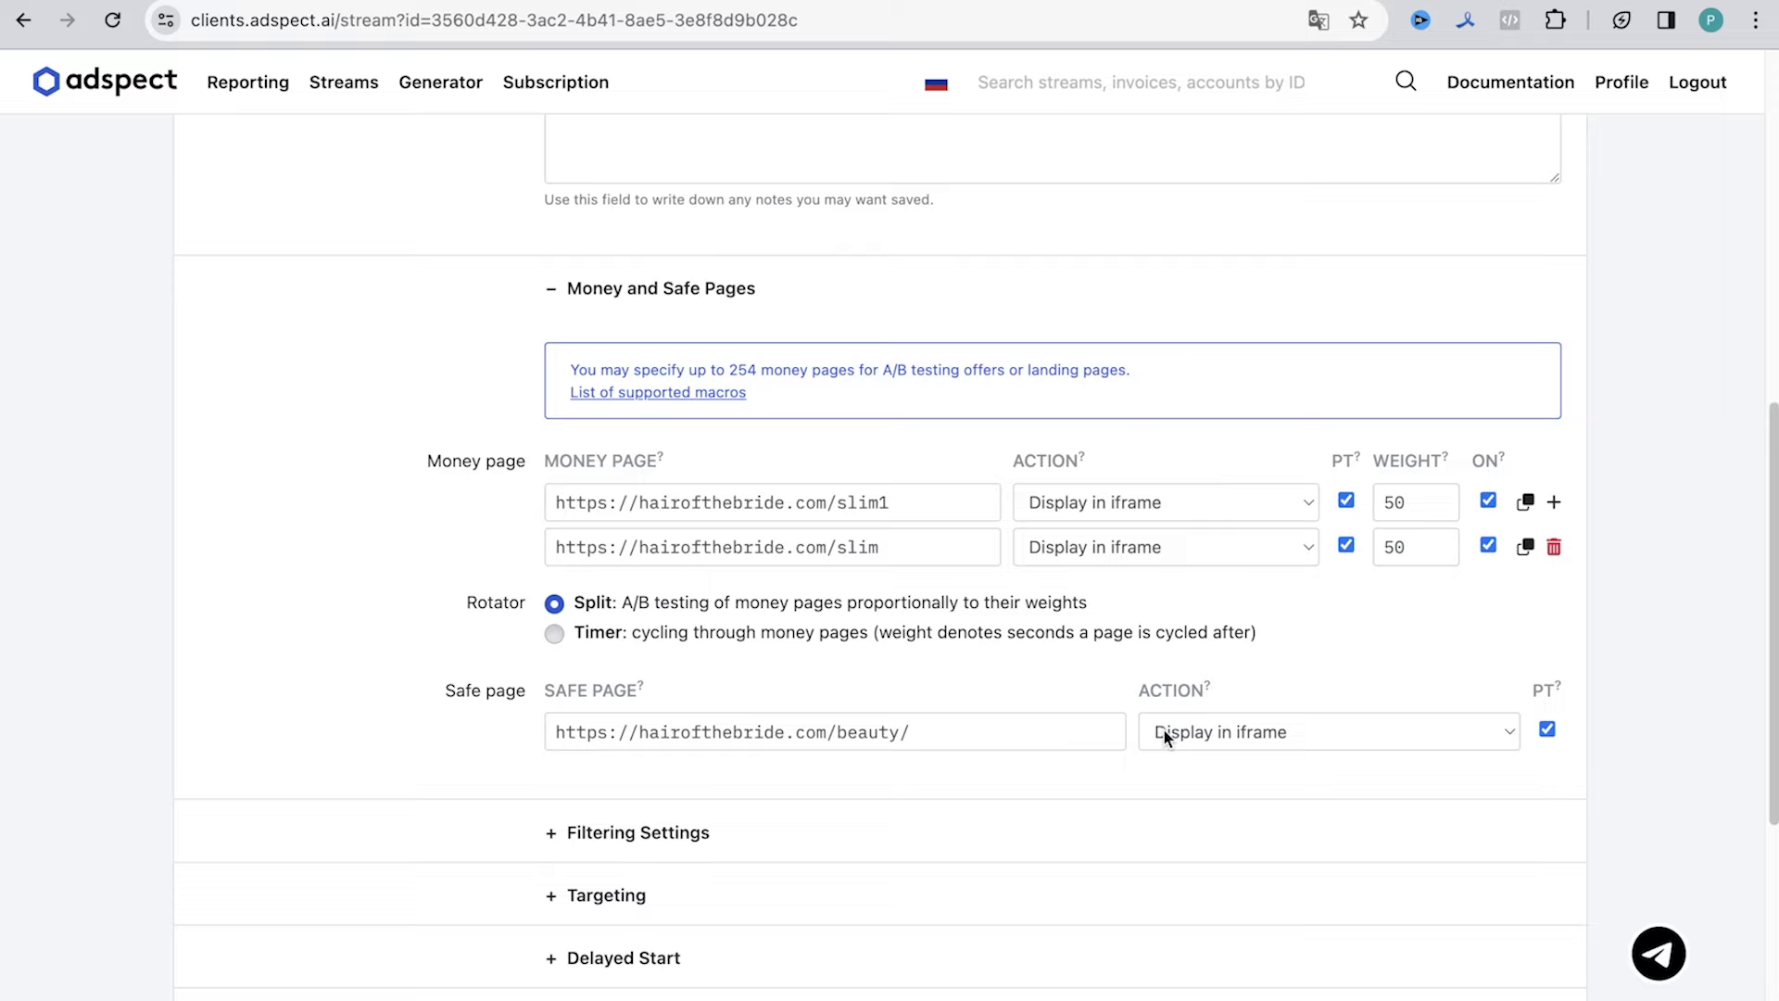
Expand Filtering Settings to review the Medium level and fingerprinting options.
left_click(1063, 835)
scroll(1065, 836, "down", 8)
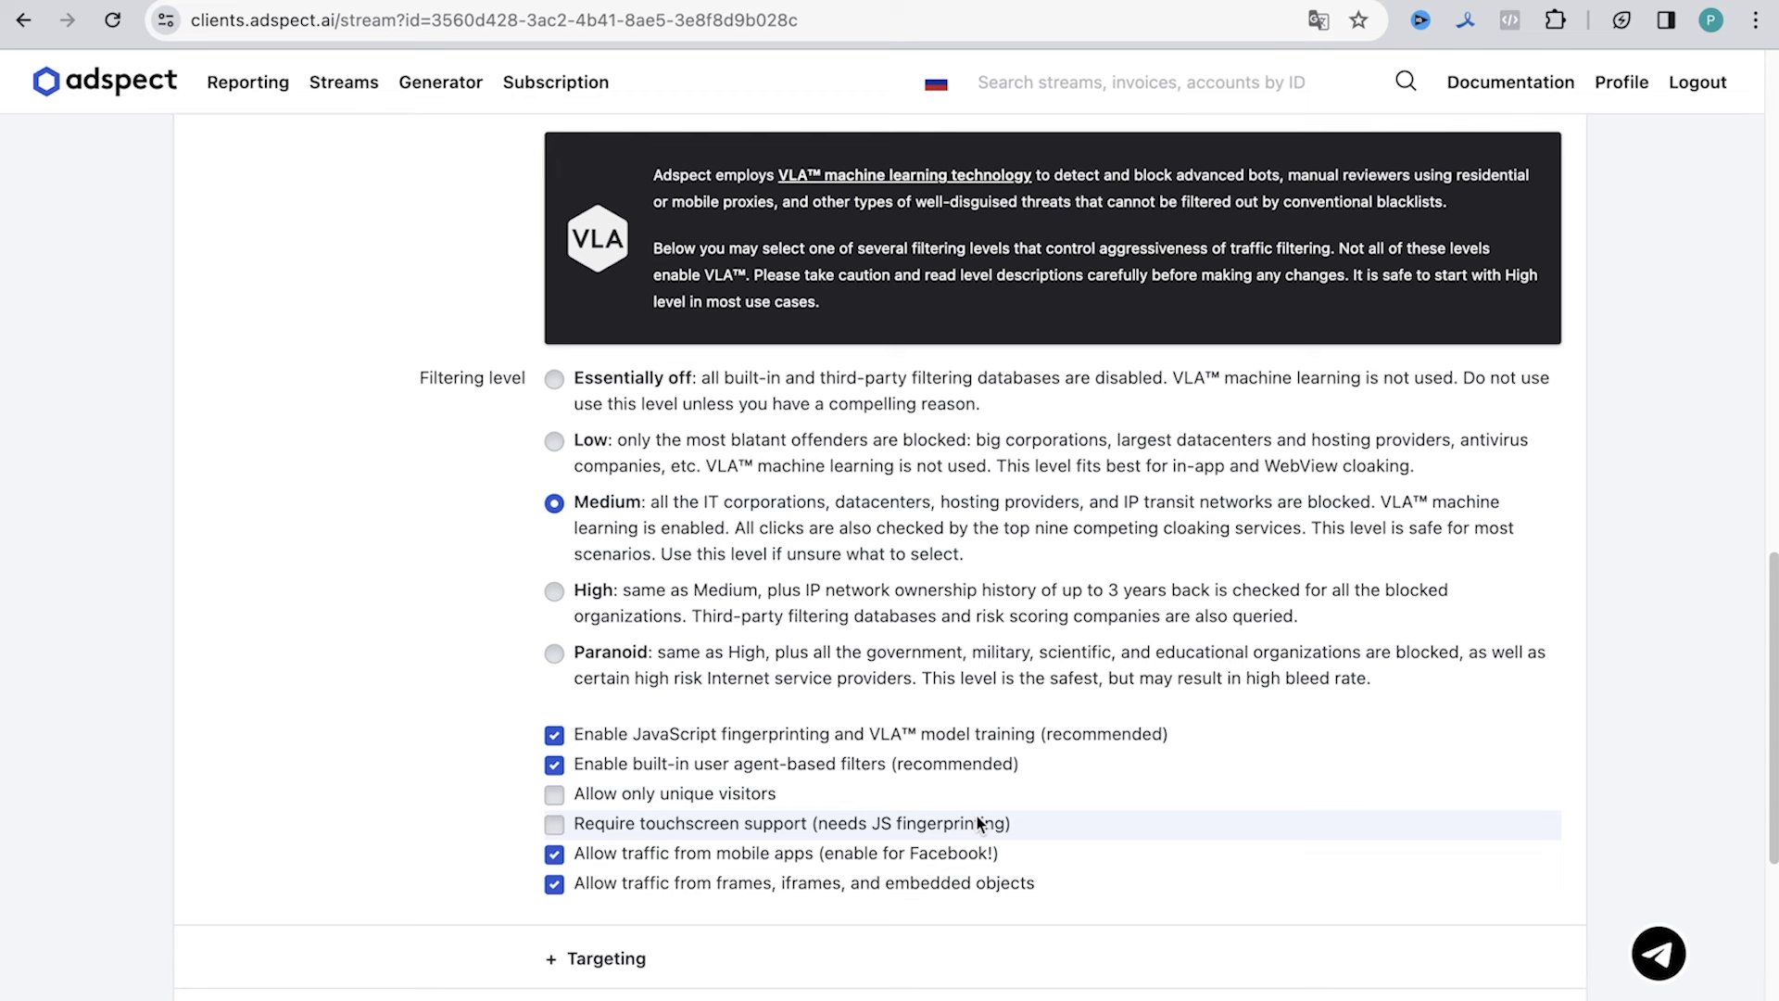
Expand Targeting to review the SK – Slovakia country limit and browser time zone matching.
left_click(877, 973)
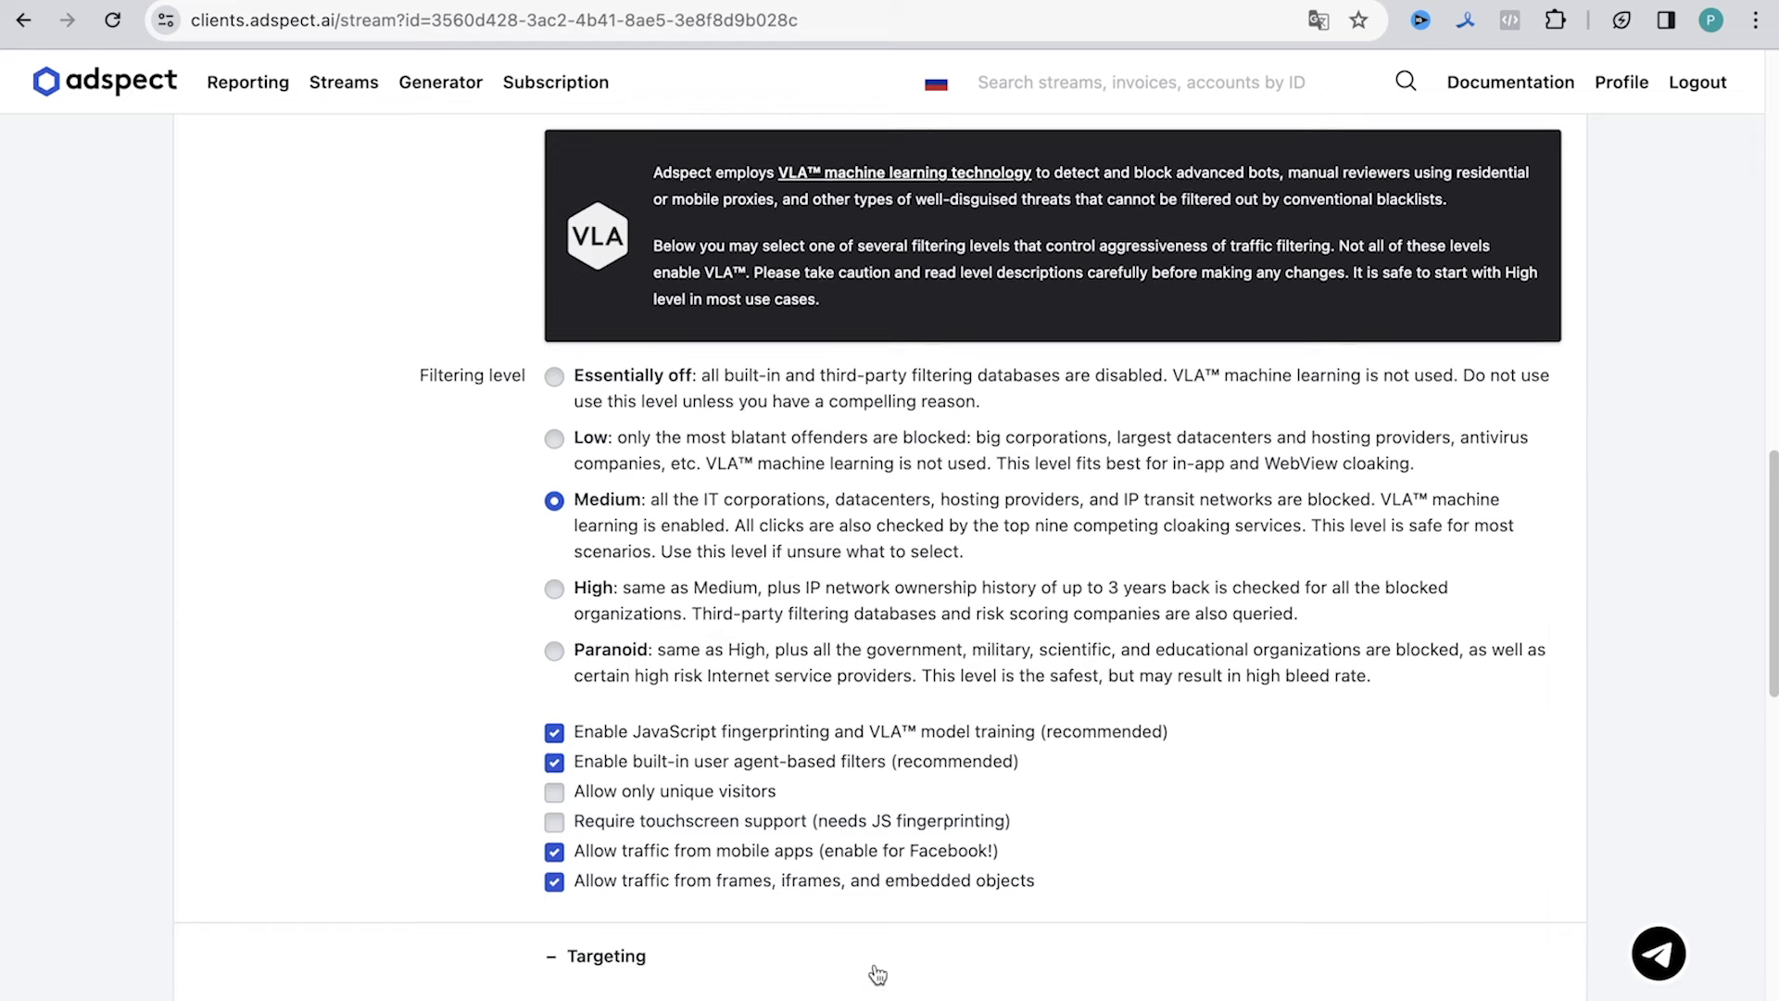
scroll(876, 973, "down", 8)
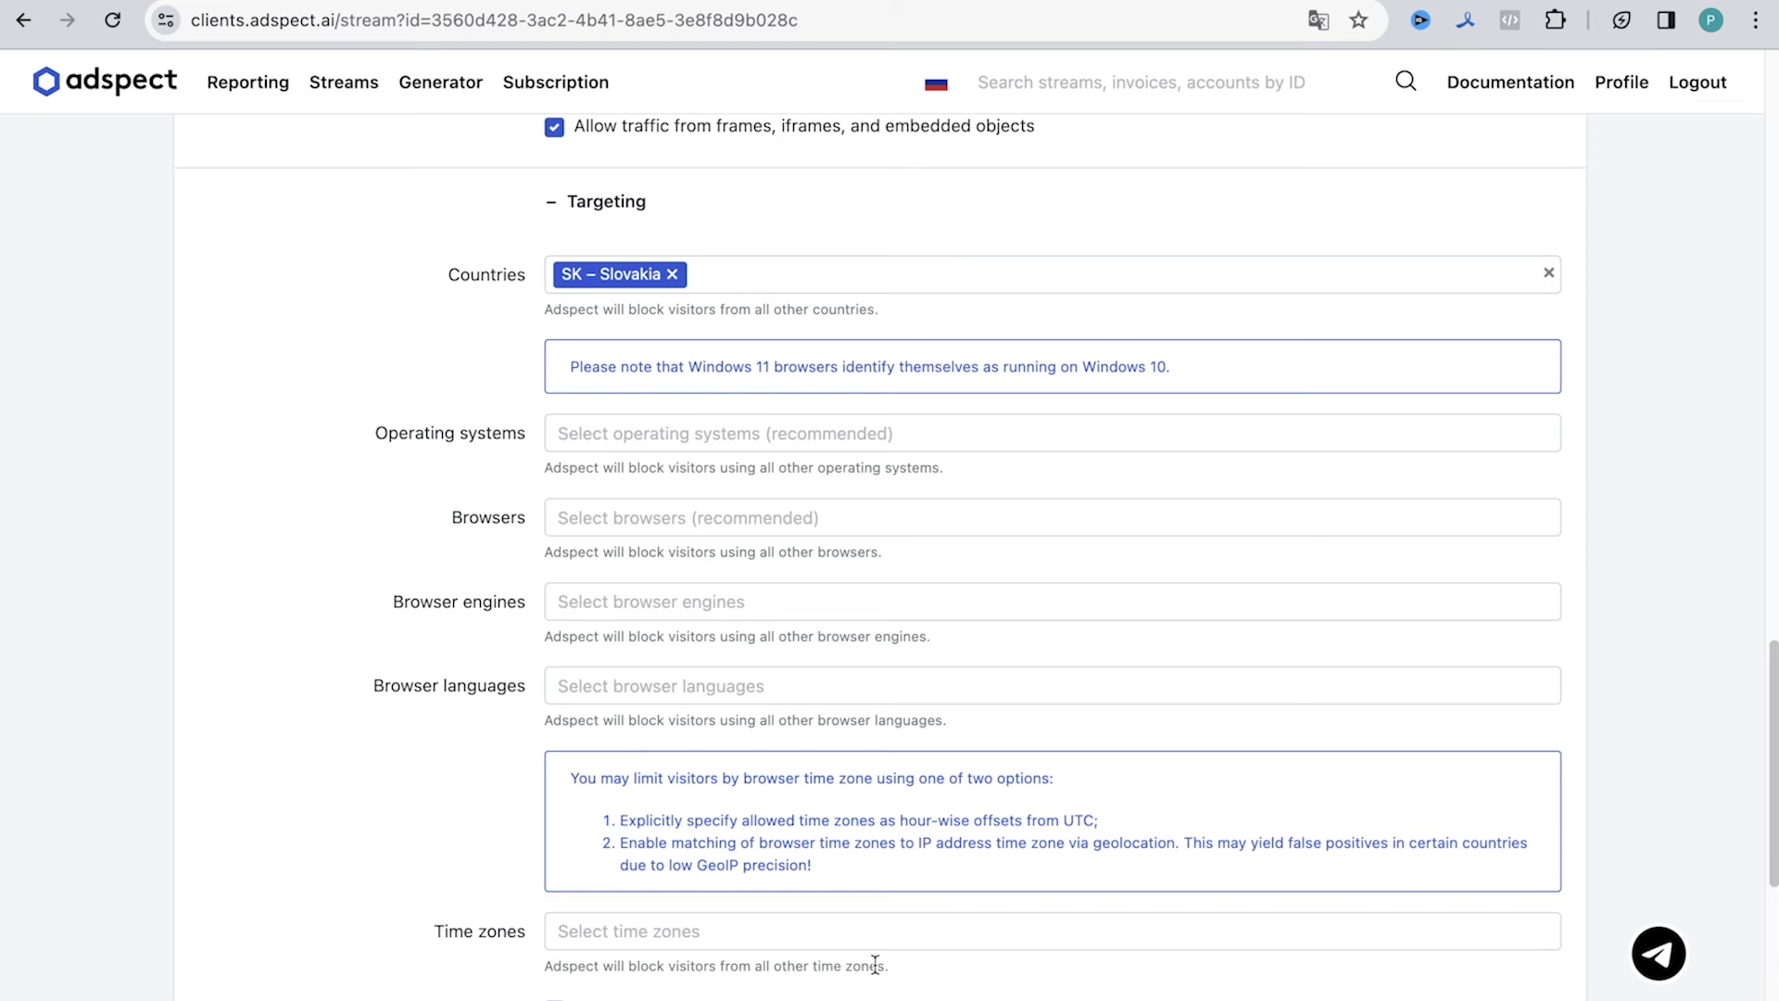
scroll(874, 966, "down", 2)
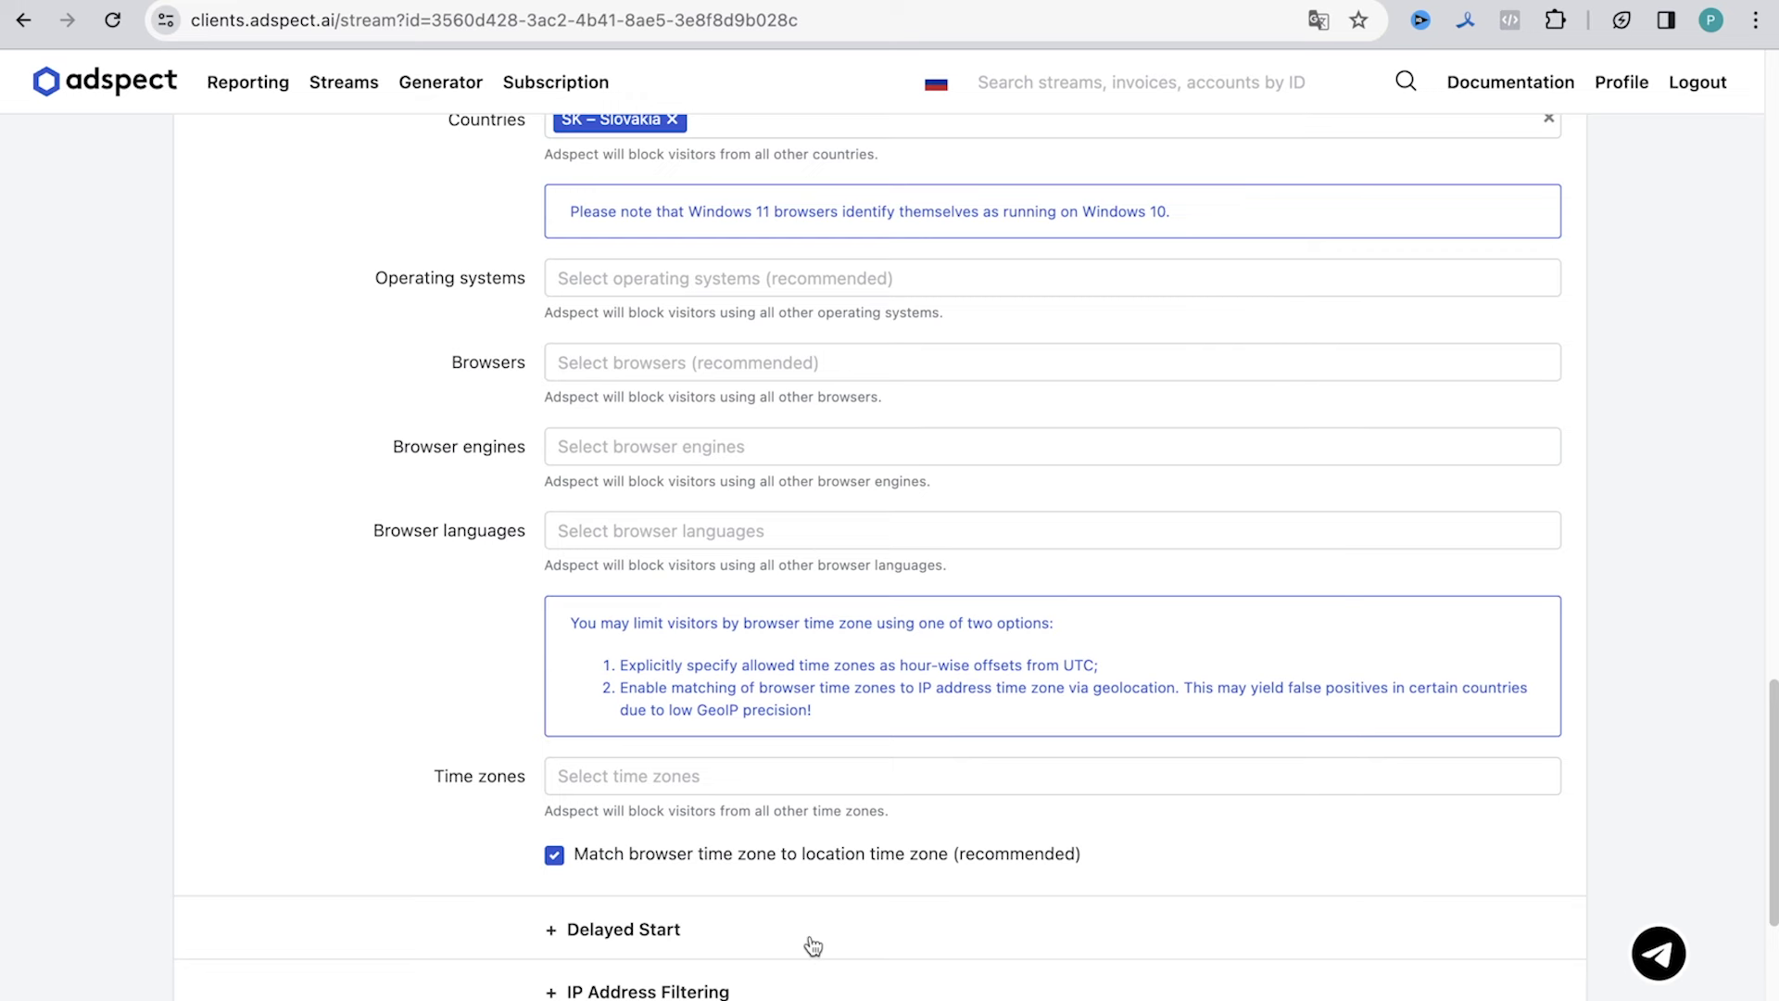
Expand Delayed Start and enter 20 in Skip first clicks.
left_click(813, 946)
scroll(812, 945, "down", 6)
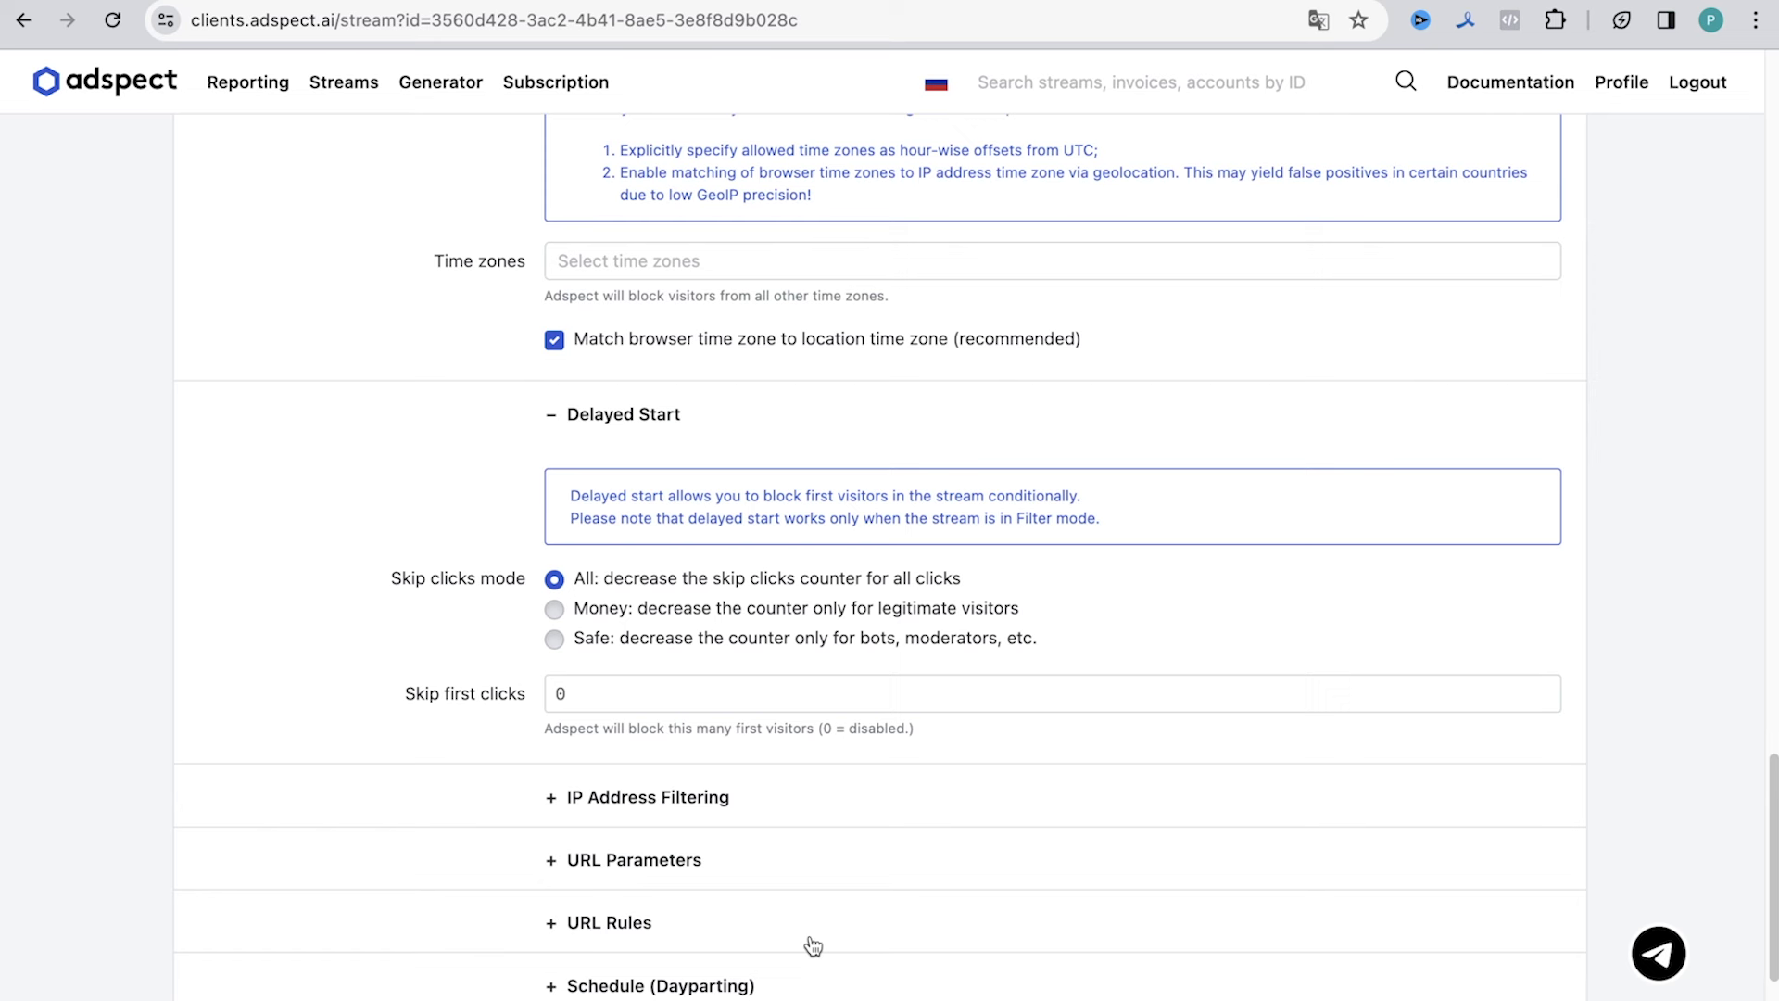
left_click(854, 699)
key("BackSpace")
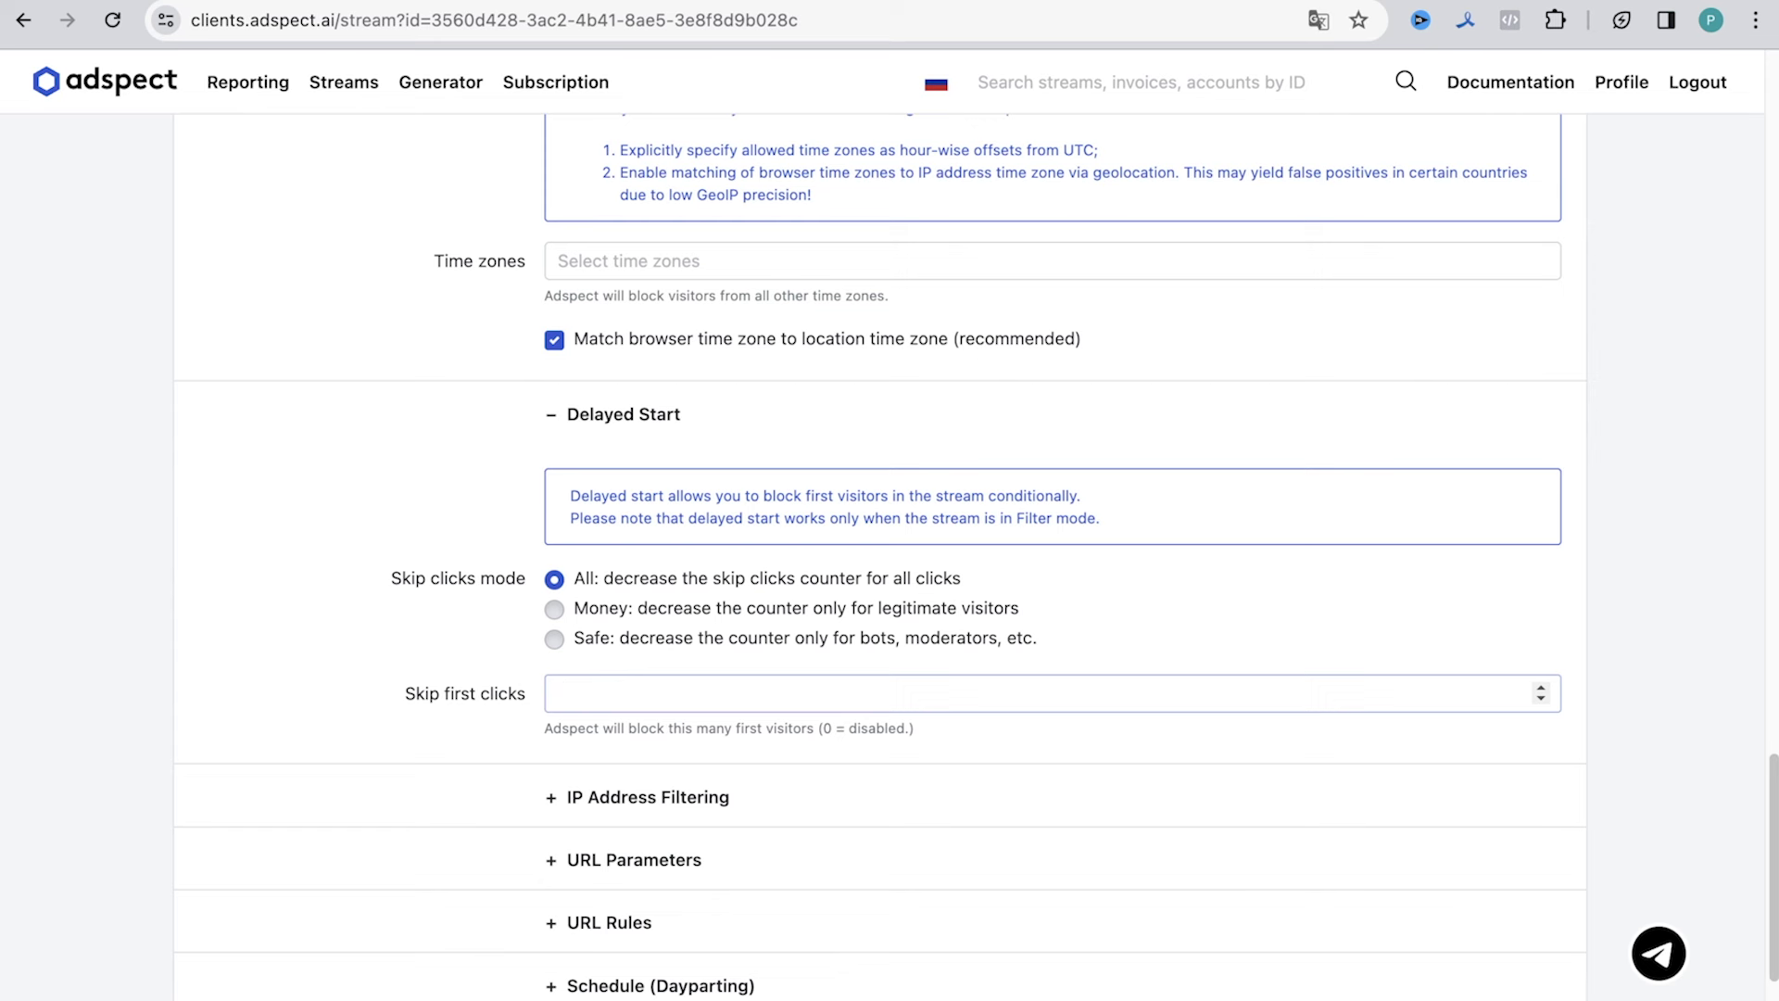
type("20")
left_click(881, 665)
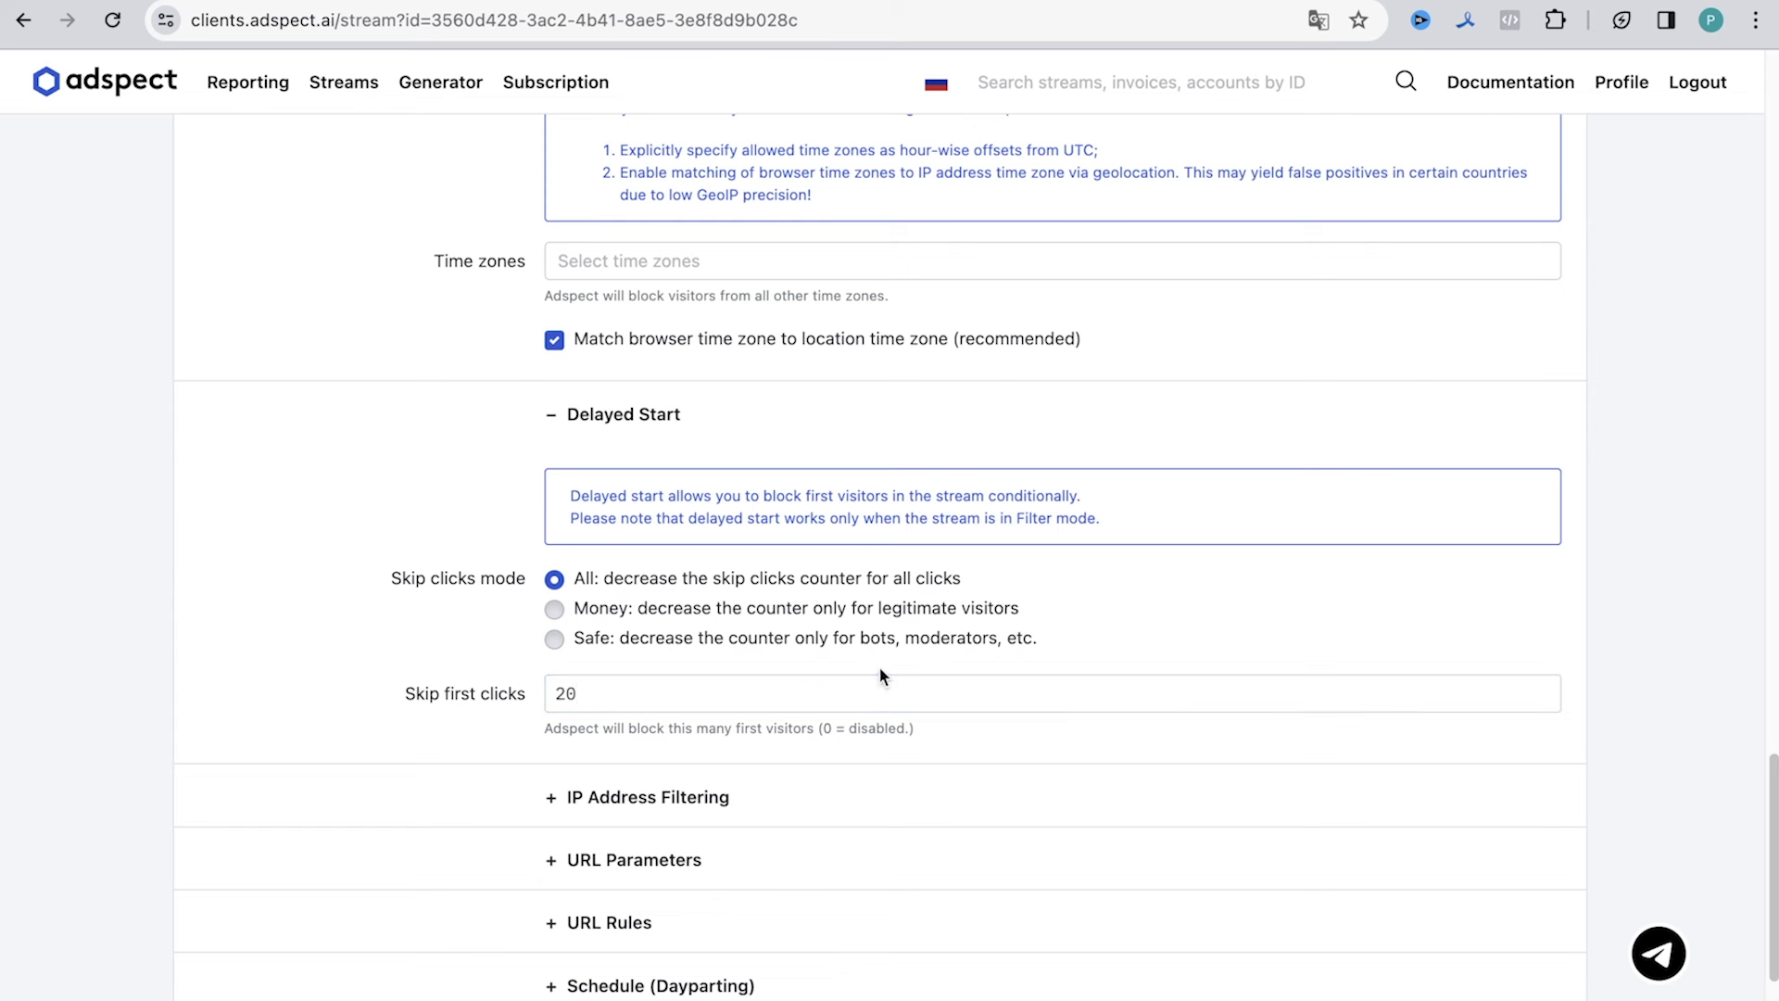
Count only bots and moderators as skipped clicks and reset Skip first clicks to 0.
left_click(885, 609)
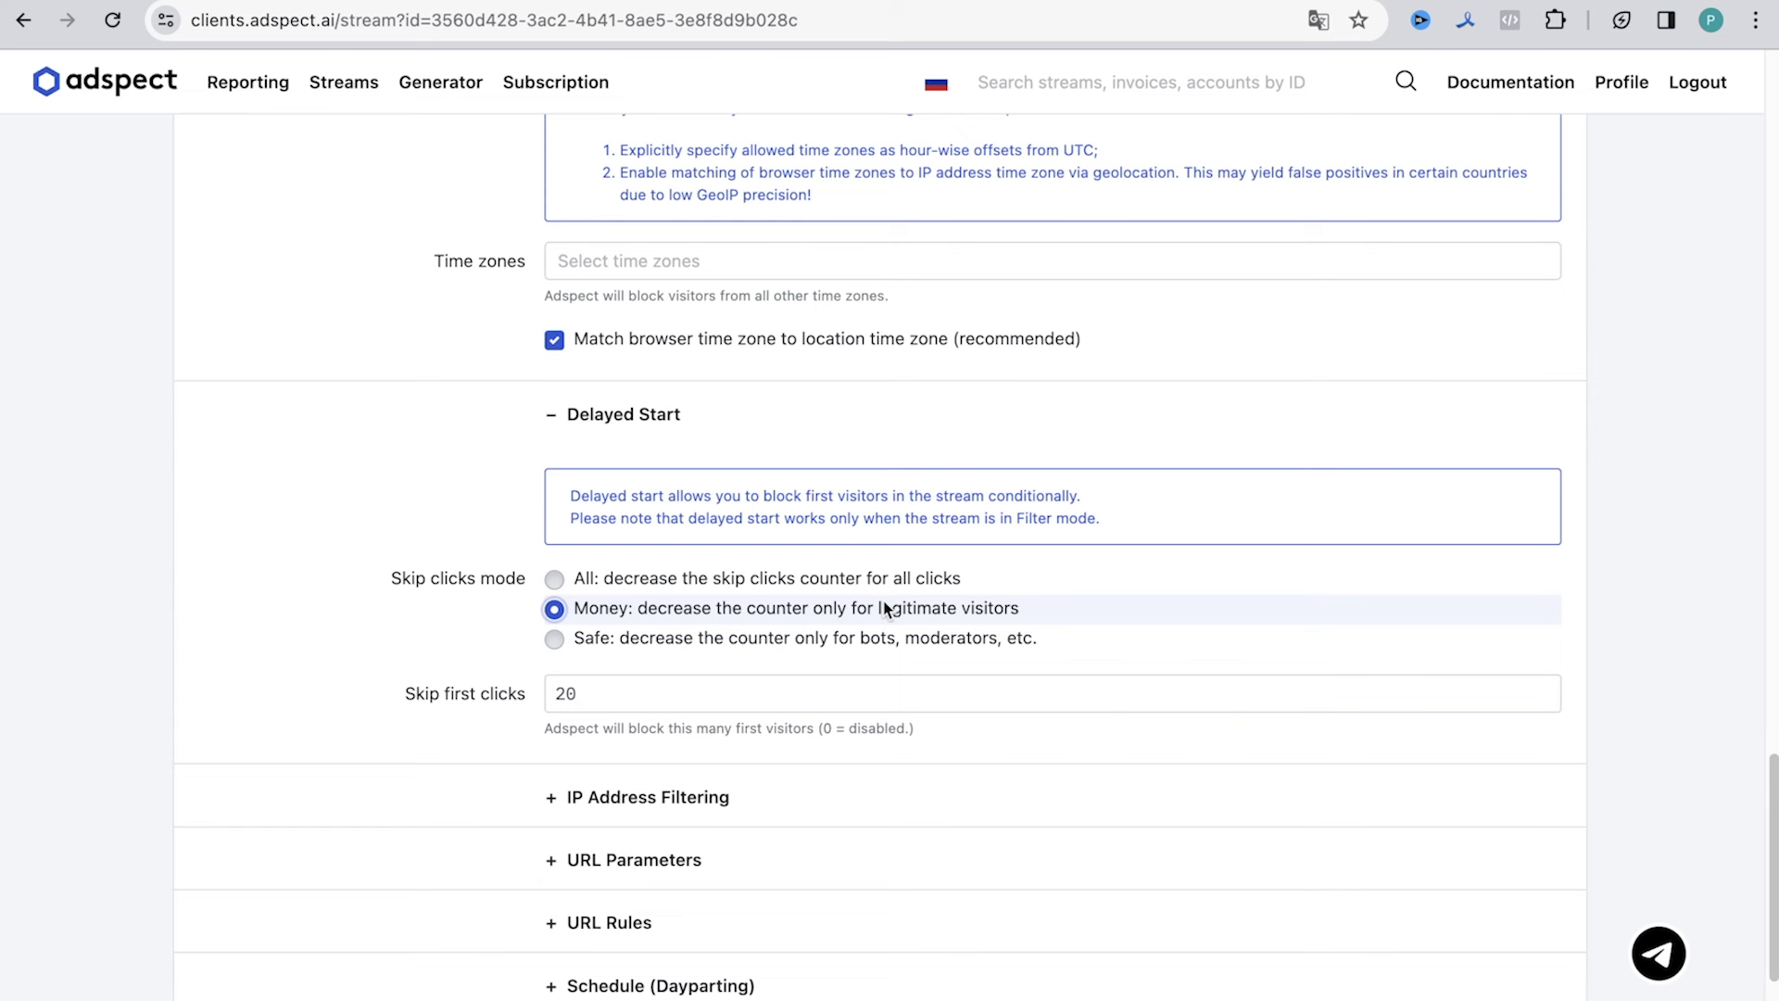
left_click(879, 633)
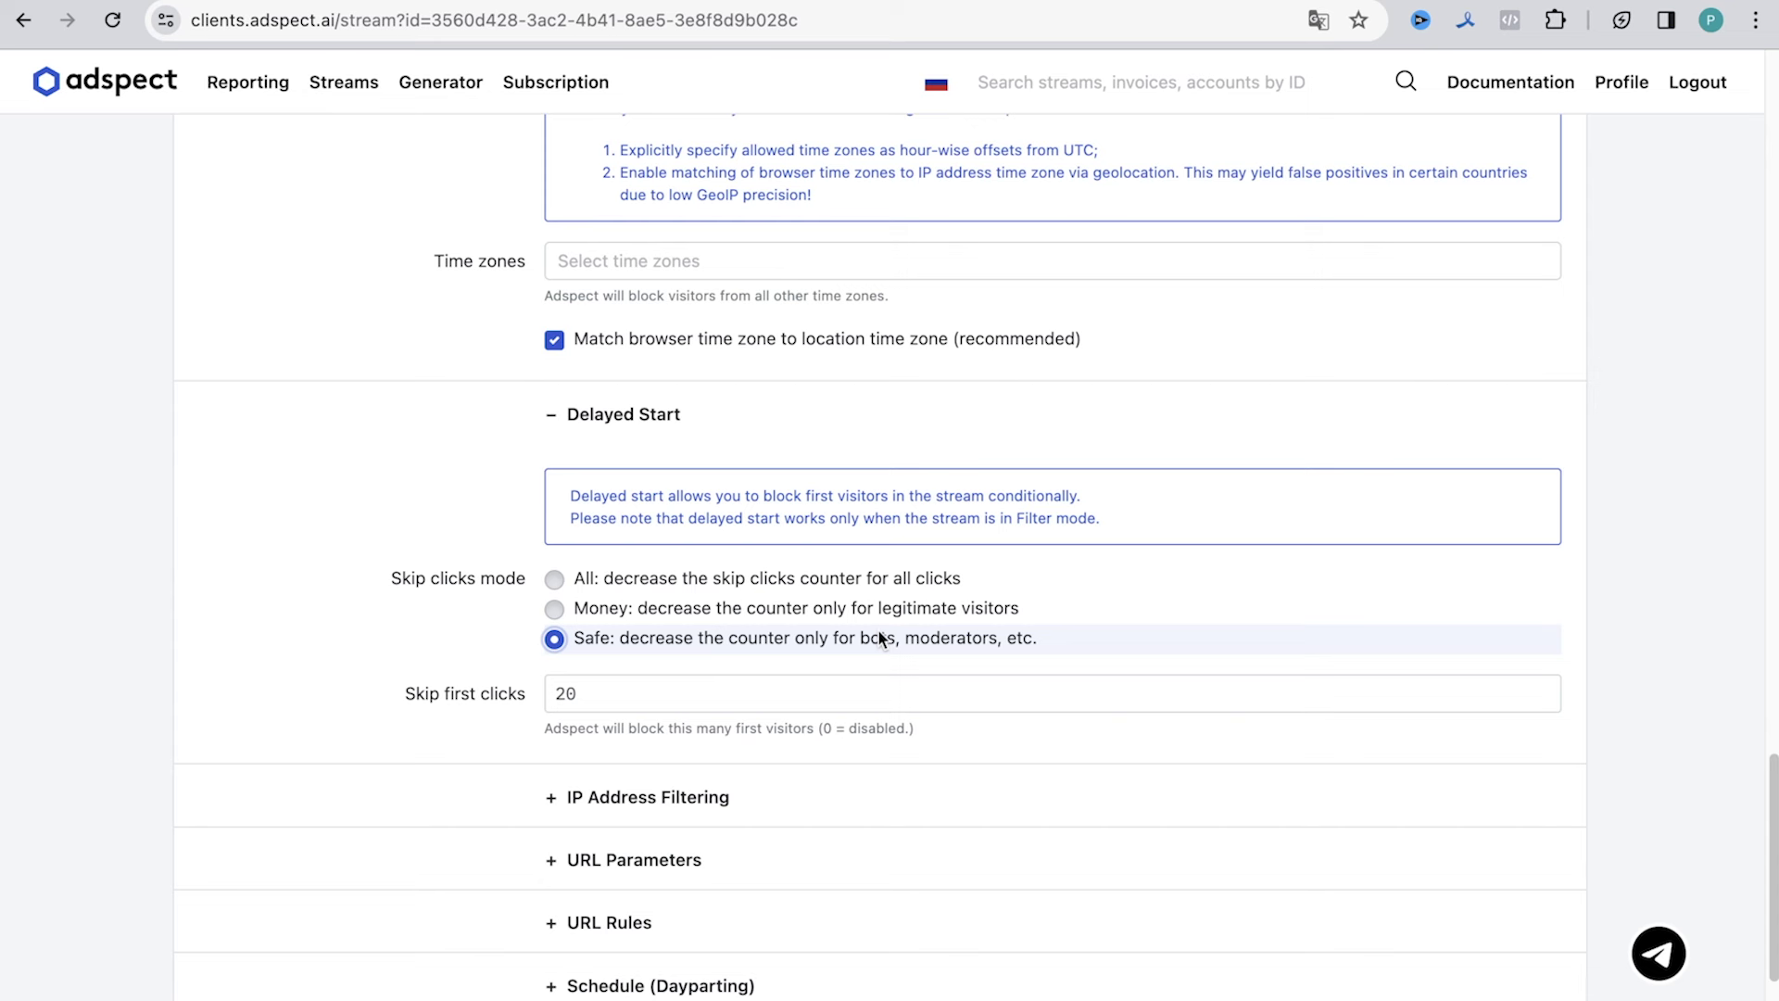
left_click(858, 690)
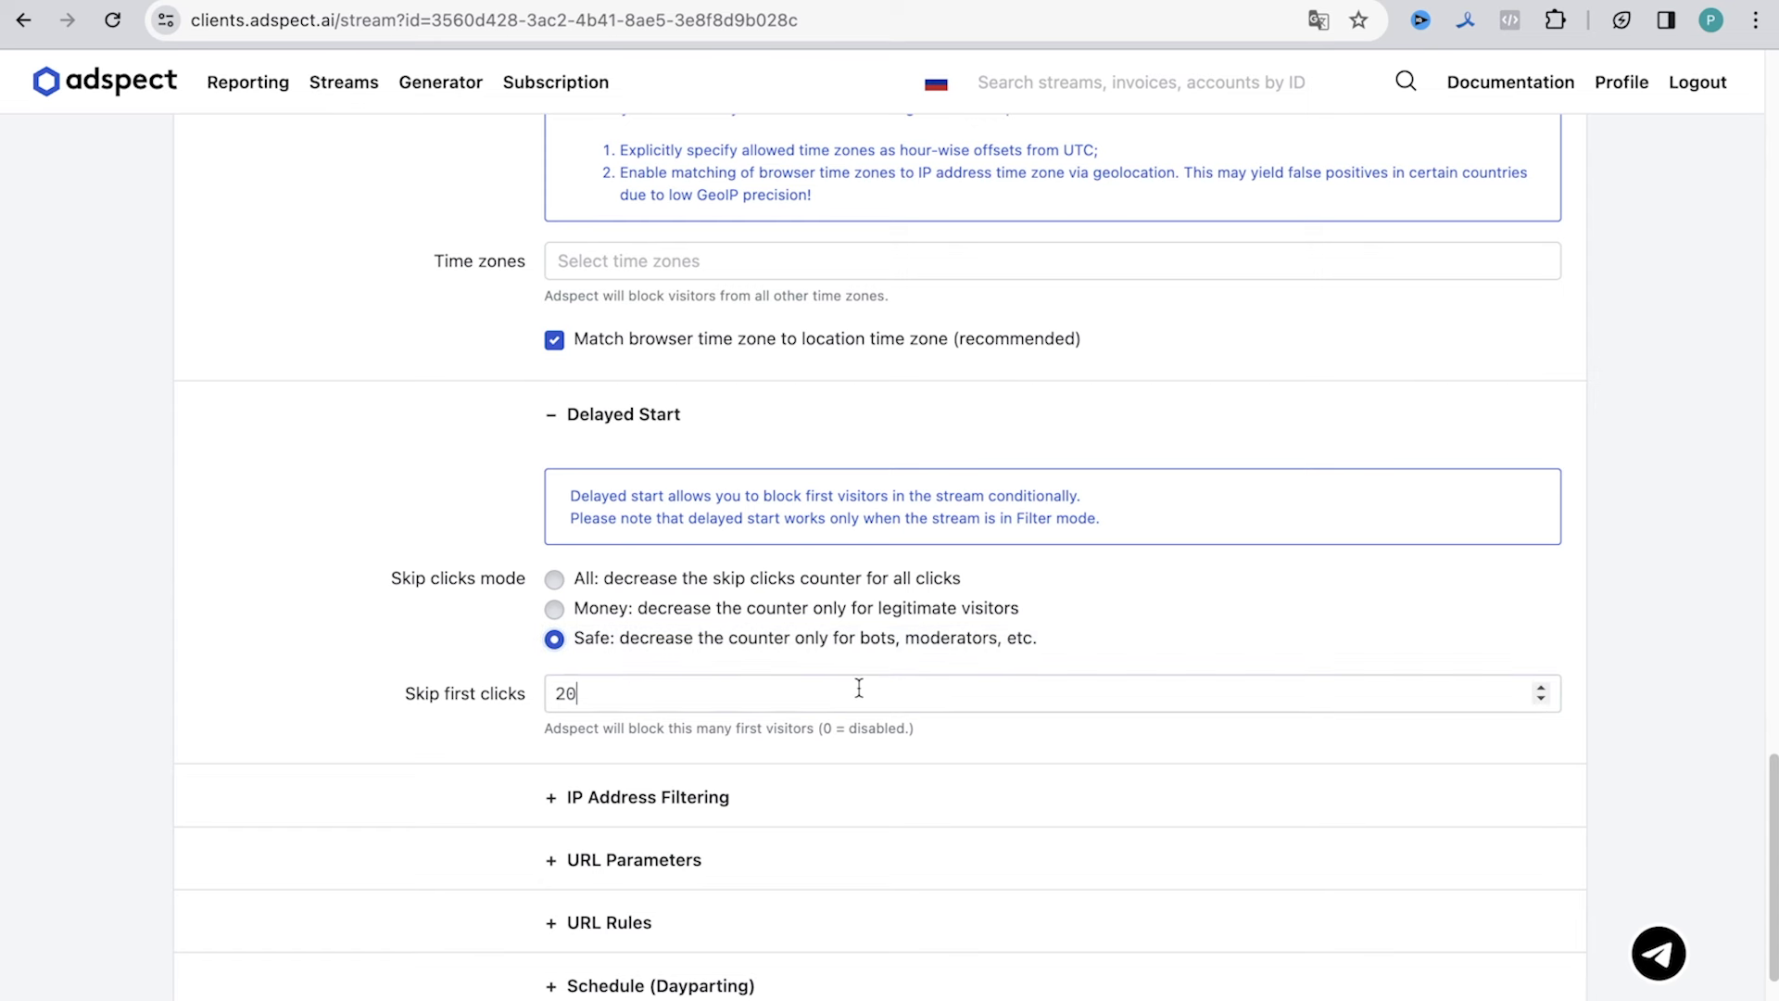
key("BackSpace")
key("BackSpace")
type("0")
left_click(836, 661)
Expand the IP Address Filtering and URL Parameters sections.
left_click(782, 797)
scroll(782, 802, "down", 2)
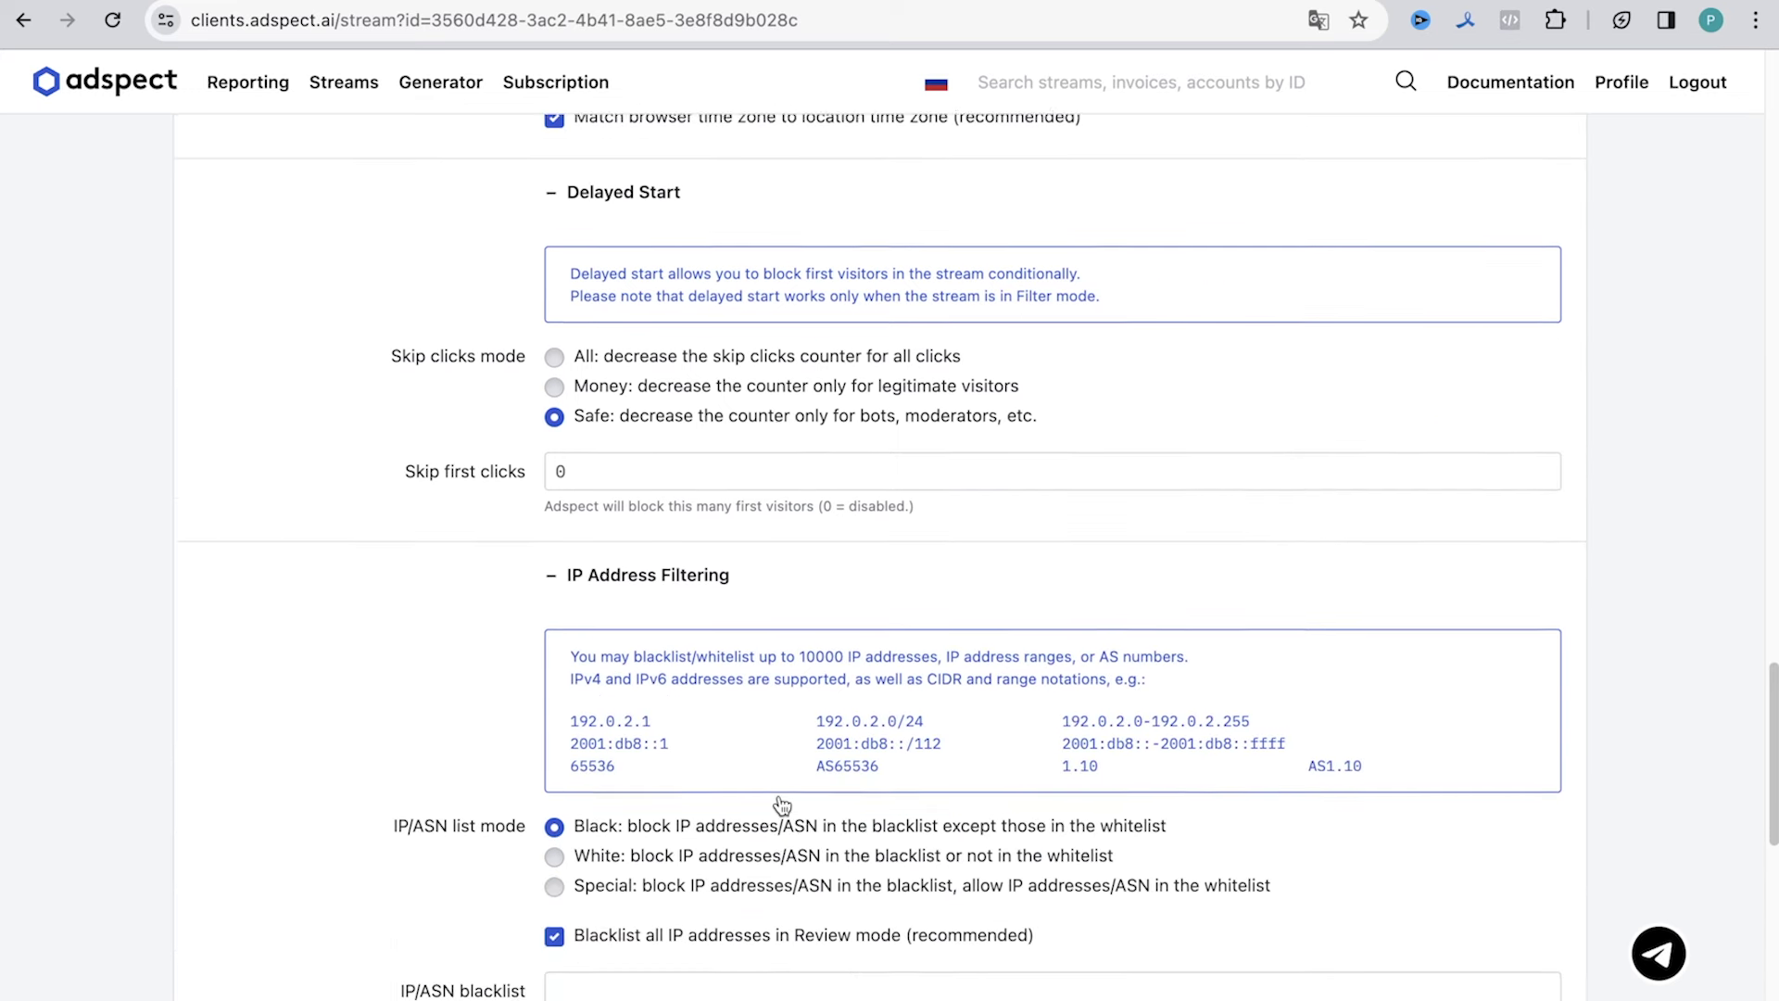
scroll(782, 803, "down", 4)
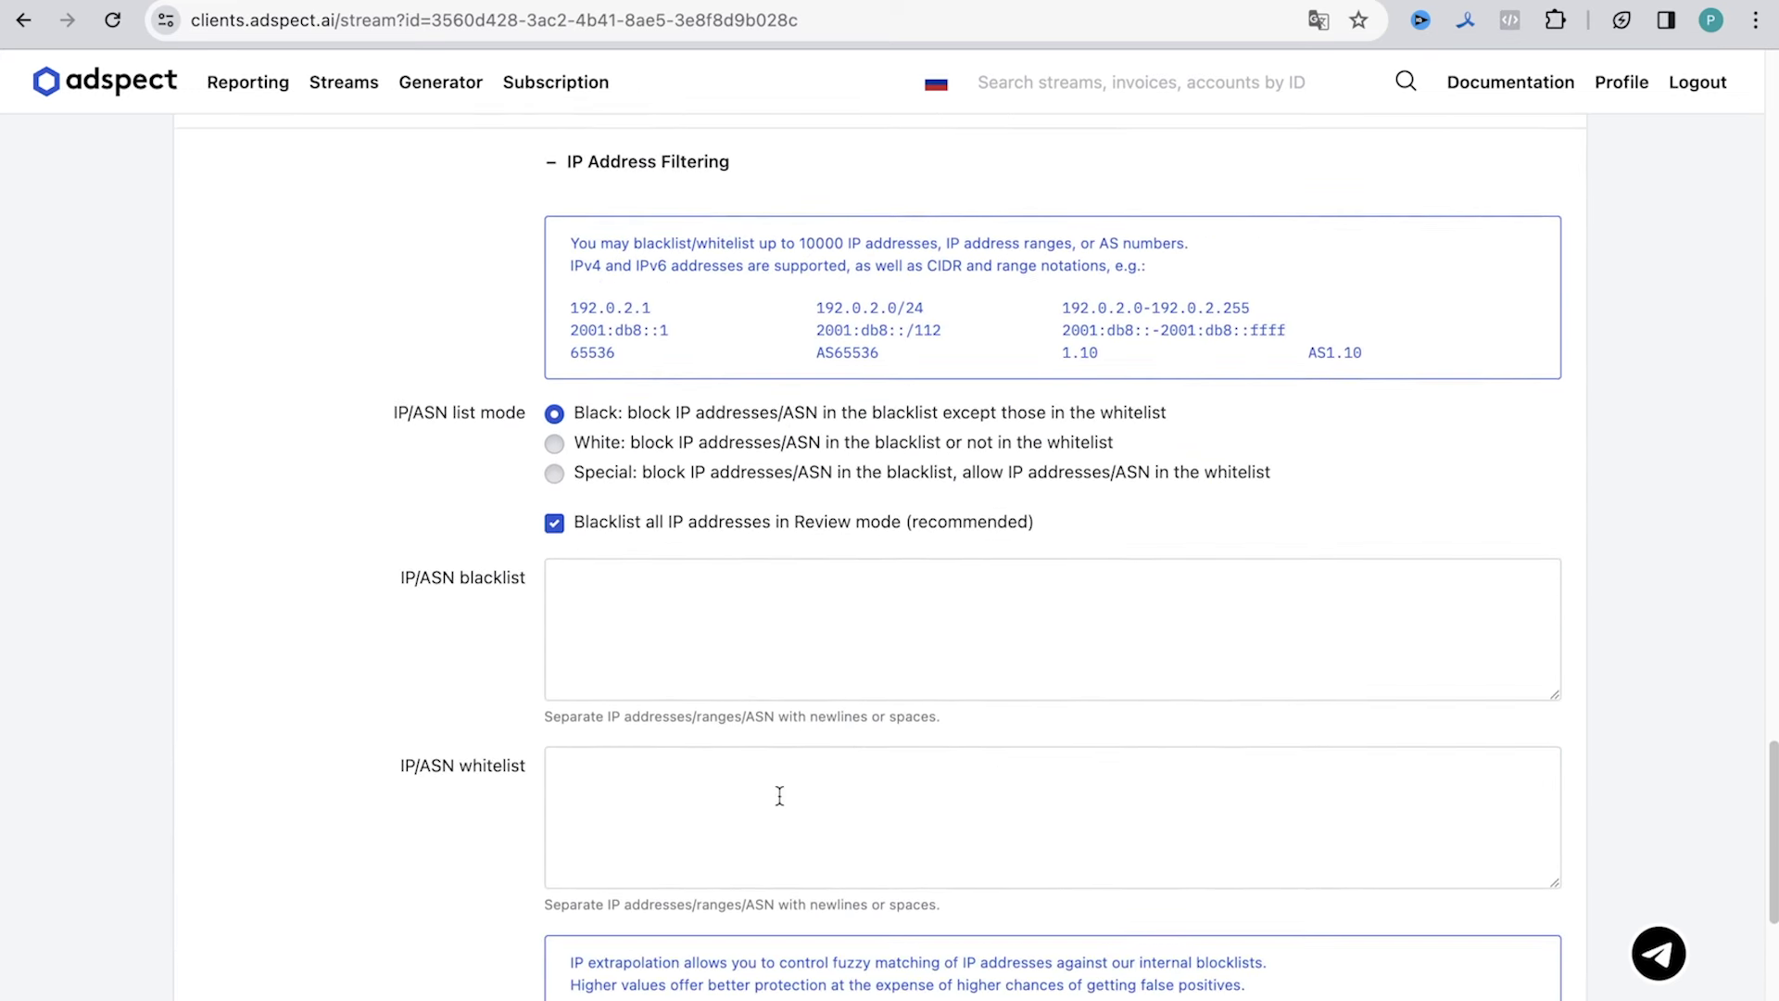
scroll(779, 796, "down", 3)
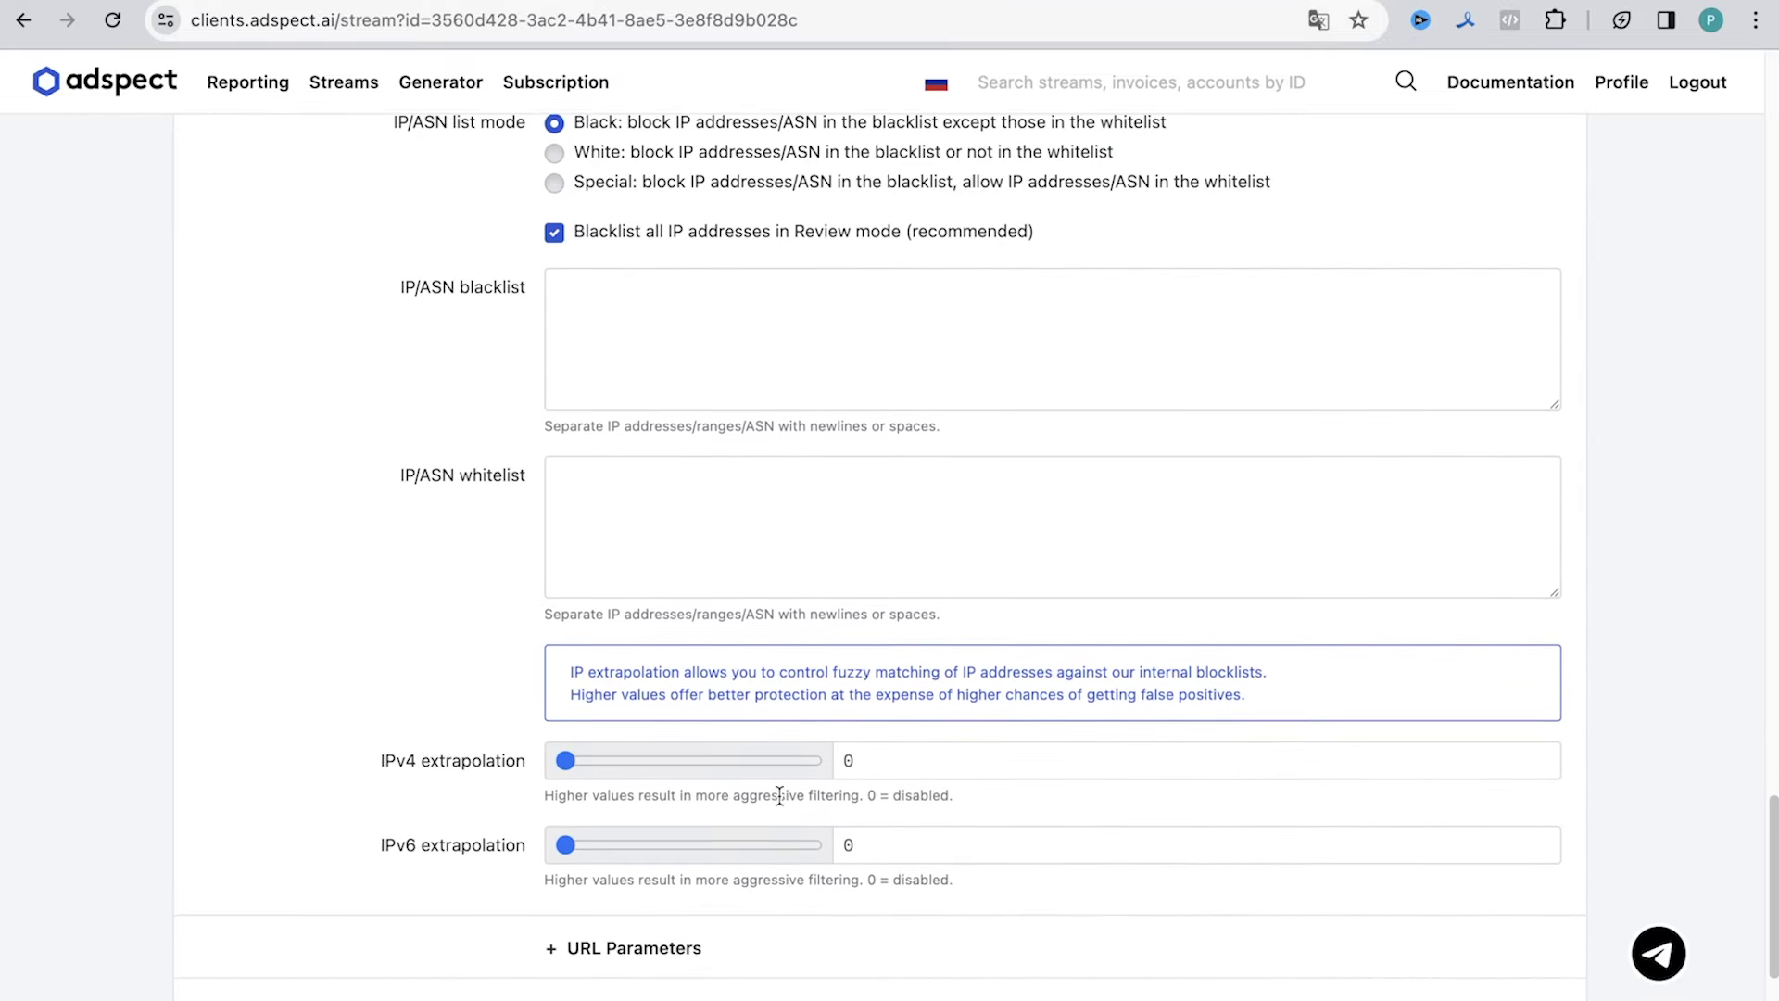
left_click(703, 895)
scroll(704, 899, "down", 4)
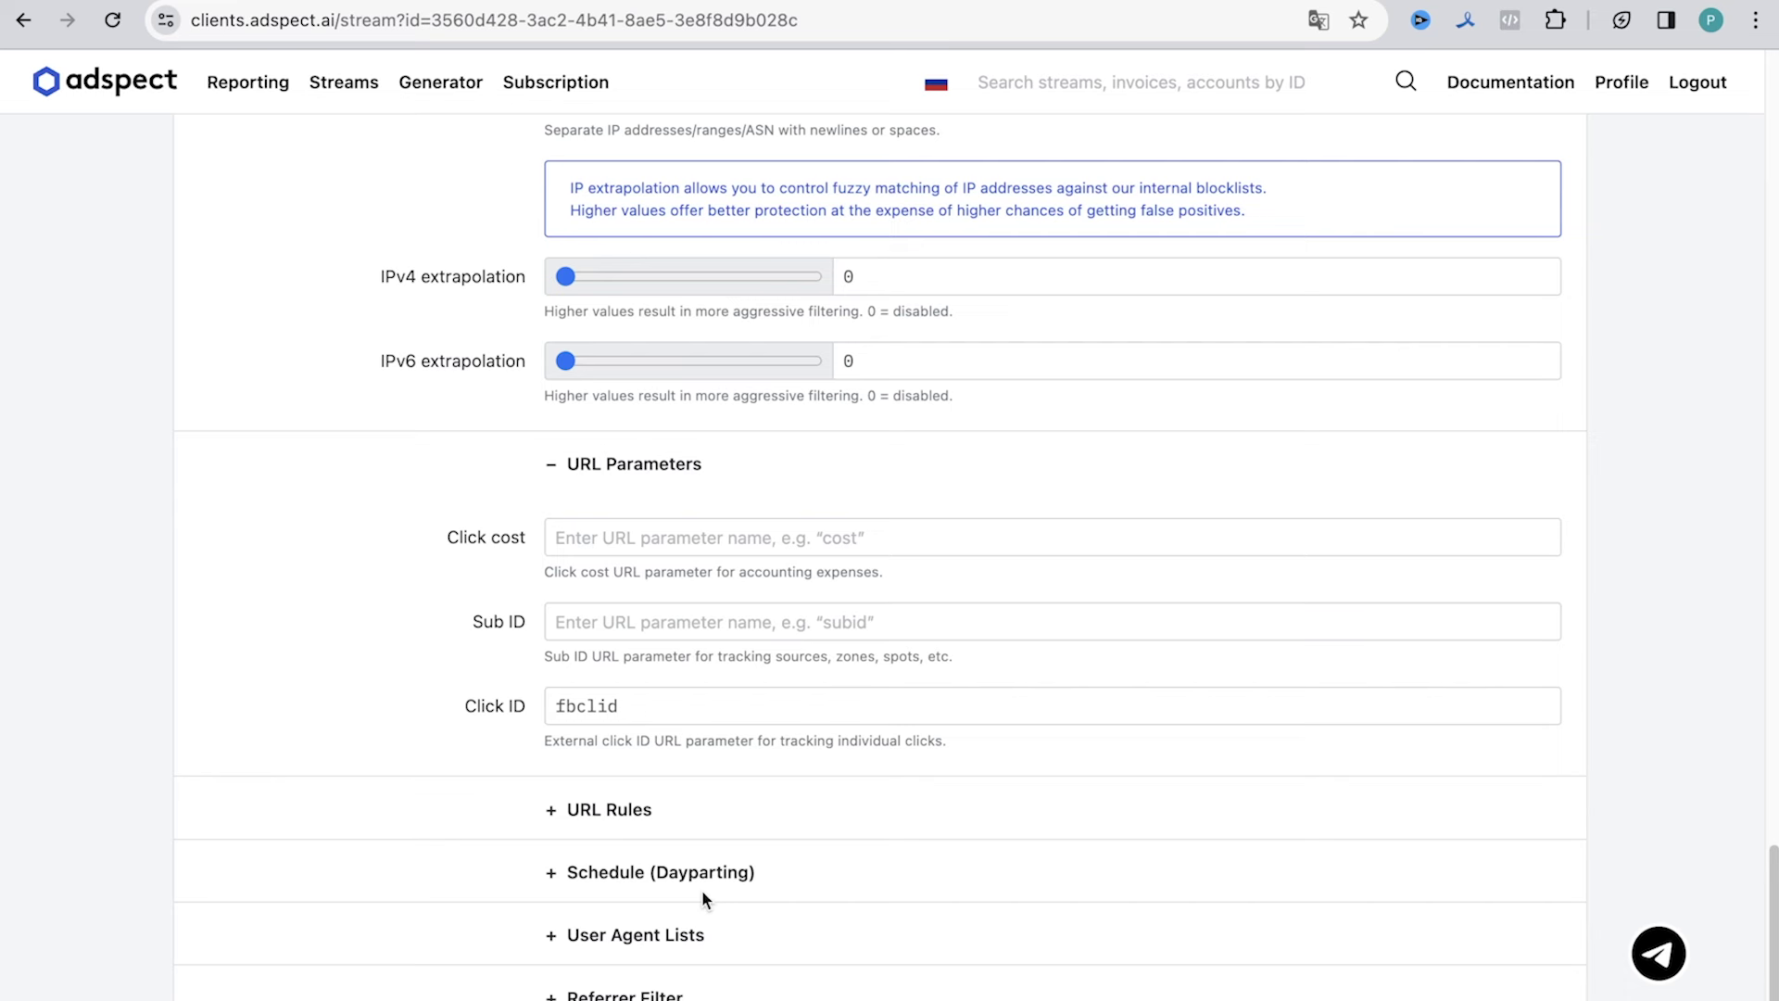
Expand URL Rules, Schedule and User Agent Lists, showing Black list mode with empty lists.
left_click(625, 815)
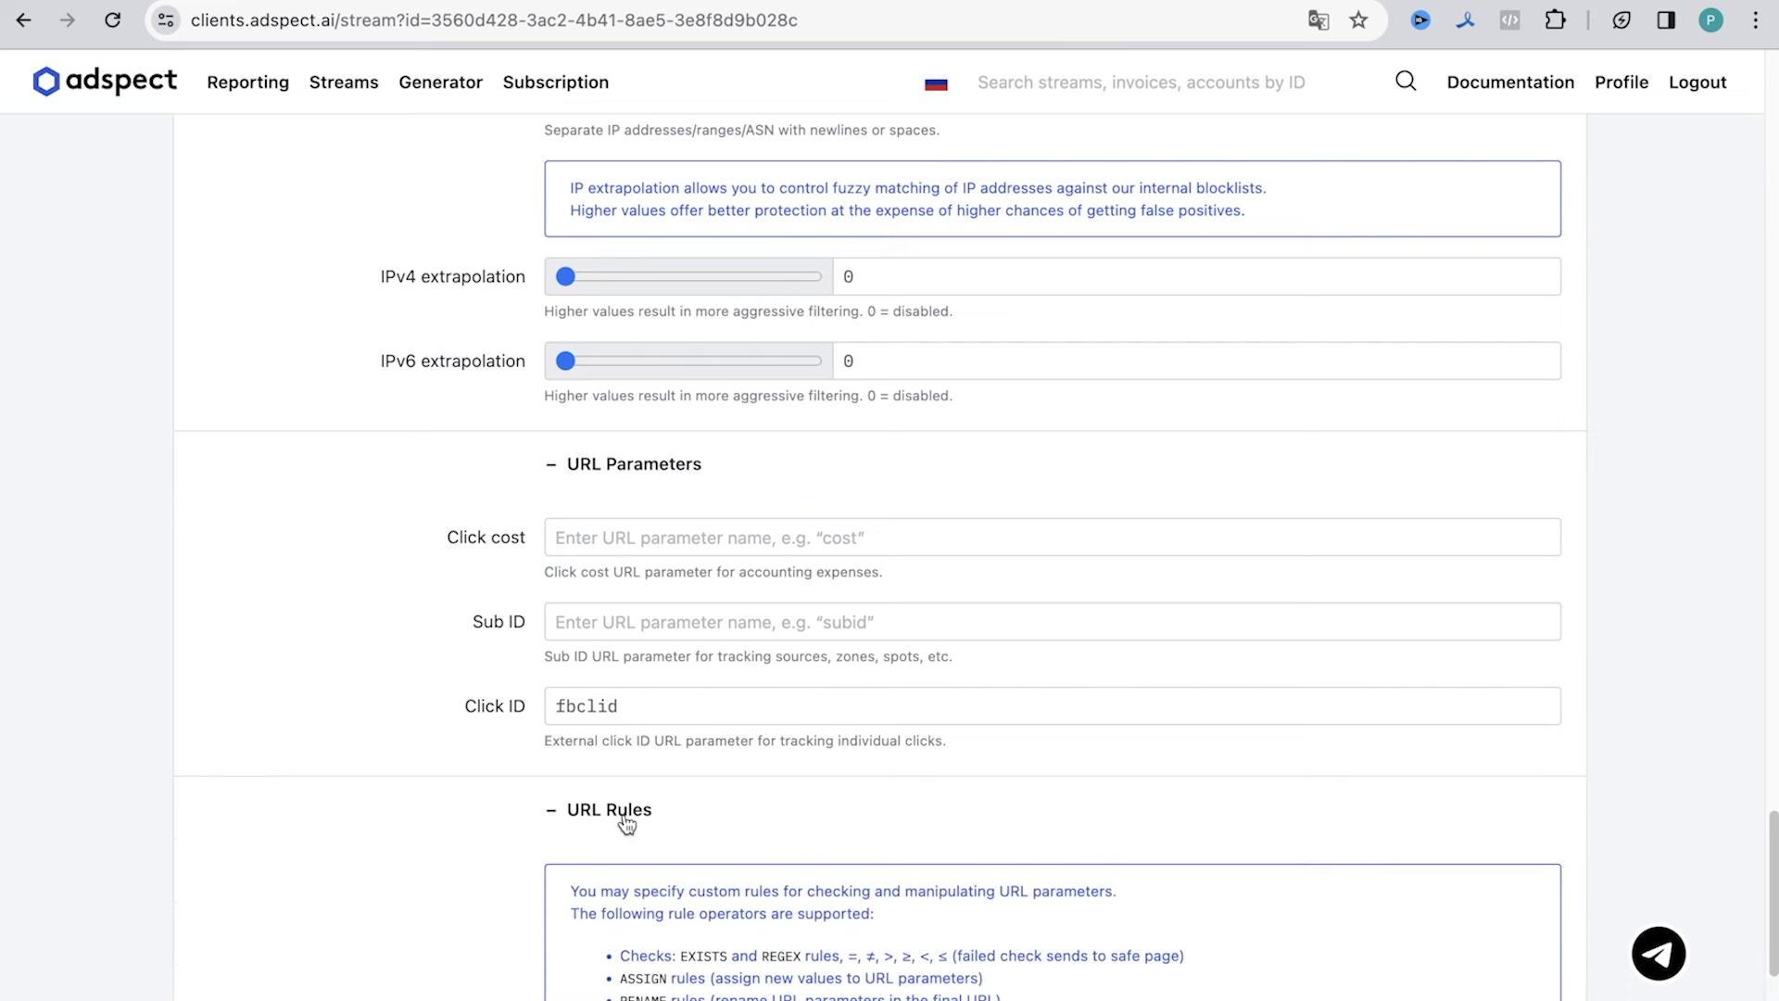
scroll(627, 823, "down", 4)
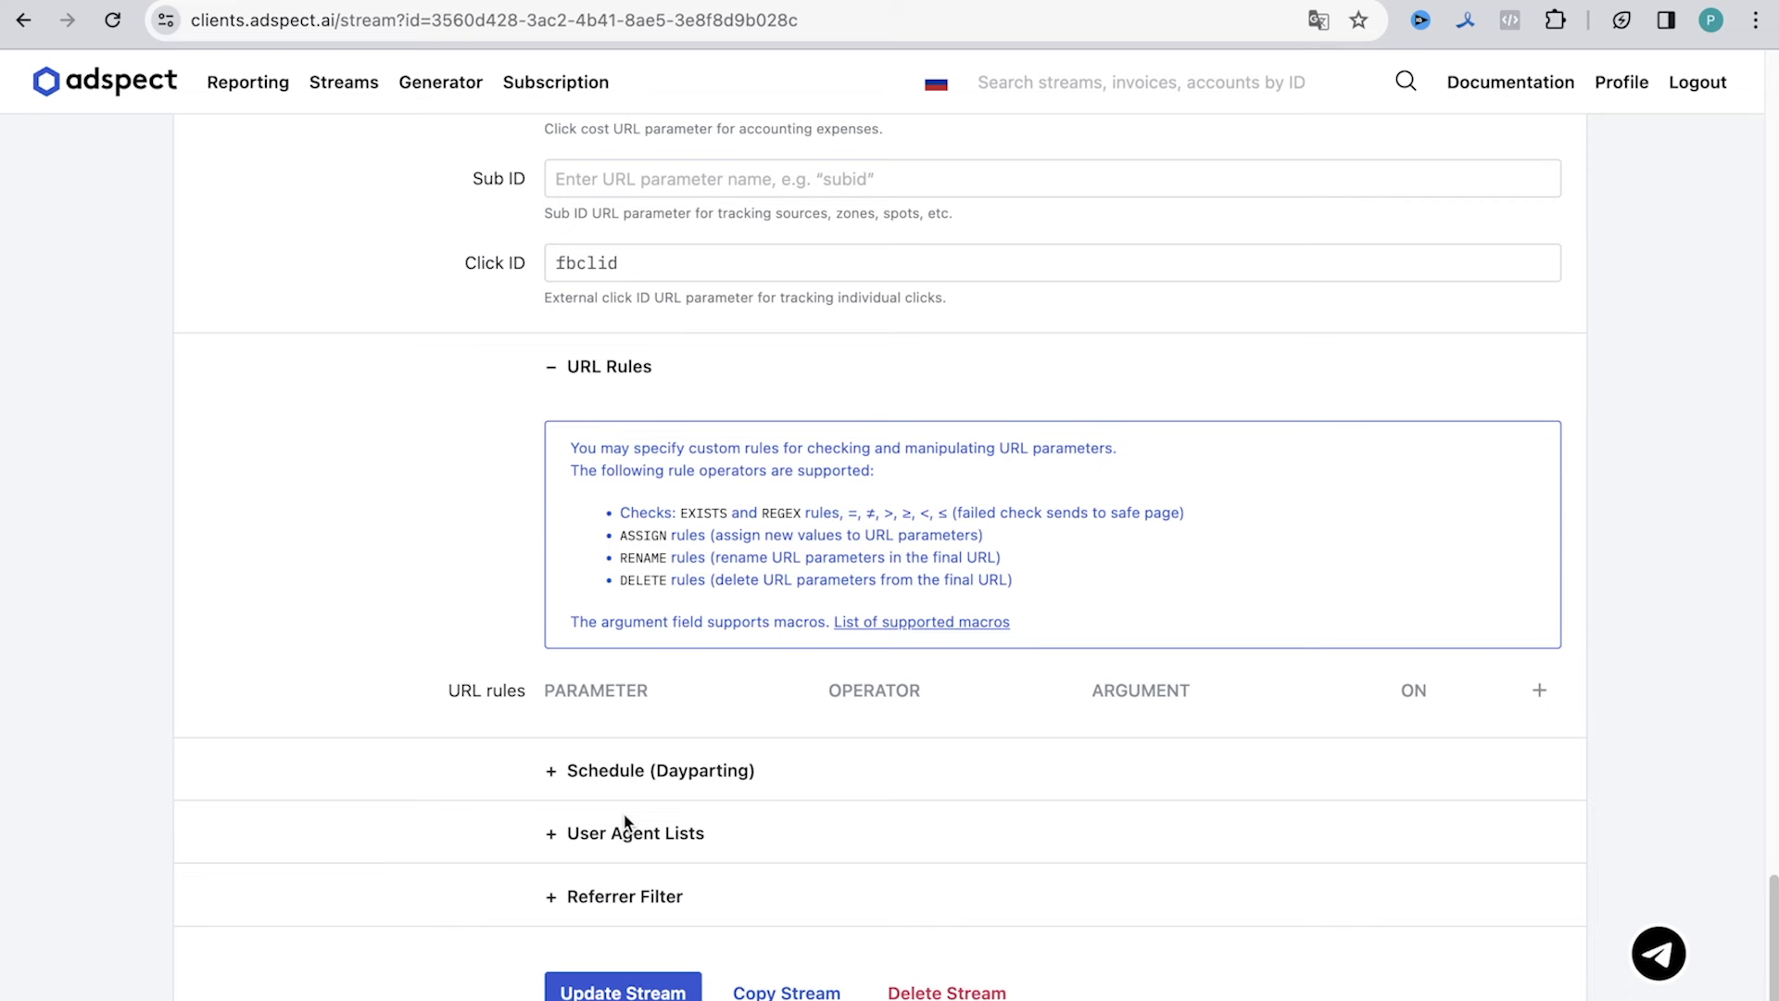
left_click(659, 786)
scroll(659, 787, "down", 4)
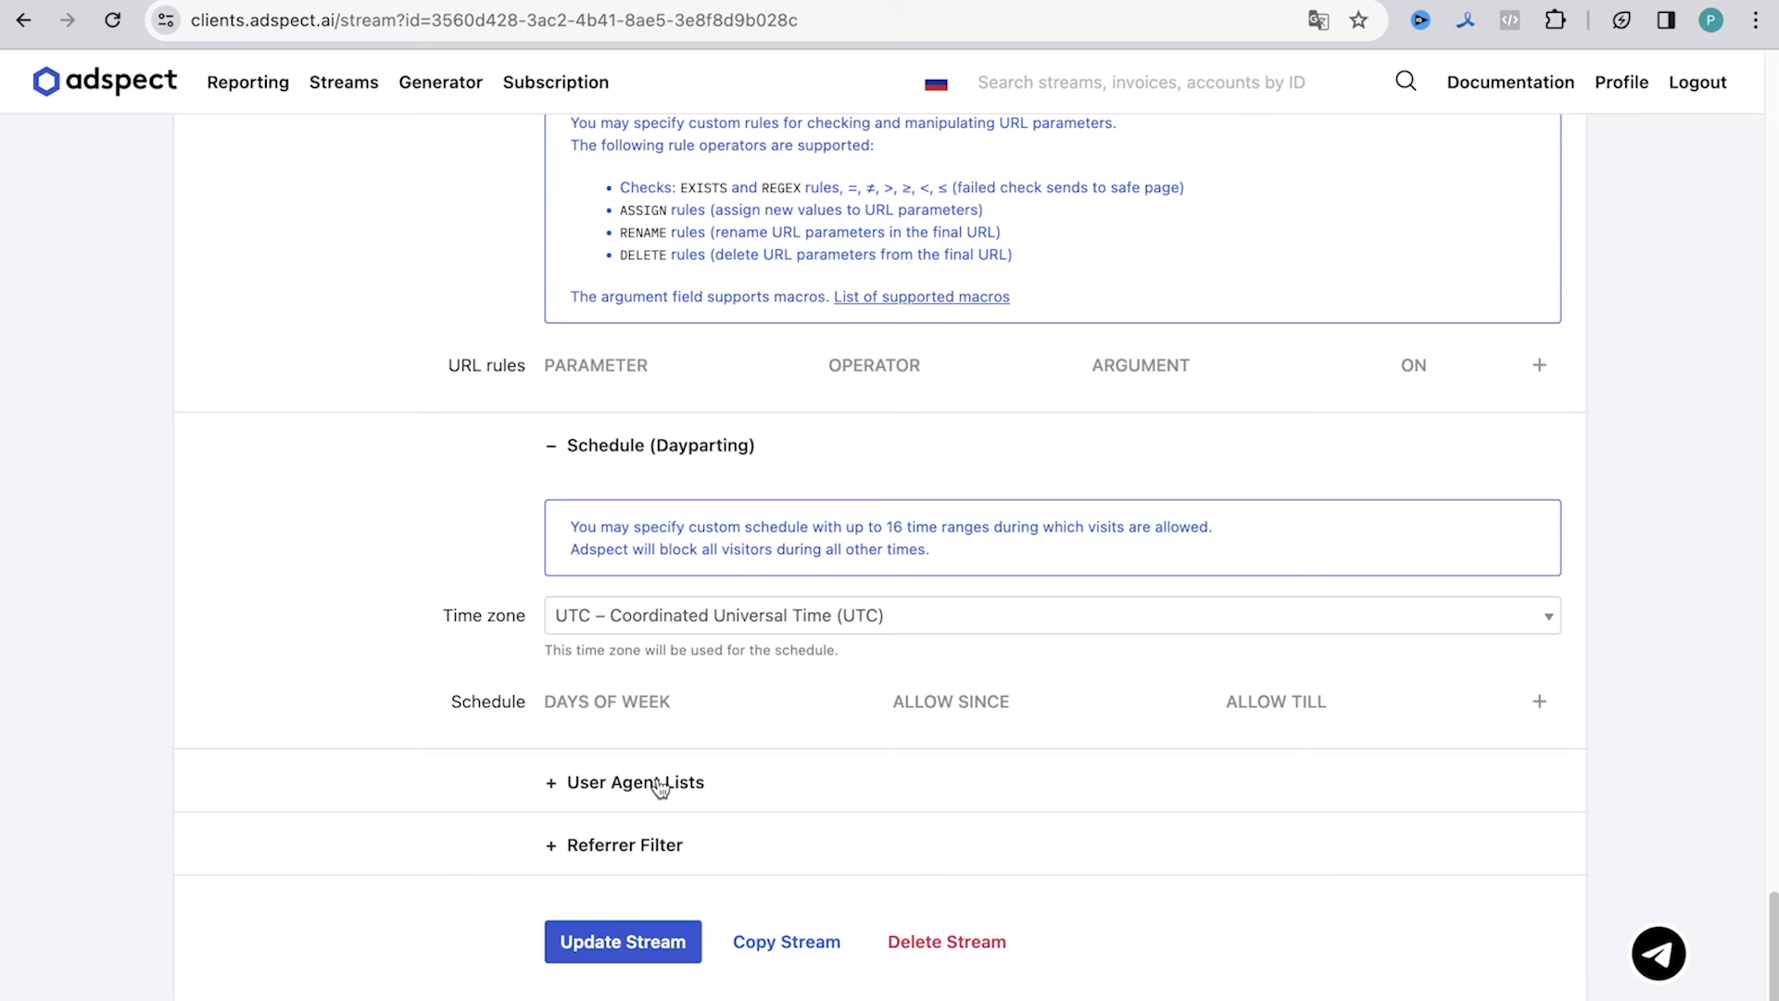
left_click(659, 787)
scroll(659, 783, "down", 5)
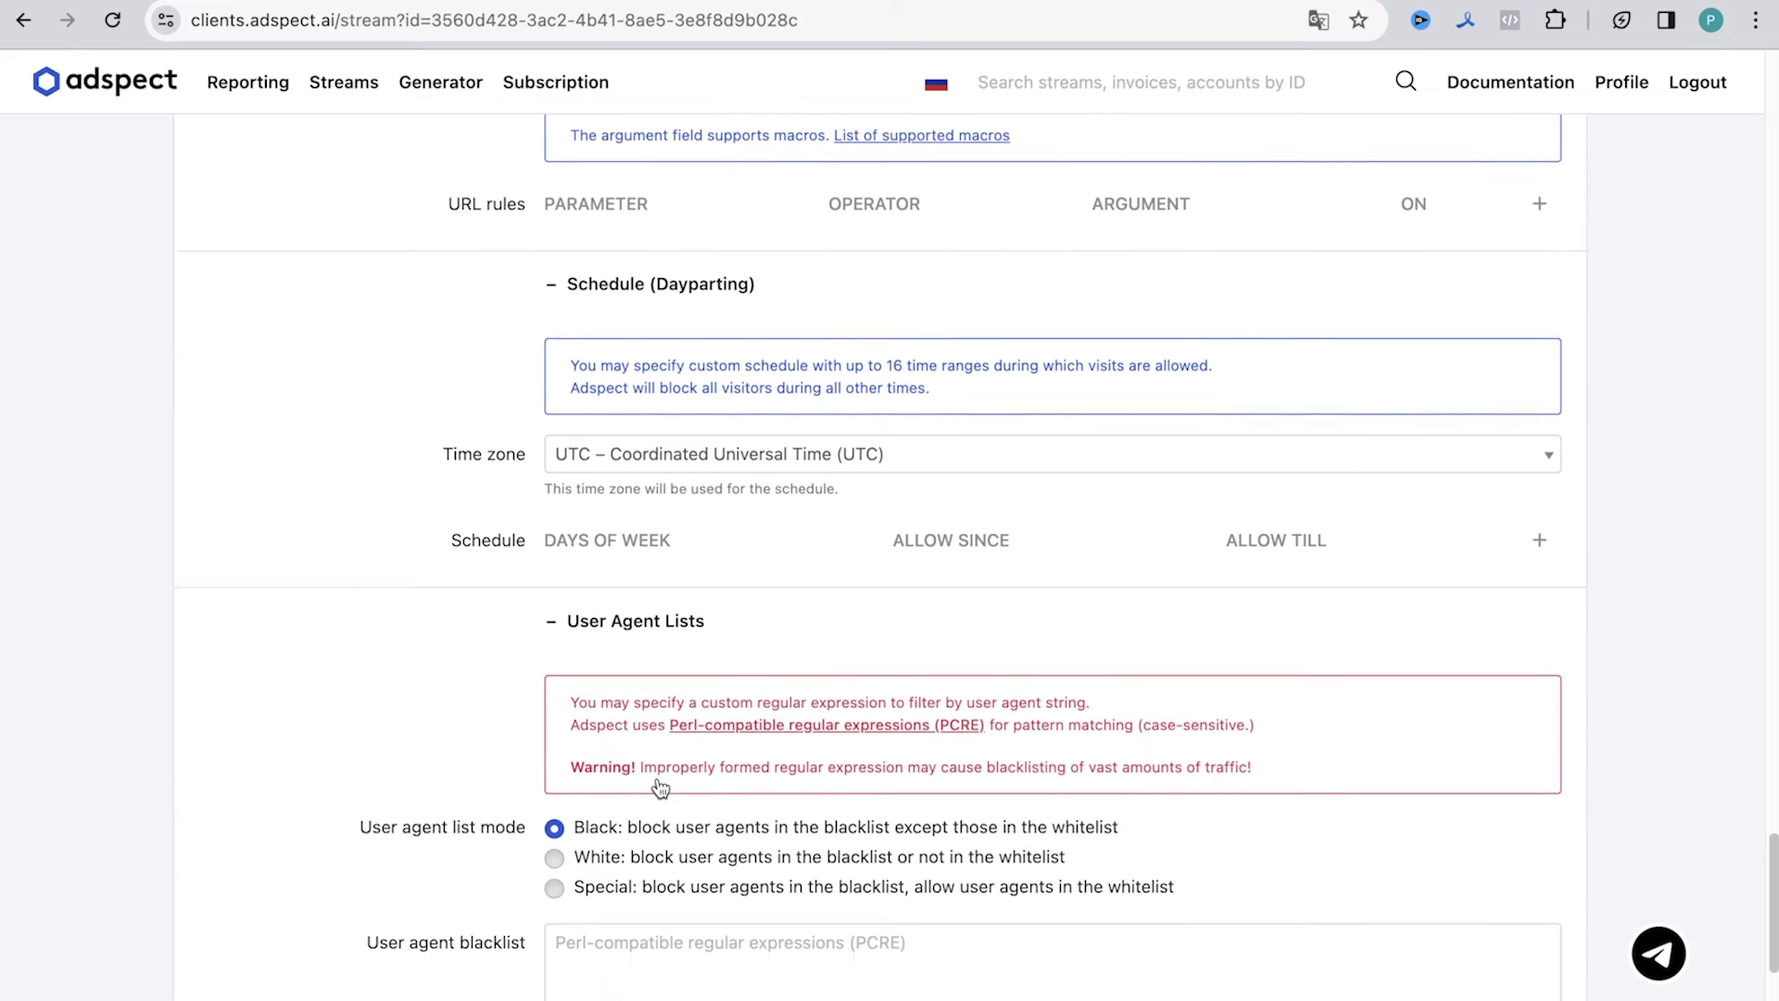
scroll(657, 778, "down", 2)
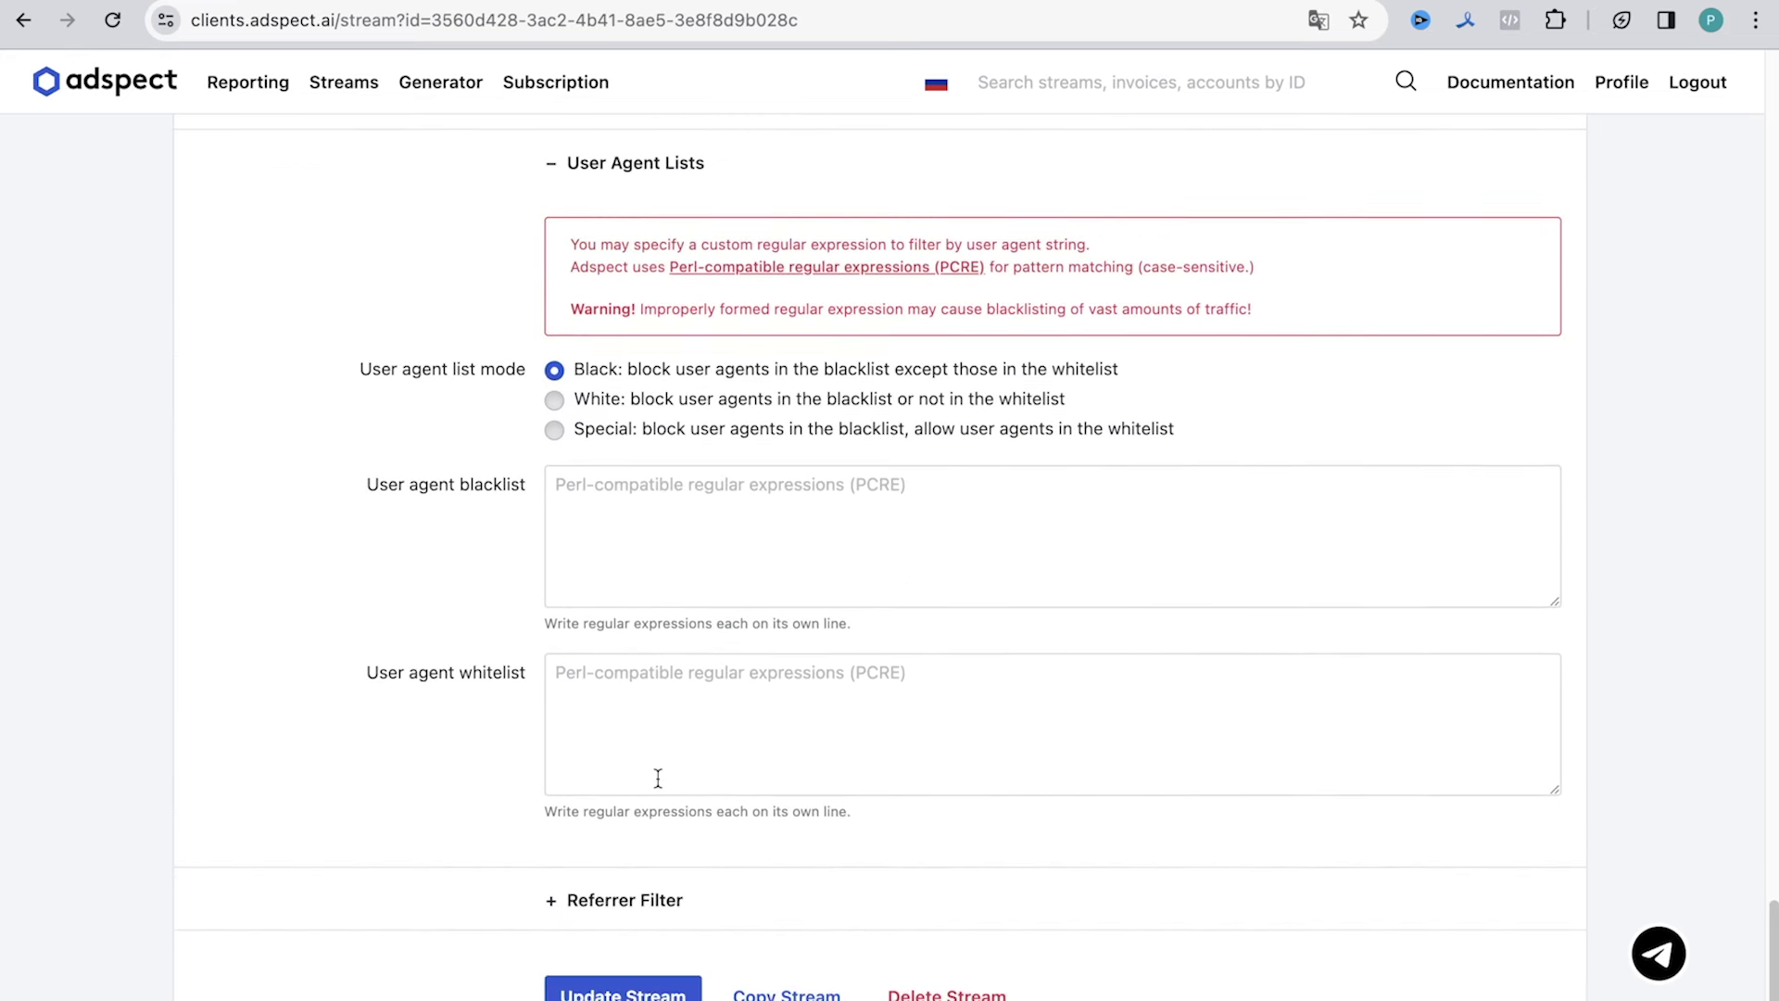
Expand the Referrer Filter section and scroll to the bottom of the stream settings.
left_click(656, 903)
scroll(655, 911, "down", 3)
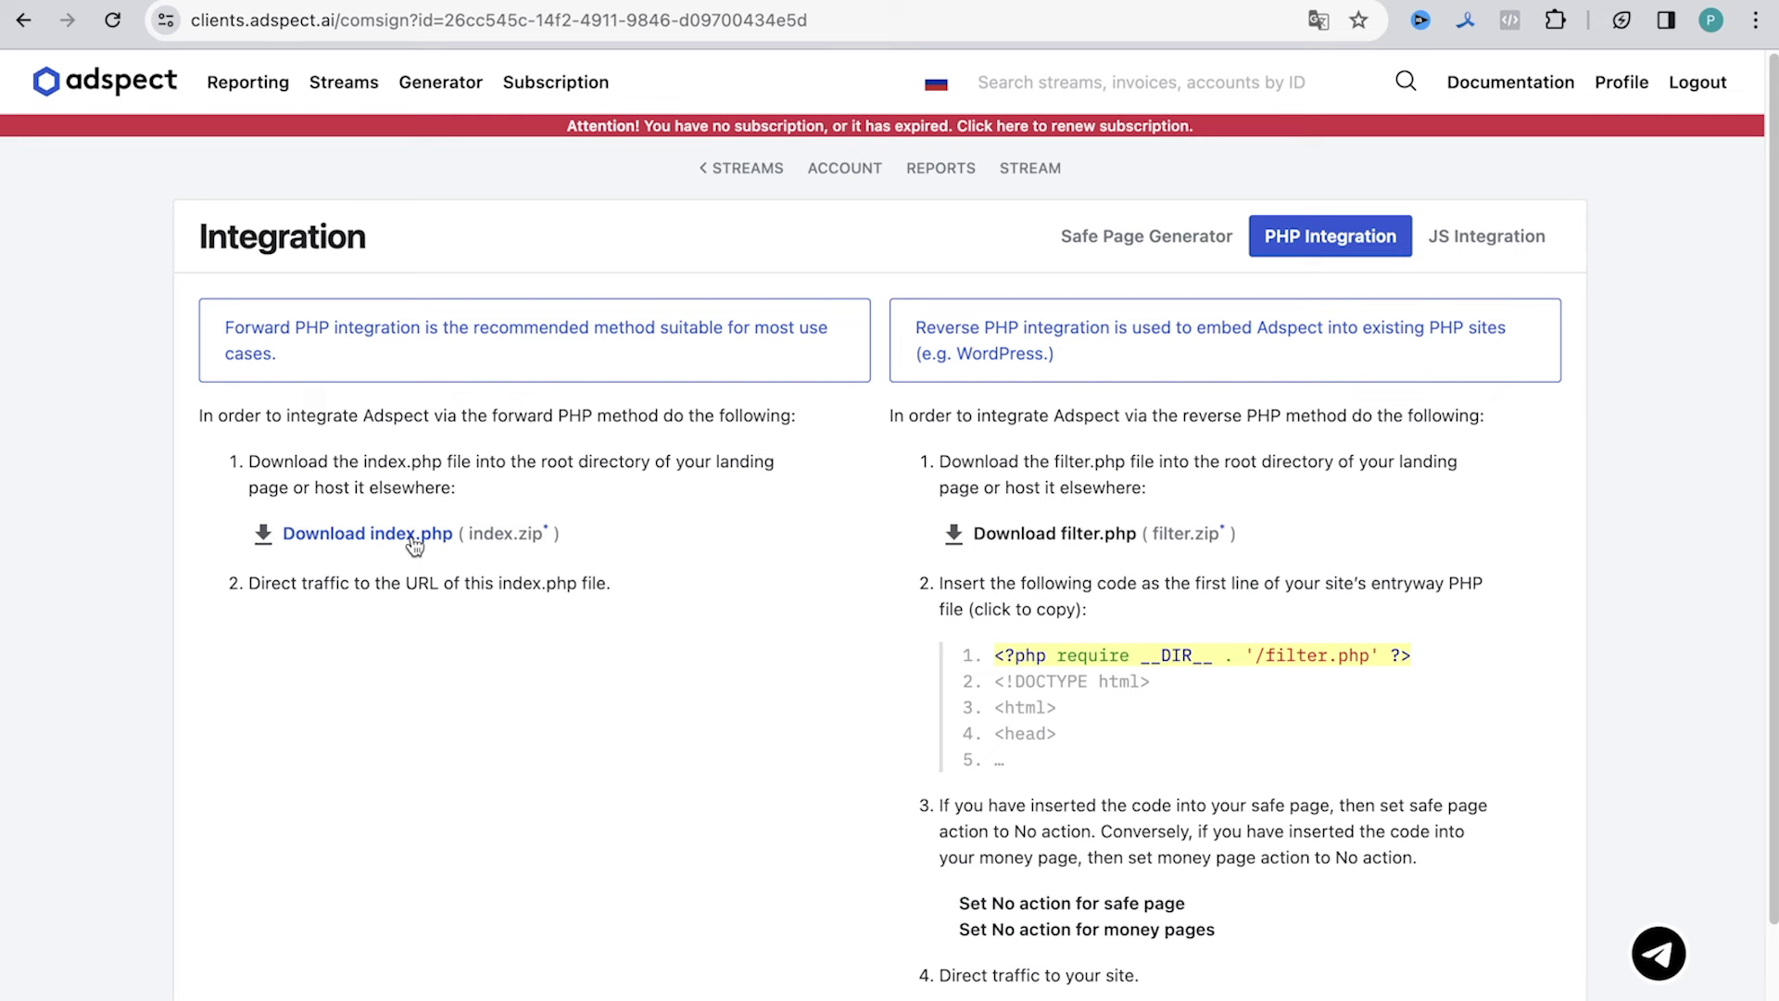
In the Safe Page Generator, choose Beauty theme, WordPress generator (PHP) and Slovak language.
left_click(471, 93)
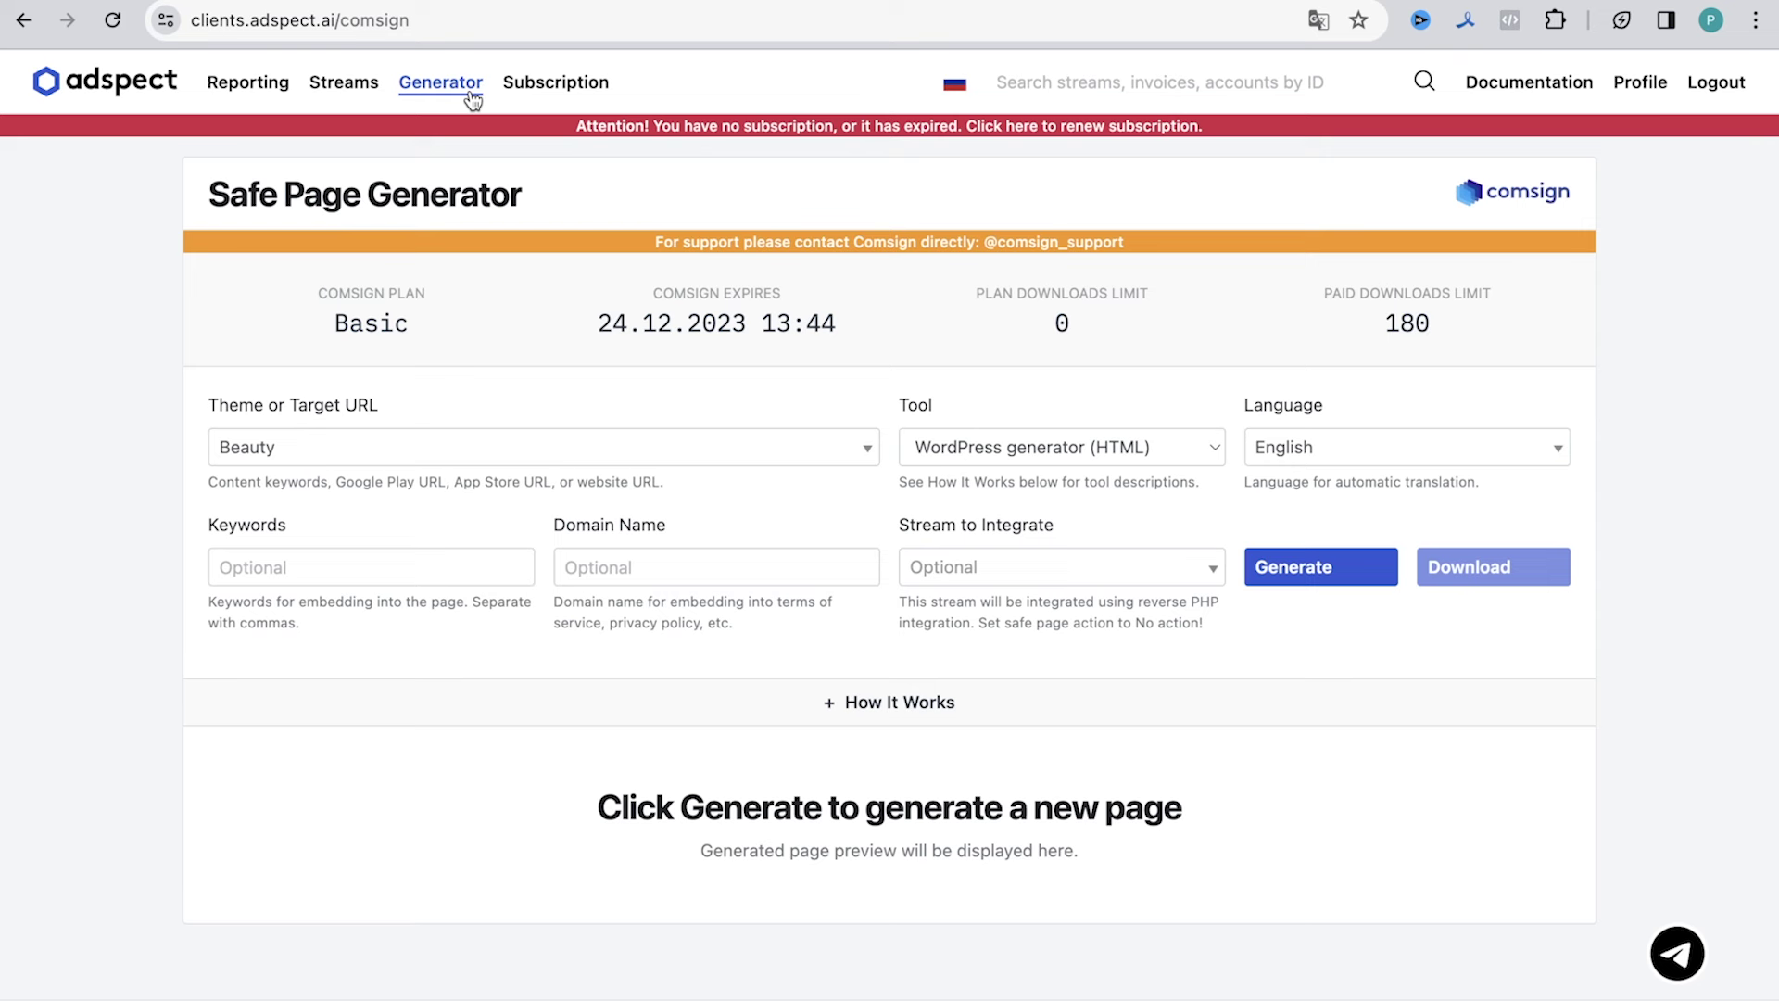
left_click(370, 446)
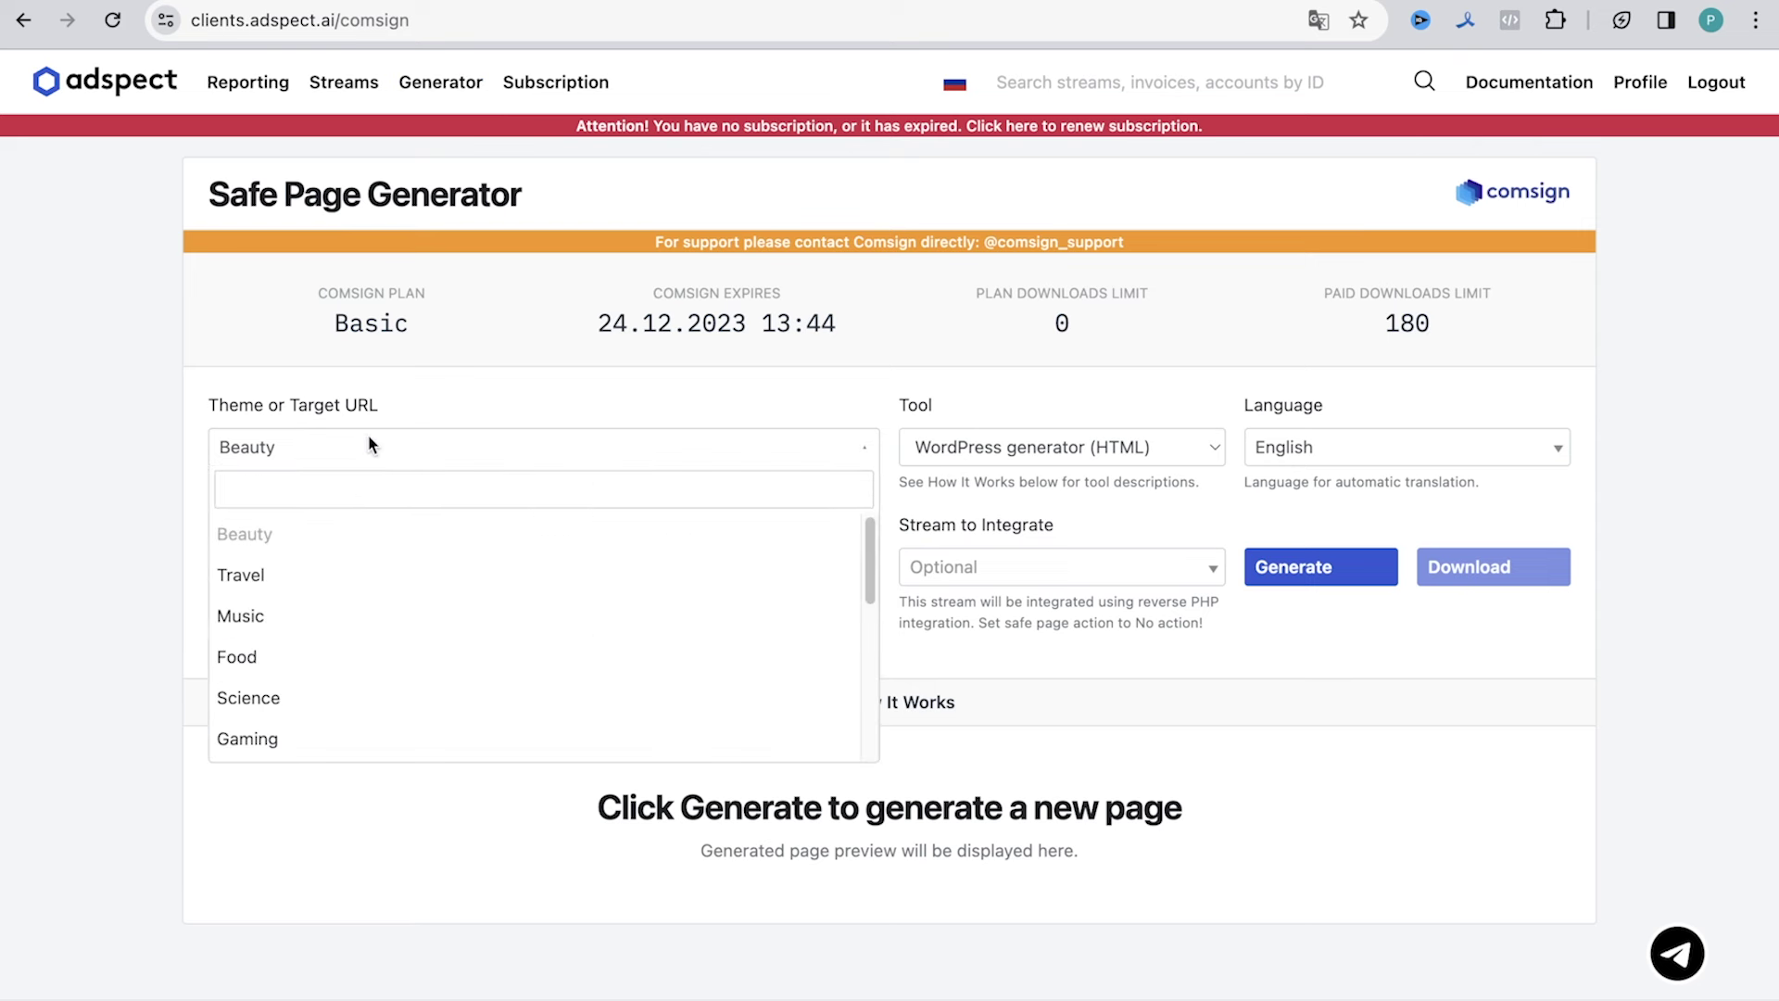
left_click(343, 532)
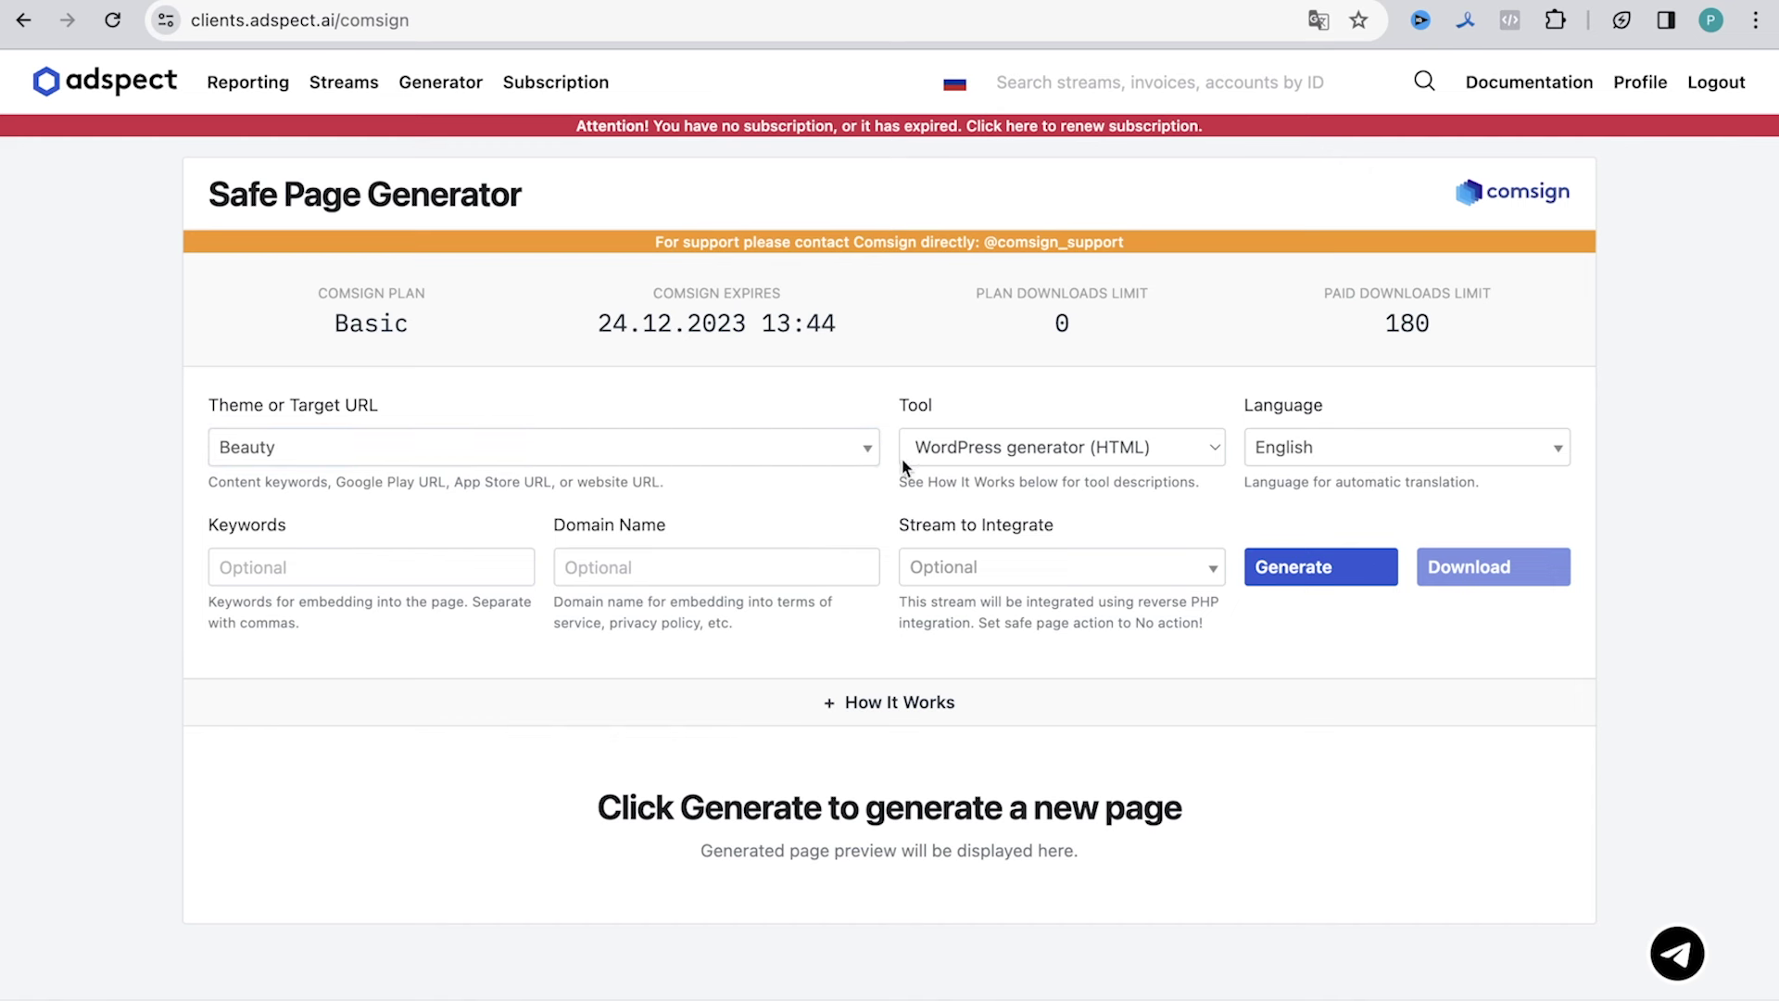
left_click(989, 449)
left_click(999, 472)
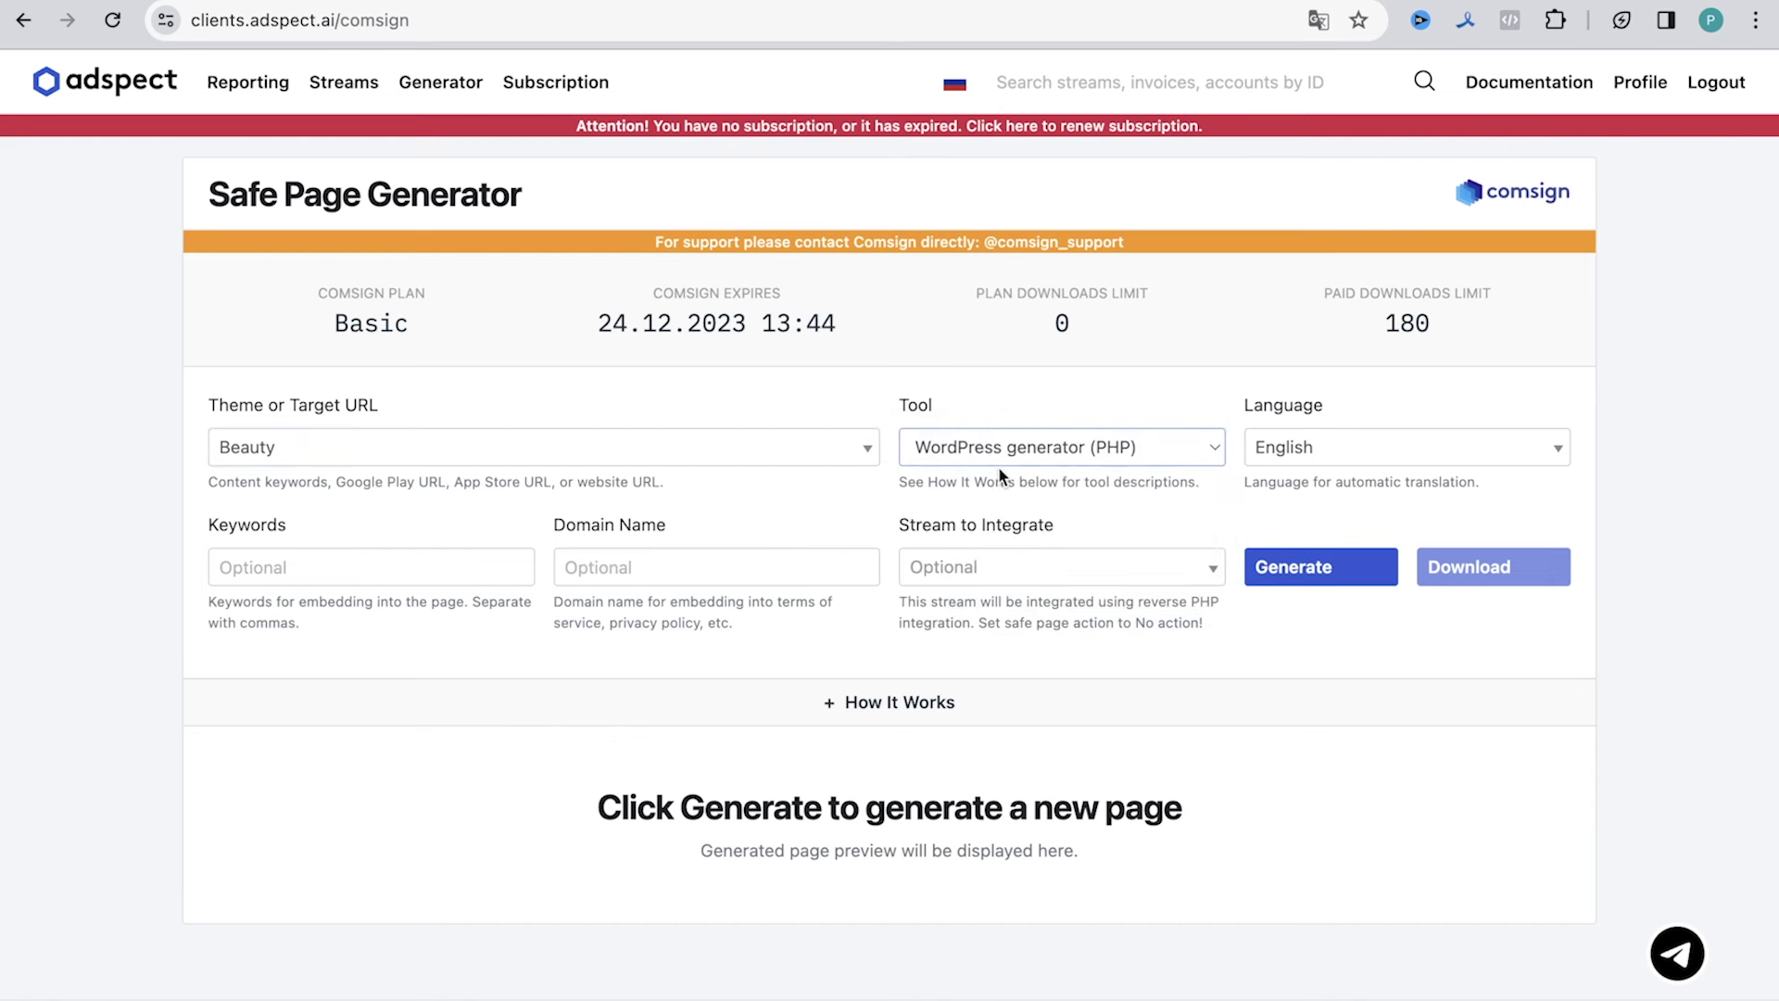
left_click(1260, 449)
type("slo")
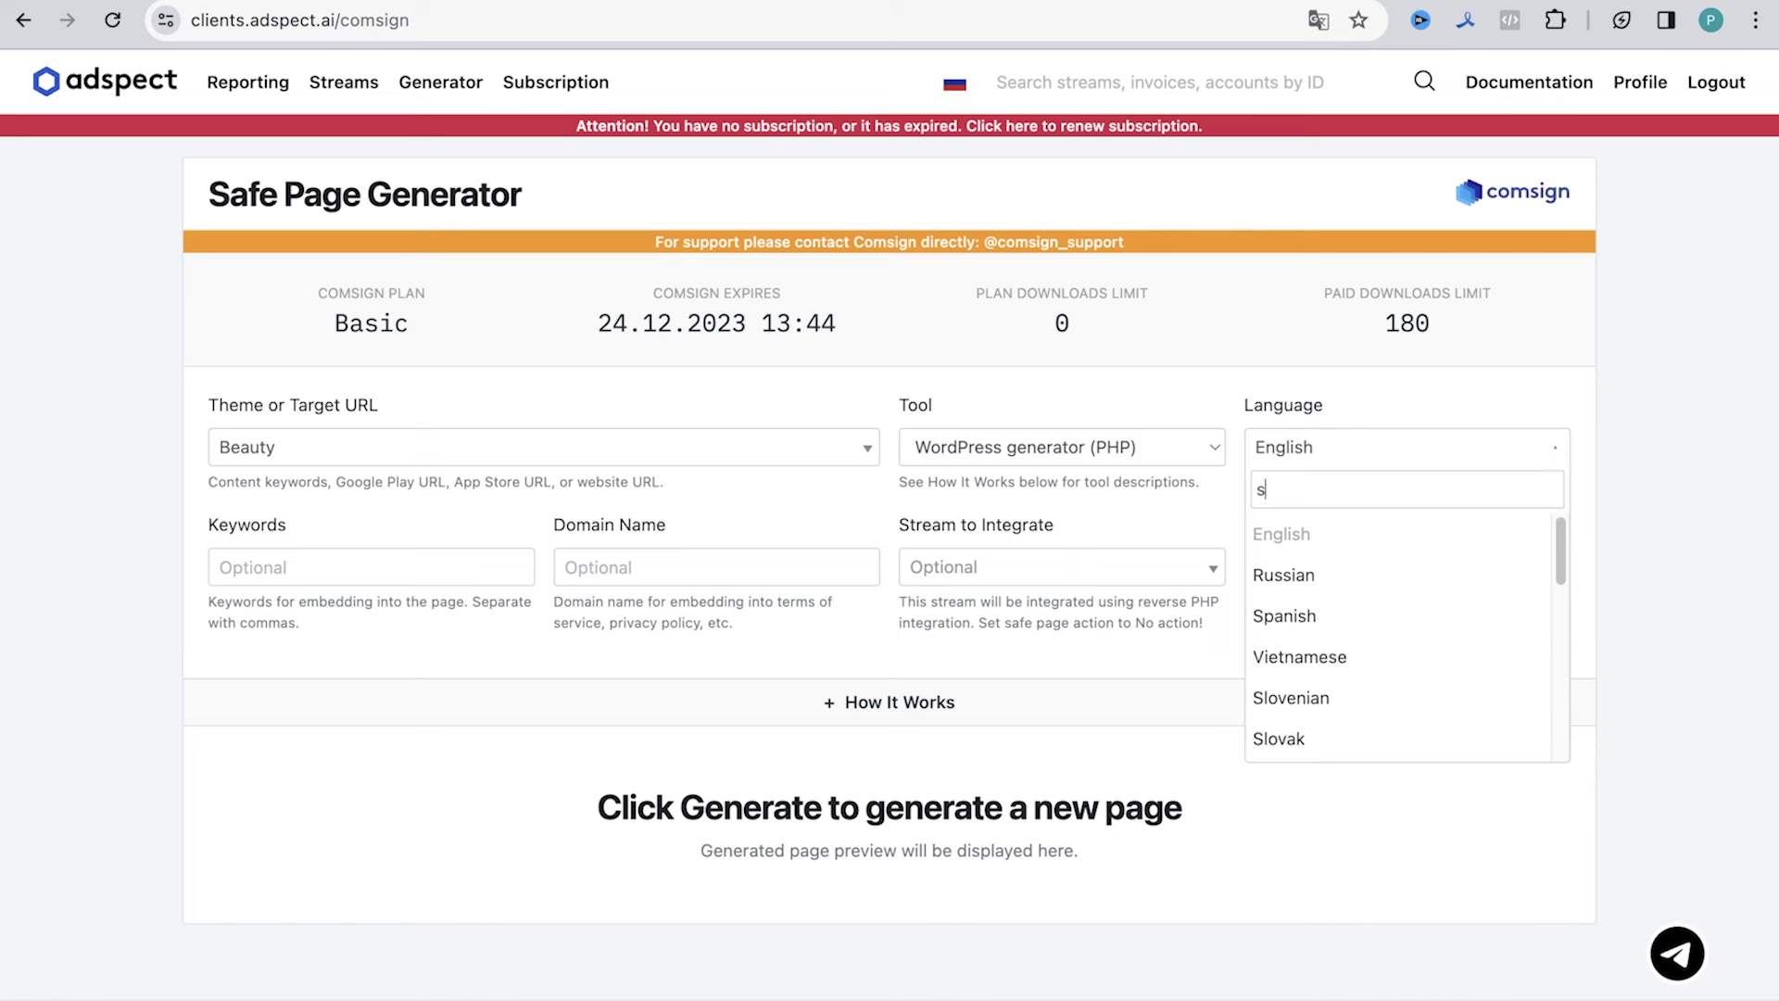
left_click(1297, 577)
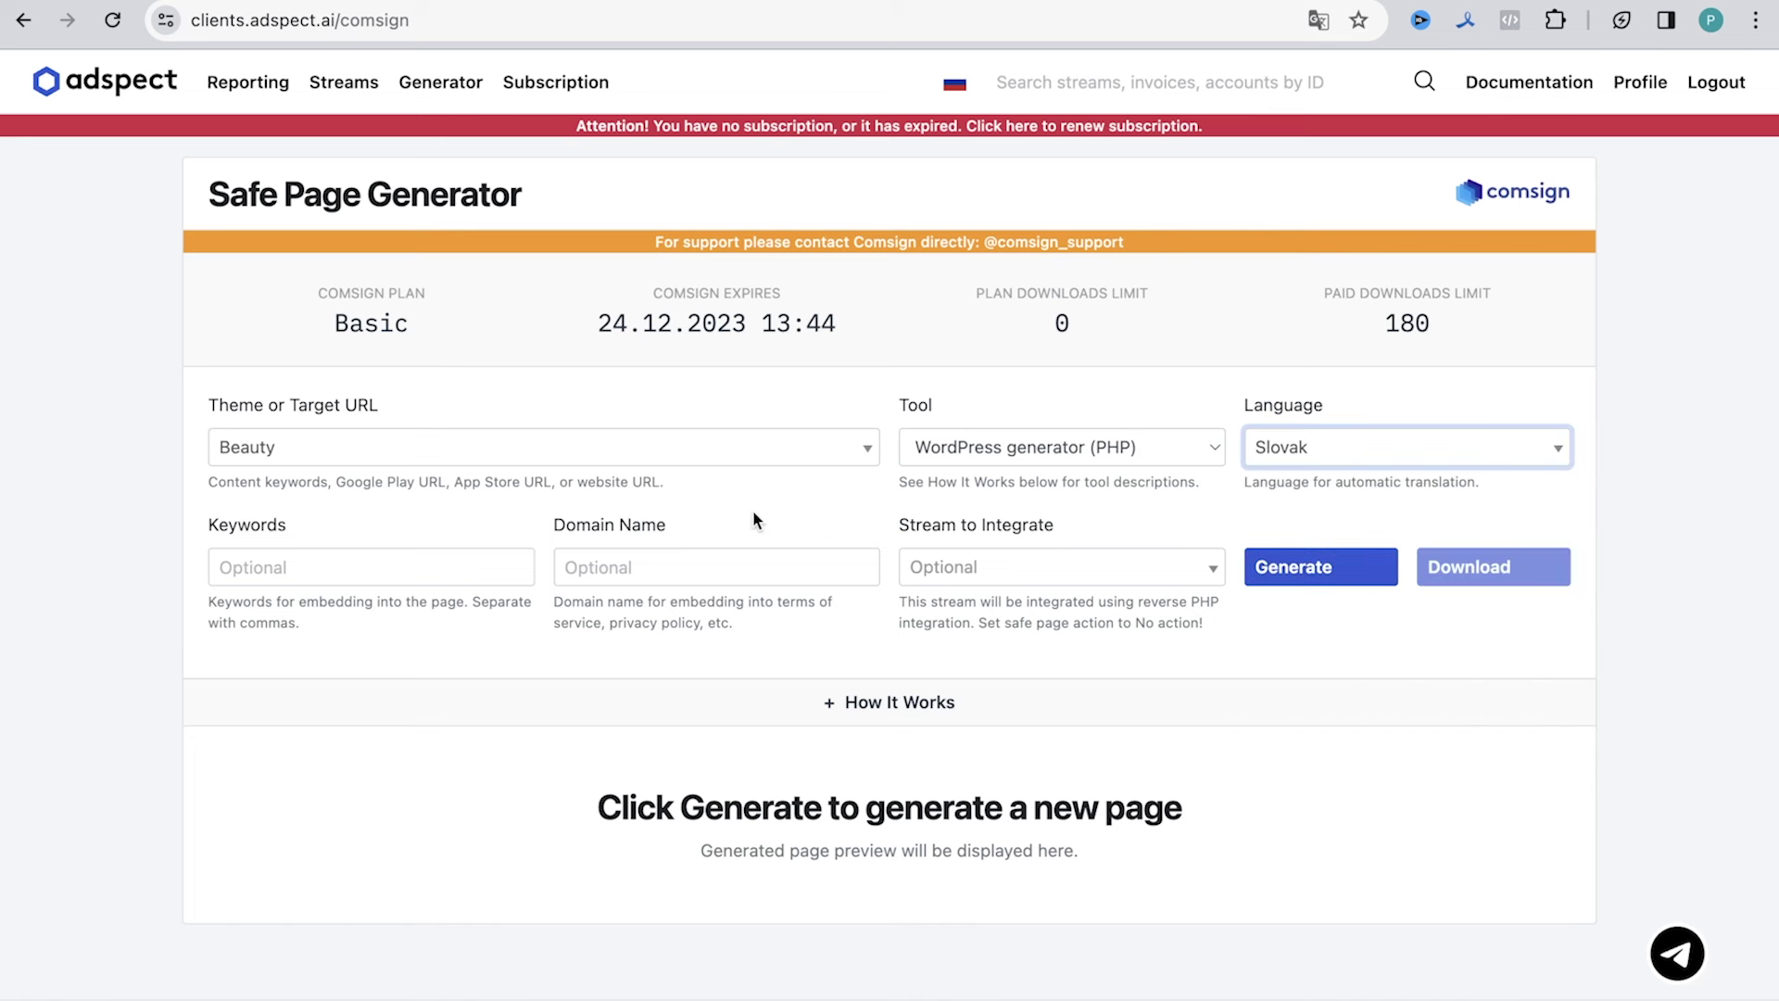
Paste the keyword 'diéta', leave the stream unselected, and generate the page.
left_click(357, 561)
type("diéta")
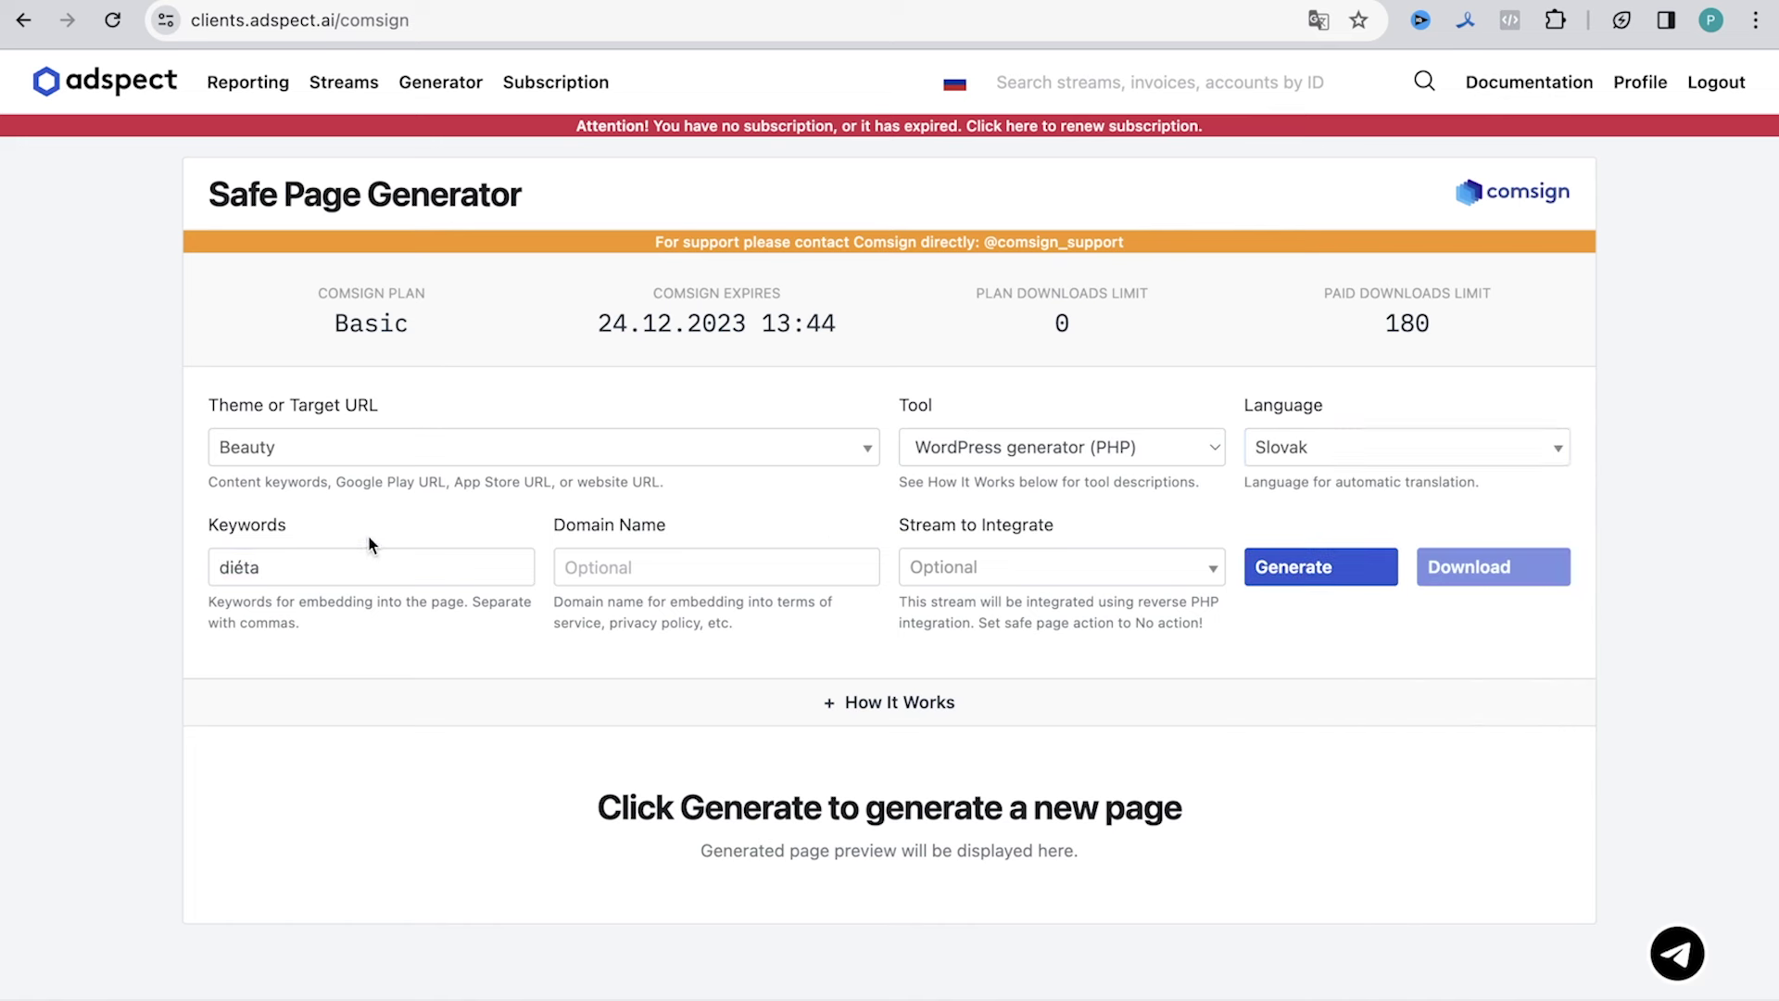
left_click(948, 566)
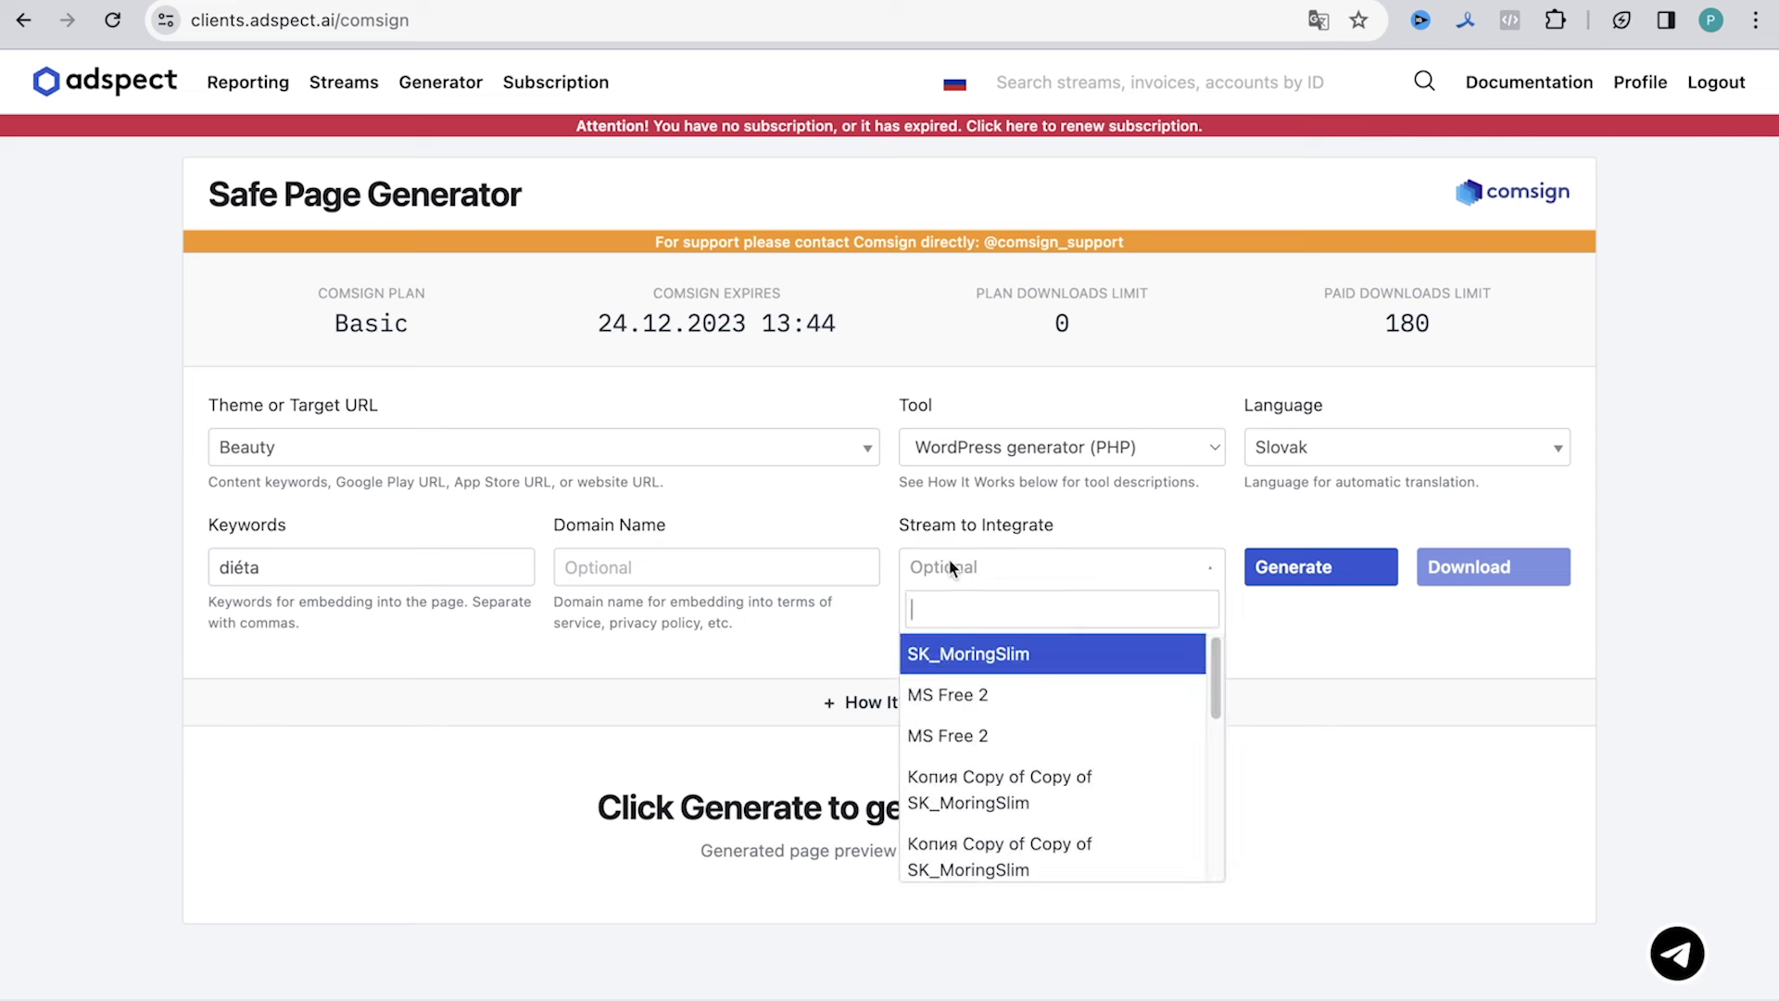
left_click(1035, 532)
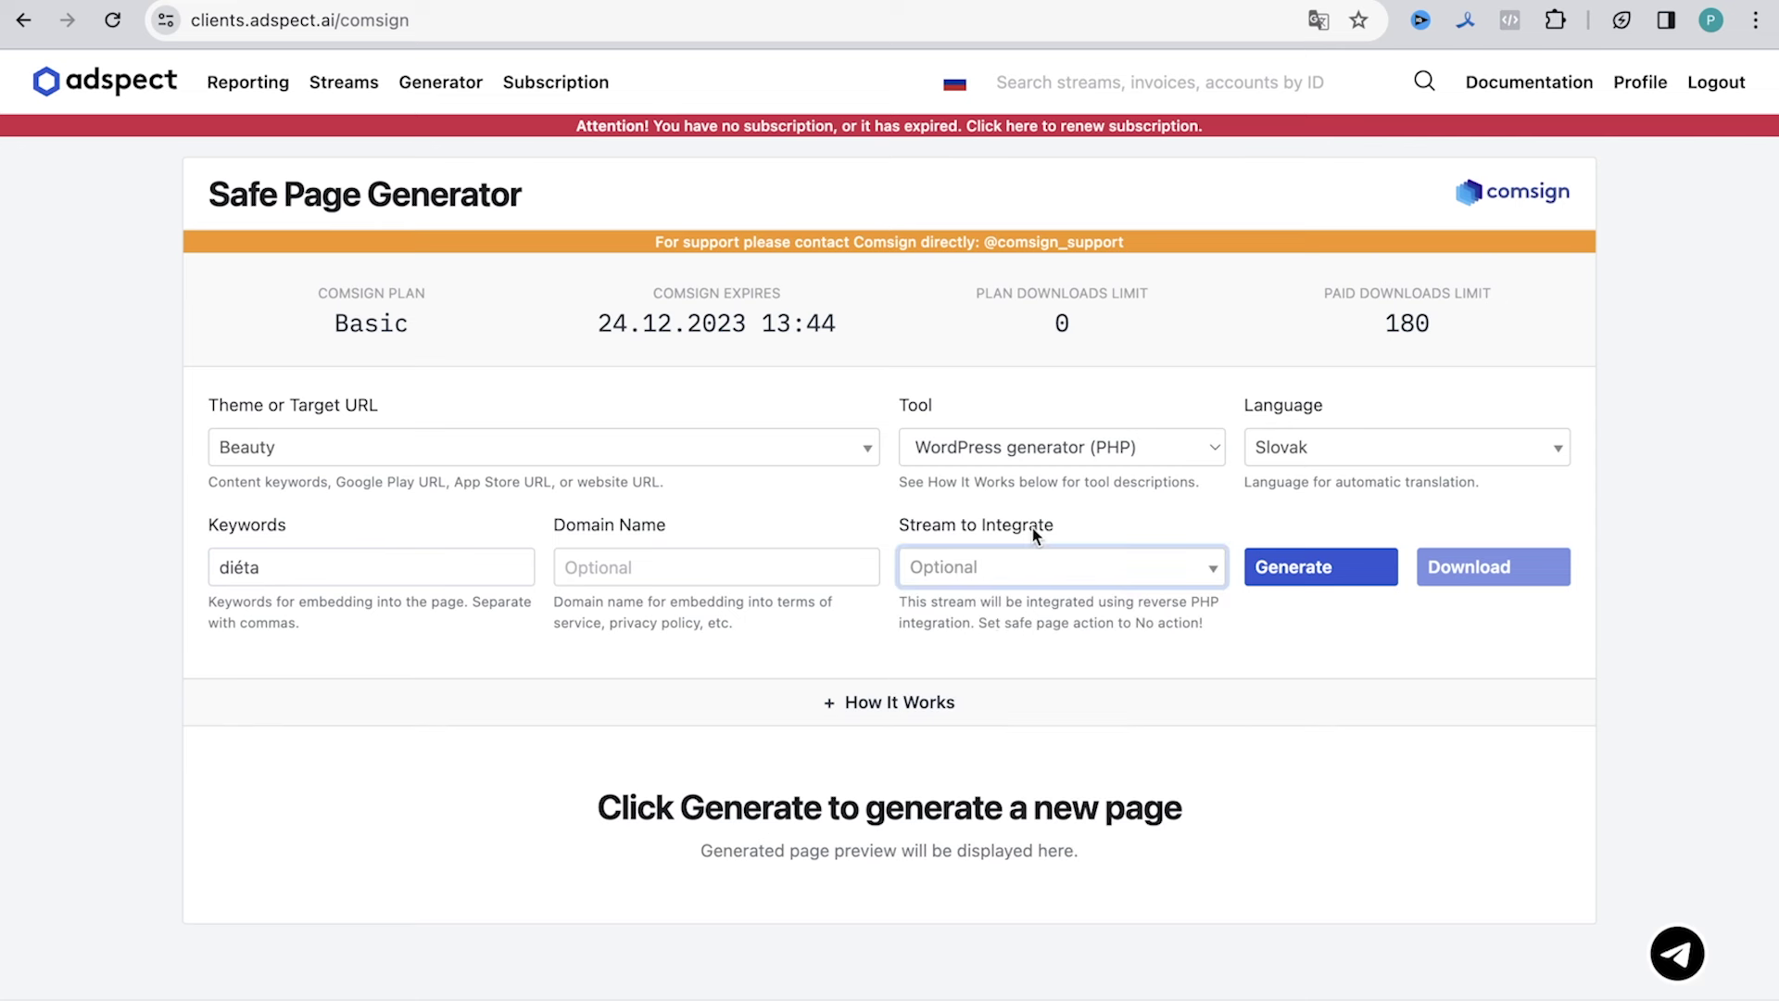
left_click(1297, 569)
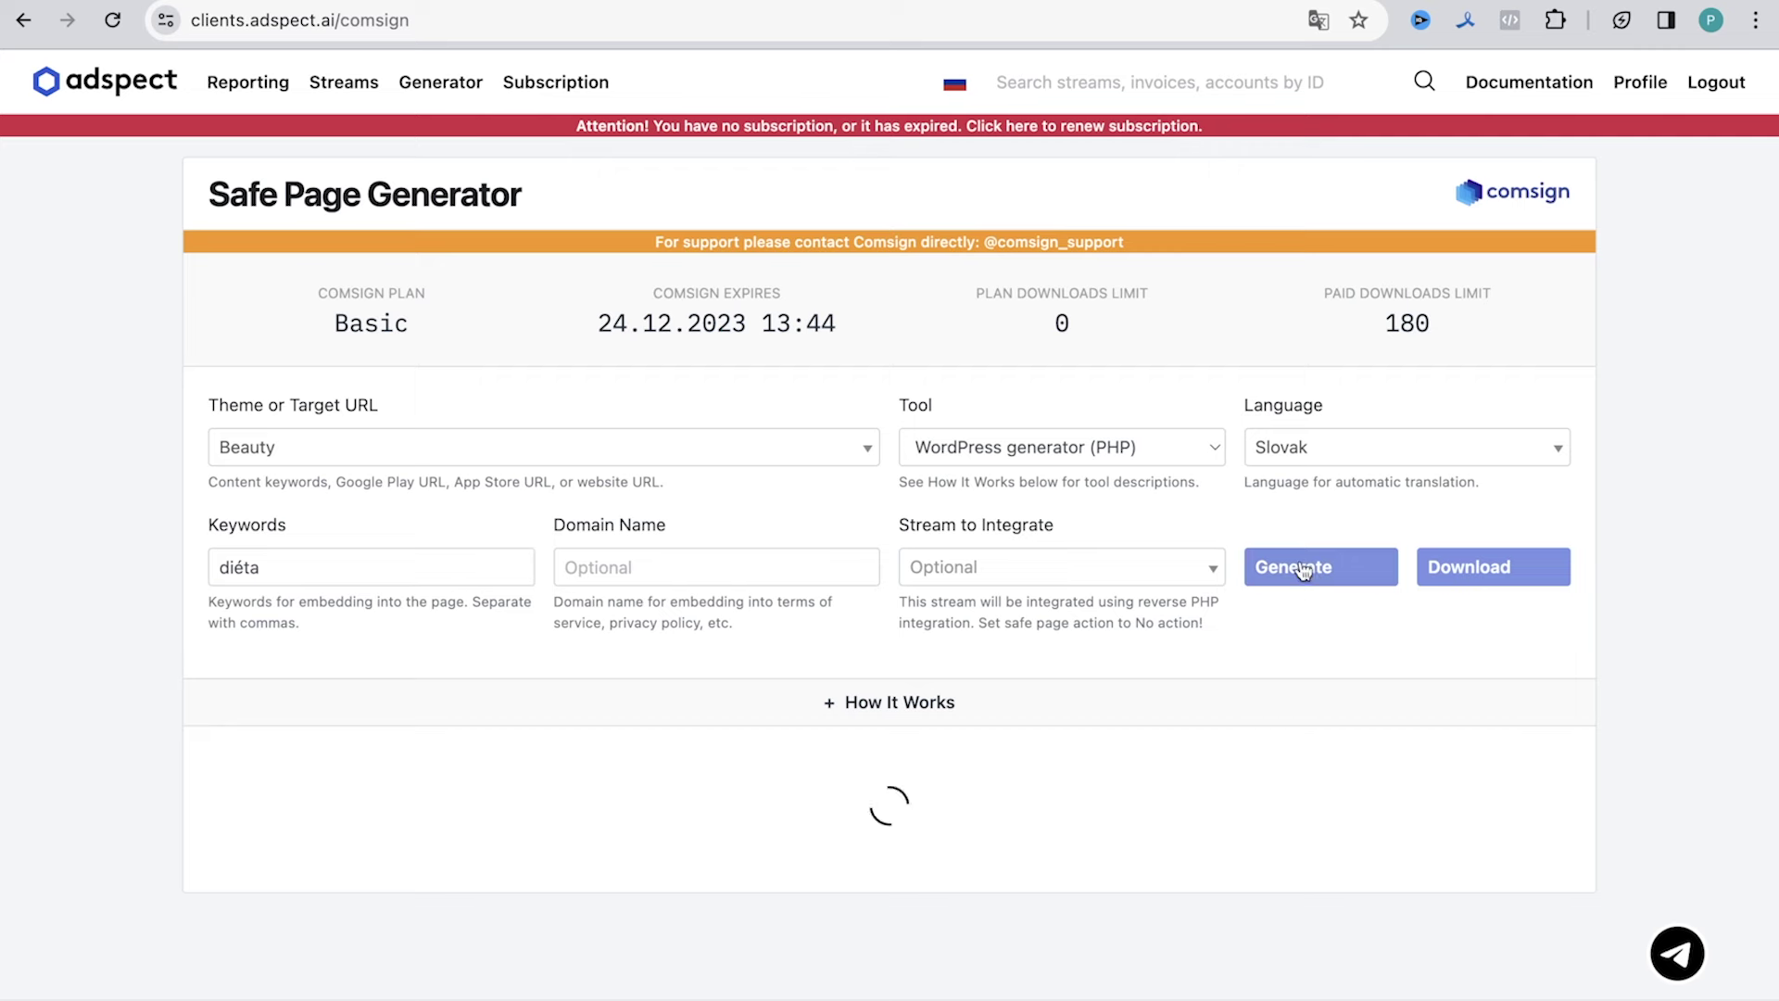
Scroll through the Slovak Hair care preview and the hairofthebride.com/beauty Glow up blog.
scroll(1286, 769, "down", 9)
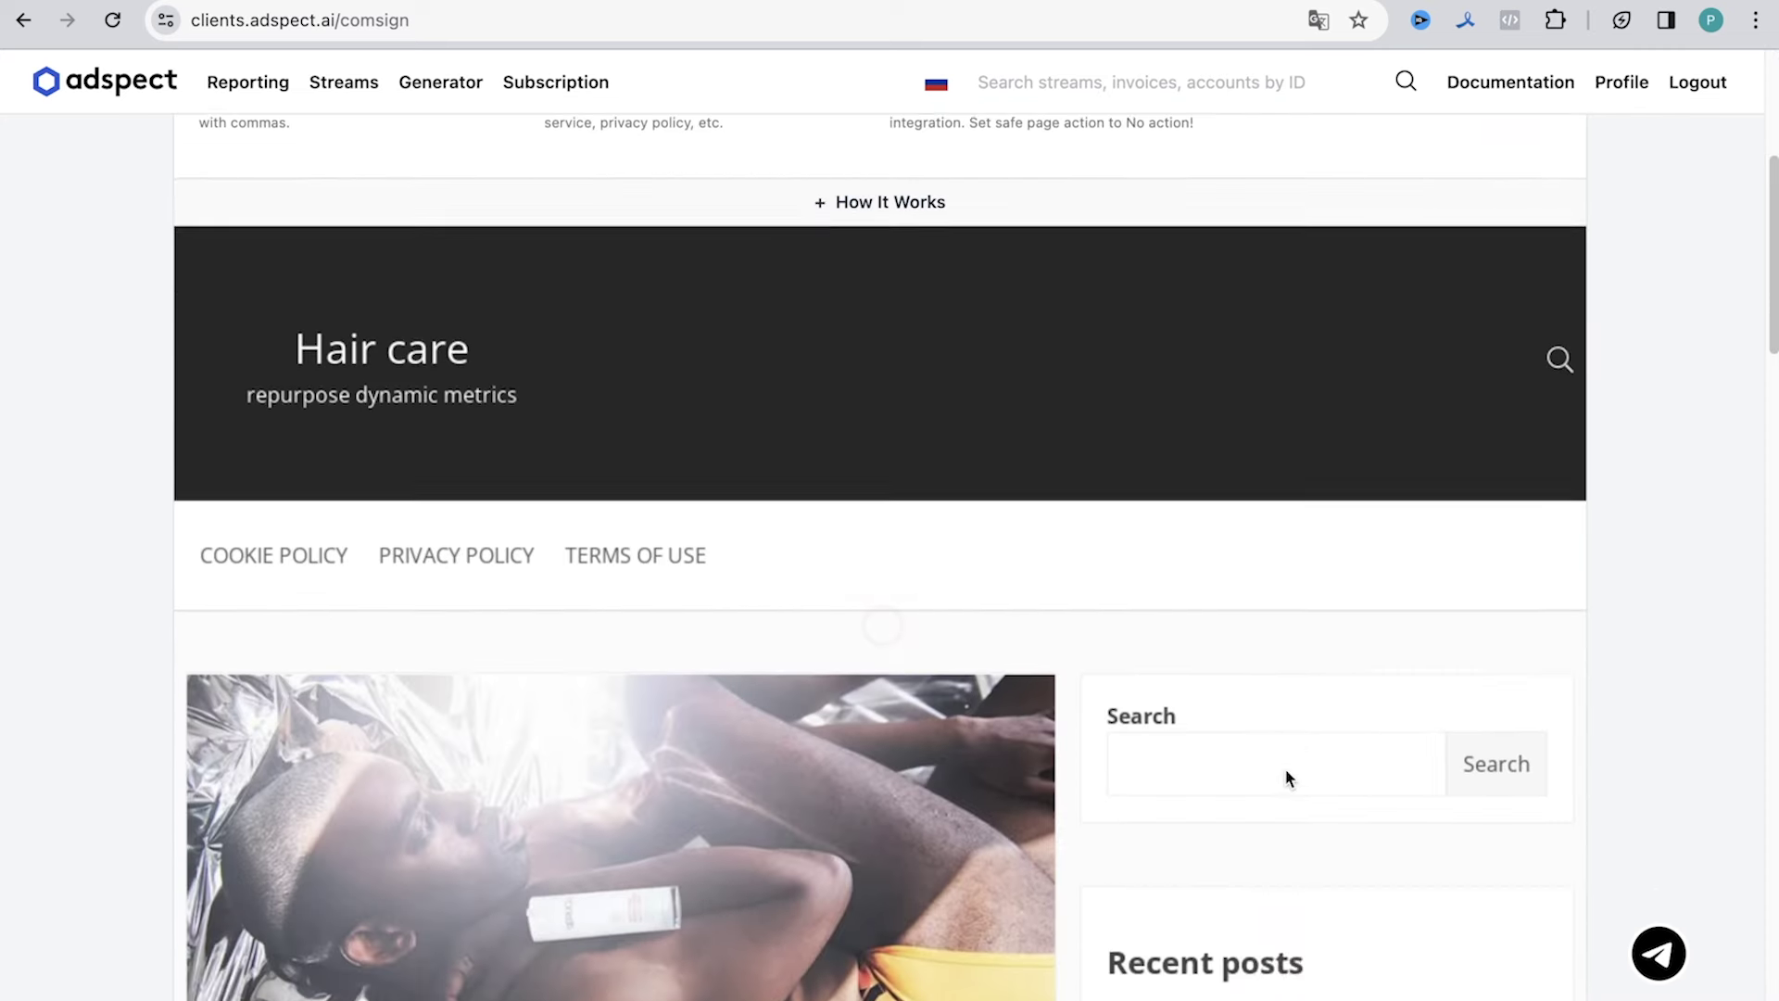
scroll(1286, 776, "down", 15)
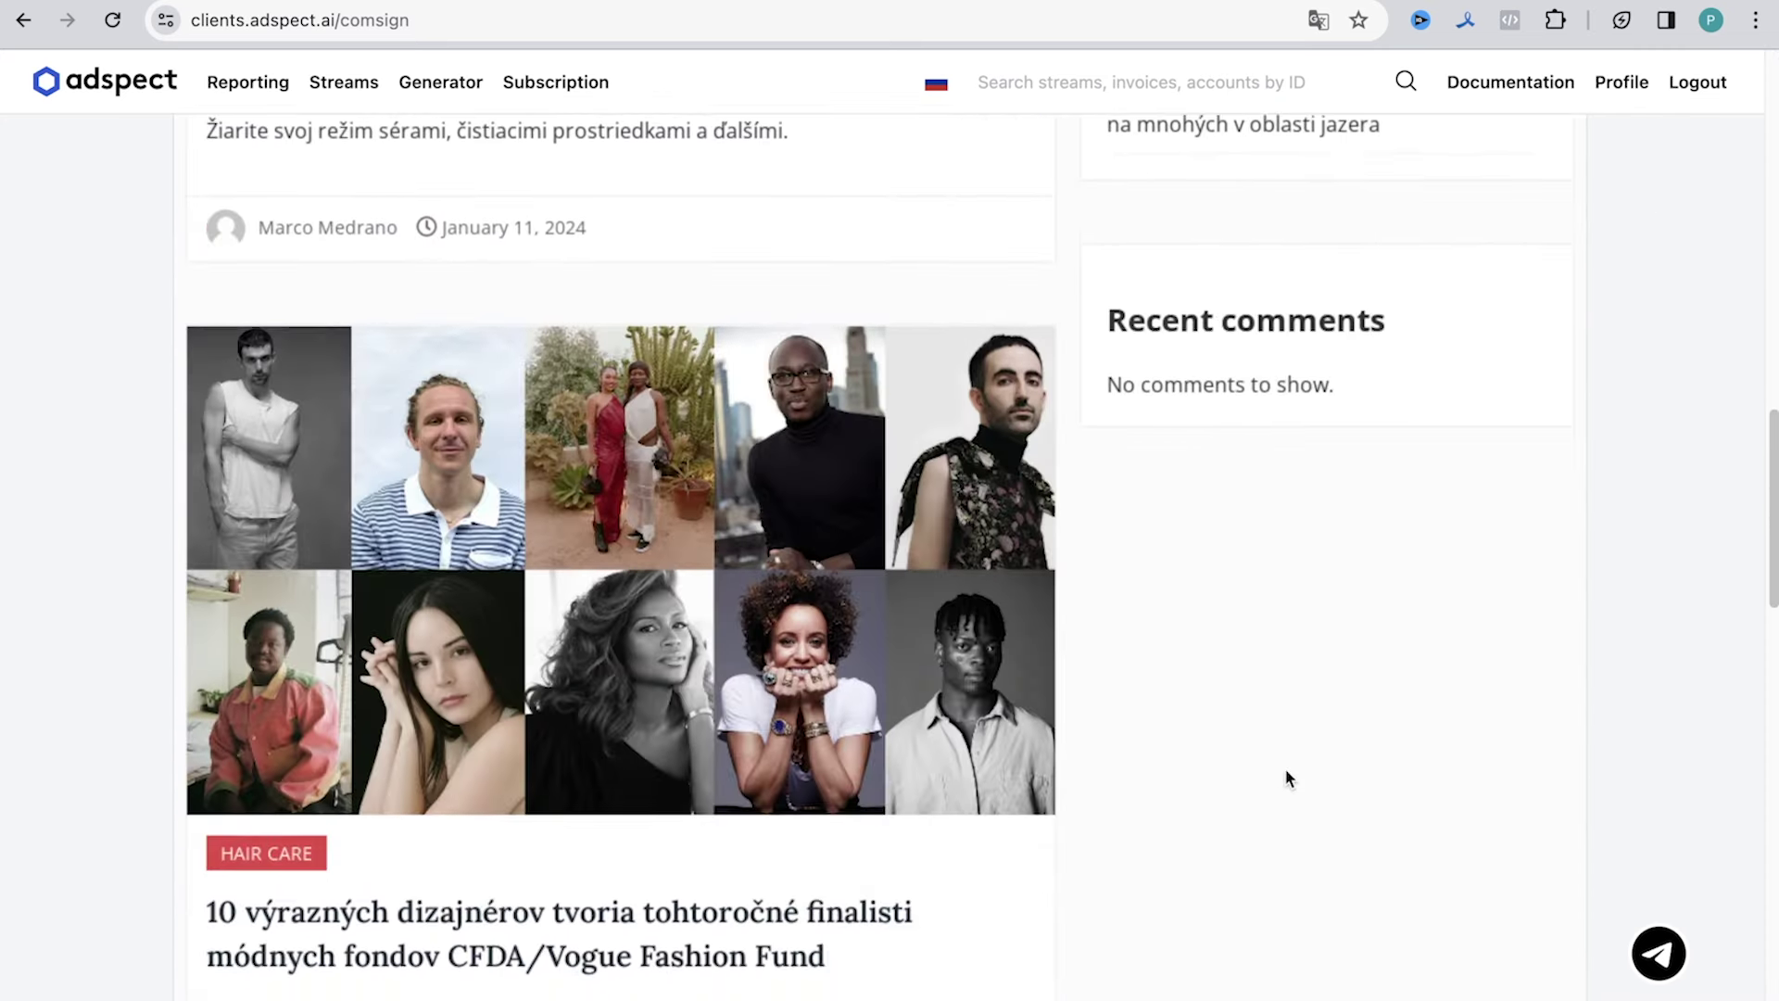
scroll(1288, 777, "down", 12)
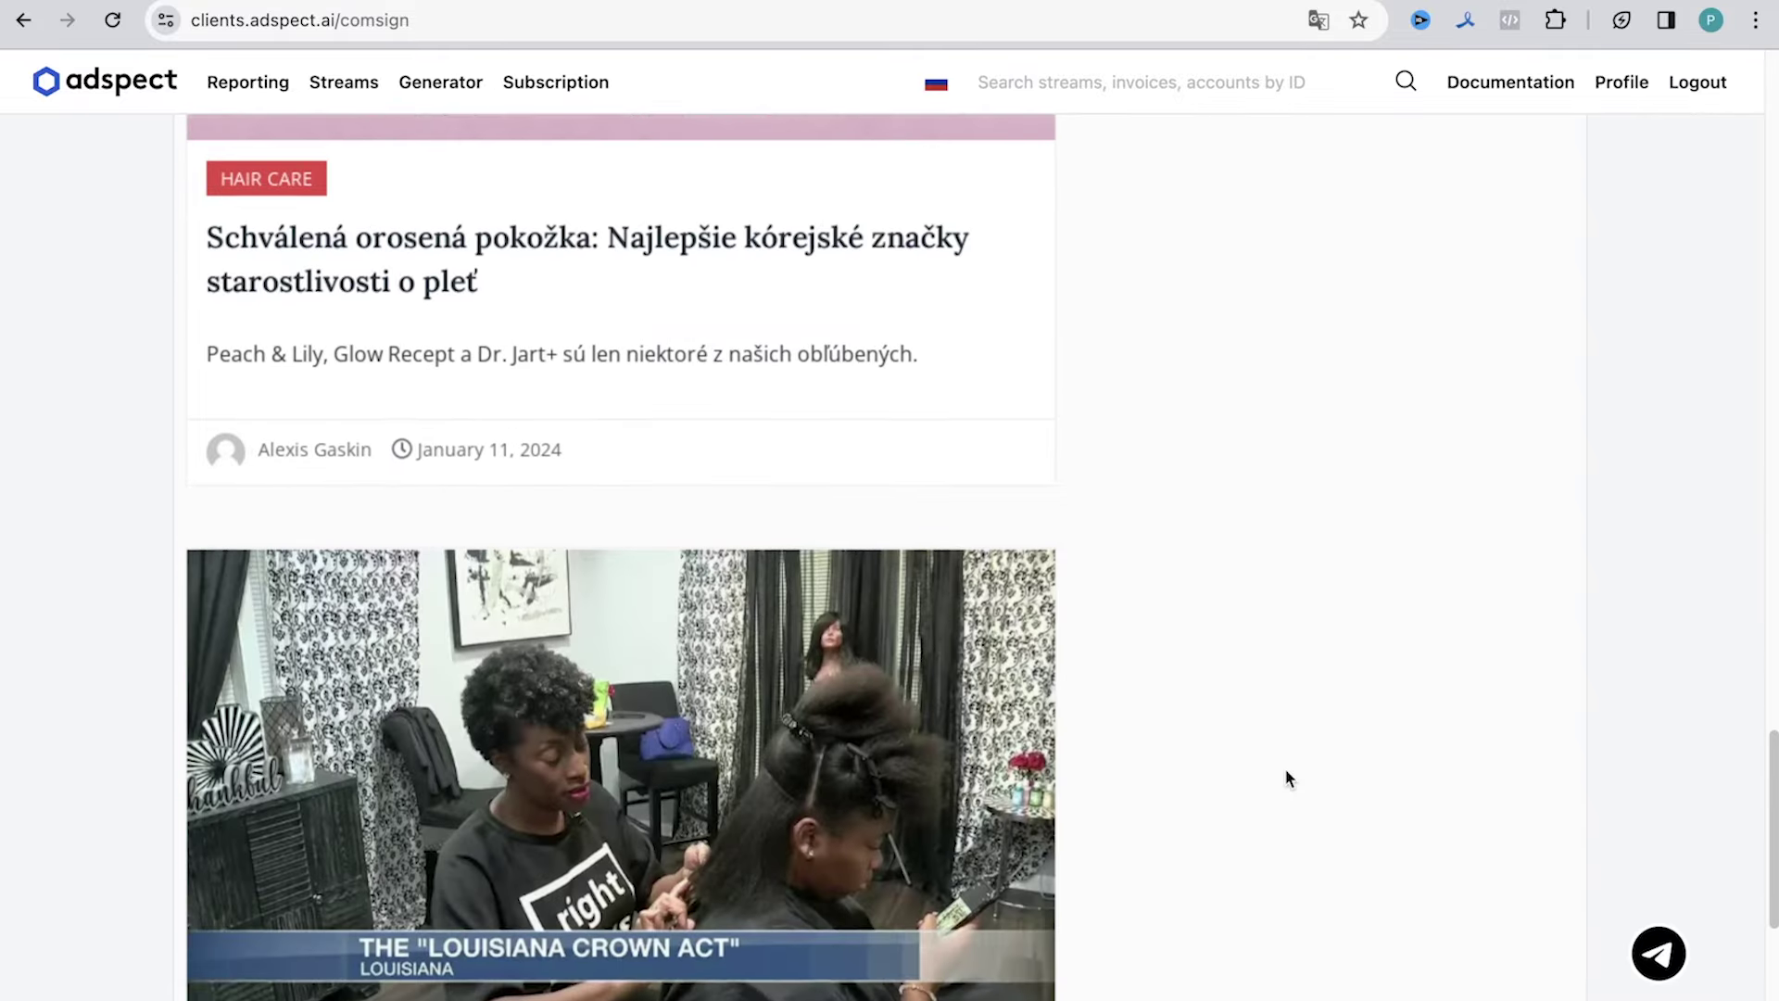
scroll(1284, 767, "down", 3)
scroll(1284, 767, "up", 20)
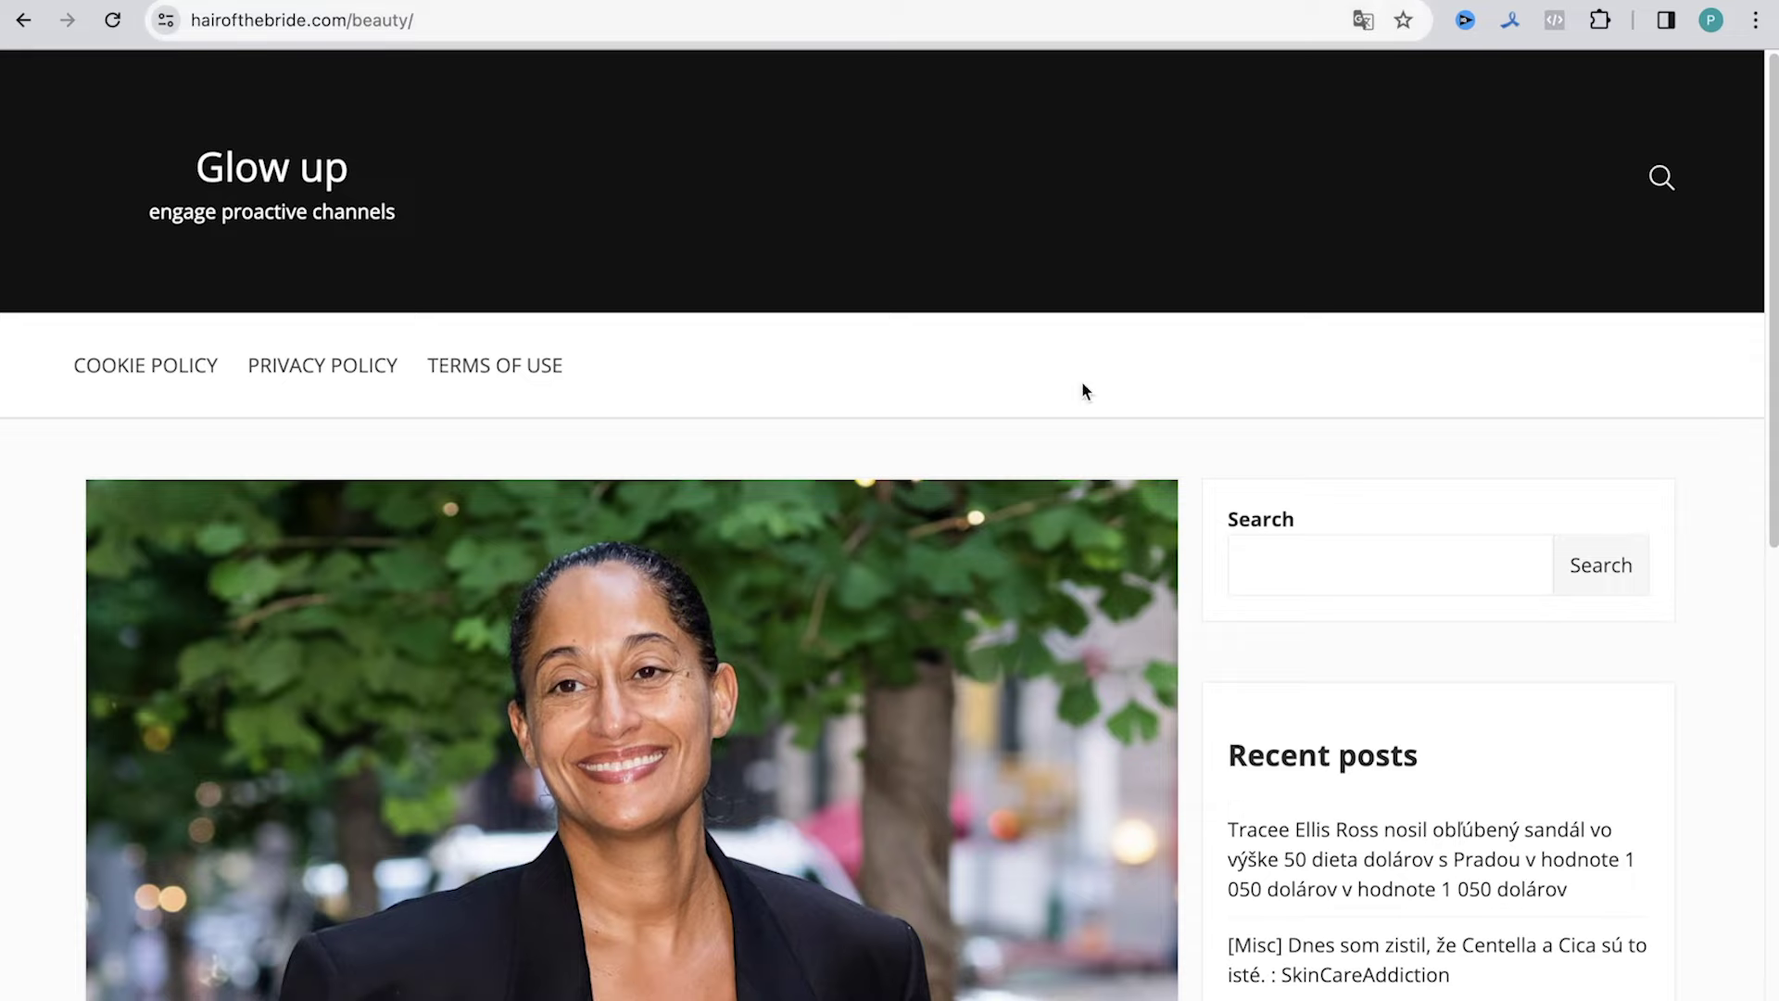
scroll(1082, 388, "down", 2)
scroll(1082, 388, "down", 3)
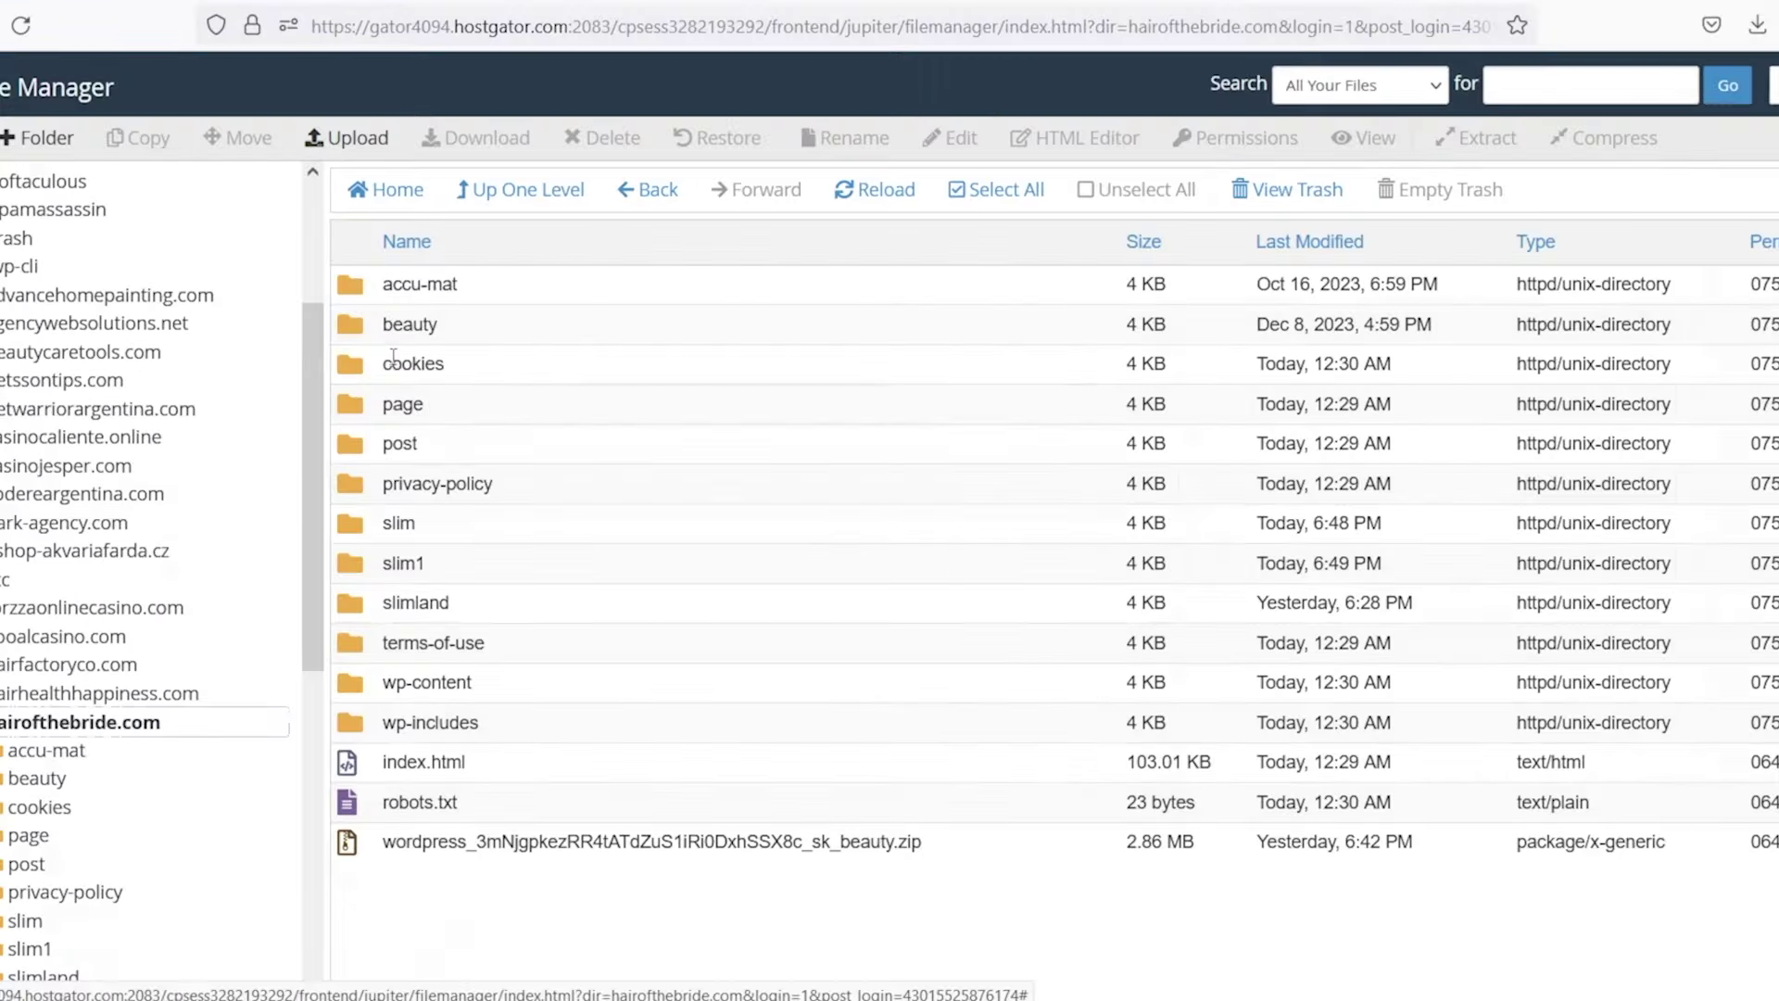
Upload the generated safe page zip into the hairofthebride.com/beauty folder.
double_click(425, 195)
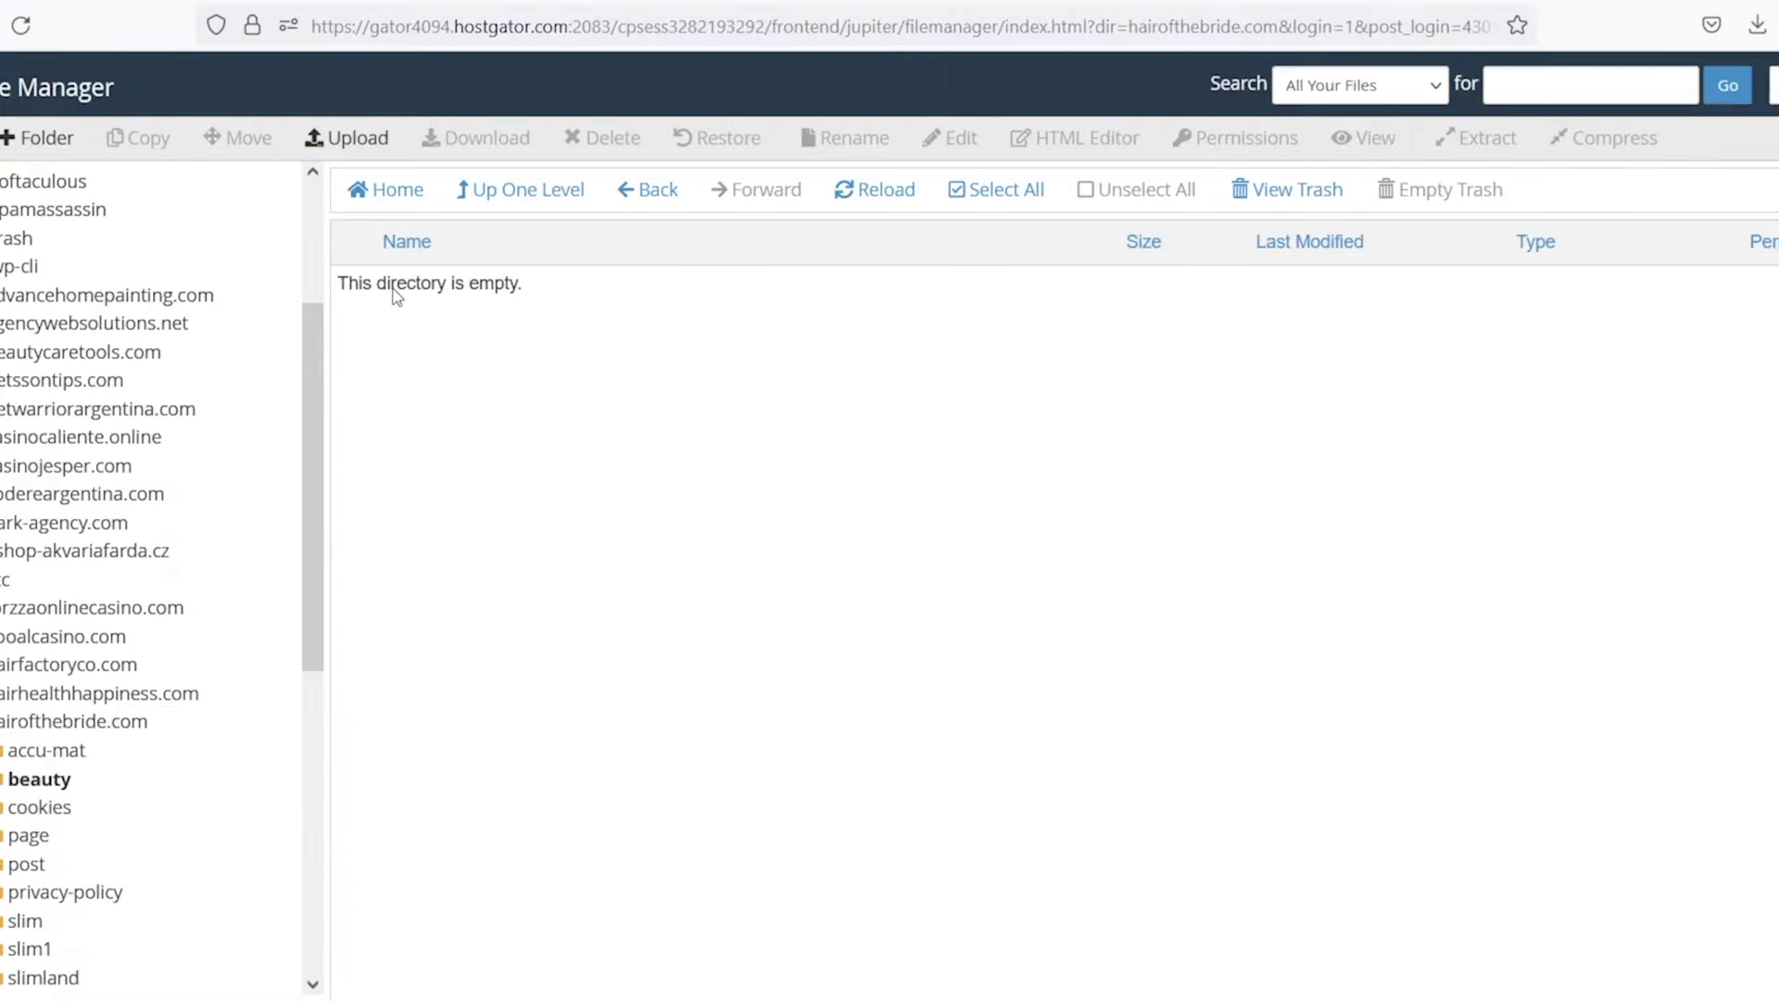
left_click(457, 130)
left_click(889, 504)
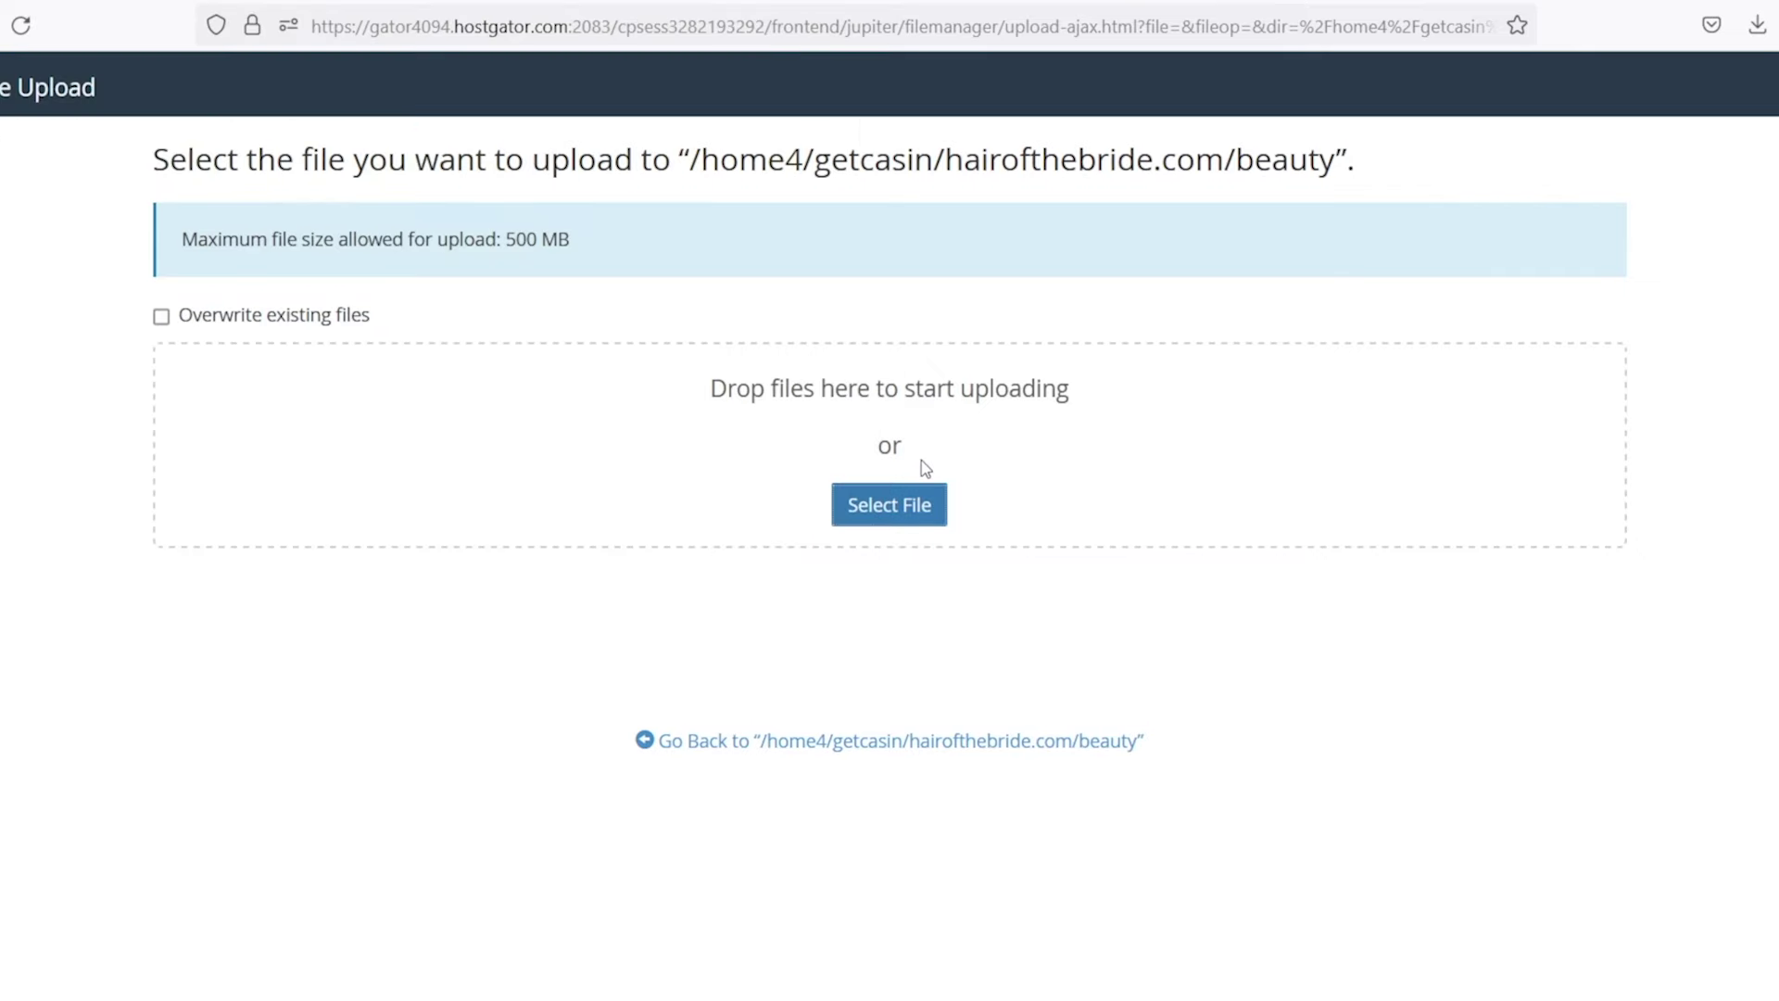
left_click(1046, 743)
Extract the uploaded zip archive into the beauty folder.
right_click(438, 283)
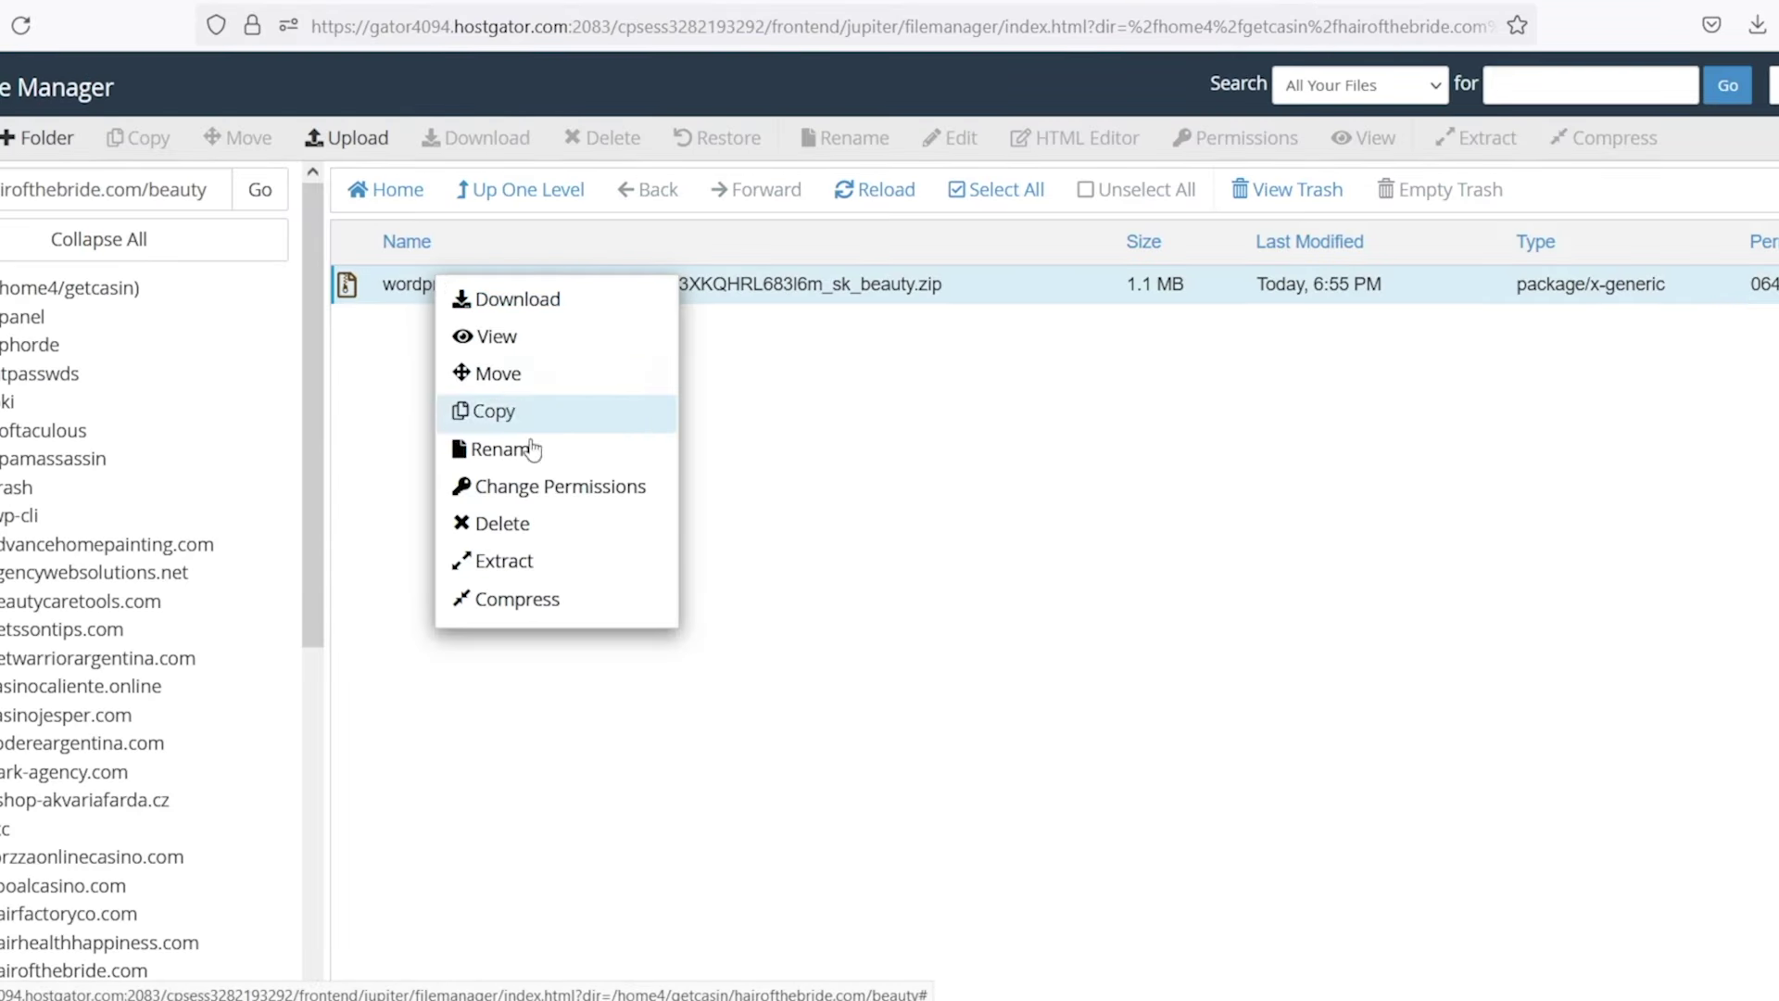
left_click(505, 560)
left_click(1095, 662)
left_click(1310, 790)
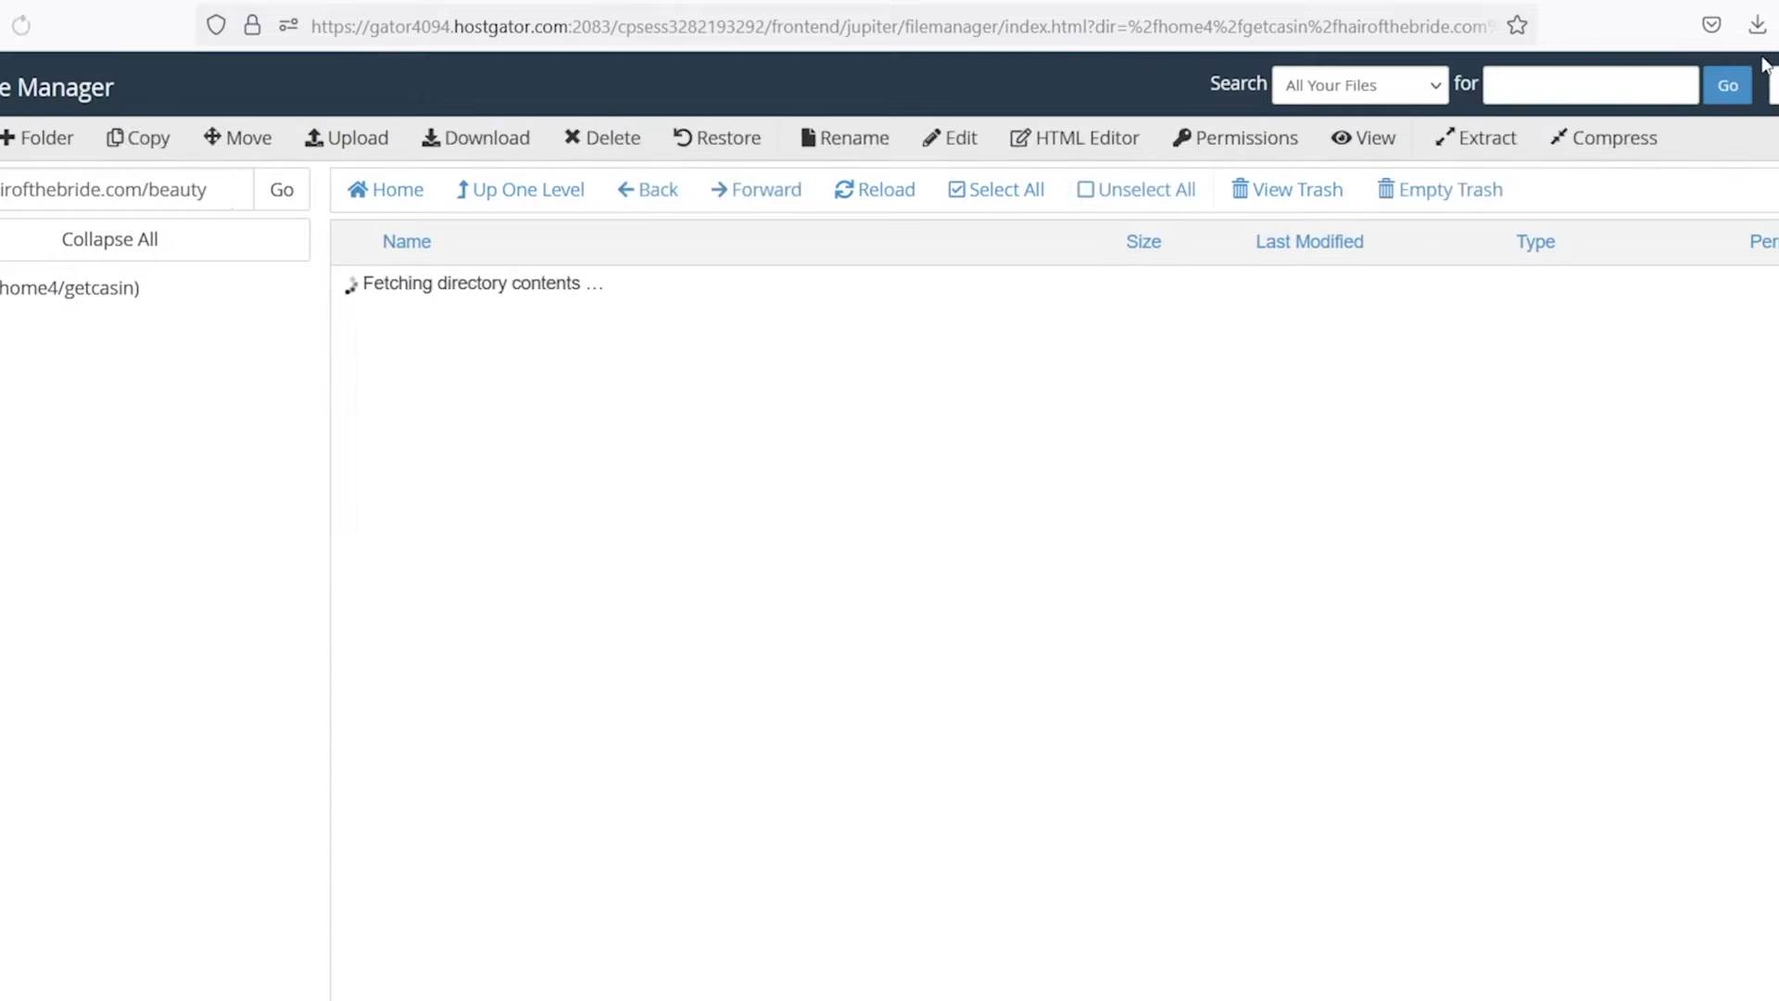
Start a new file upload in the slimland folder.
left_click(79, 969)
left_click(346, 137)
left_click(889, 505)
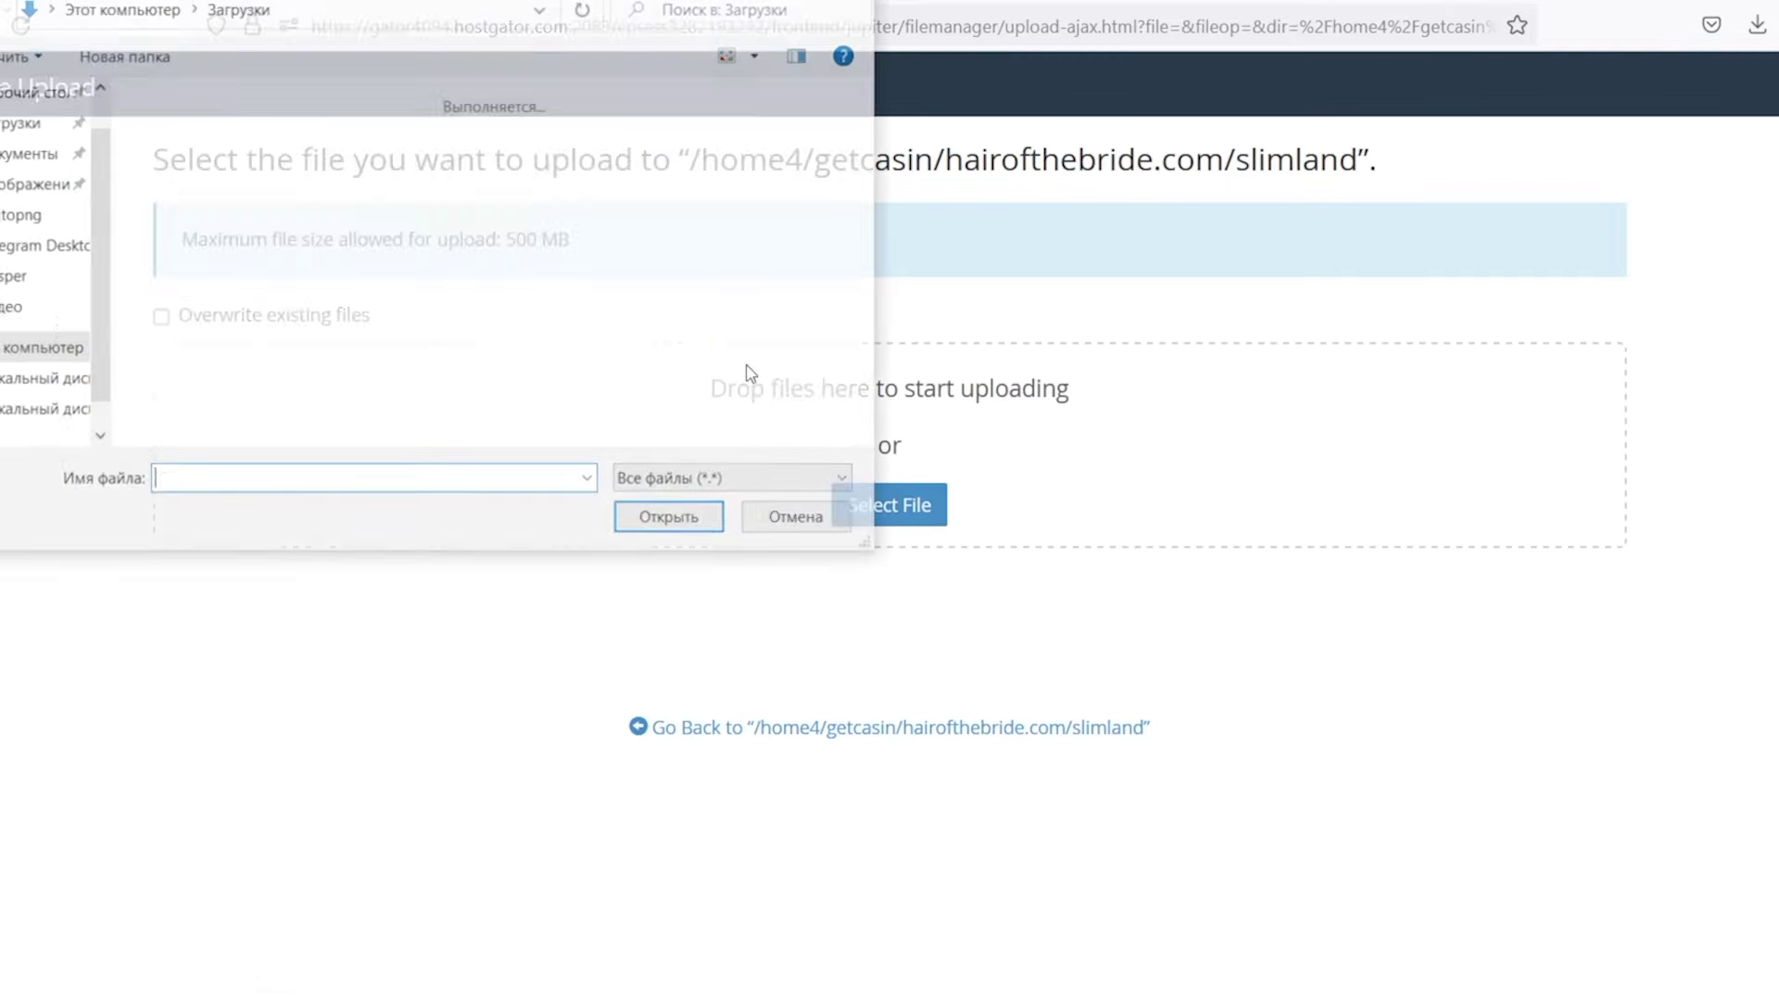
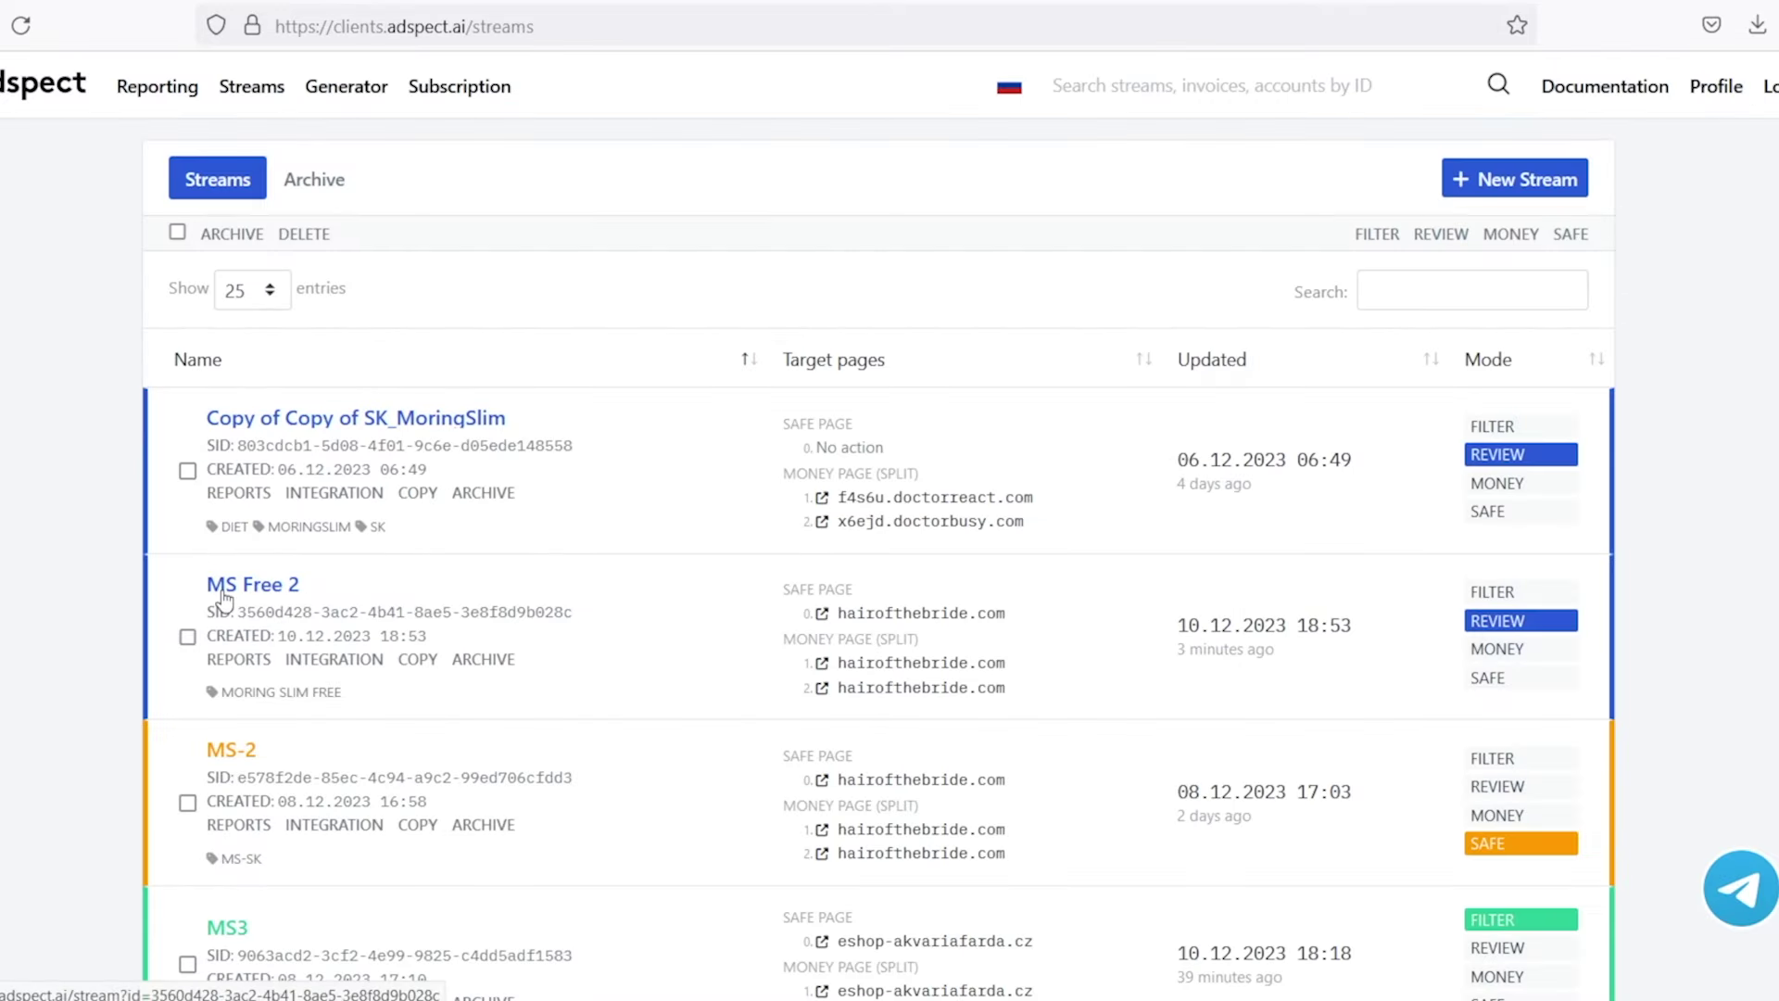
Reopen the MS Free 2 stream, review its Basic Settings mode, and save it with Update Stream.
left_click(223, 593)
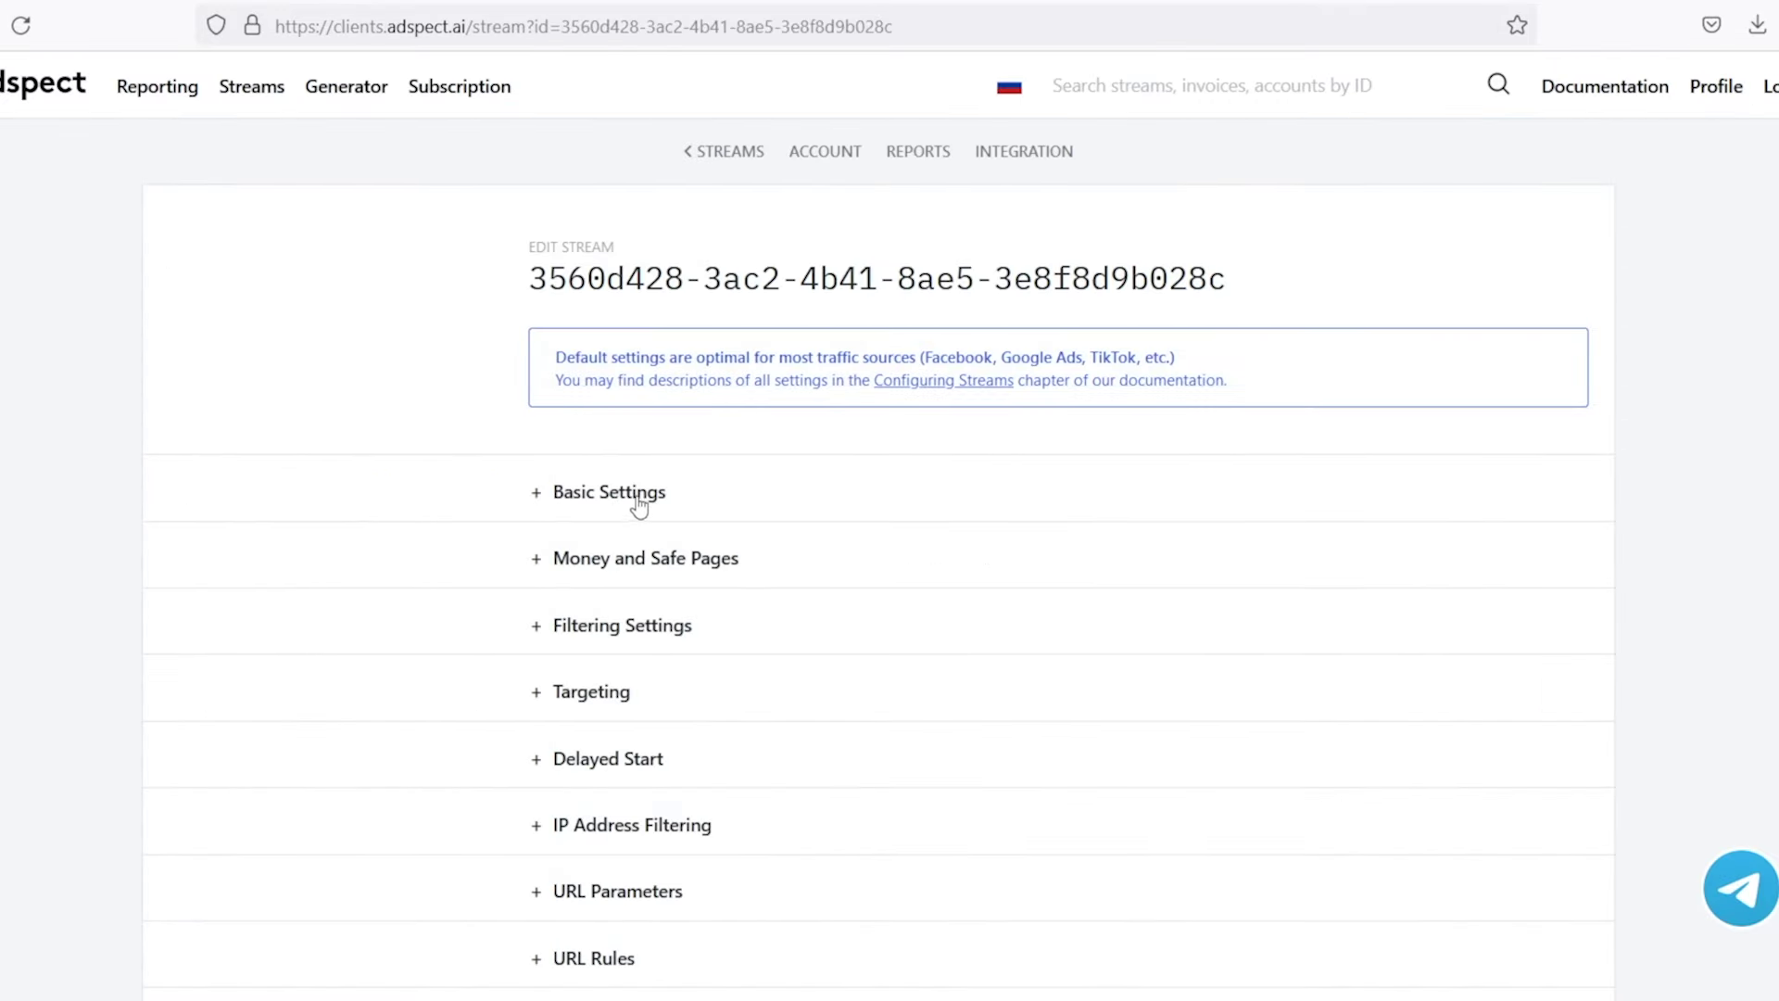
left_click(638, 493)
scroll(630, 510, "down", 4)
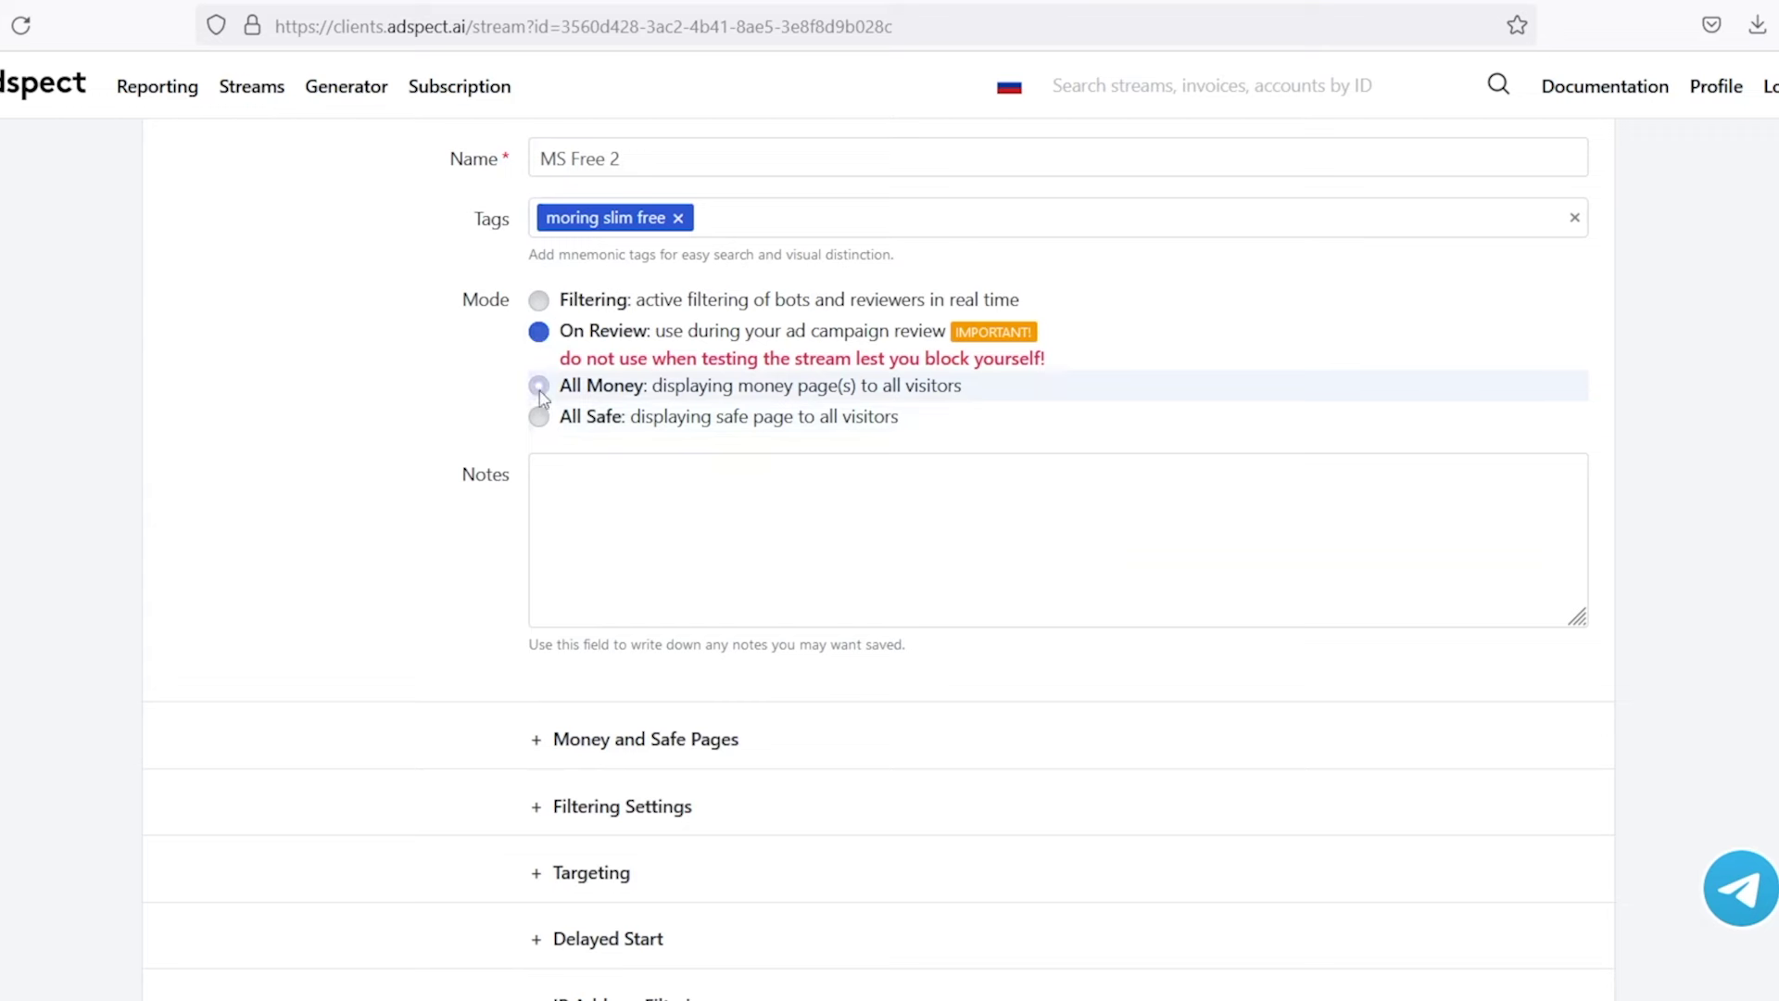
scroll(620, 739, "down", 6)
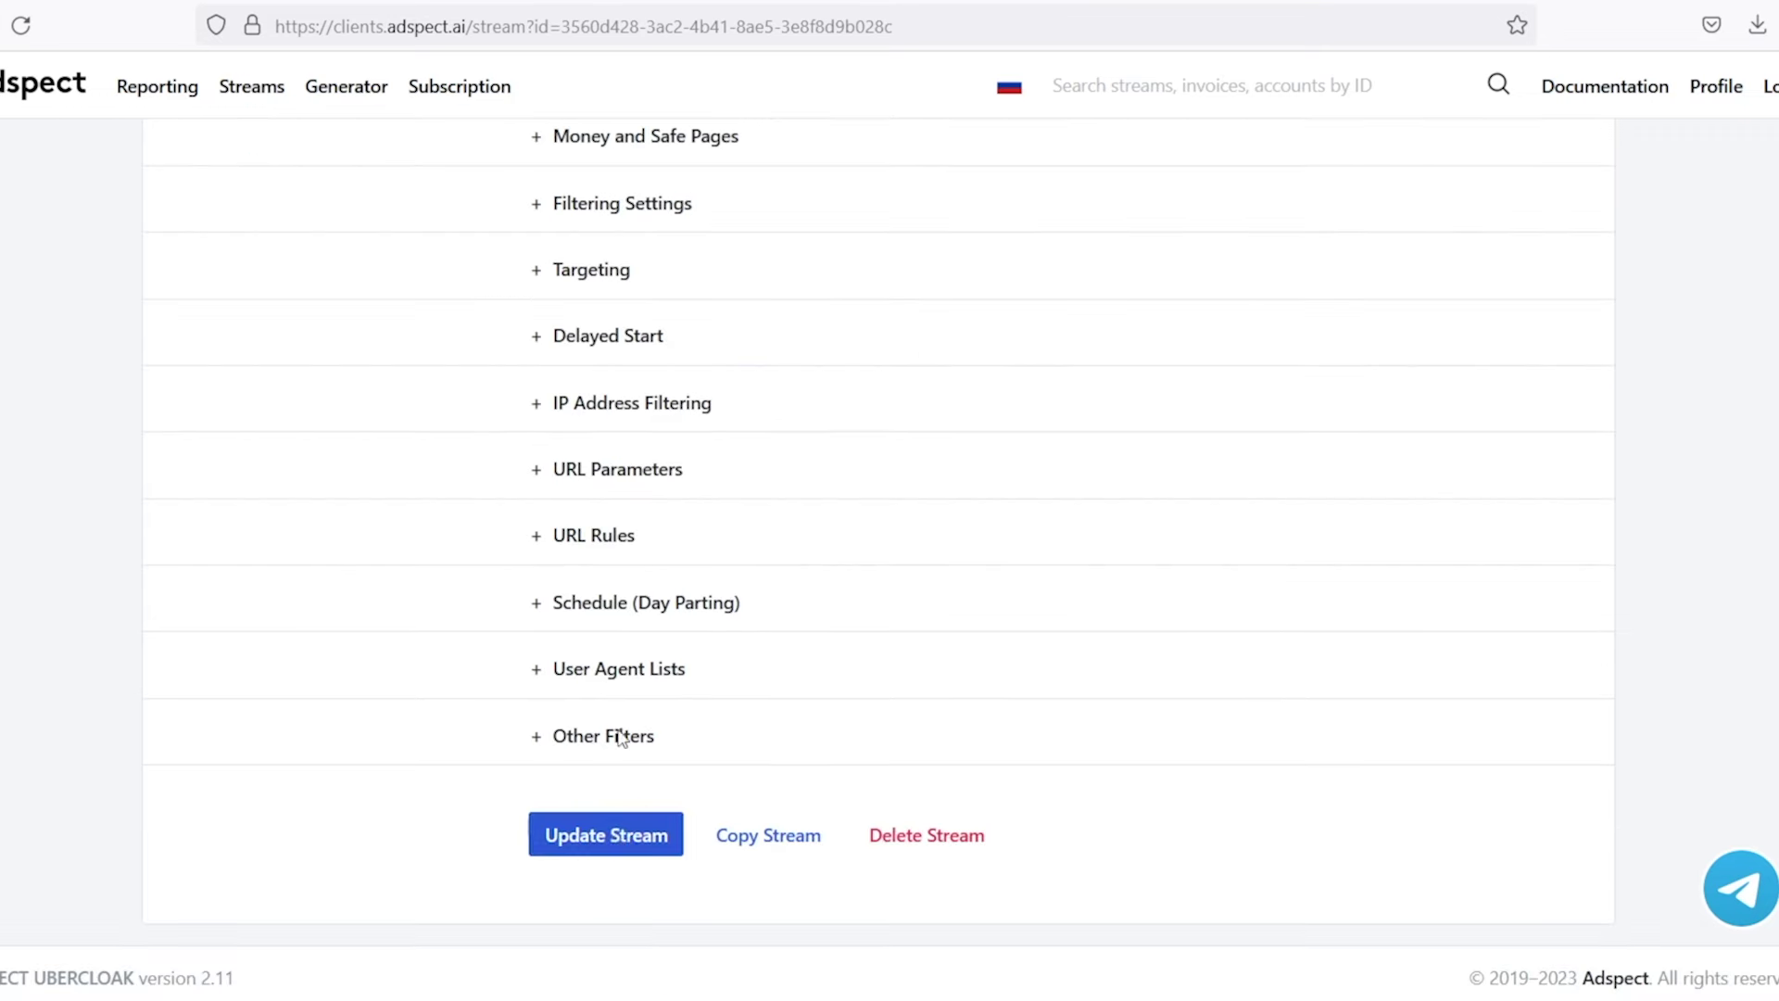
left_click(617, 843)
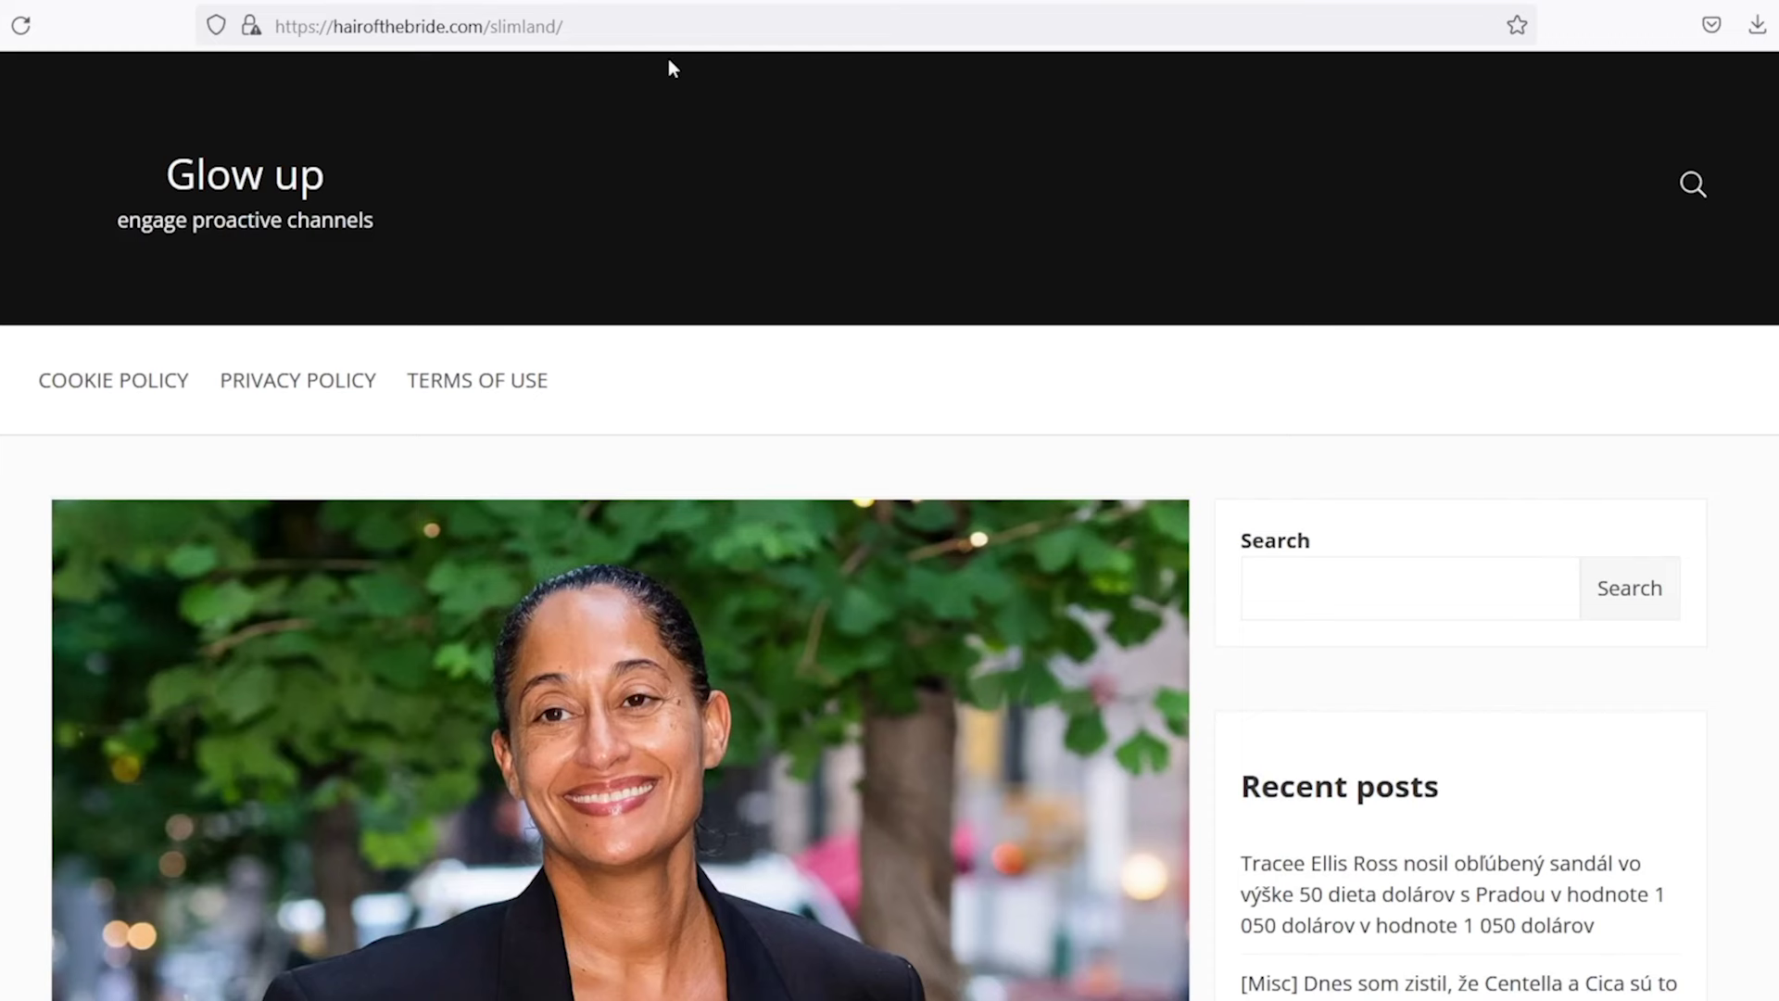
Reload the hairofthebride.com/slimland landing page twice to check its content.
key("ctrl+l")
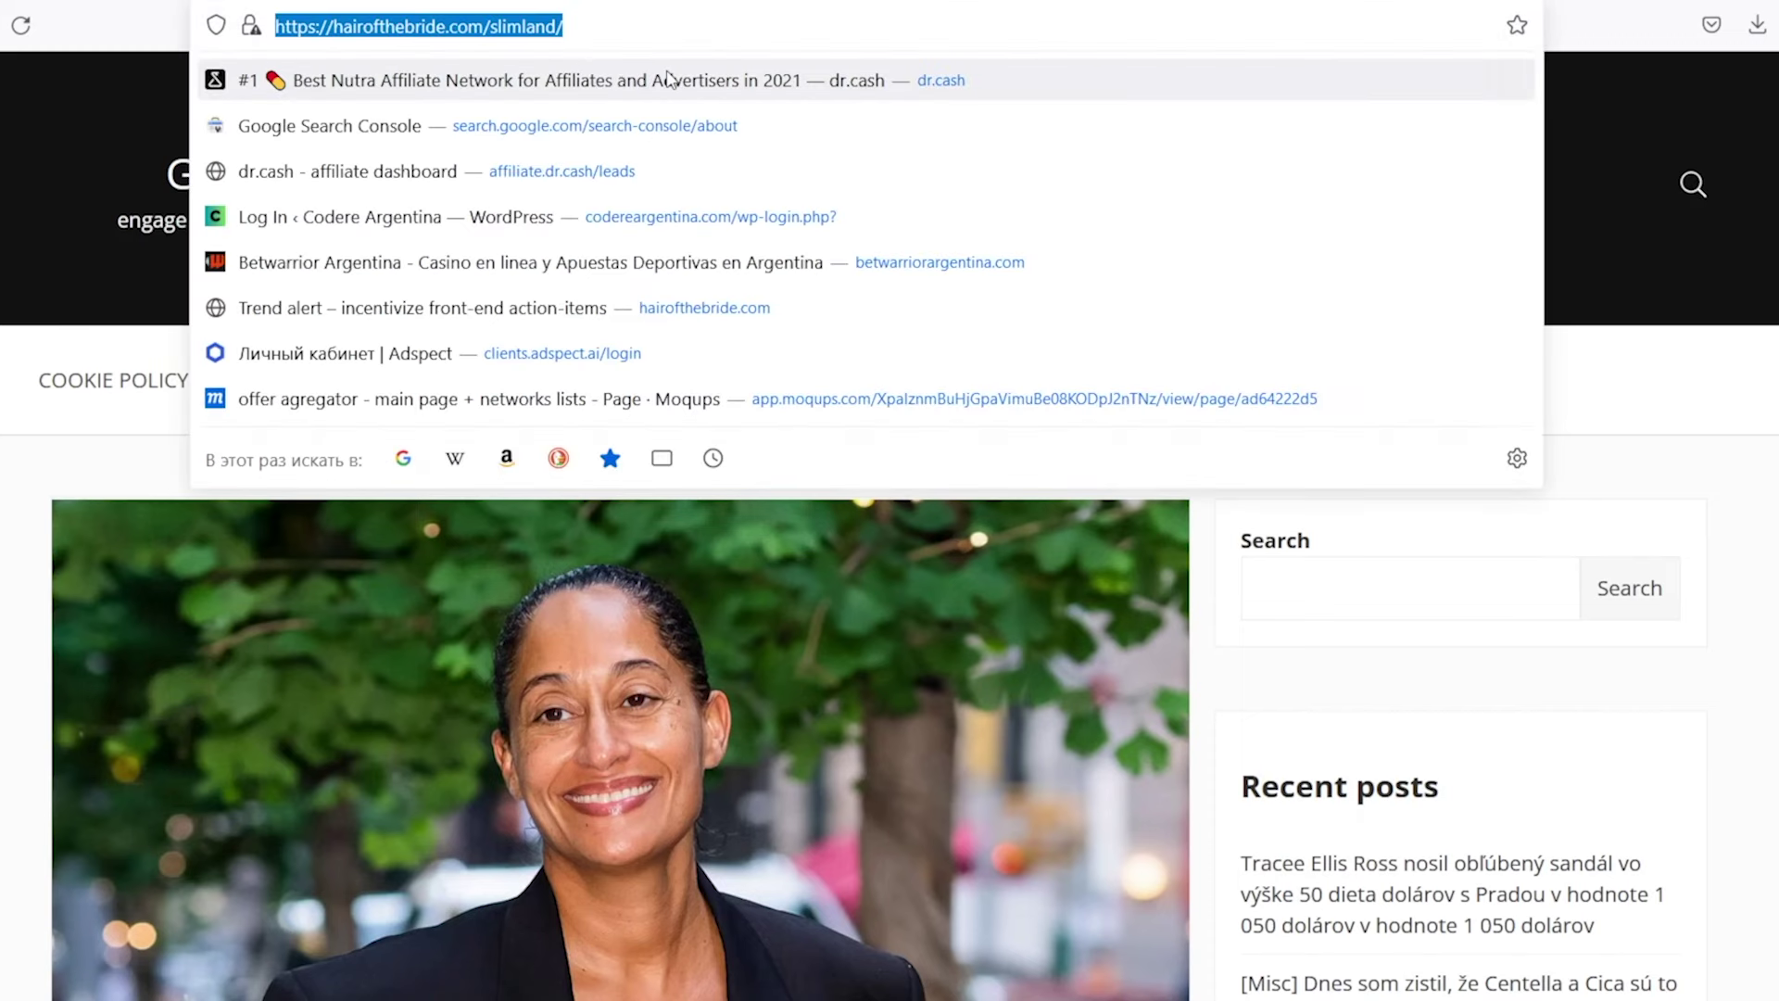
key("F5")
left_click(1316, 781)
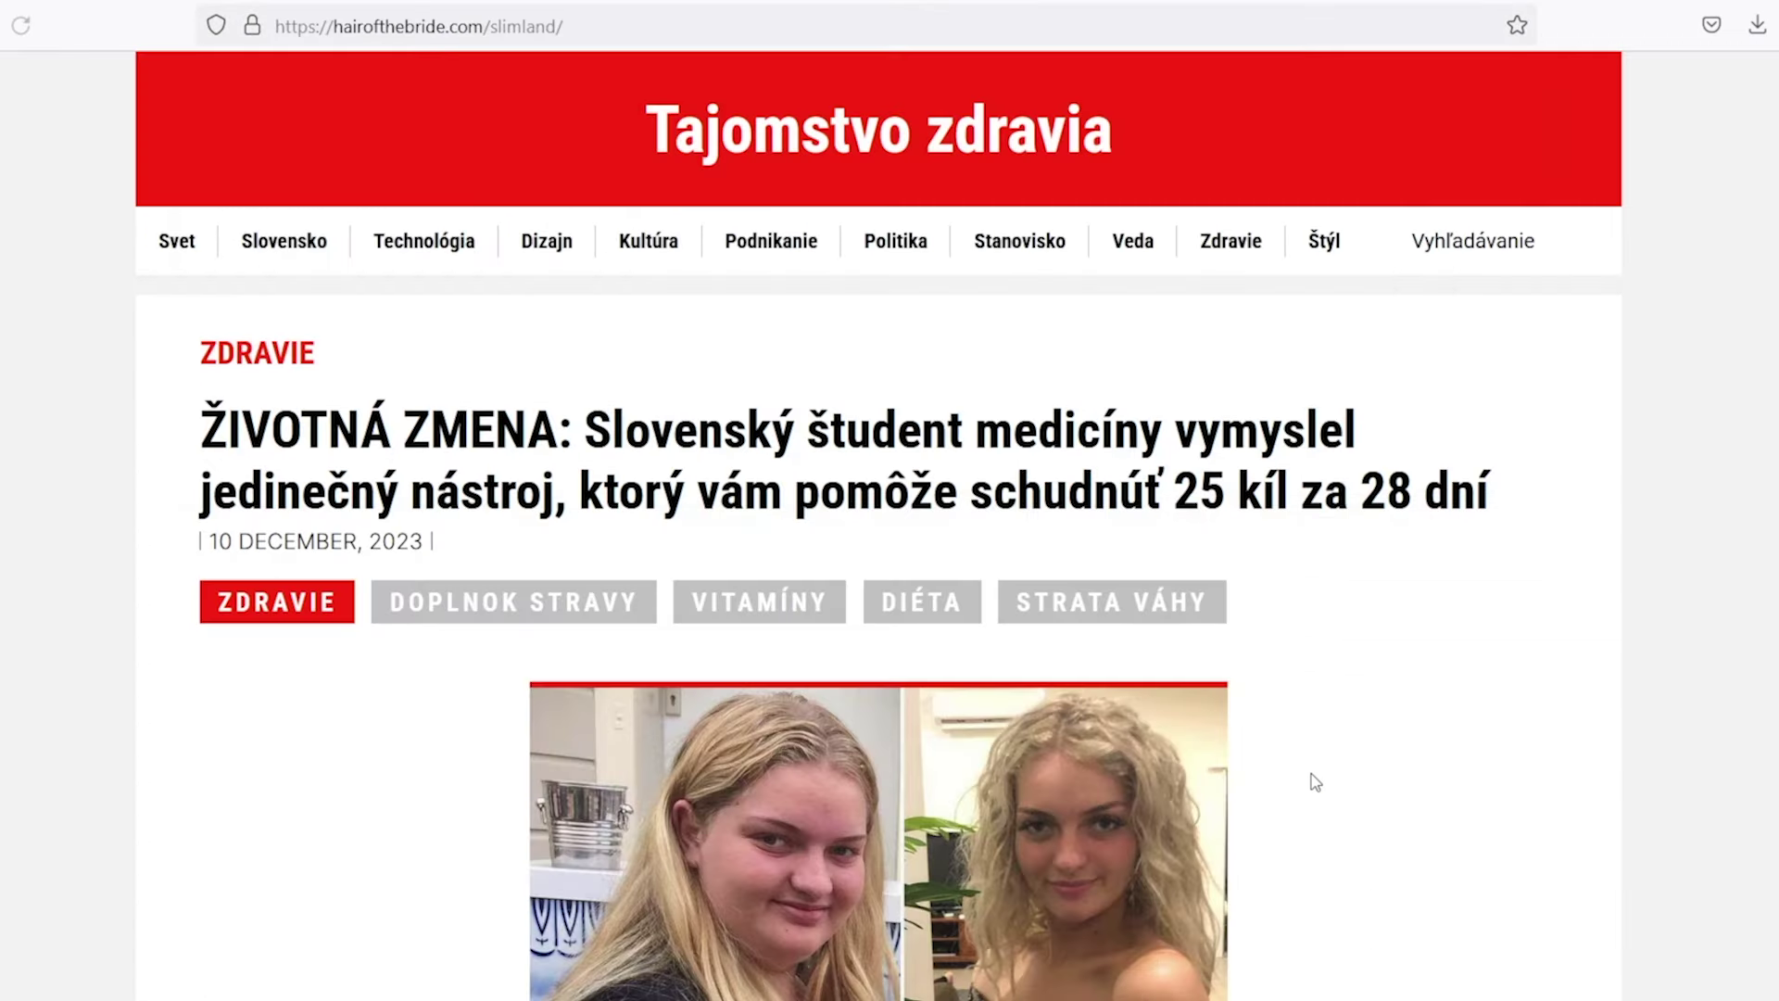
key("F5")
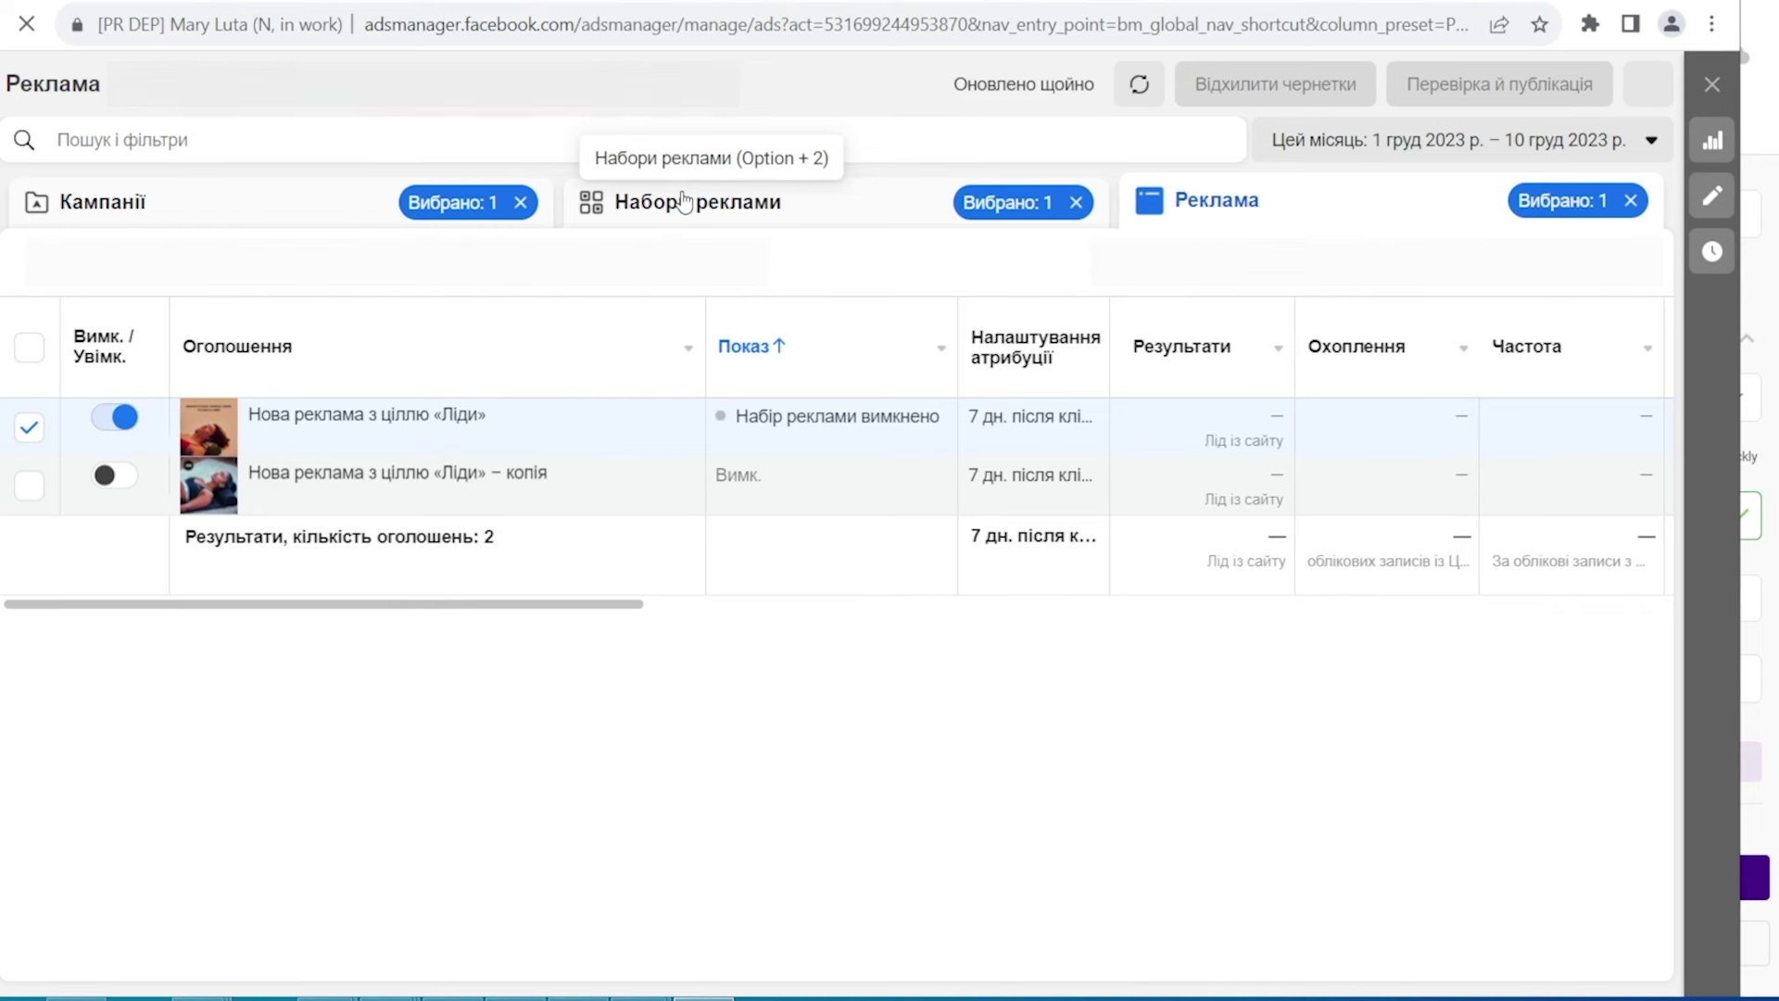
From the Campaigns list, start a new Трафік-objective campaign and continue to its ad set.
left_click(270, 208)
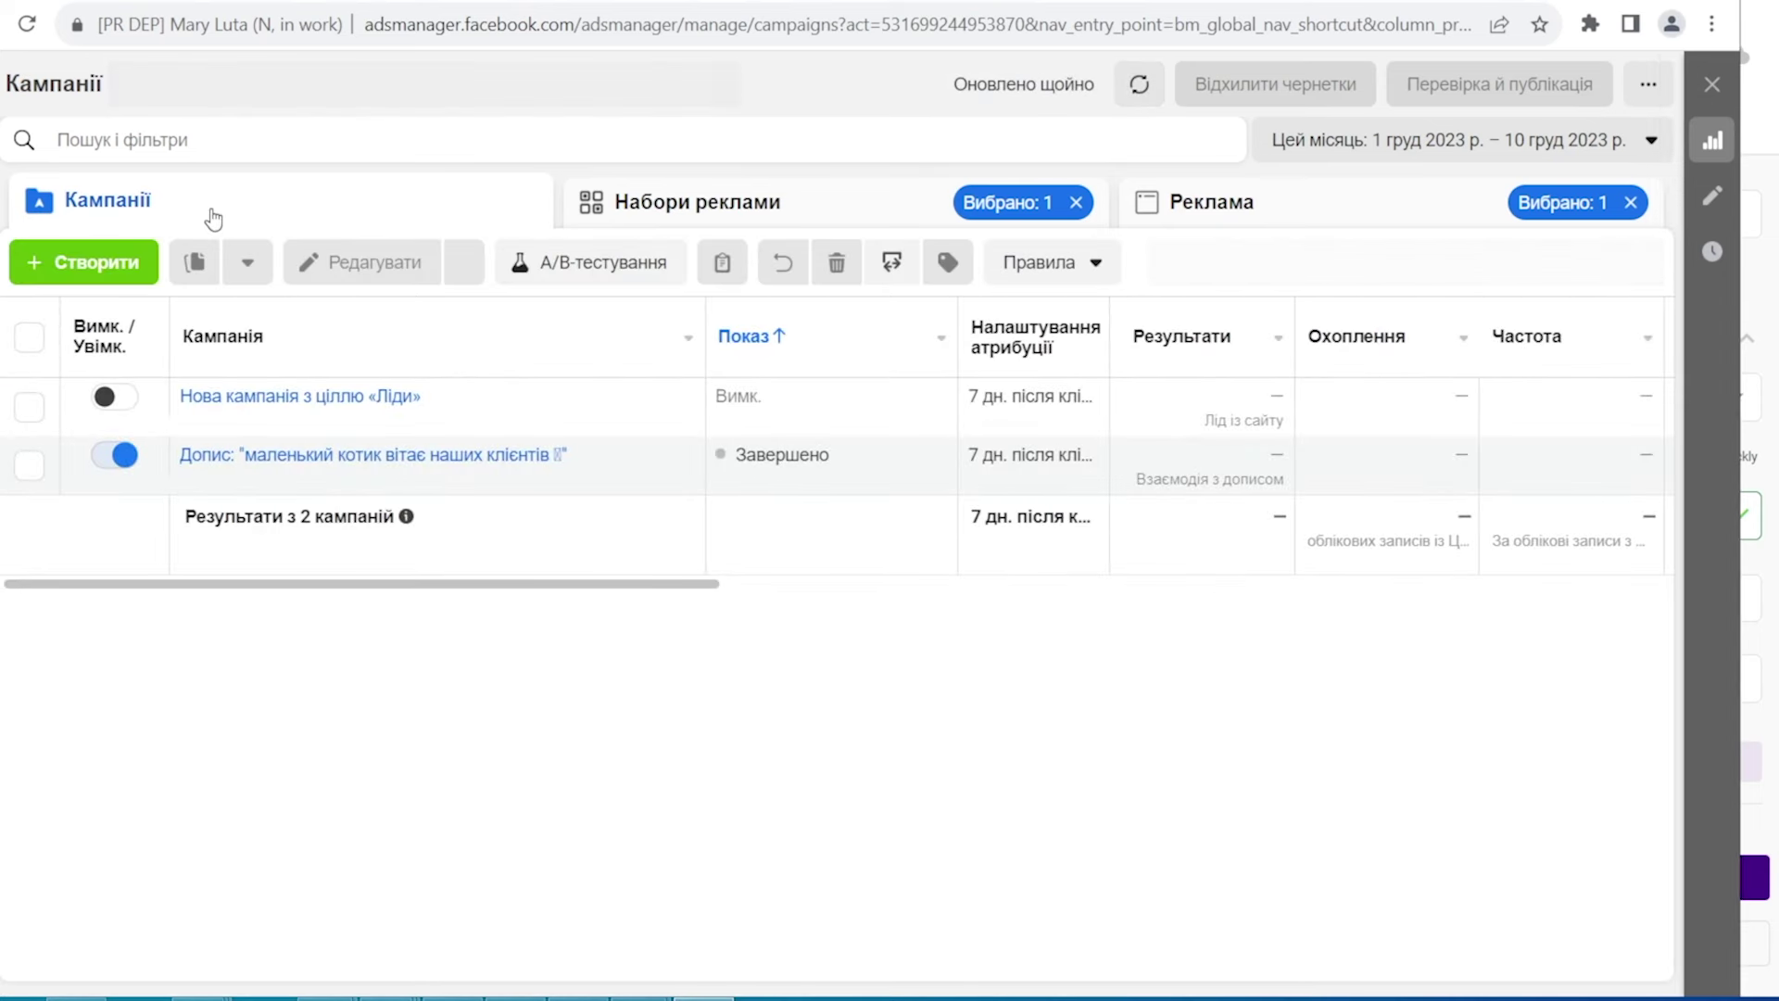
left_click(86, 265)
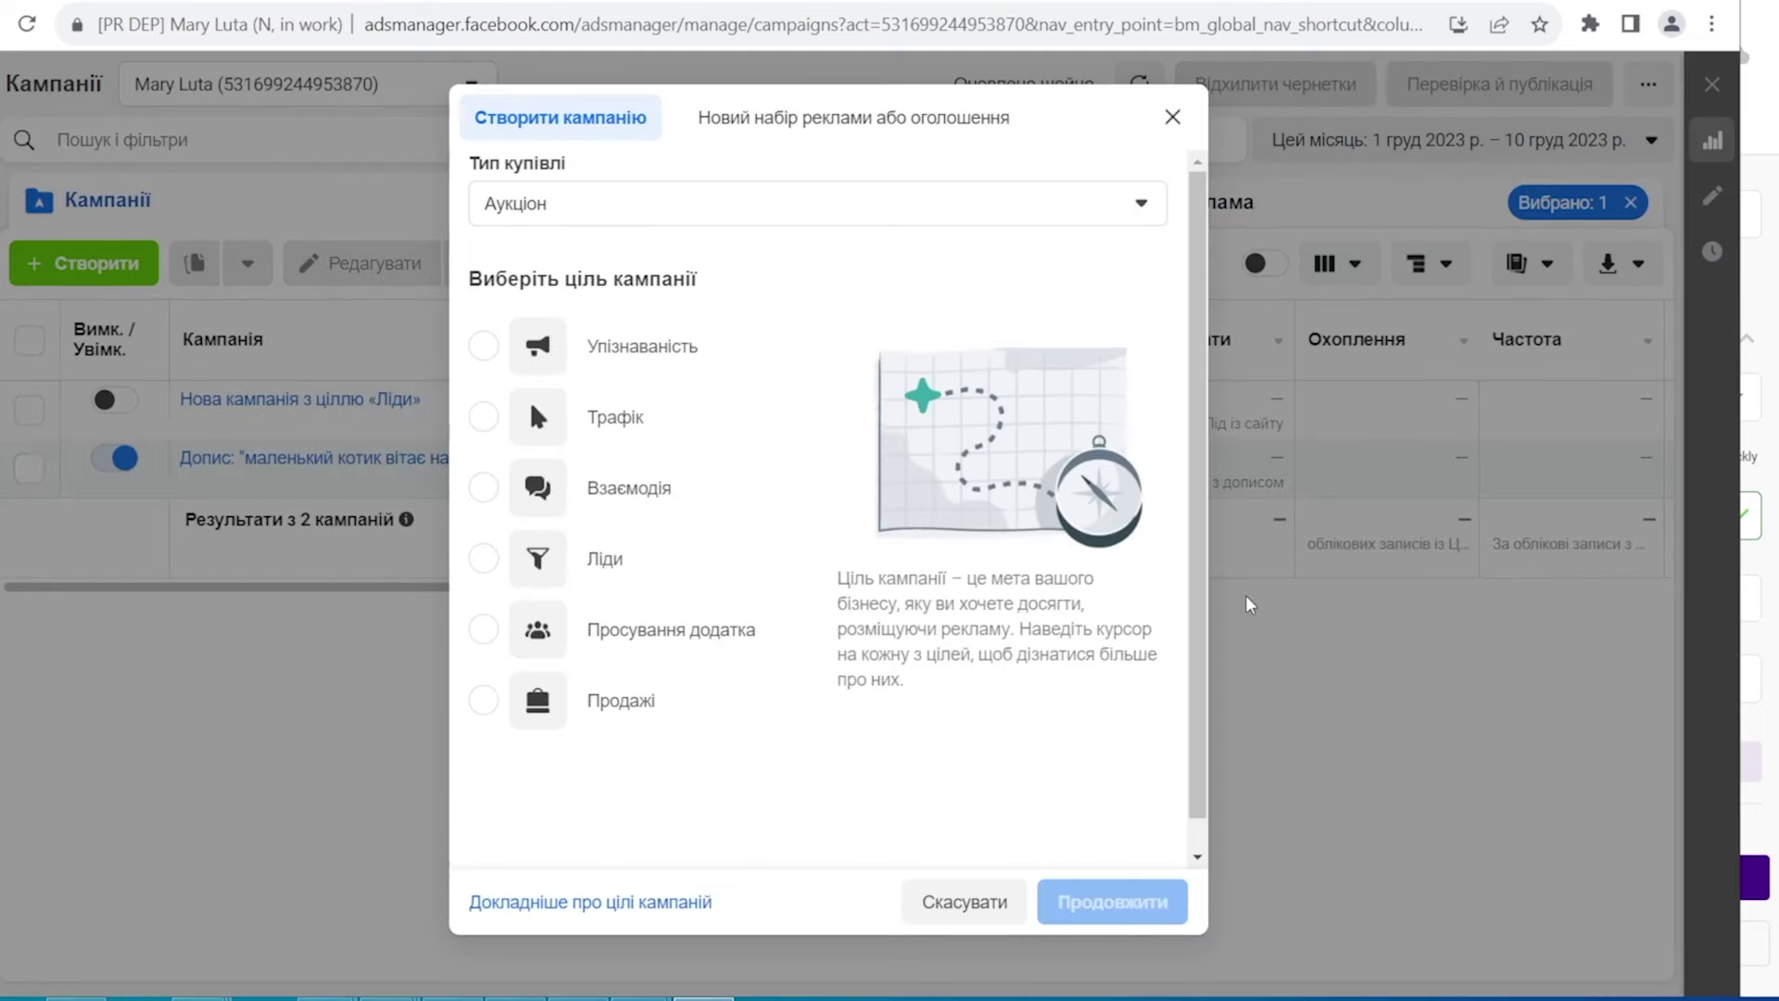
left_click(533, 414)
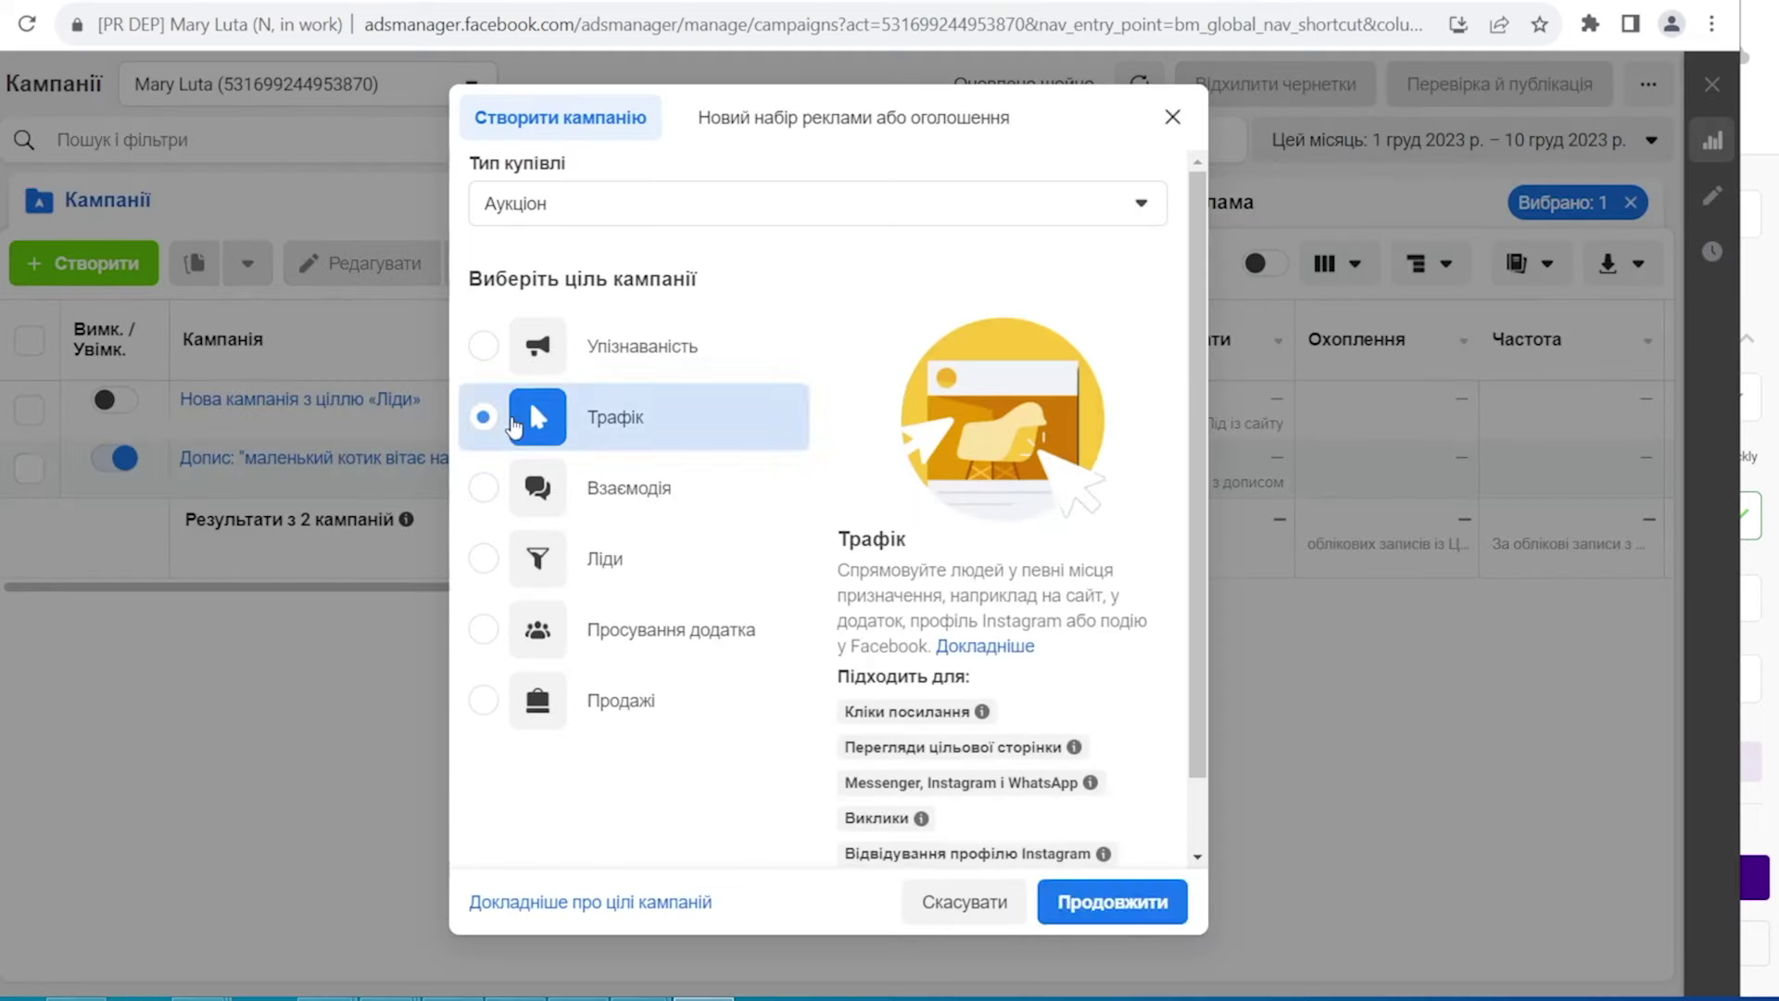
left_click(1111, 898)
double_click(903, 677)
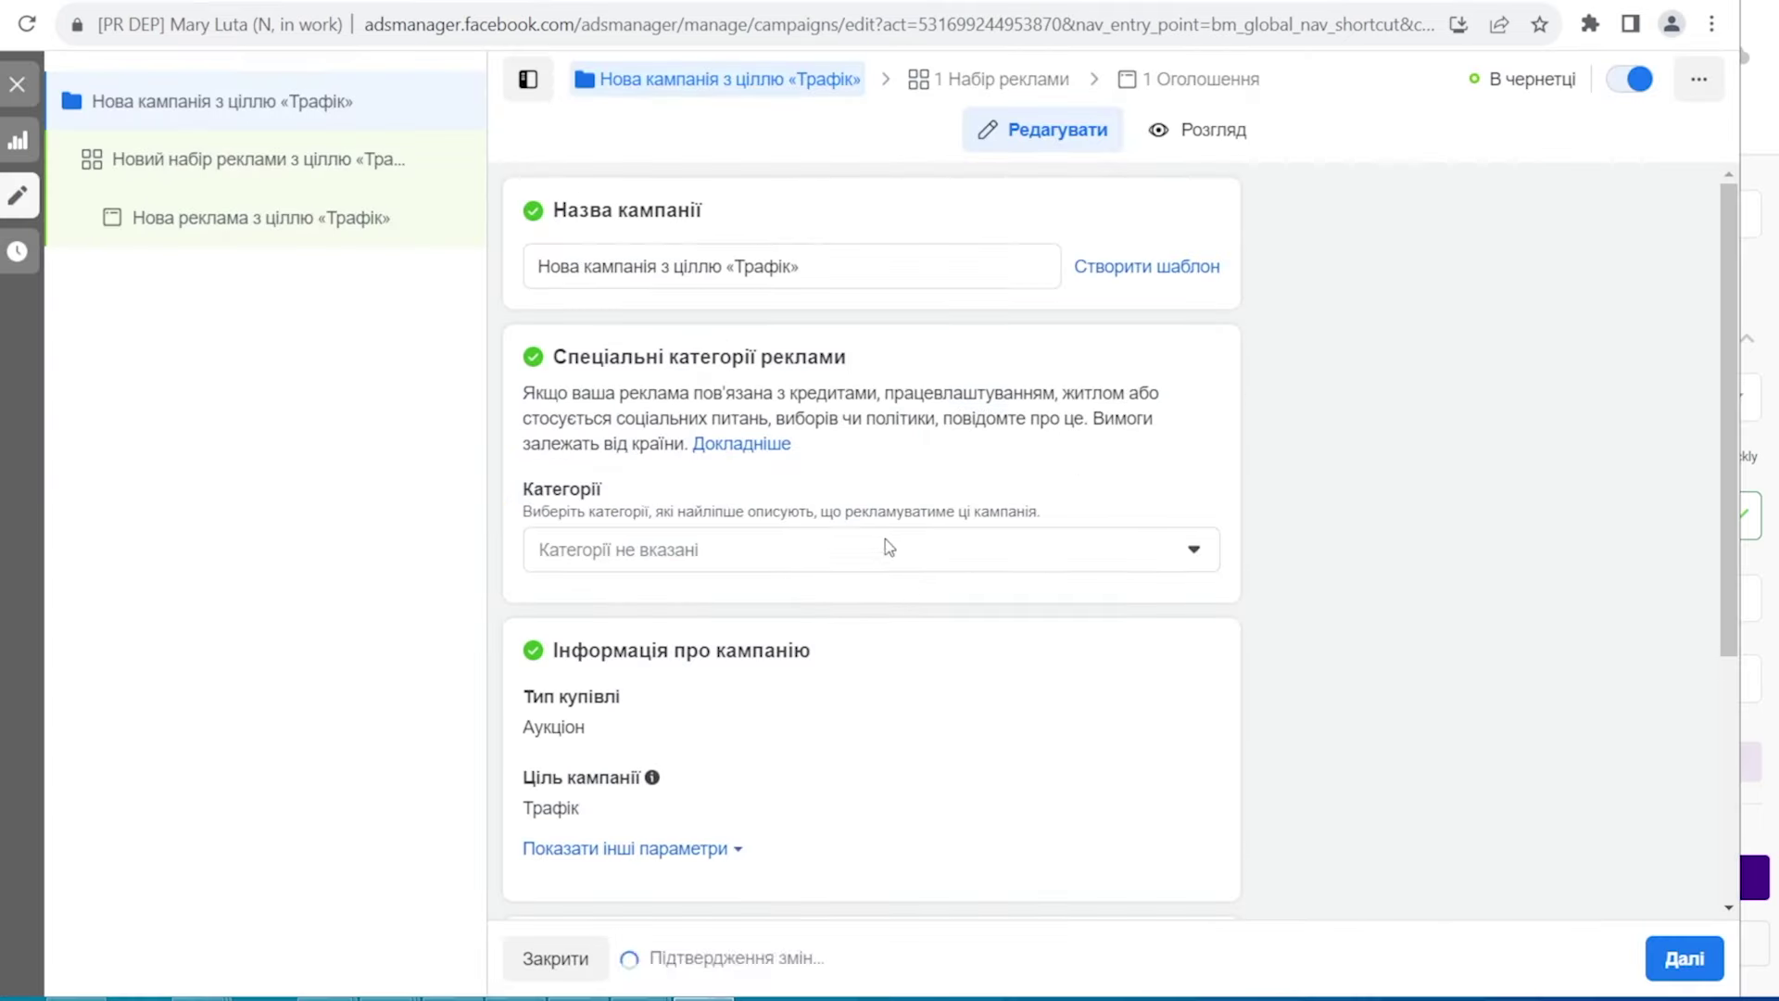
scroll(743, 298, "down", 4)
scroll(762, 343, "down", 10)
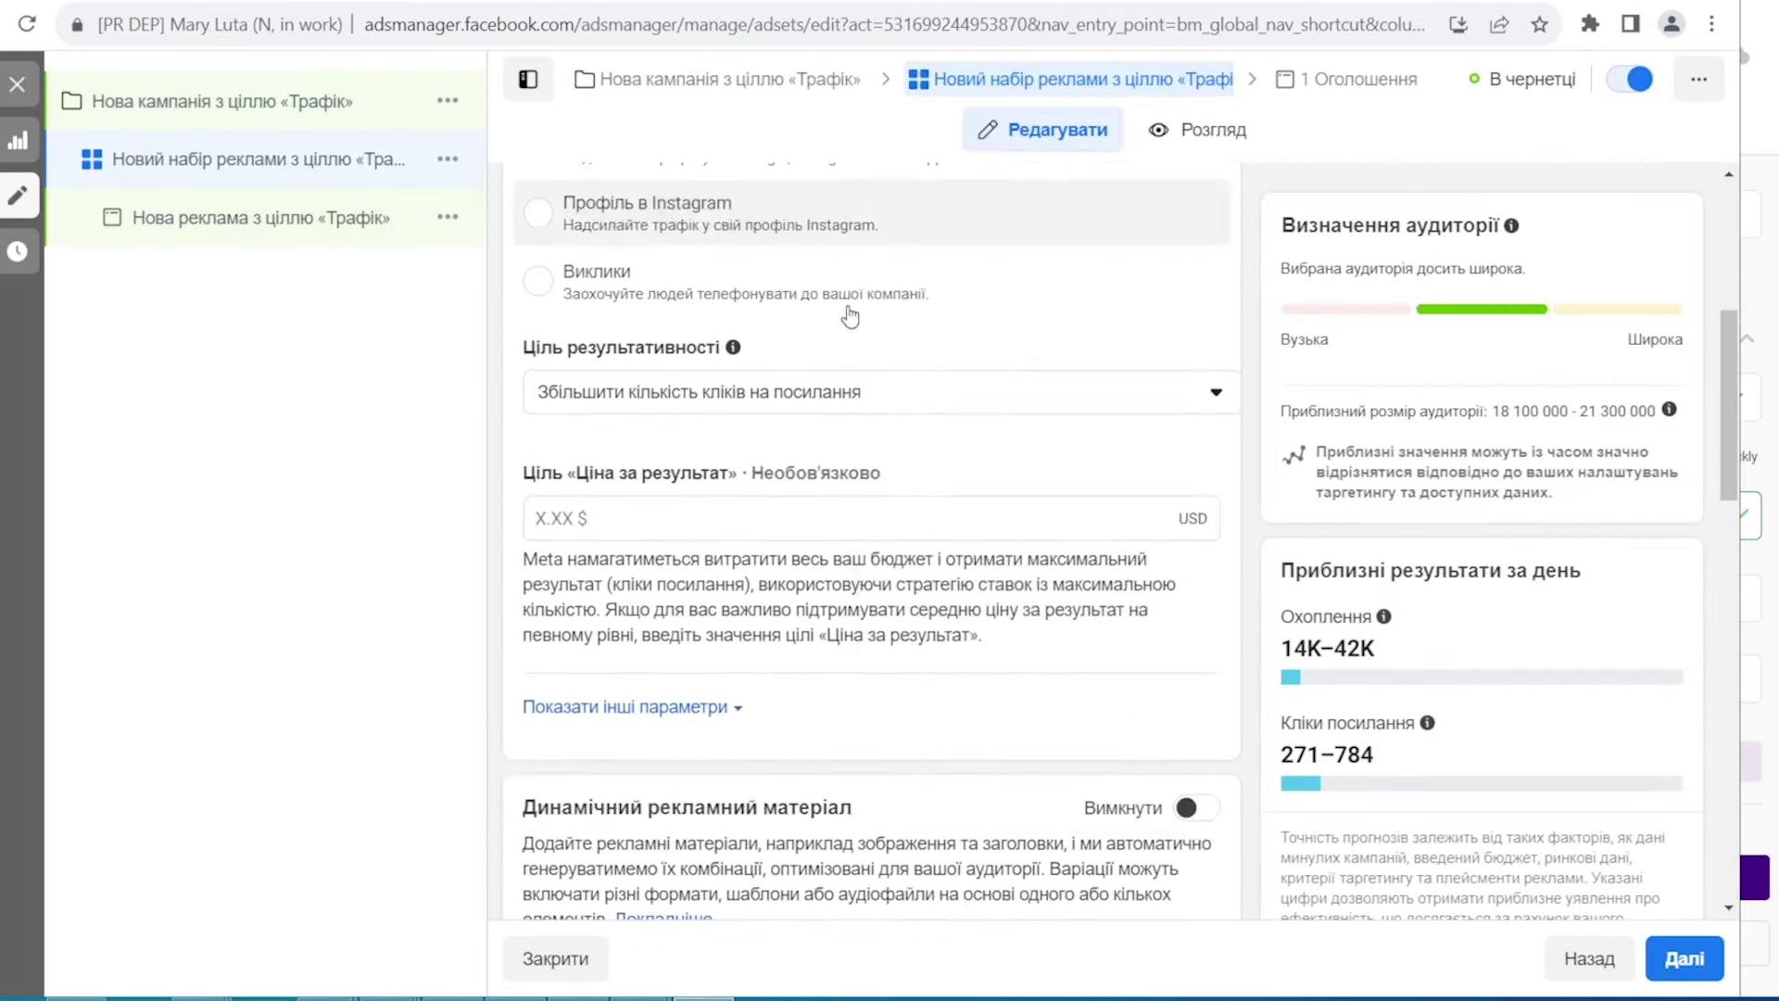
Replace Україна with Словаччина as the ad set's target location.
scroll(759, 572, "down", 7)
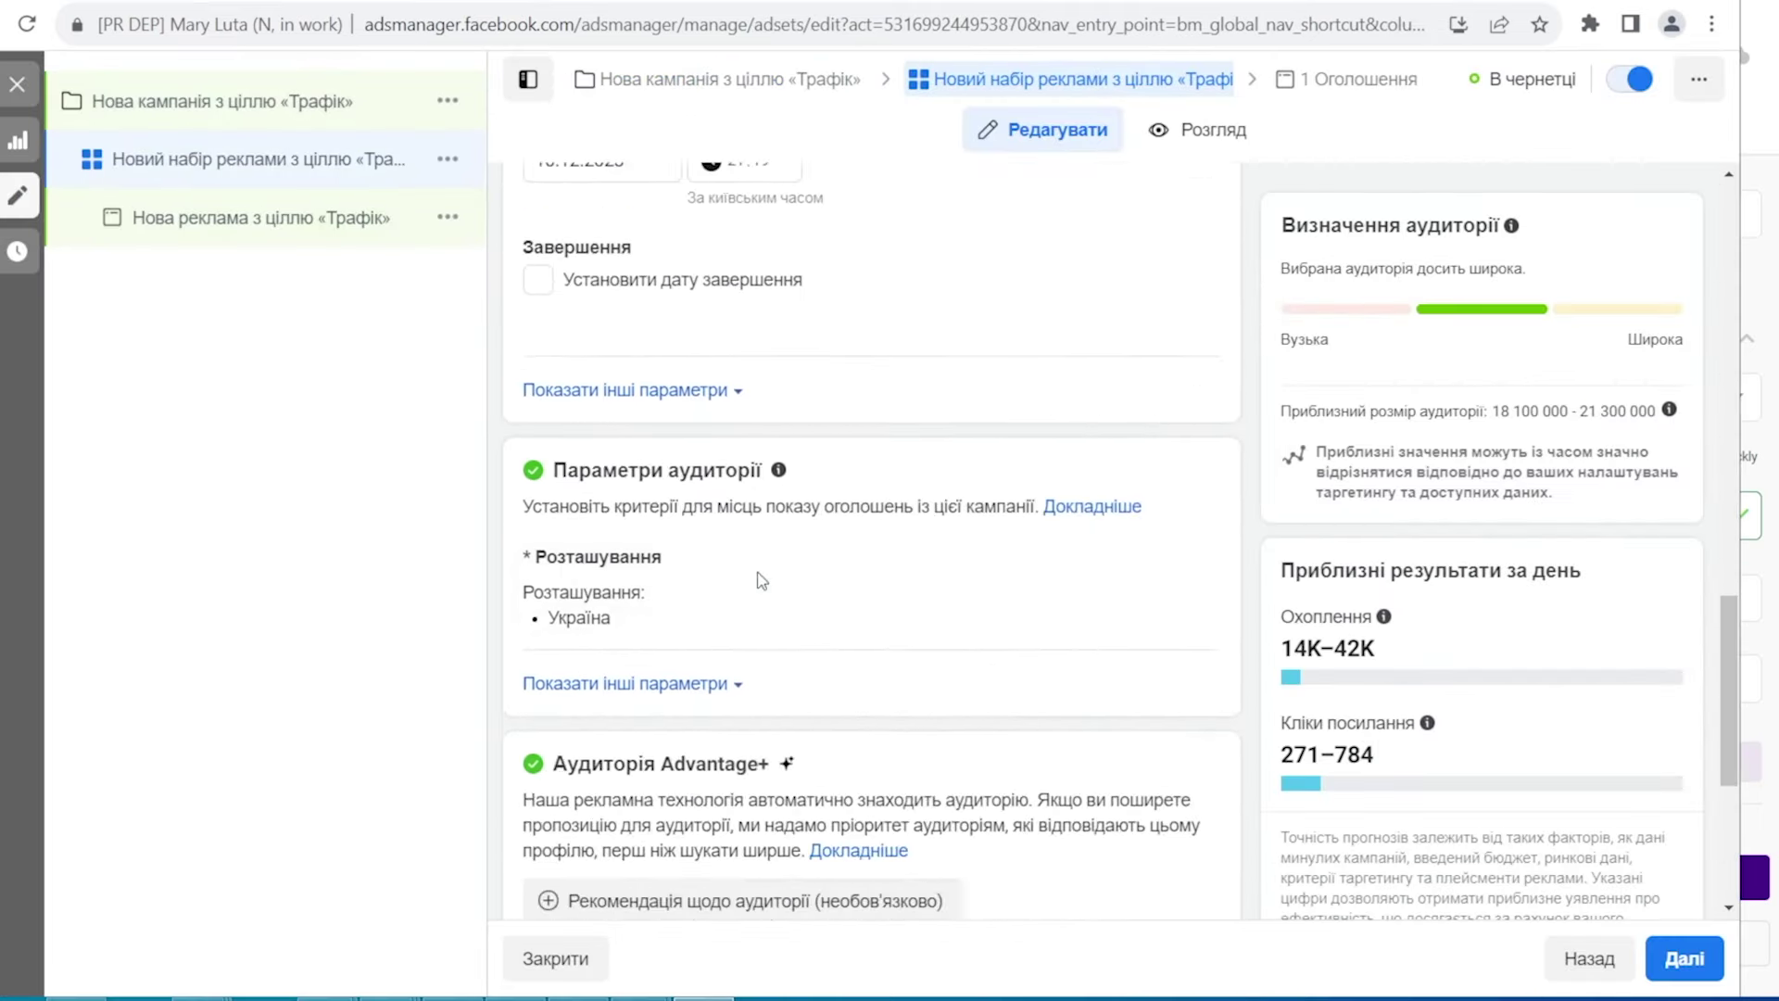
scroll(761, 581, "down", 1)
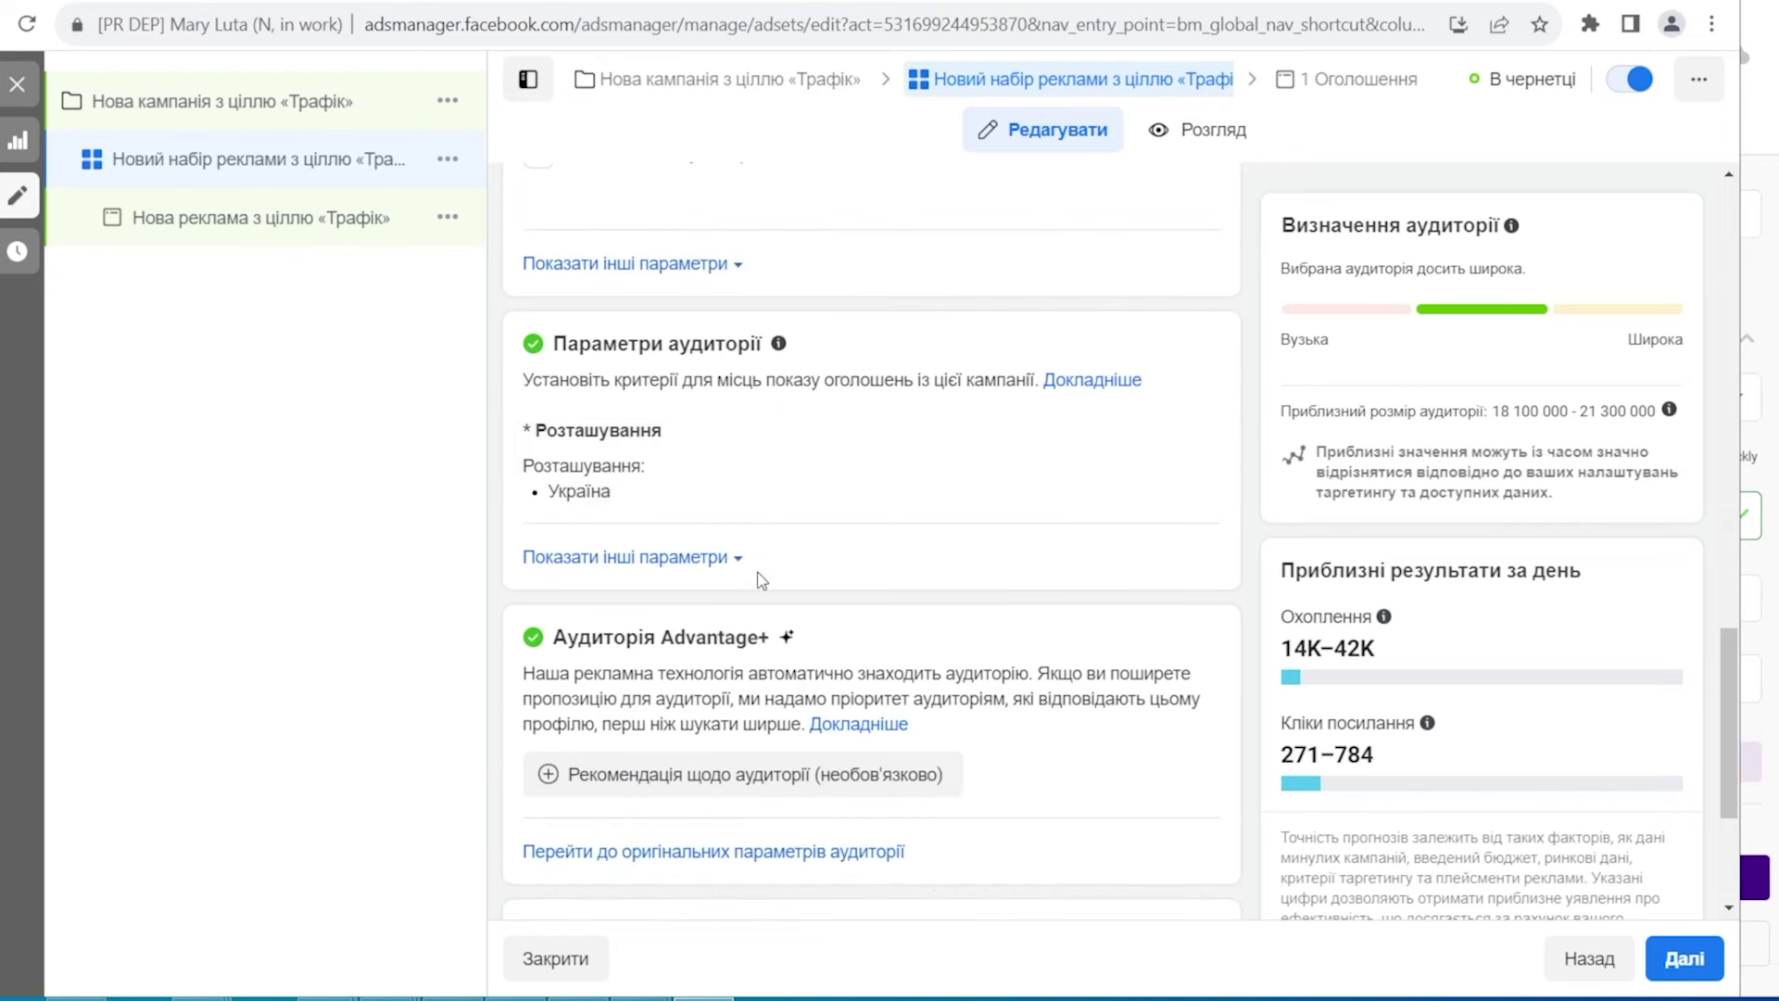
left_click(1184, 445)
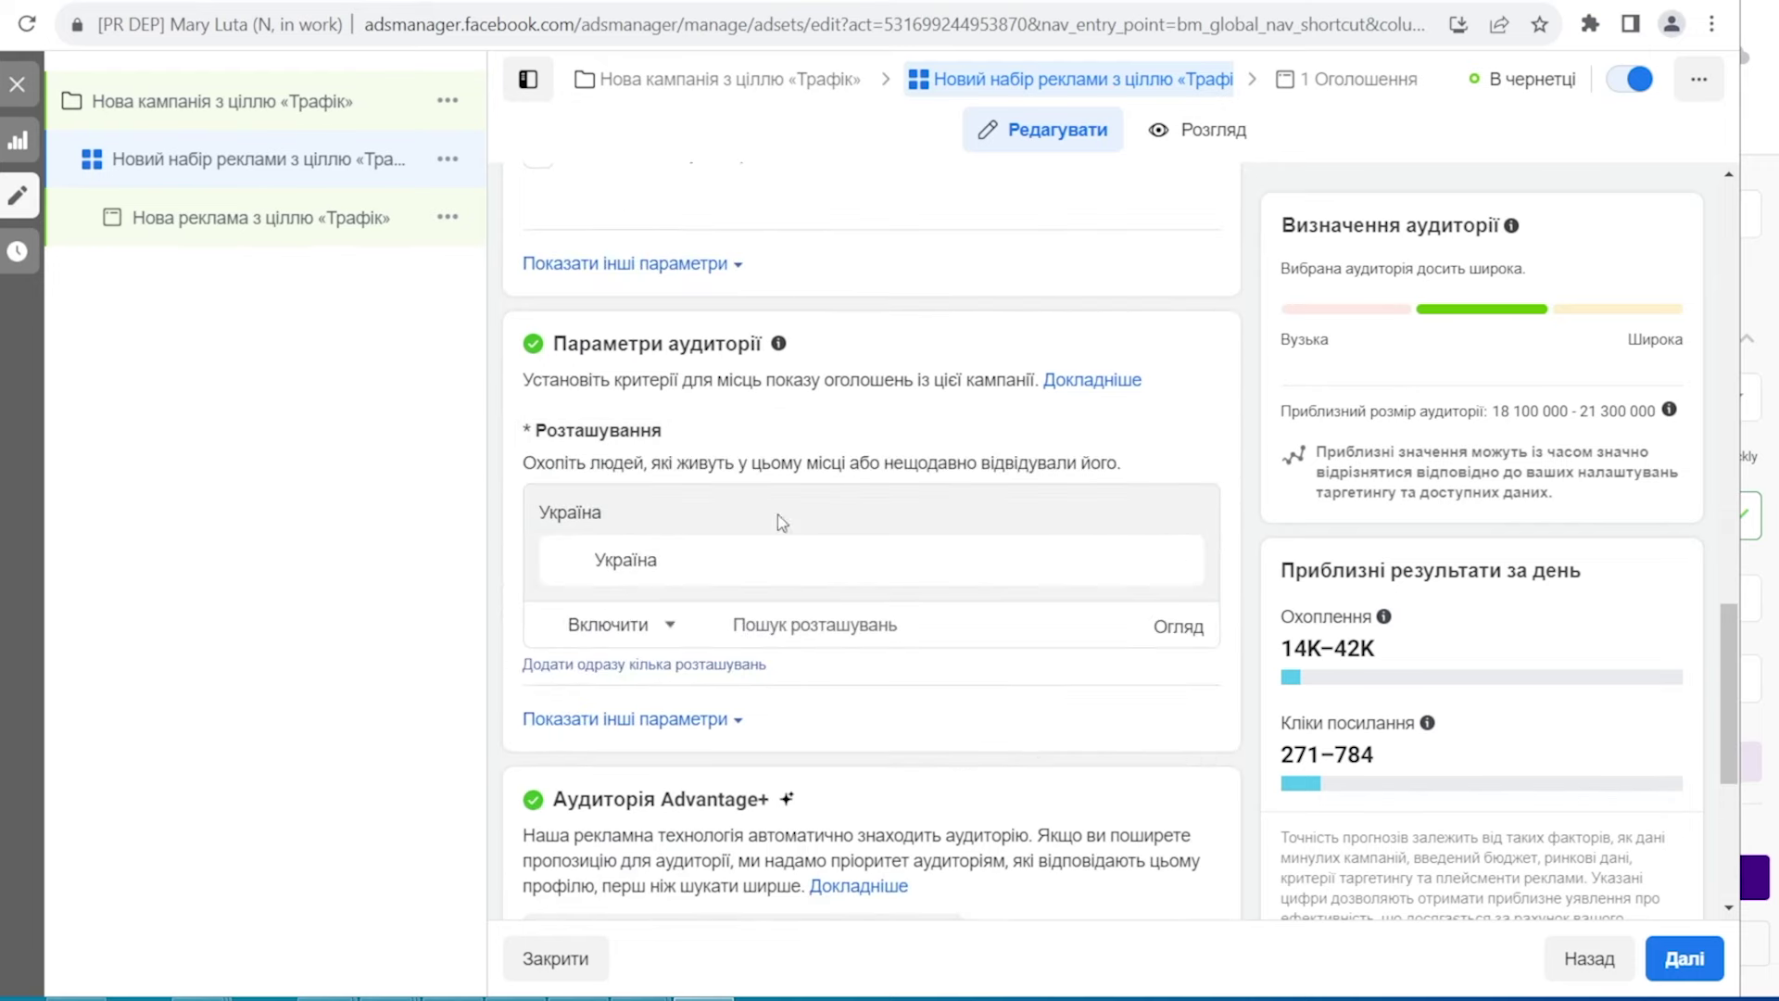
left_click(1185, 565)
left_click(841, 575)
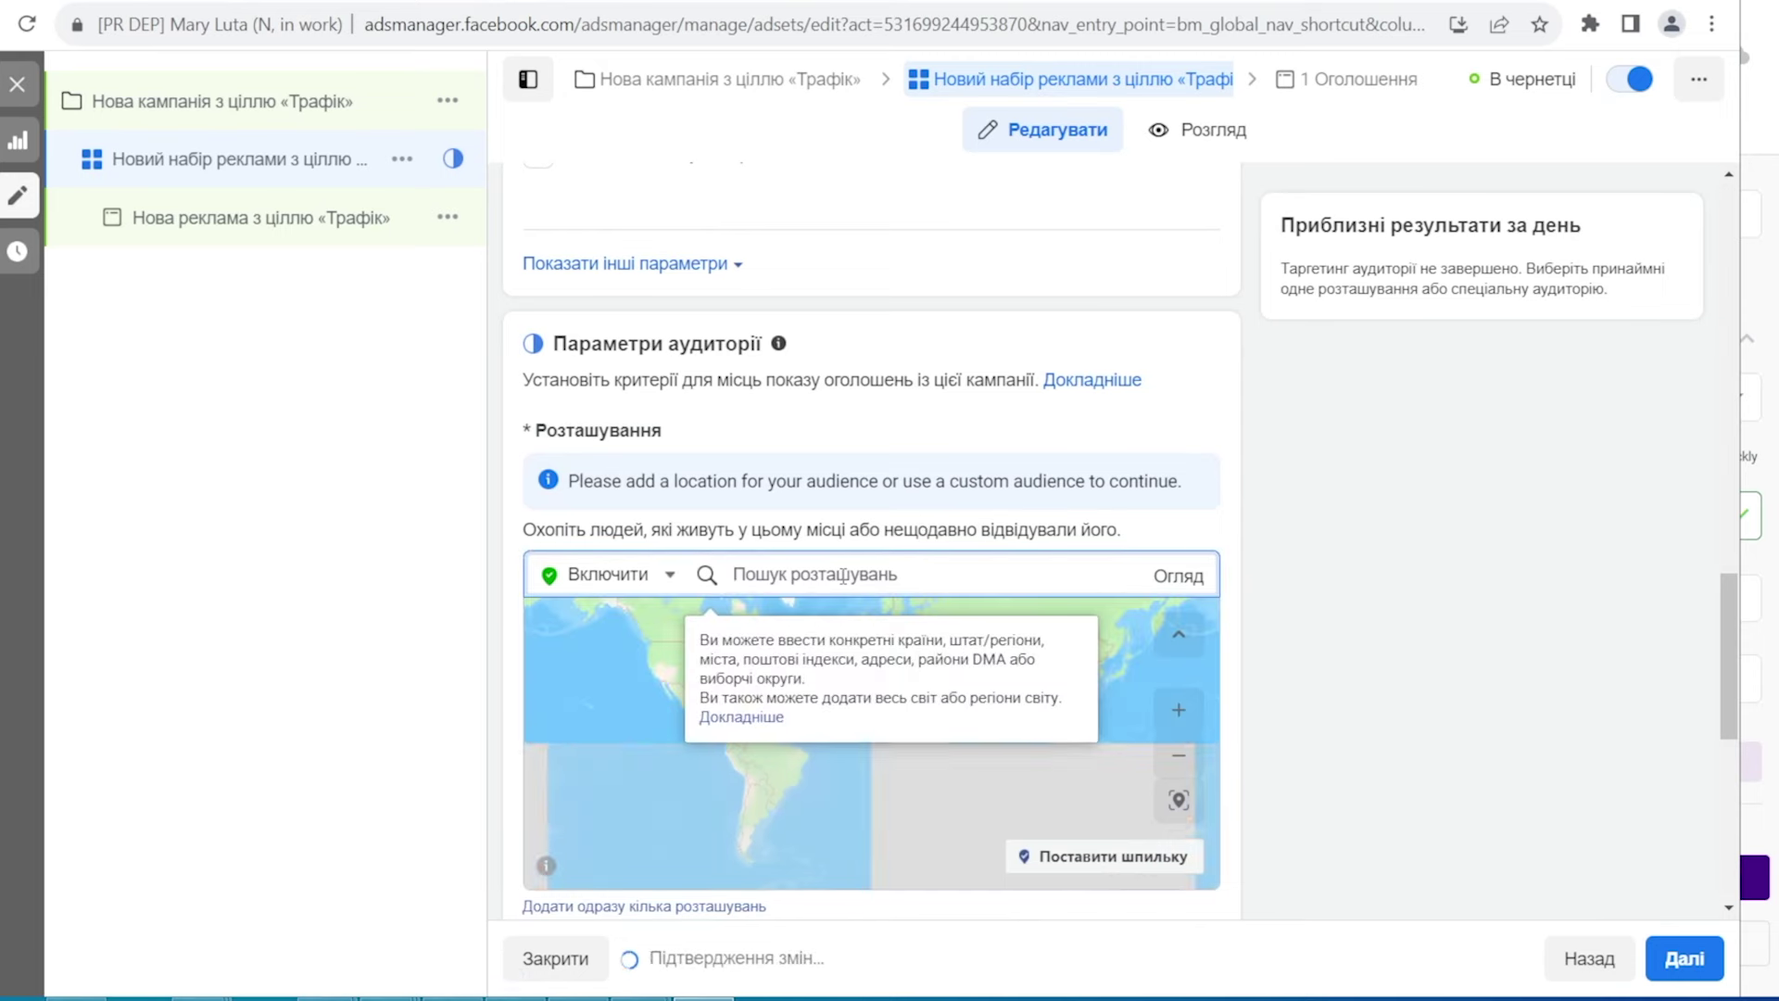
type("ск")
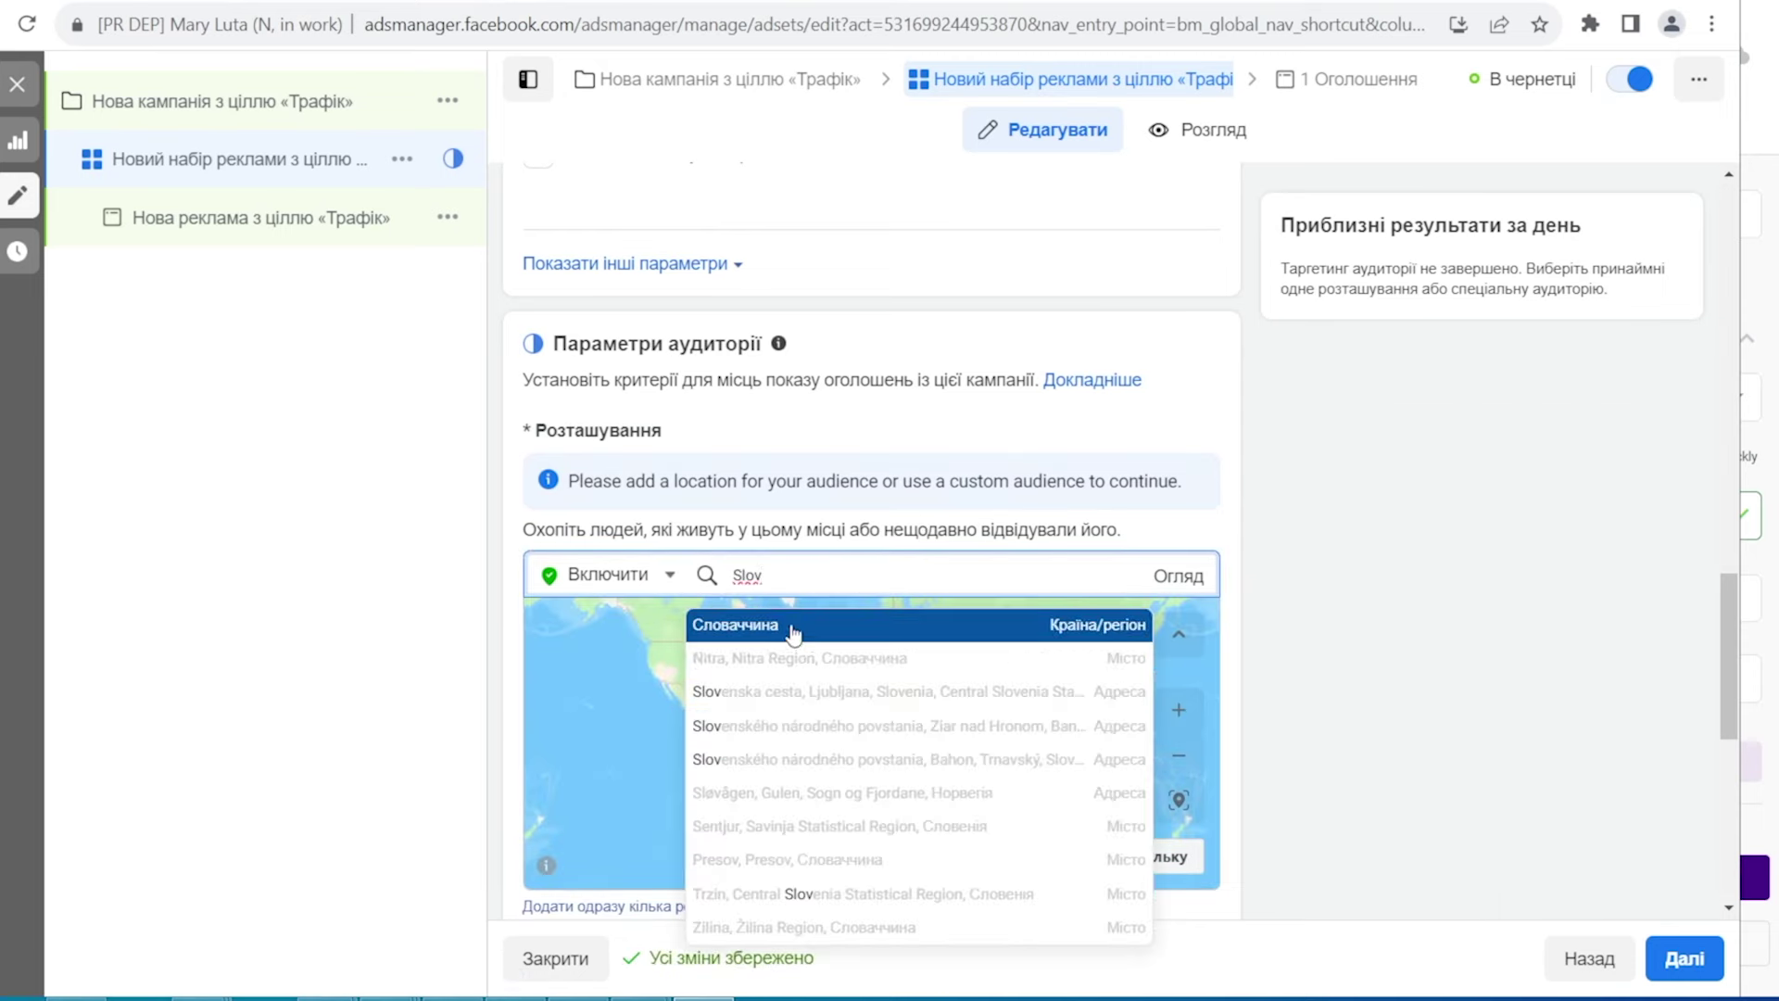
left_click(789, 628)
scroll(917, 514, "down", 6)
scroll(918, 515, "down", 4)
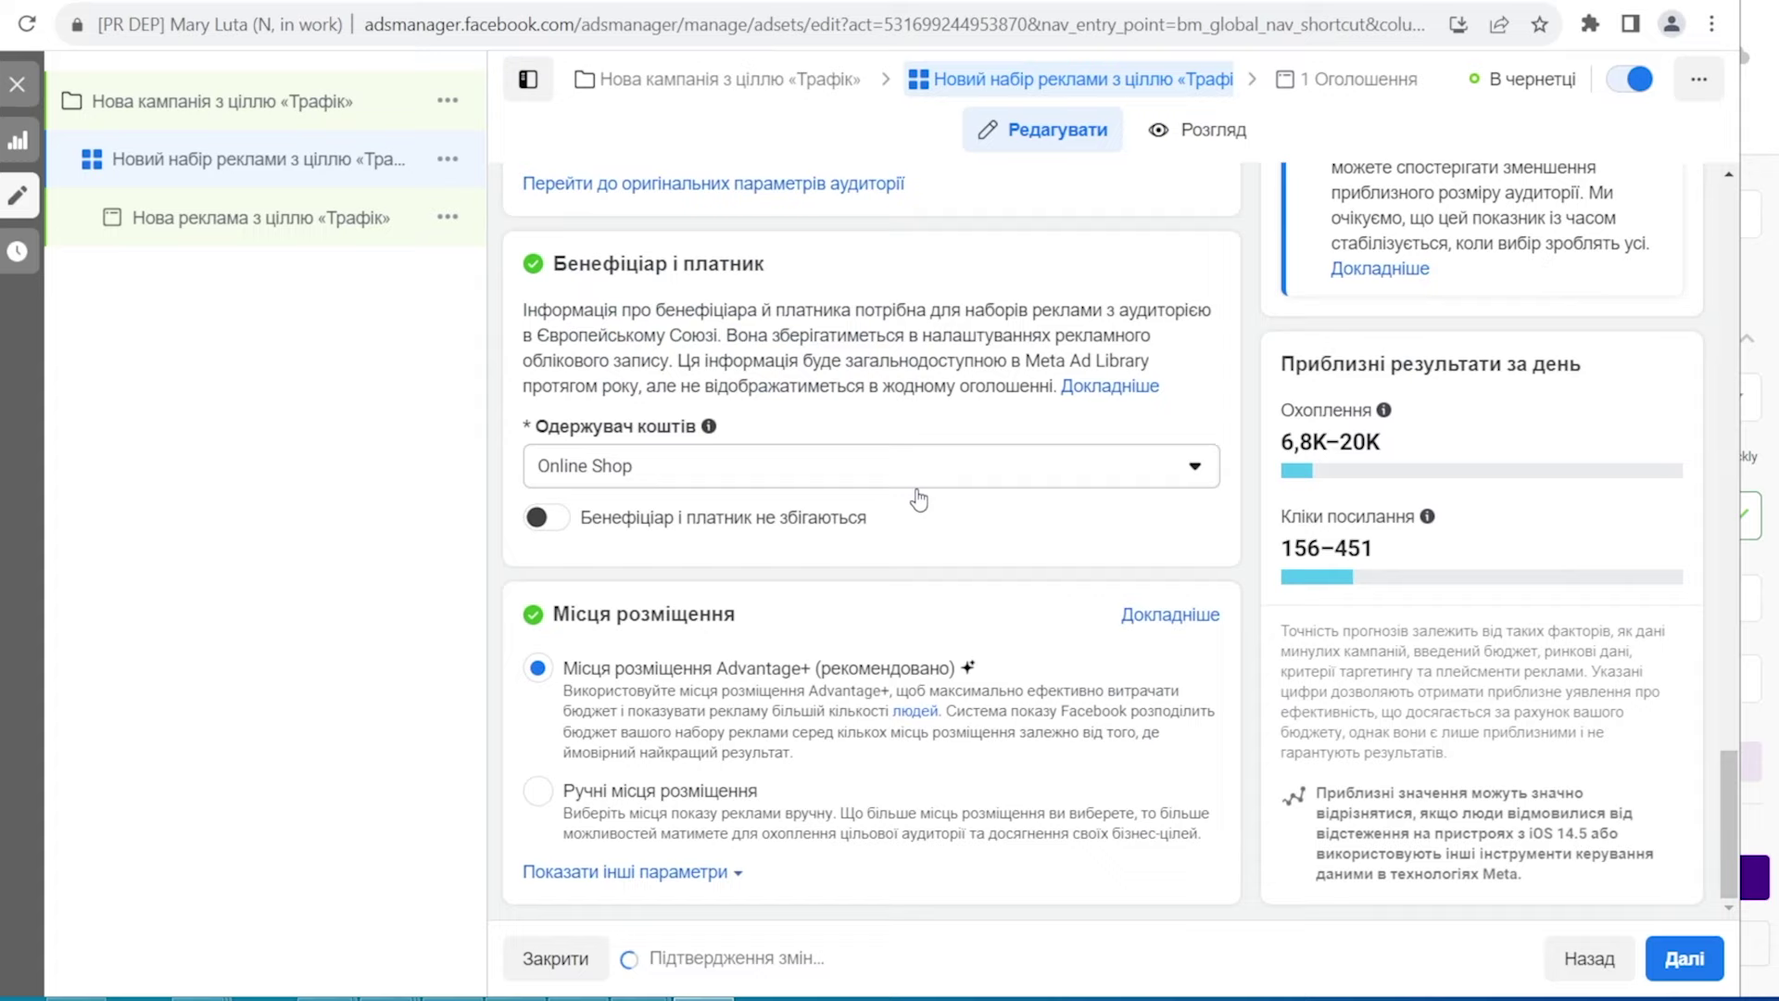
Switch to manual placements and uncheck the Facebook and Instagram search-results placements.
left_click(659, 791)
scroll(834, 667, "down", 10)
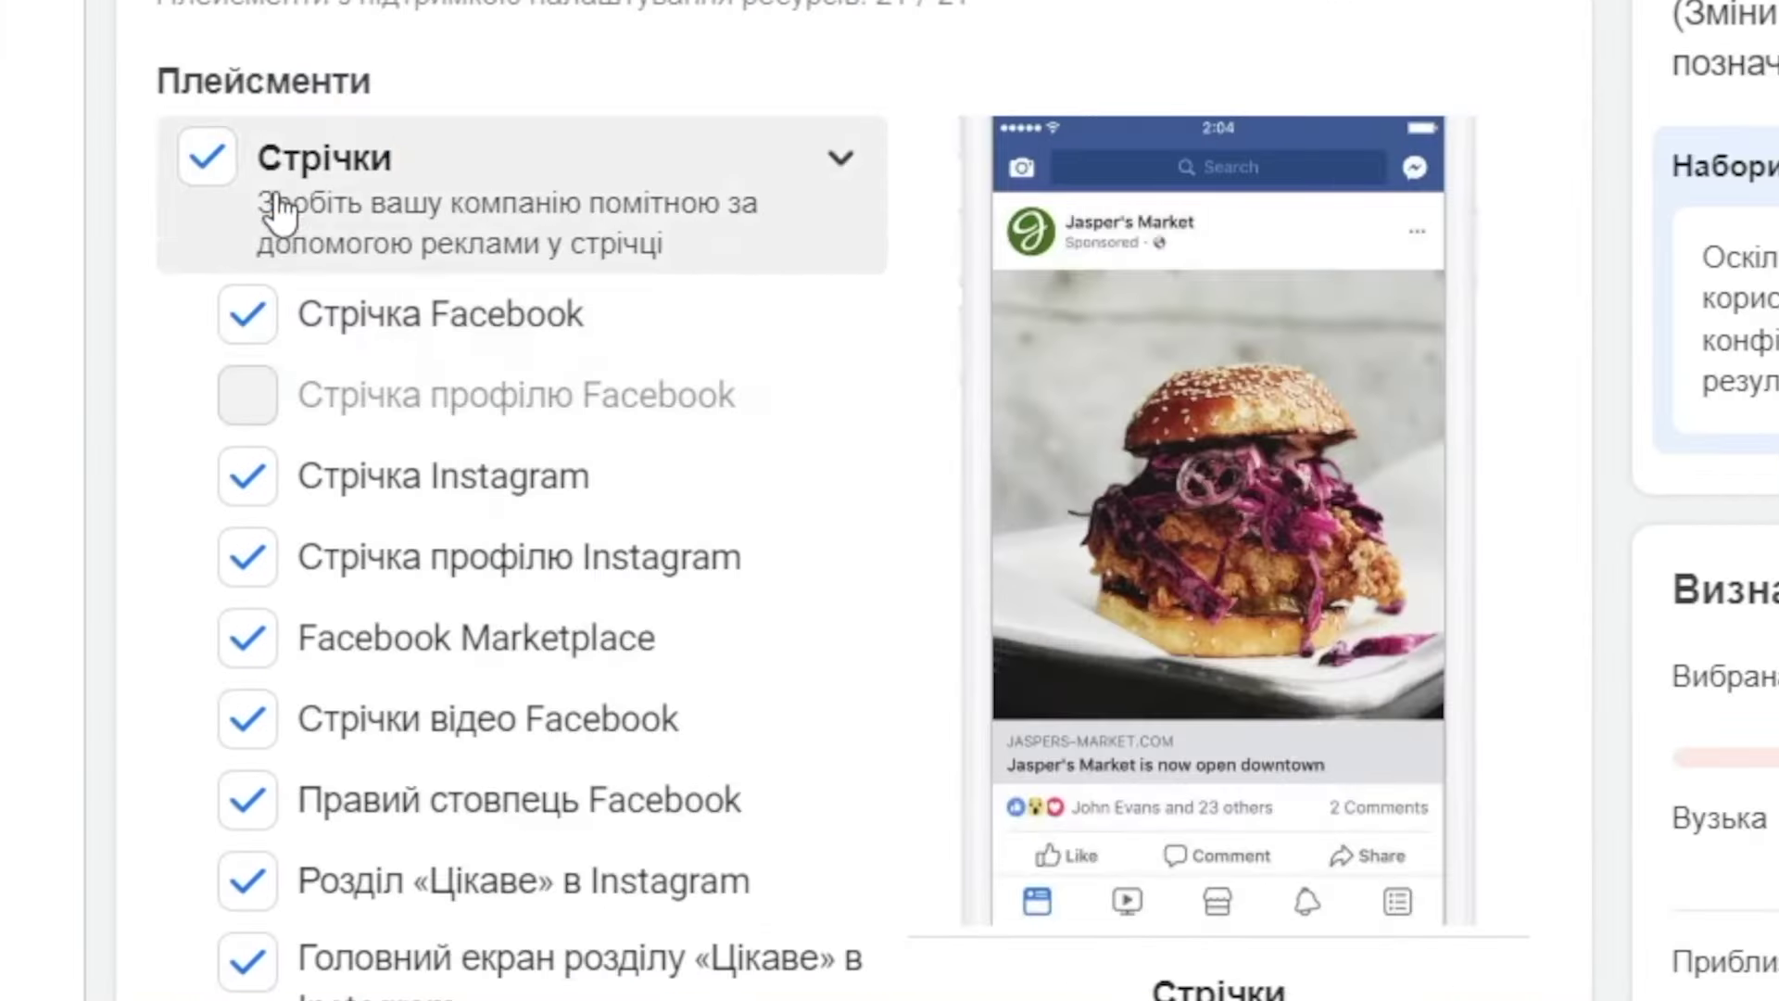
scroll(648, 917, "down", 12)
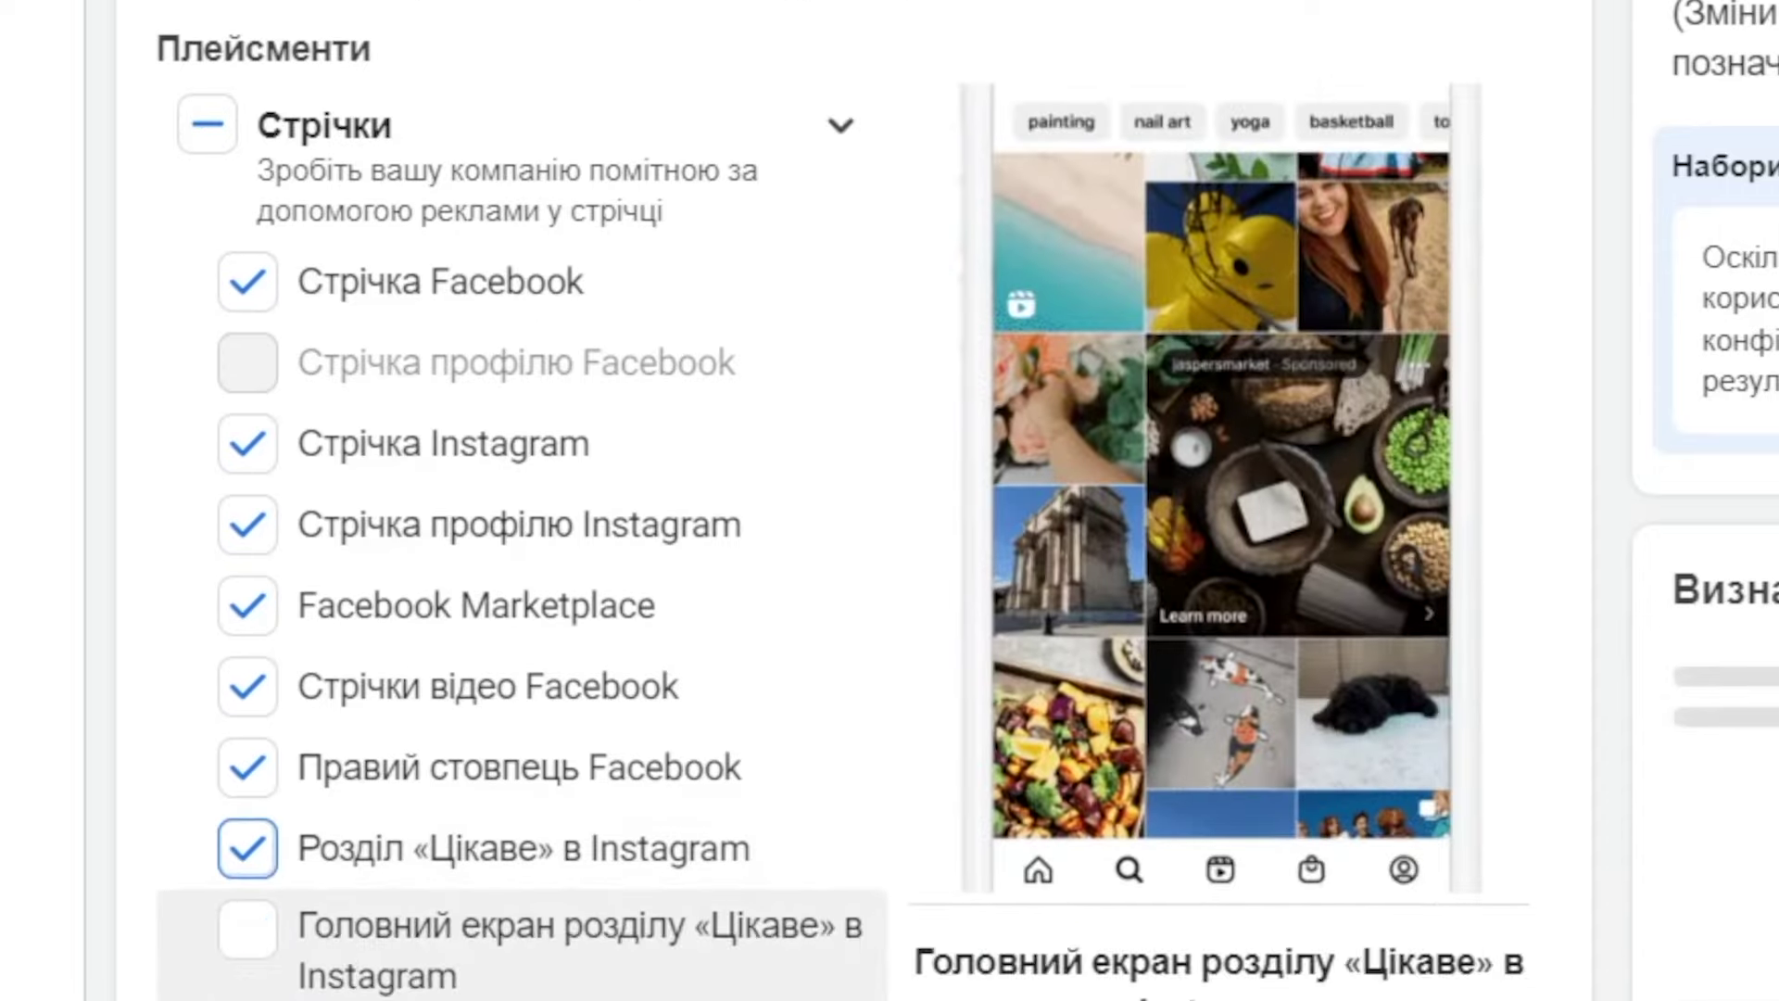
scroll(290, 901, "down", 5)
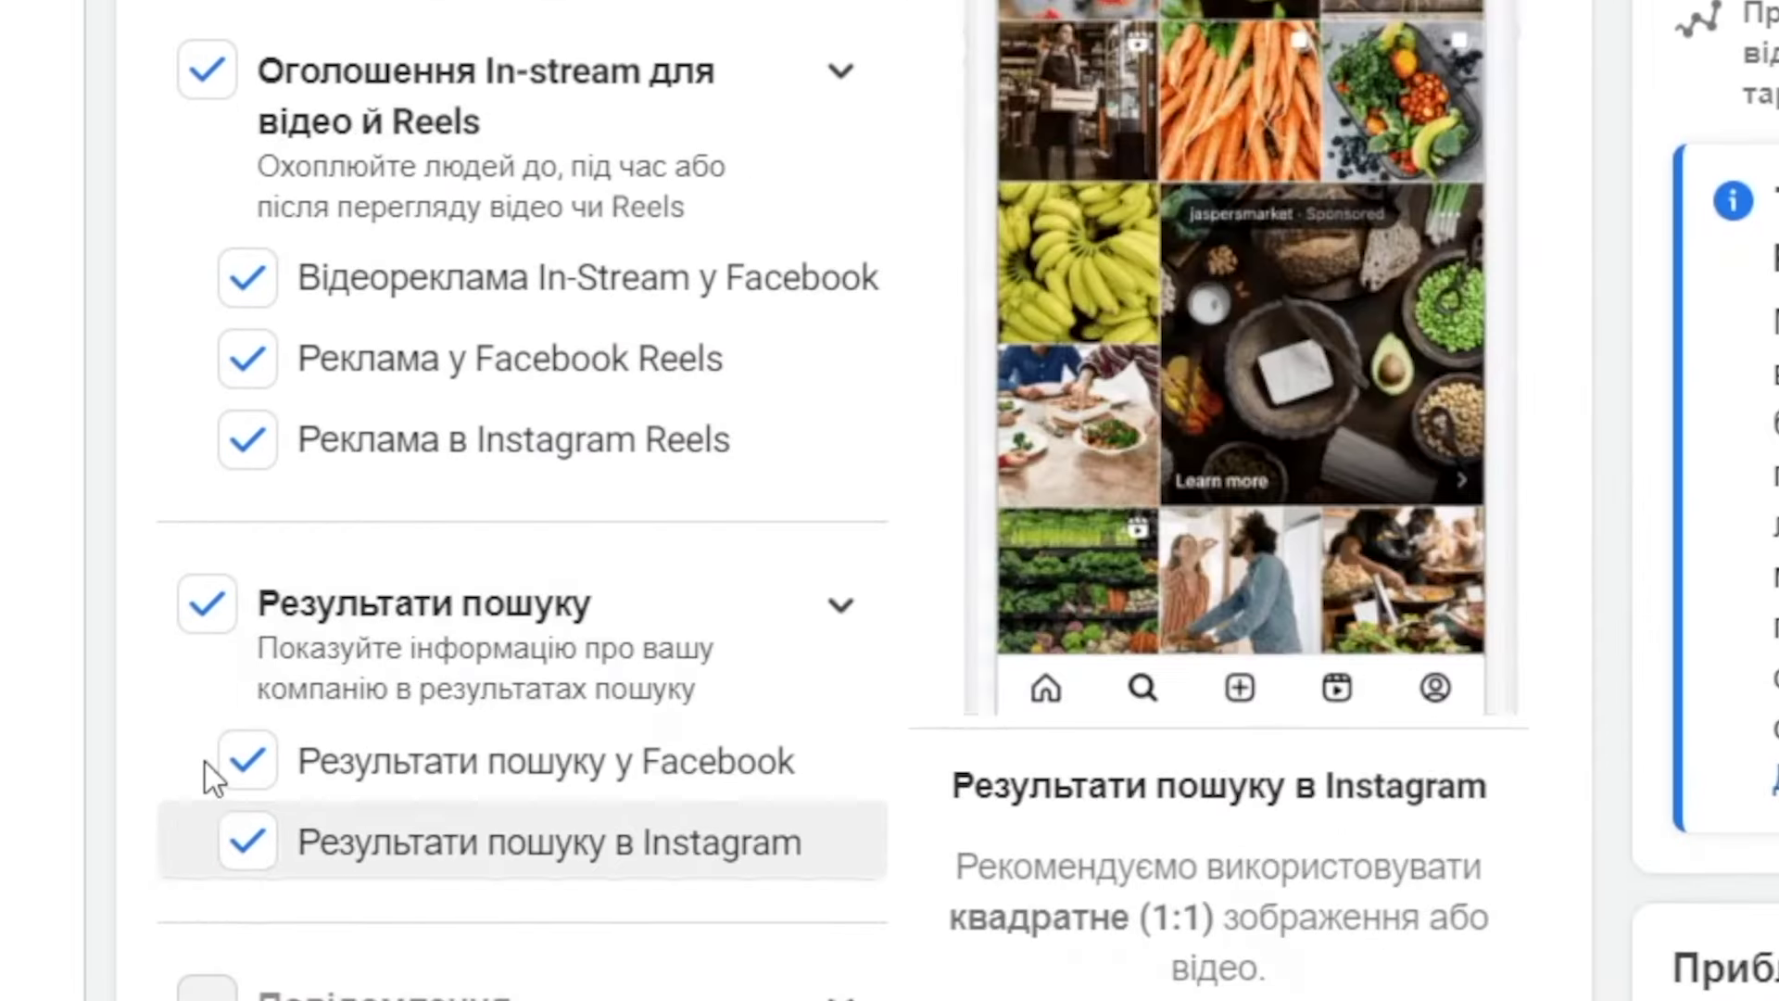
left_click(204, 762)
left_click(246, 842)
scroll(310, 791, "down", 5)
scroll(215, 658, "up", 15)
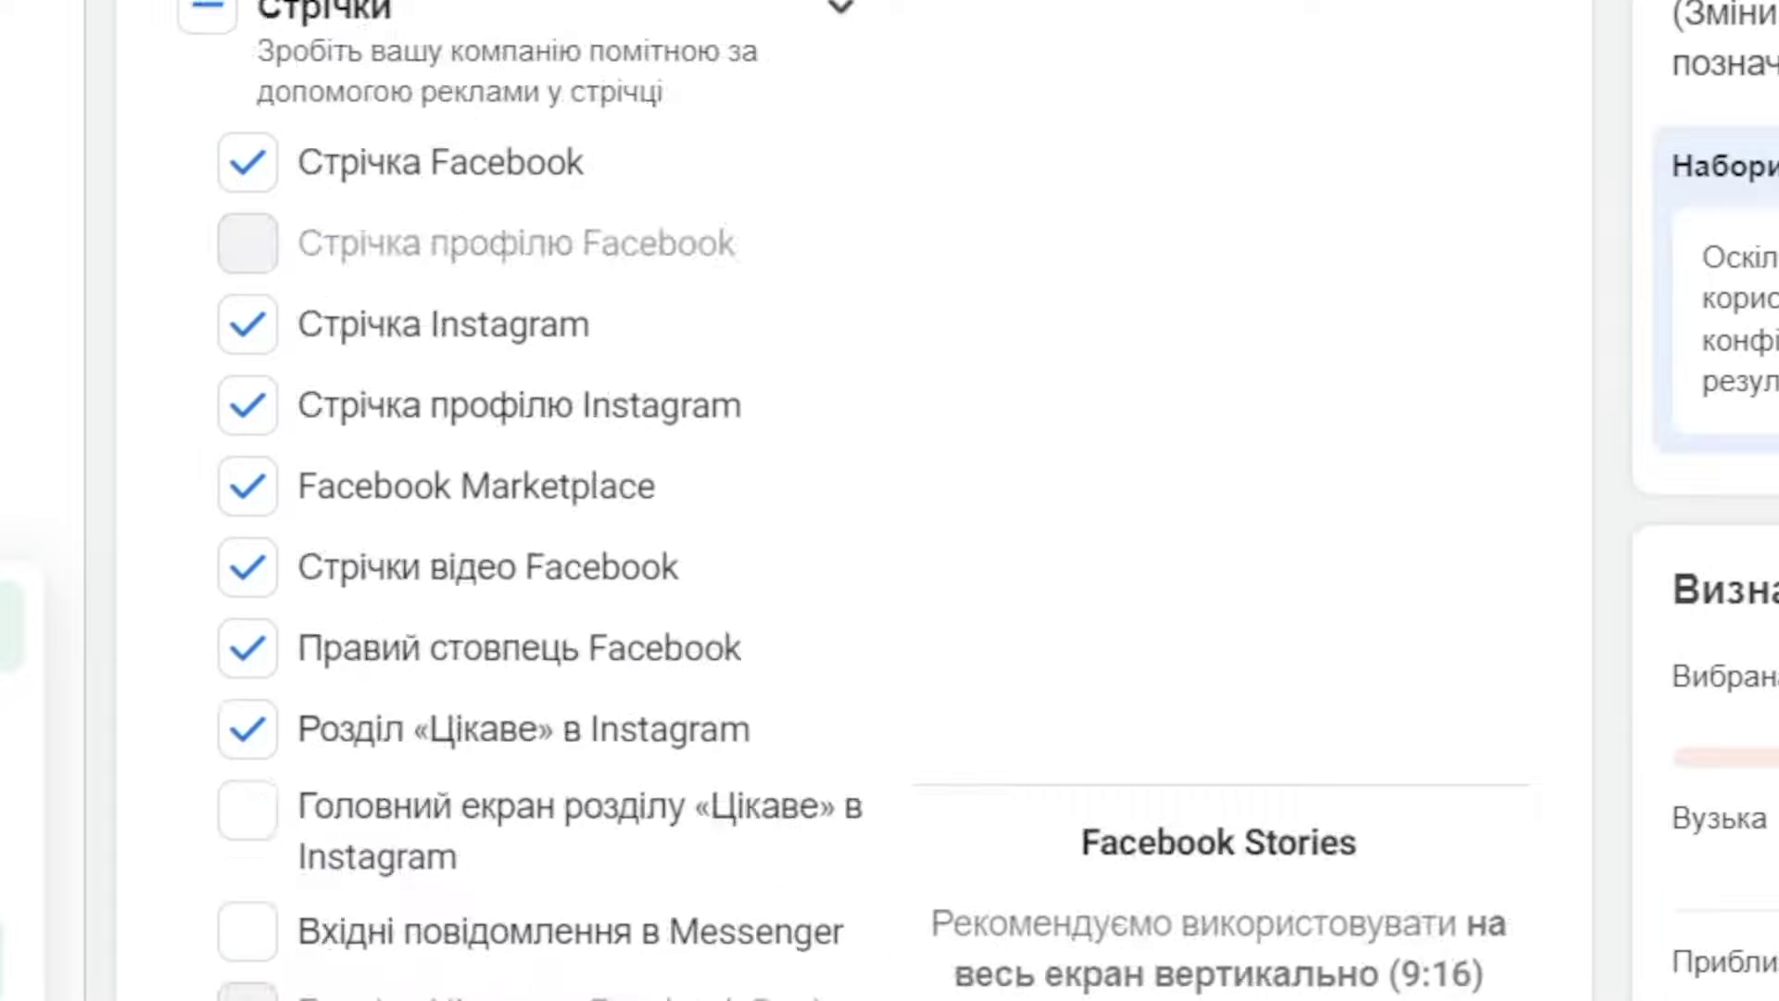
scroll(1024, 862, "up", 6)
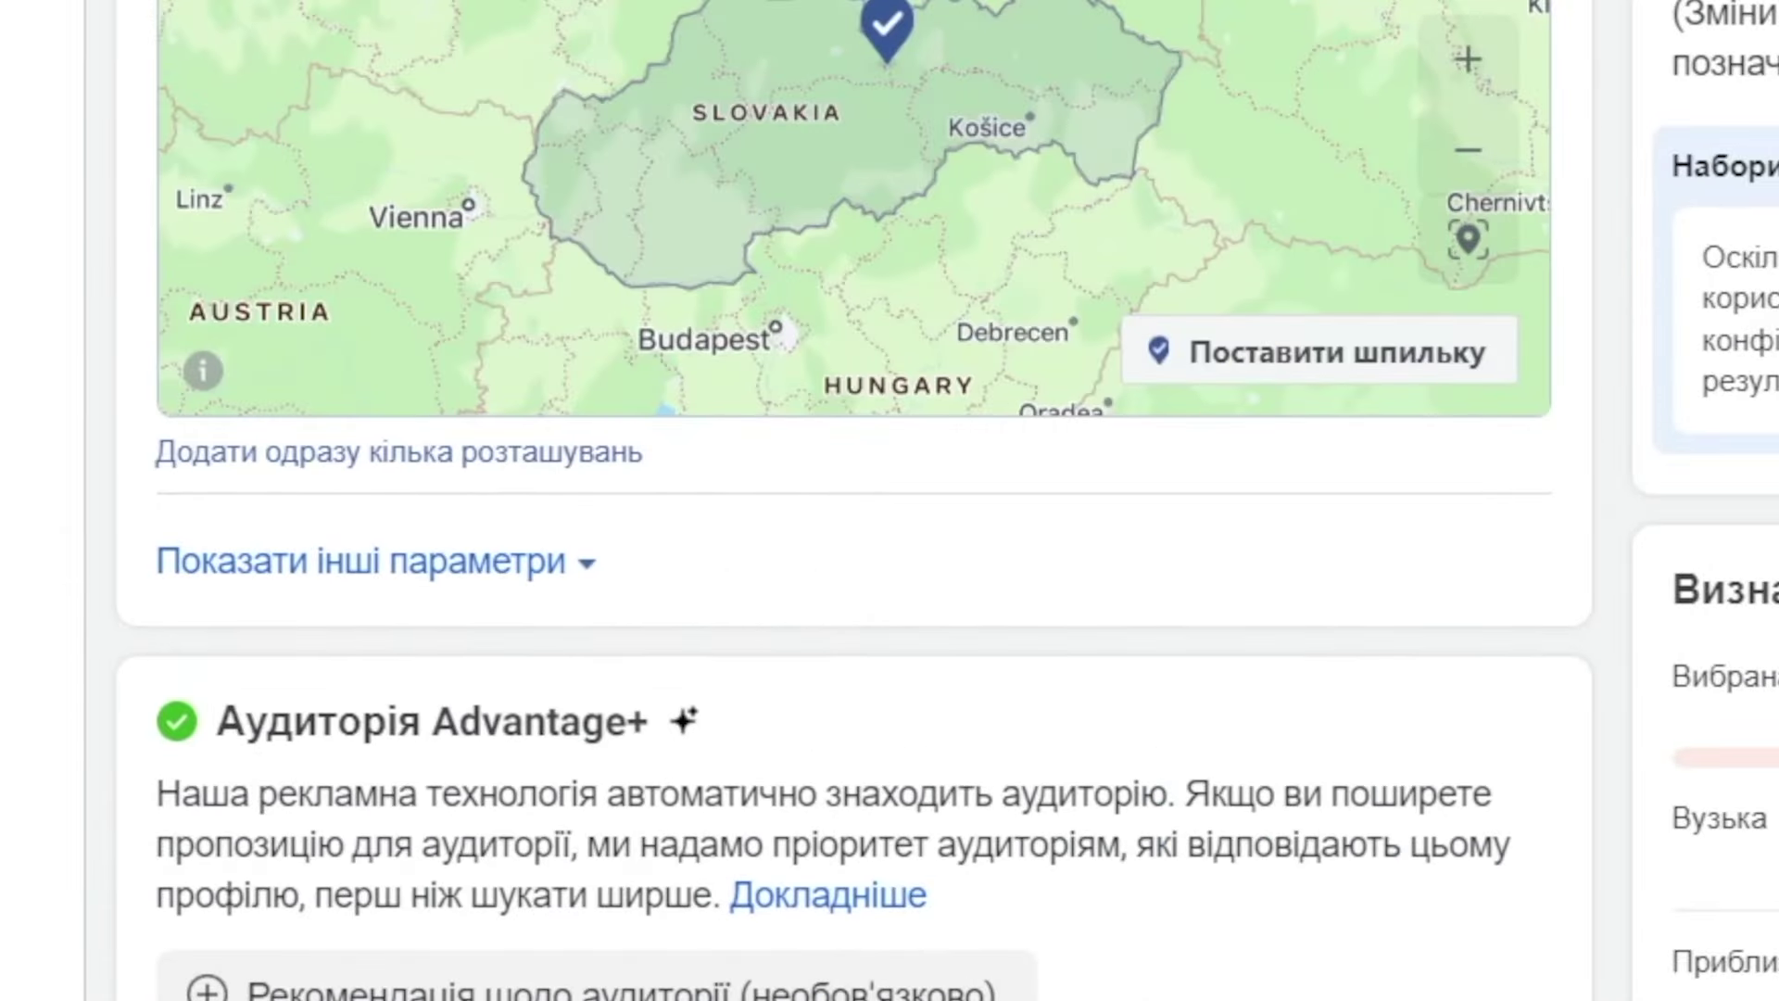
Set the audience age range to 22–55.
scroll(914, 730, "up", 5)
scroll(732, 681, "up", 3)
scroll(732, 681, "down", 7)
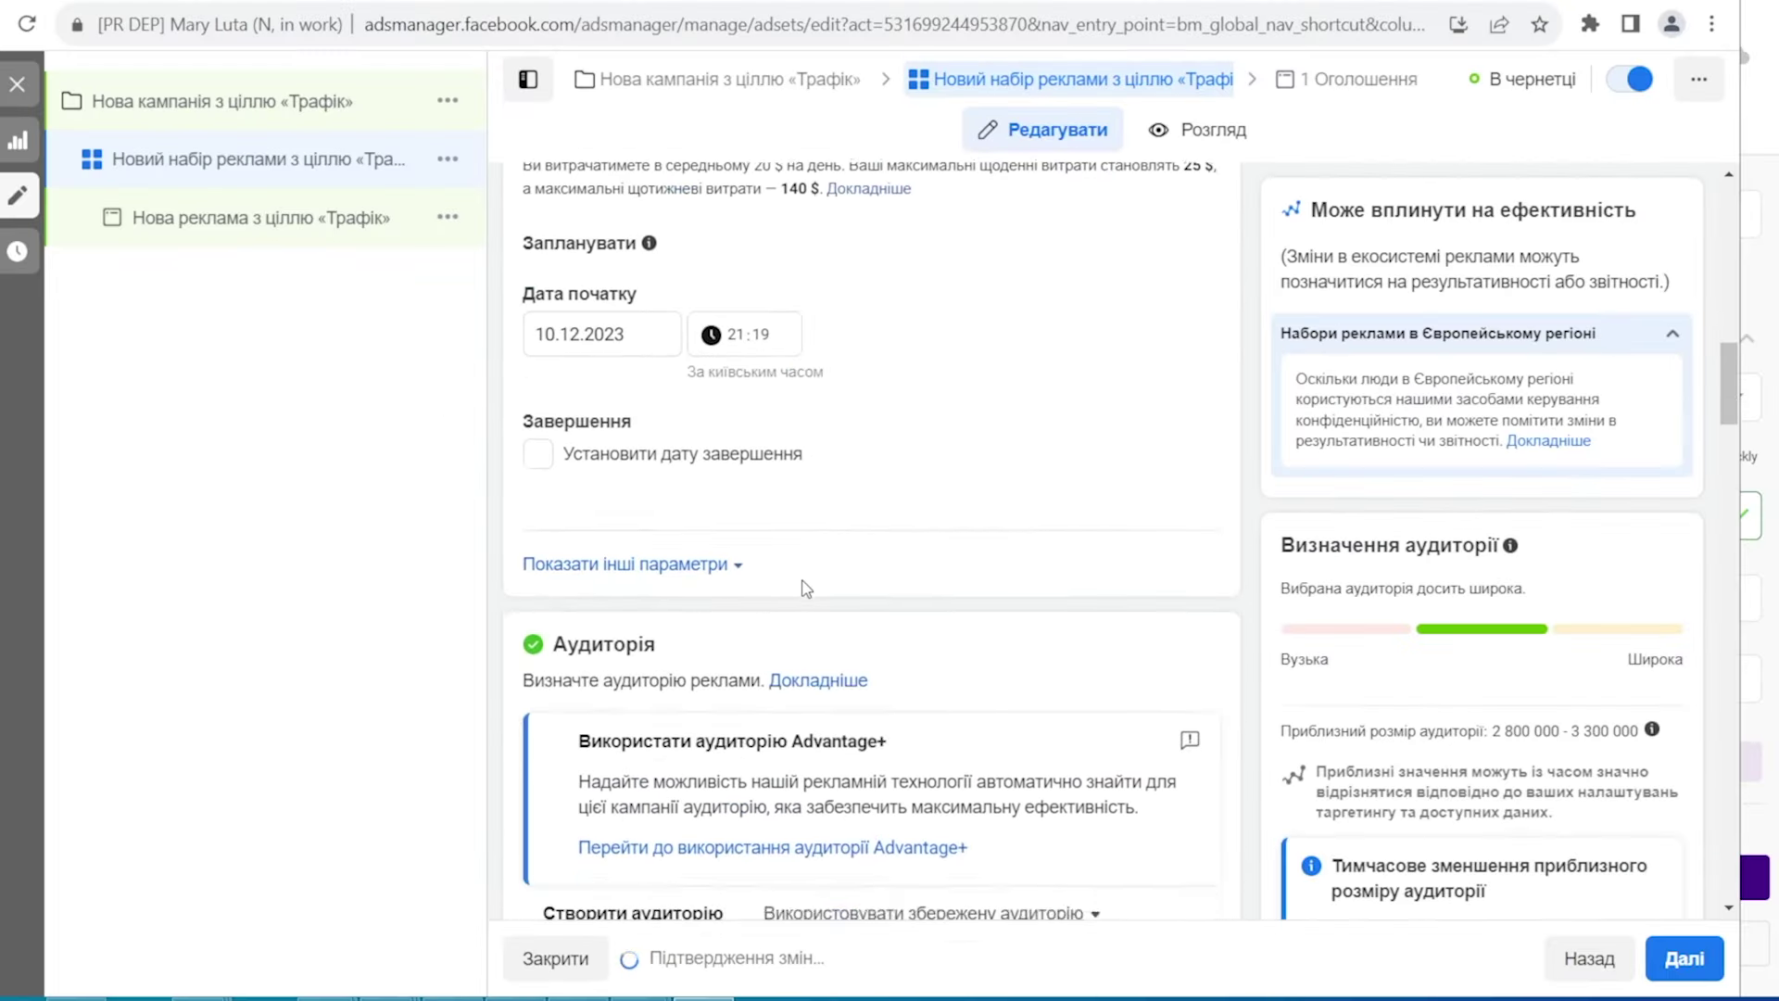
scroll(806, 589, "down", 10)
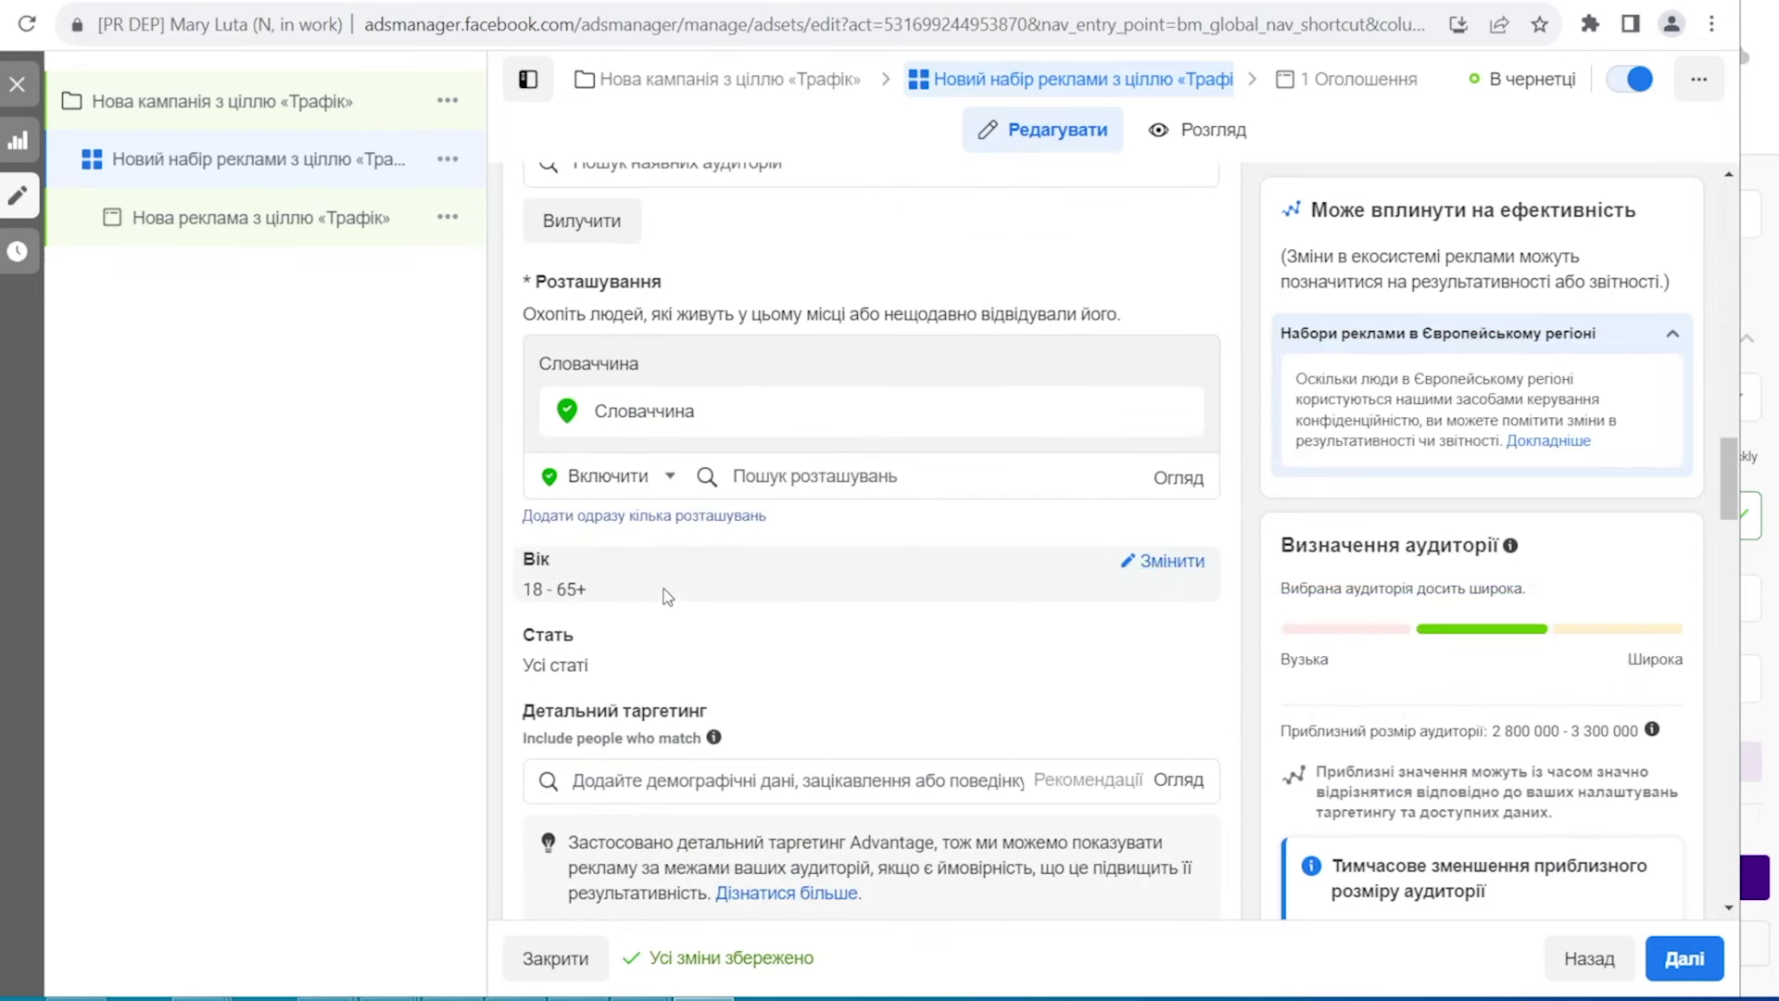
left_click(667, 594)
left_click(603, 595)
scroll(621, 818, "down", 3)
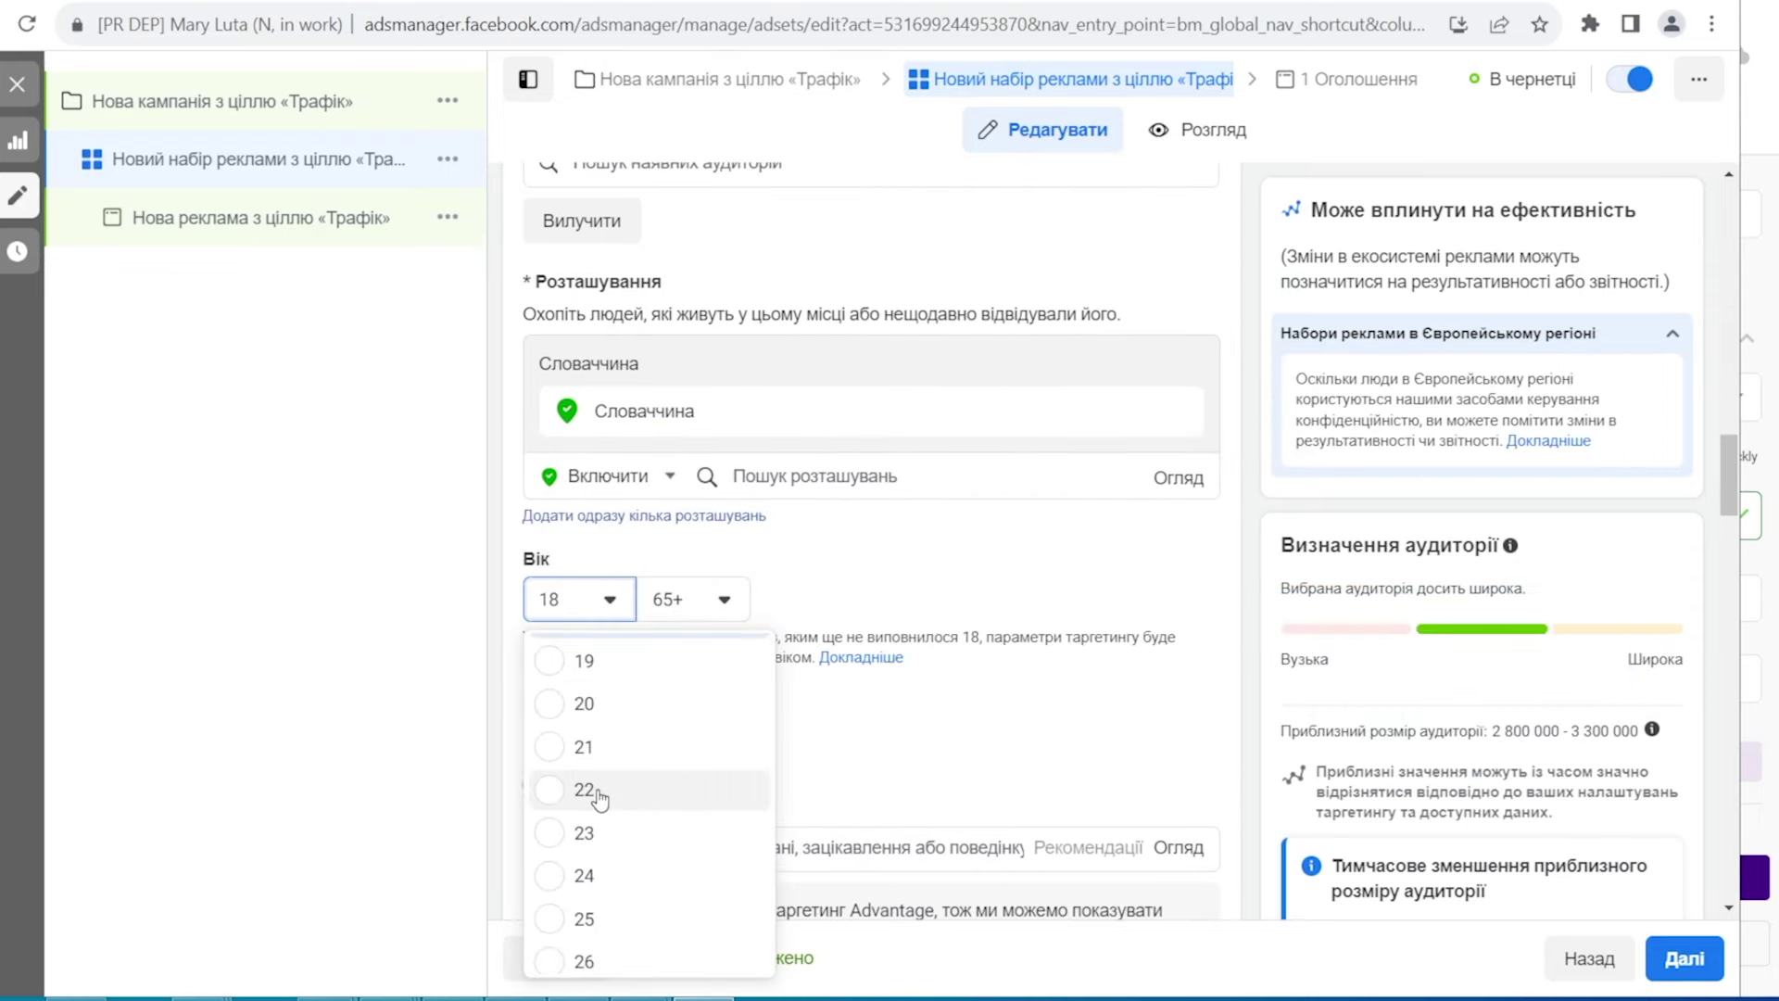
left_click(599, 795)
left_click(723, 603)
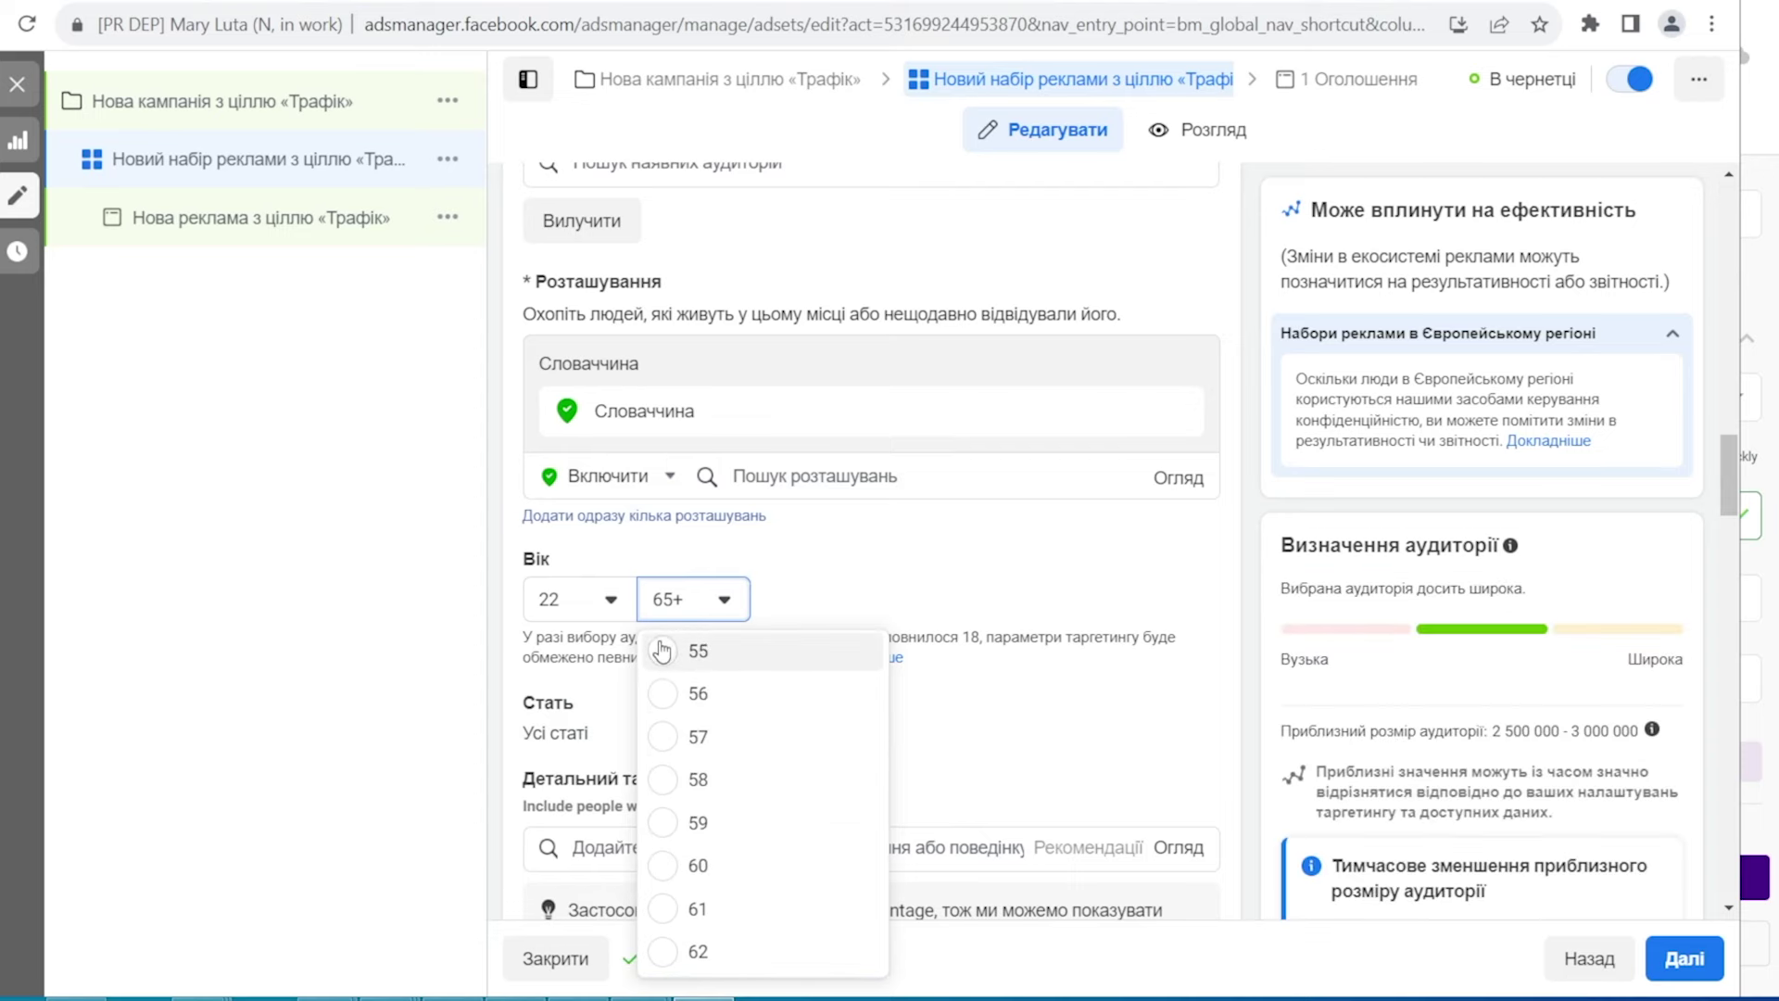
left_click(661, 651)
scroll(926, 556, "down", 3)
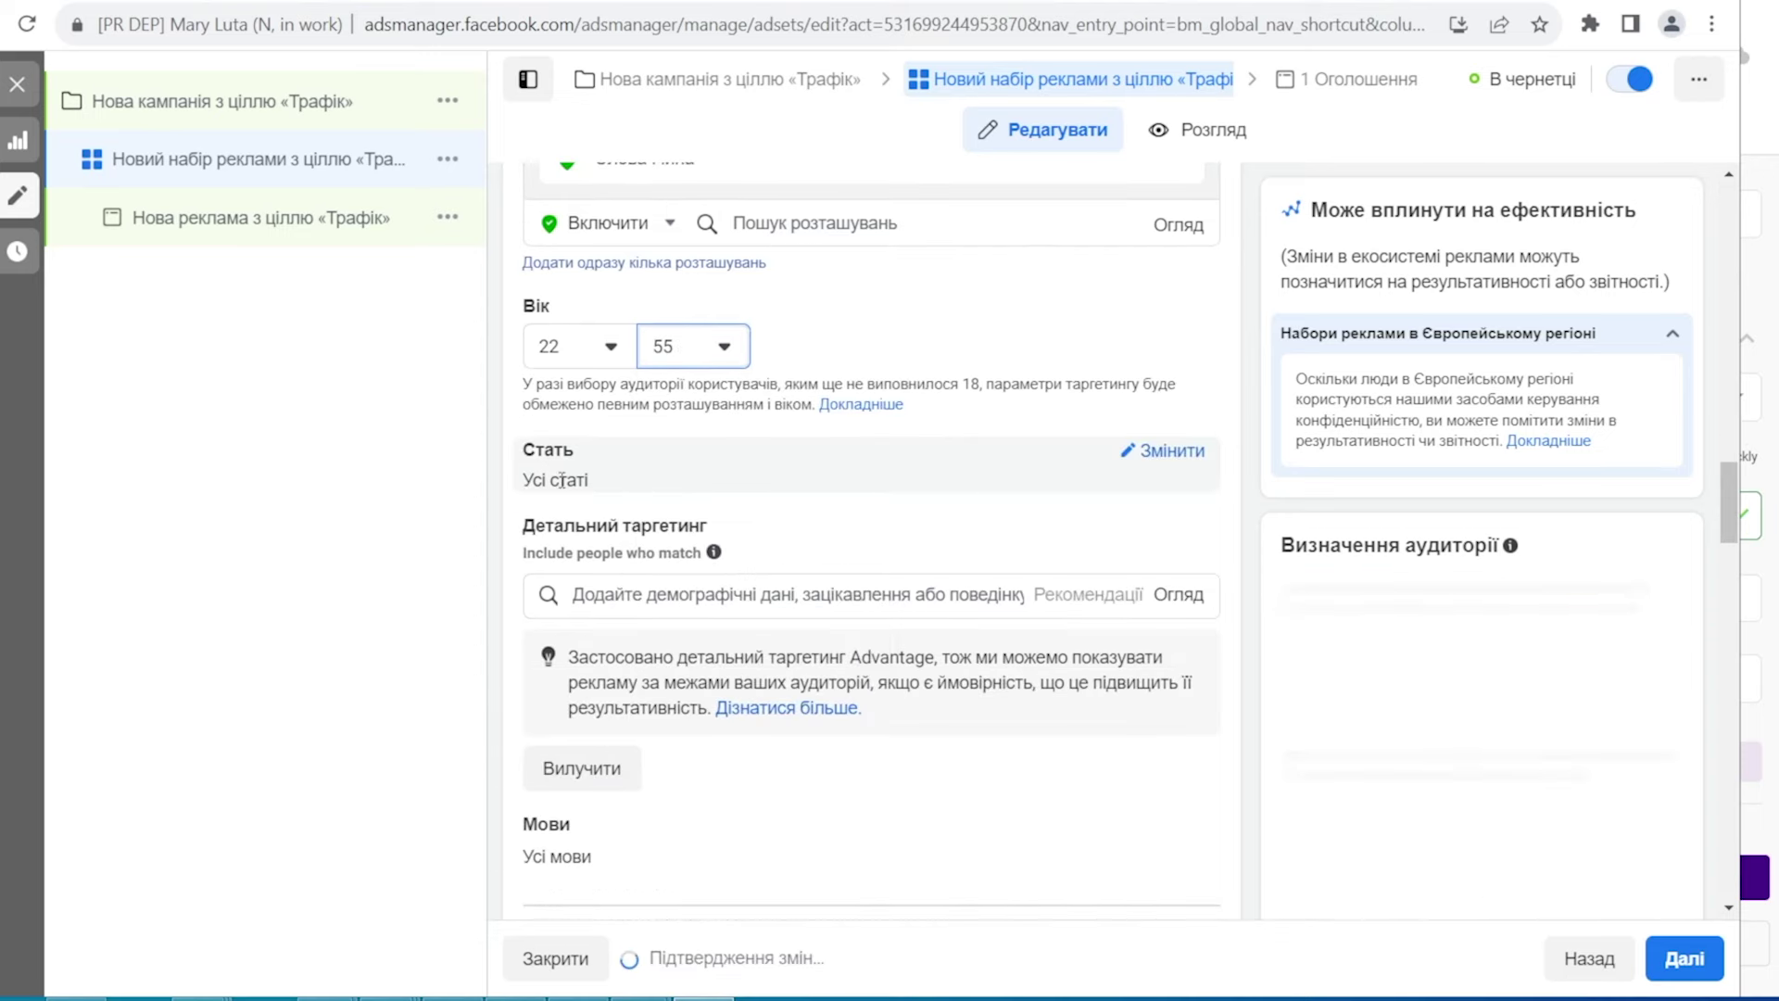
Restrict the gender targeting to Жінки (women only).
left_click(1191, 452)
left_click(755, 484)
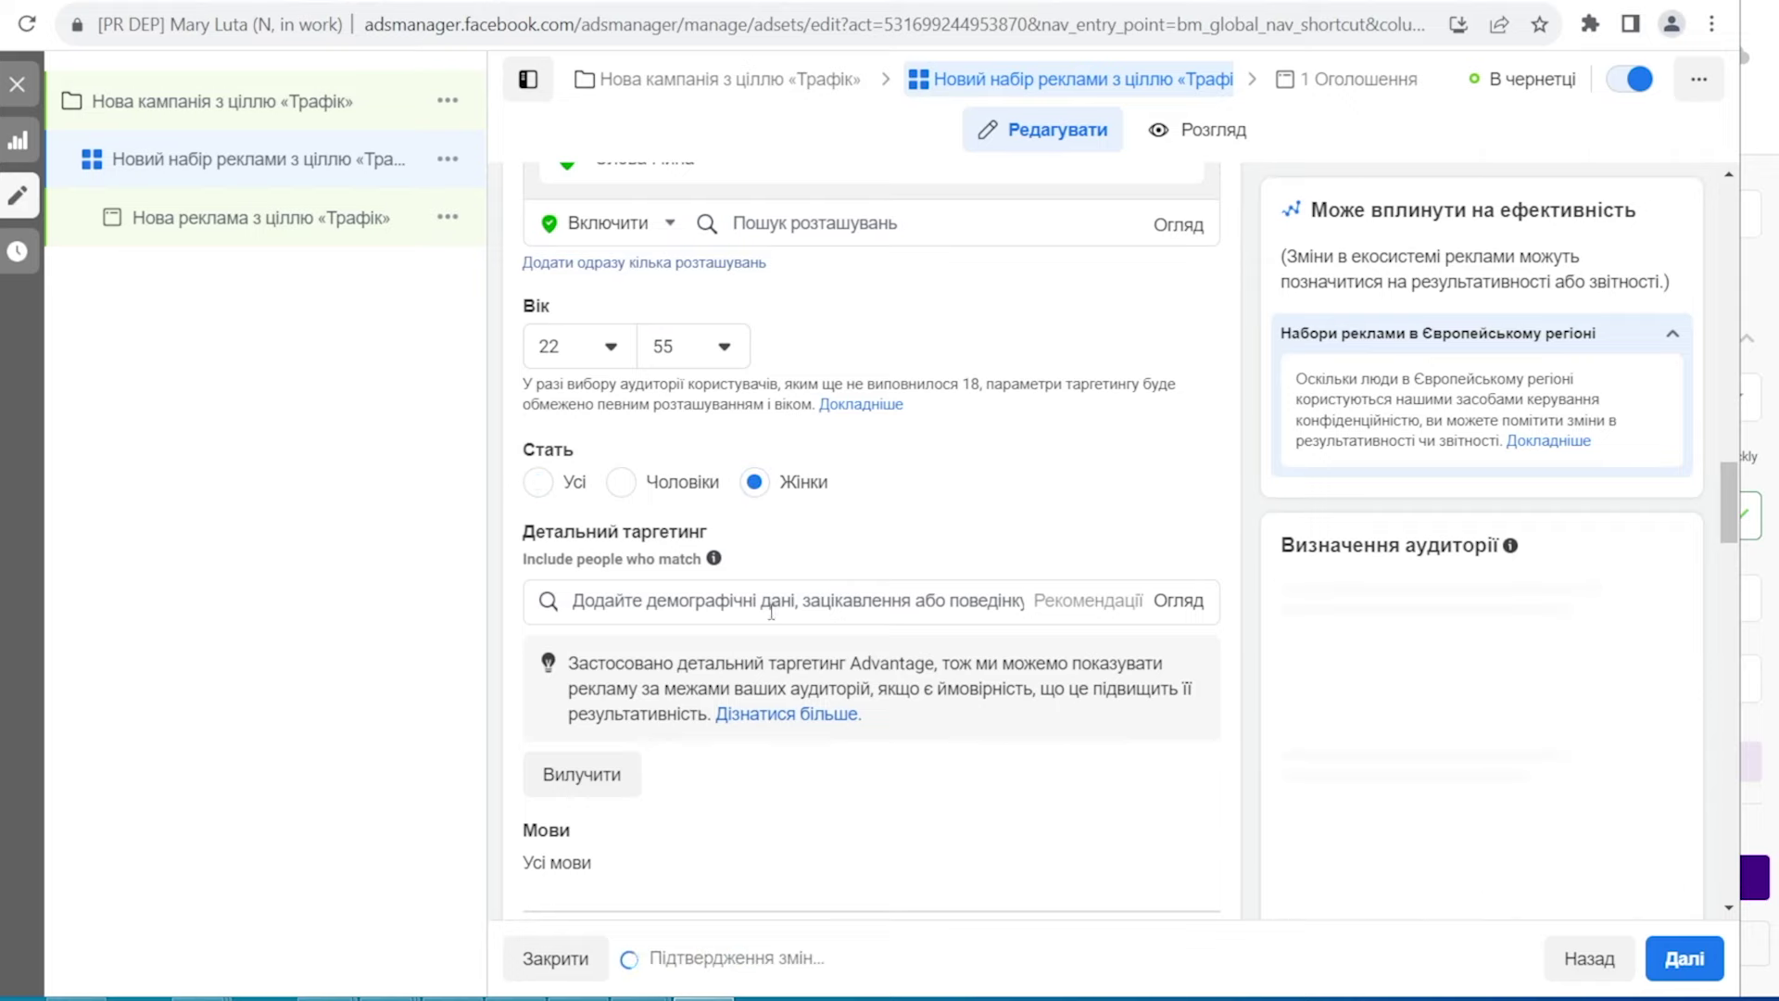
scroll(715, 643, "down", 15)
scroll(711, 640, "down", 10)
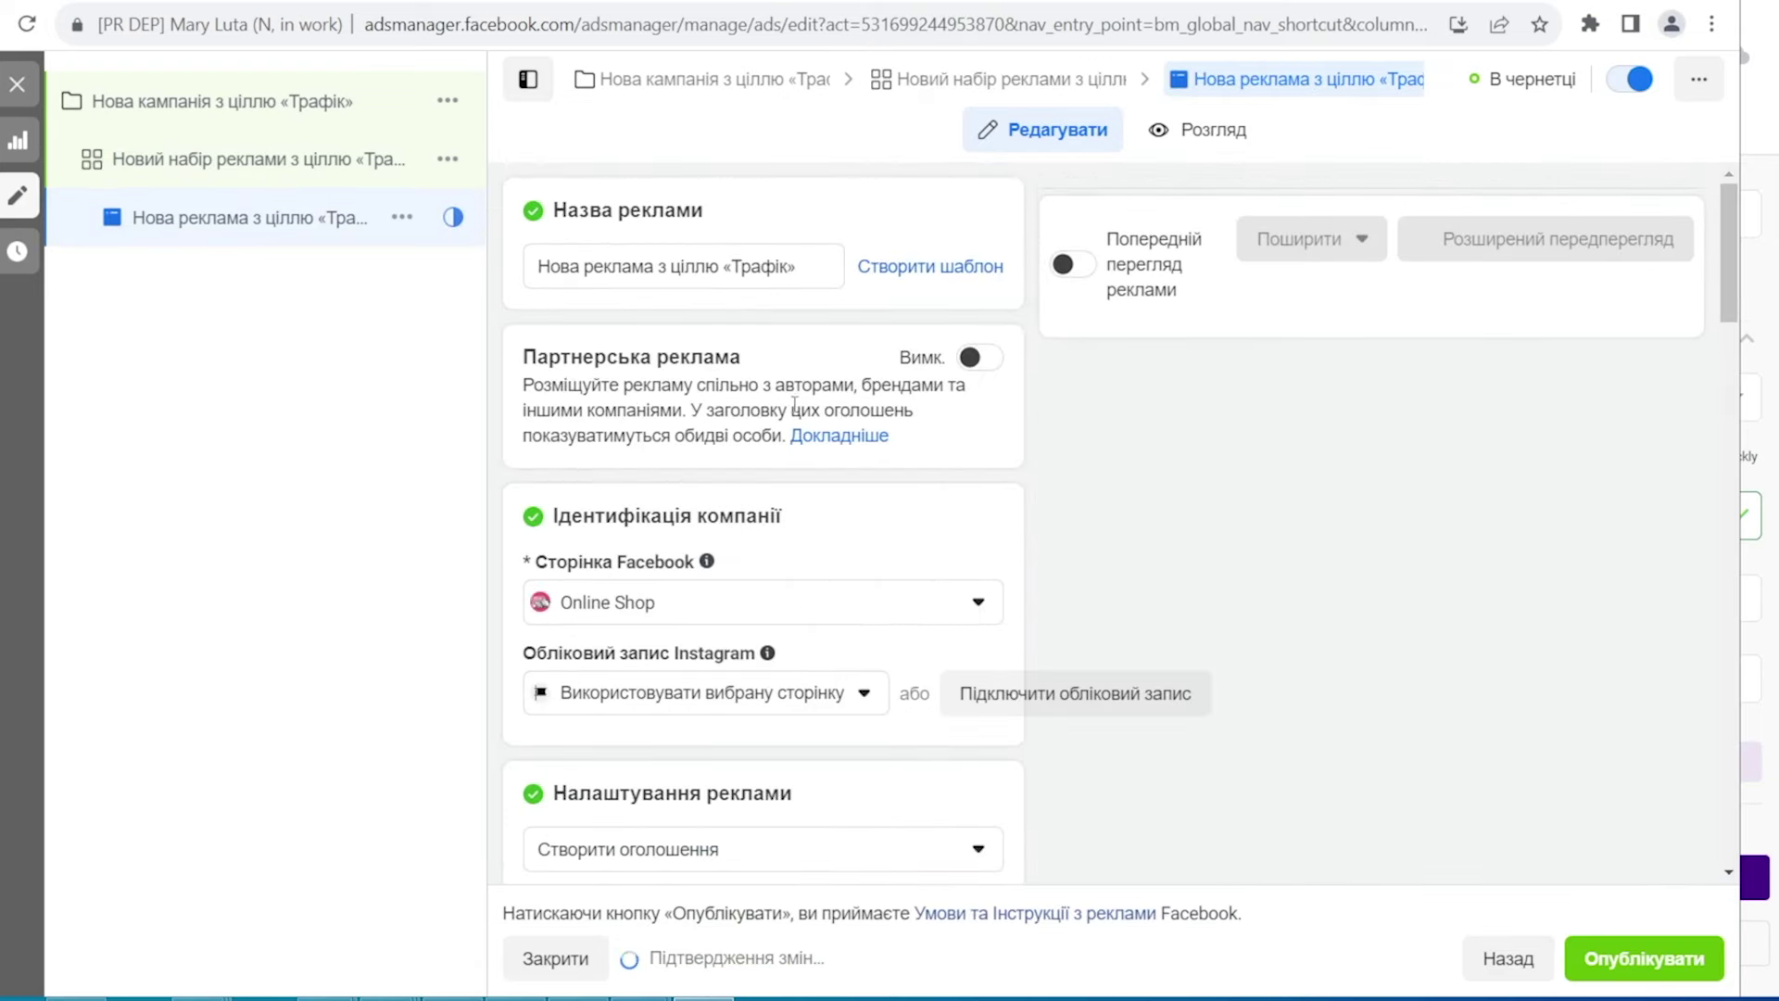
Add the MÍNUS 15 KG image to the ad, keeping its default crops.
scroll(937, 453, "down", 10)
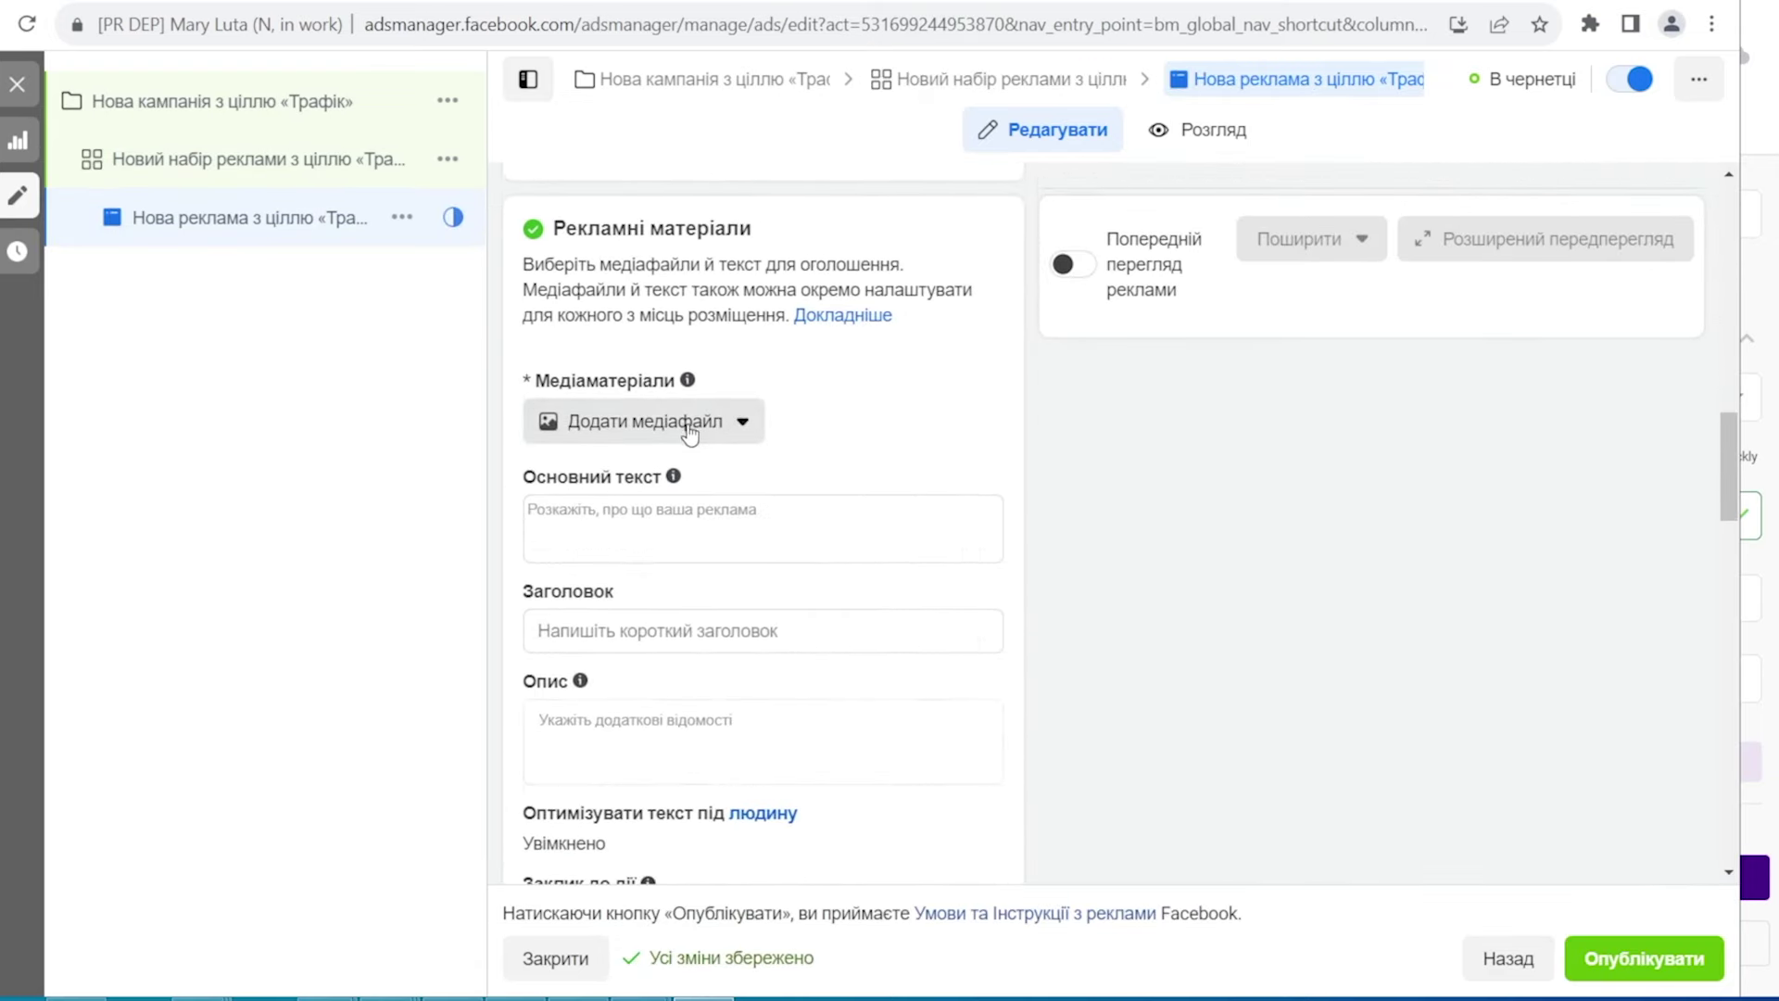
left_click(685, 426)
left_click(617, 486)
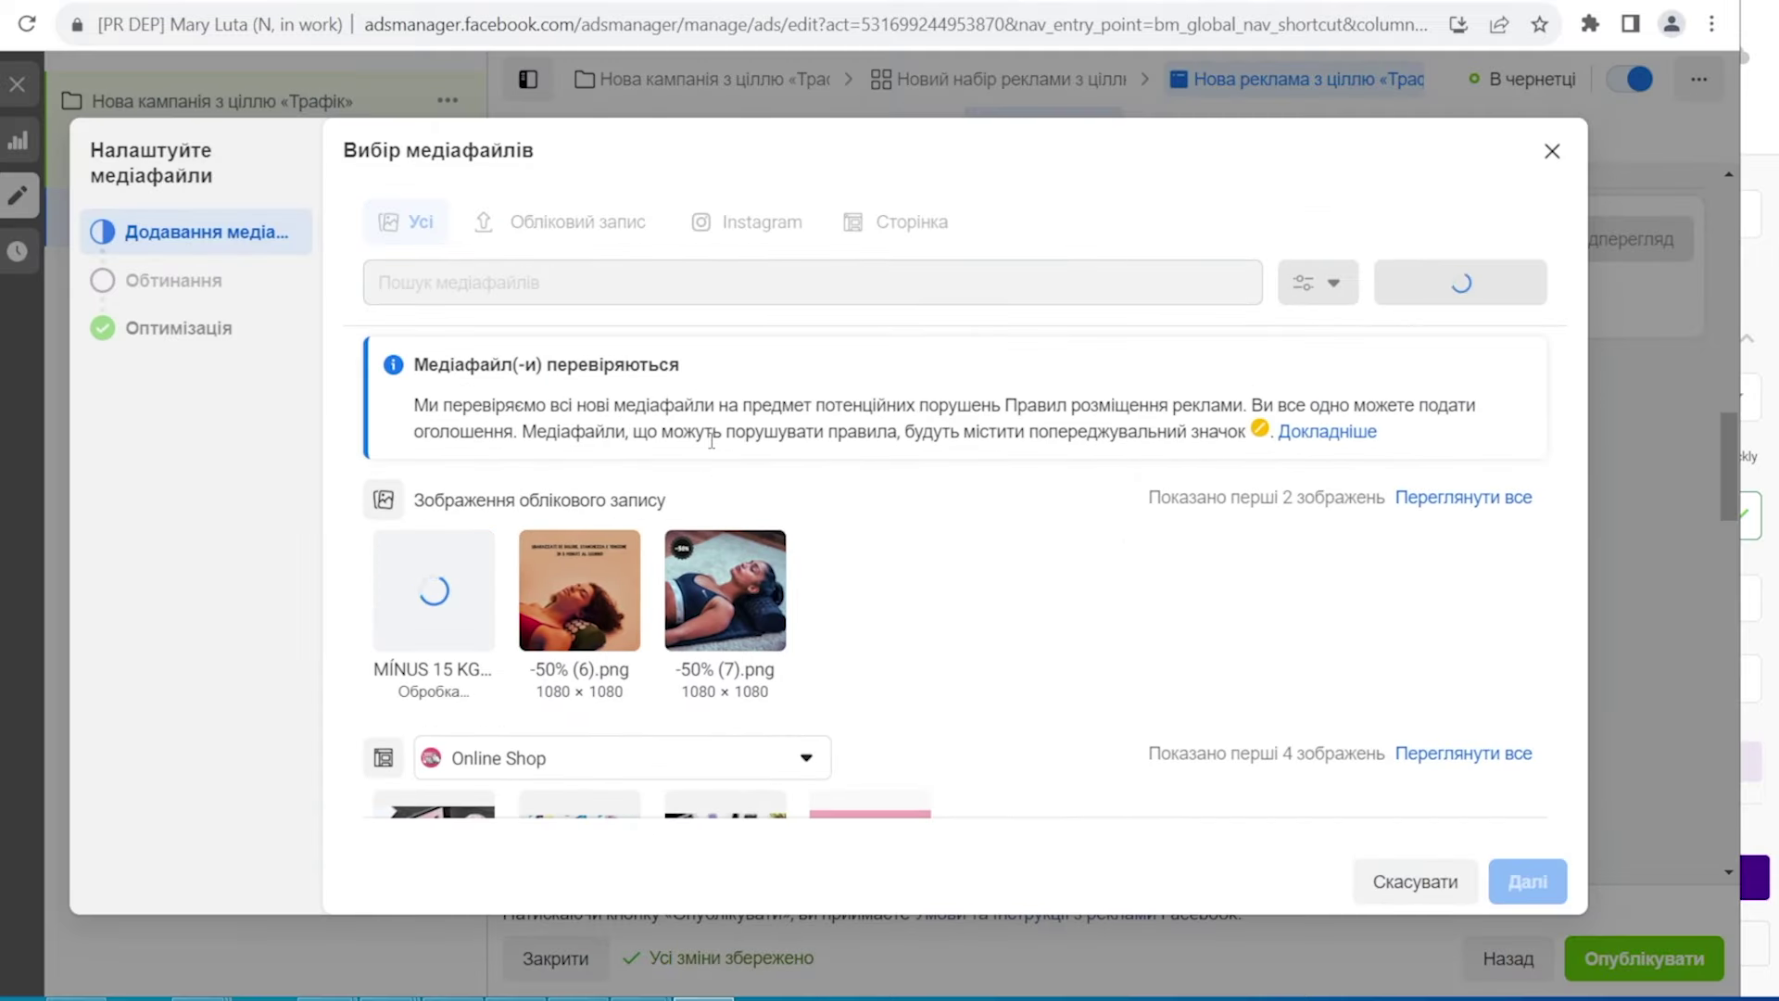
left_click(1524, 882)
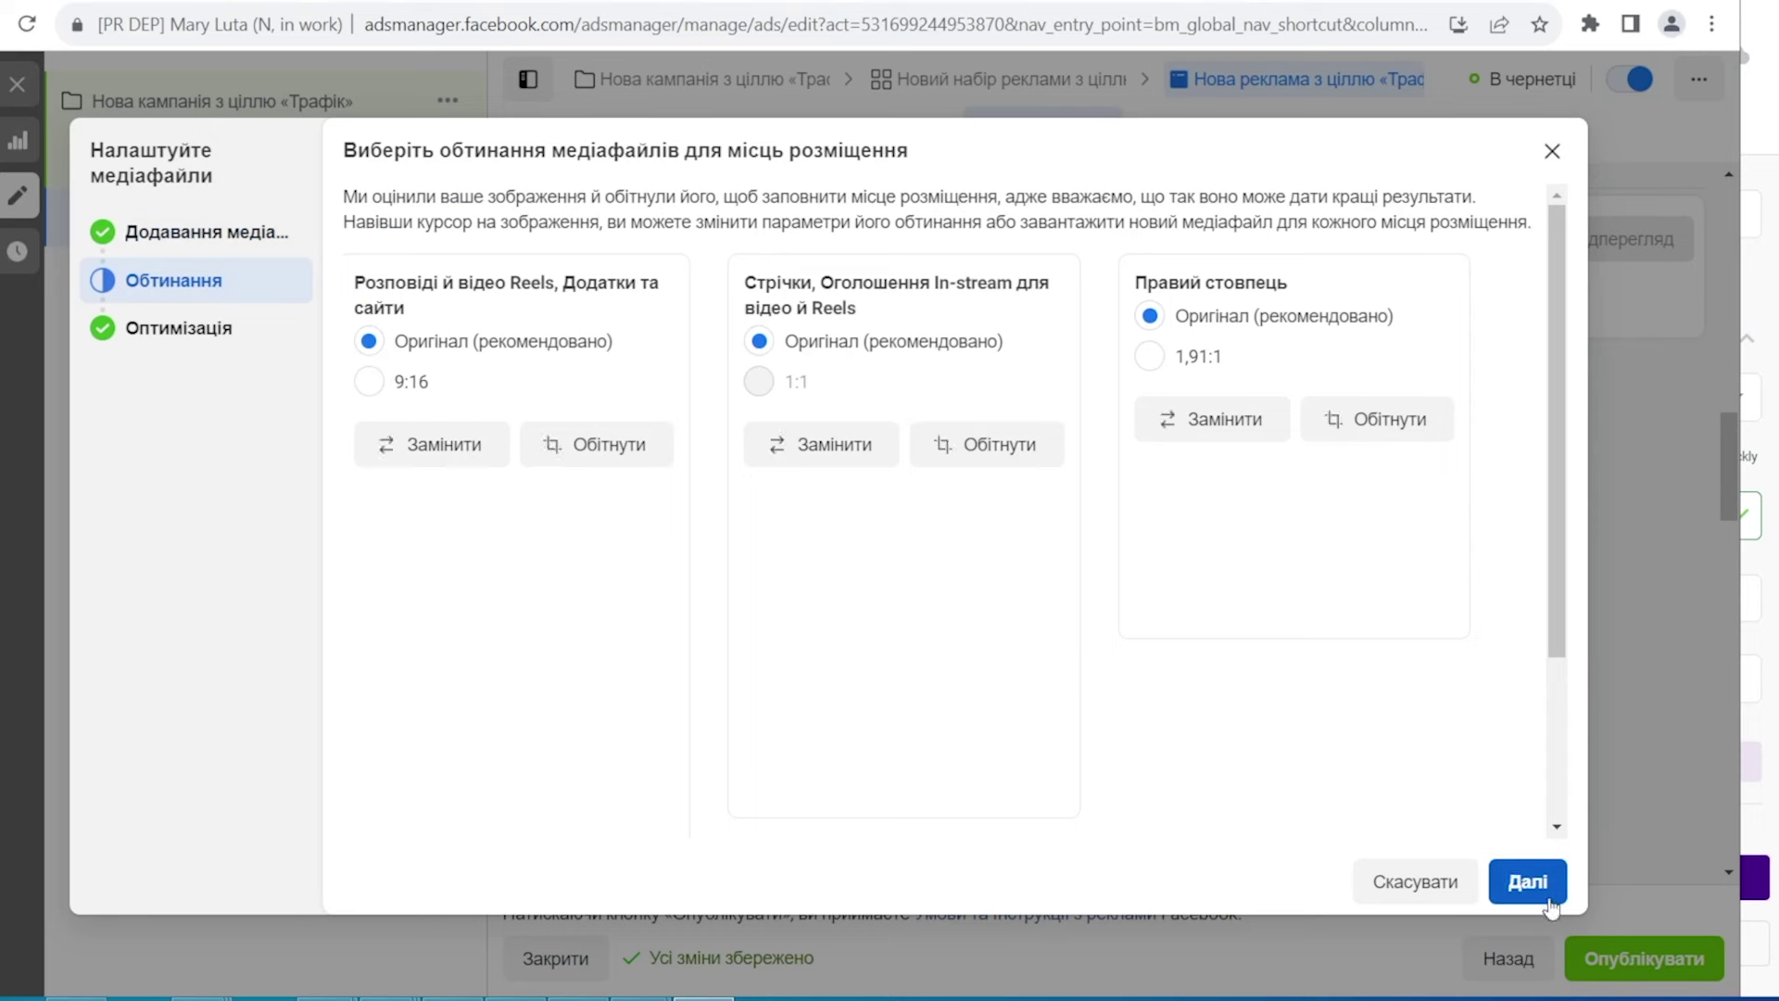
left_click(1521, 885)
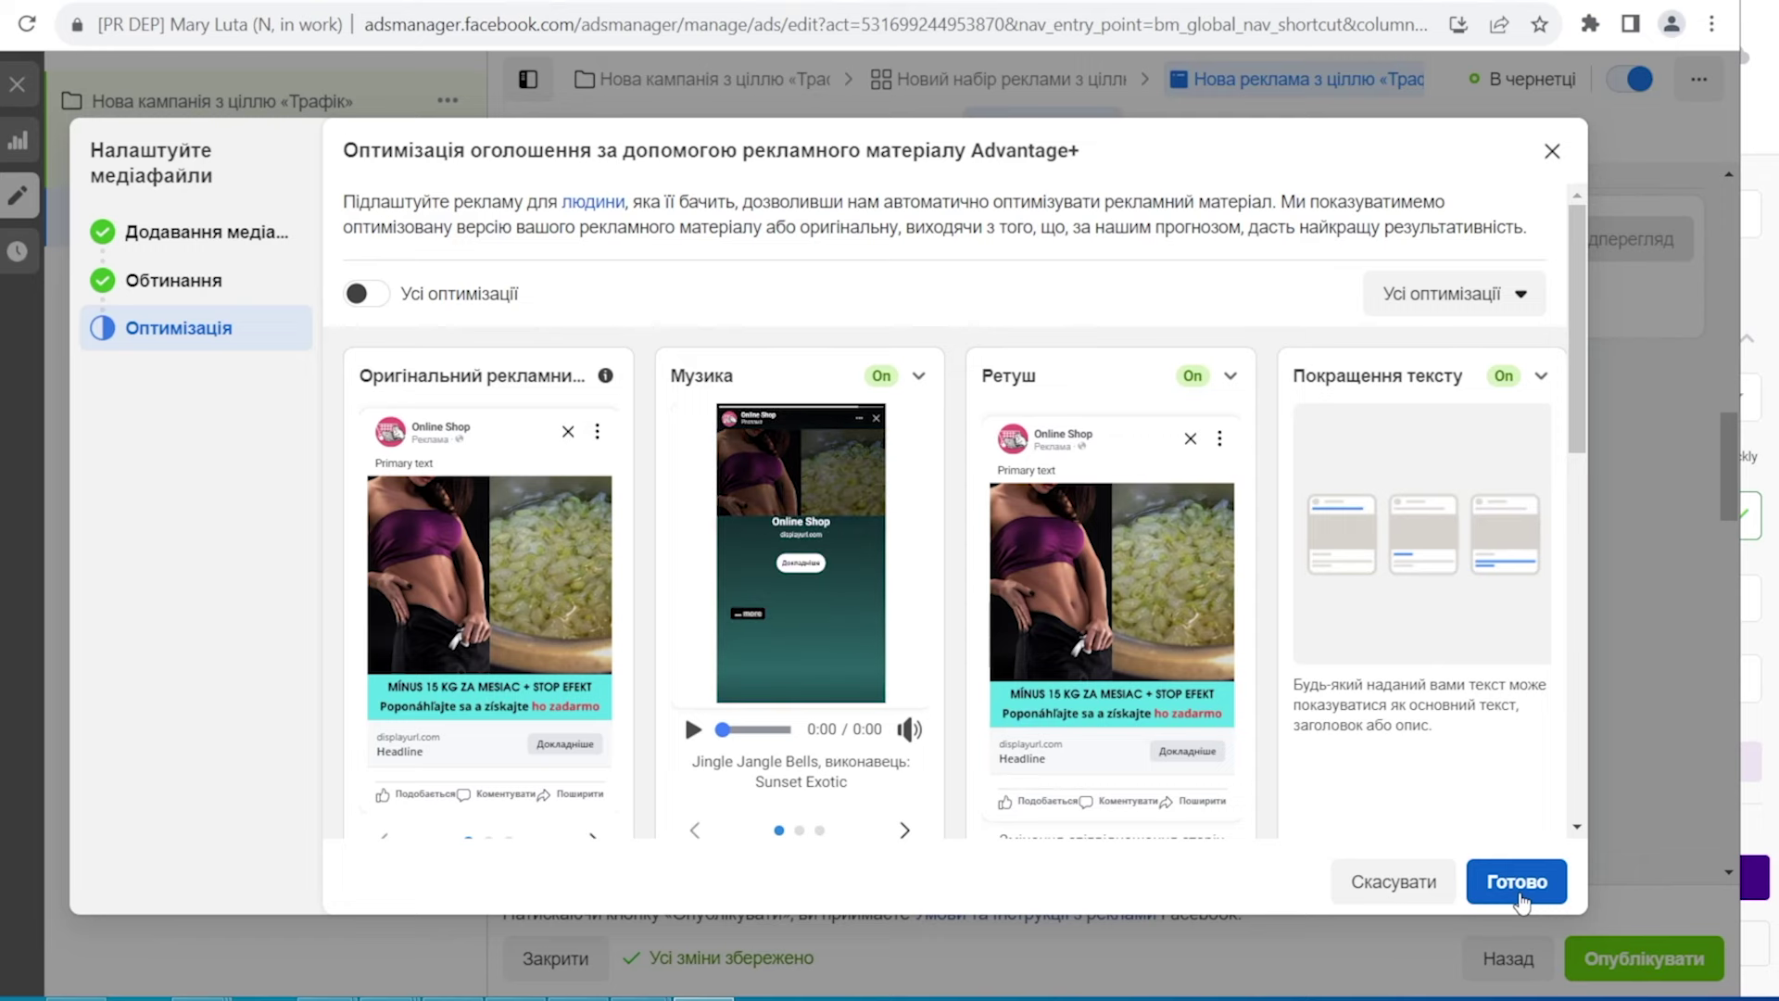
Paste 'Mínus 15 kg za mesiac + stop efekt' as the ad headline.
scroll(874, 350, "down", 5)
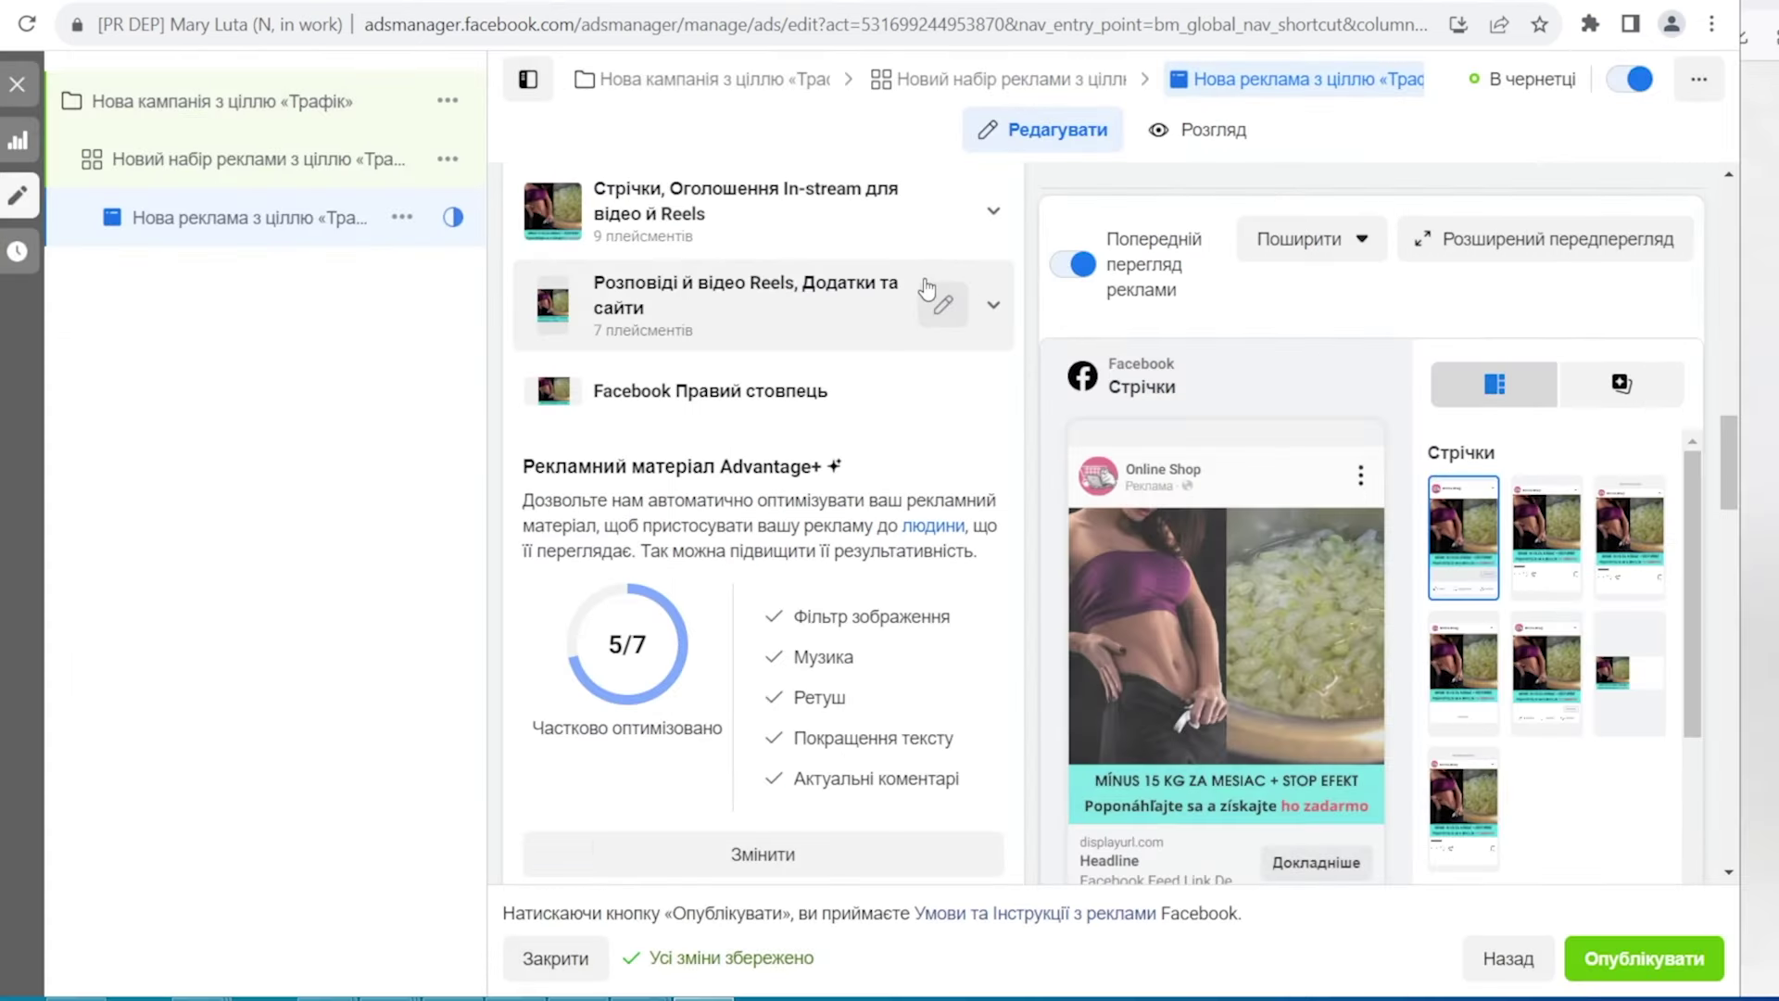
left_click(716, 556)
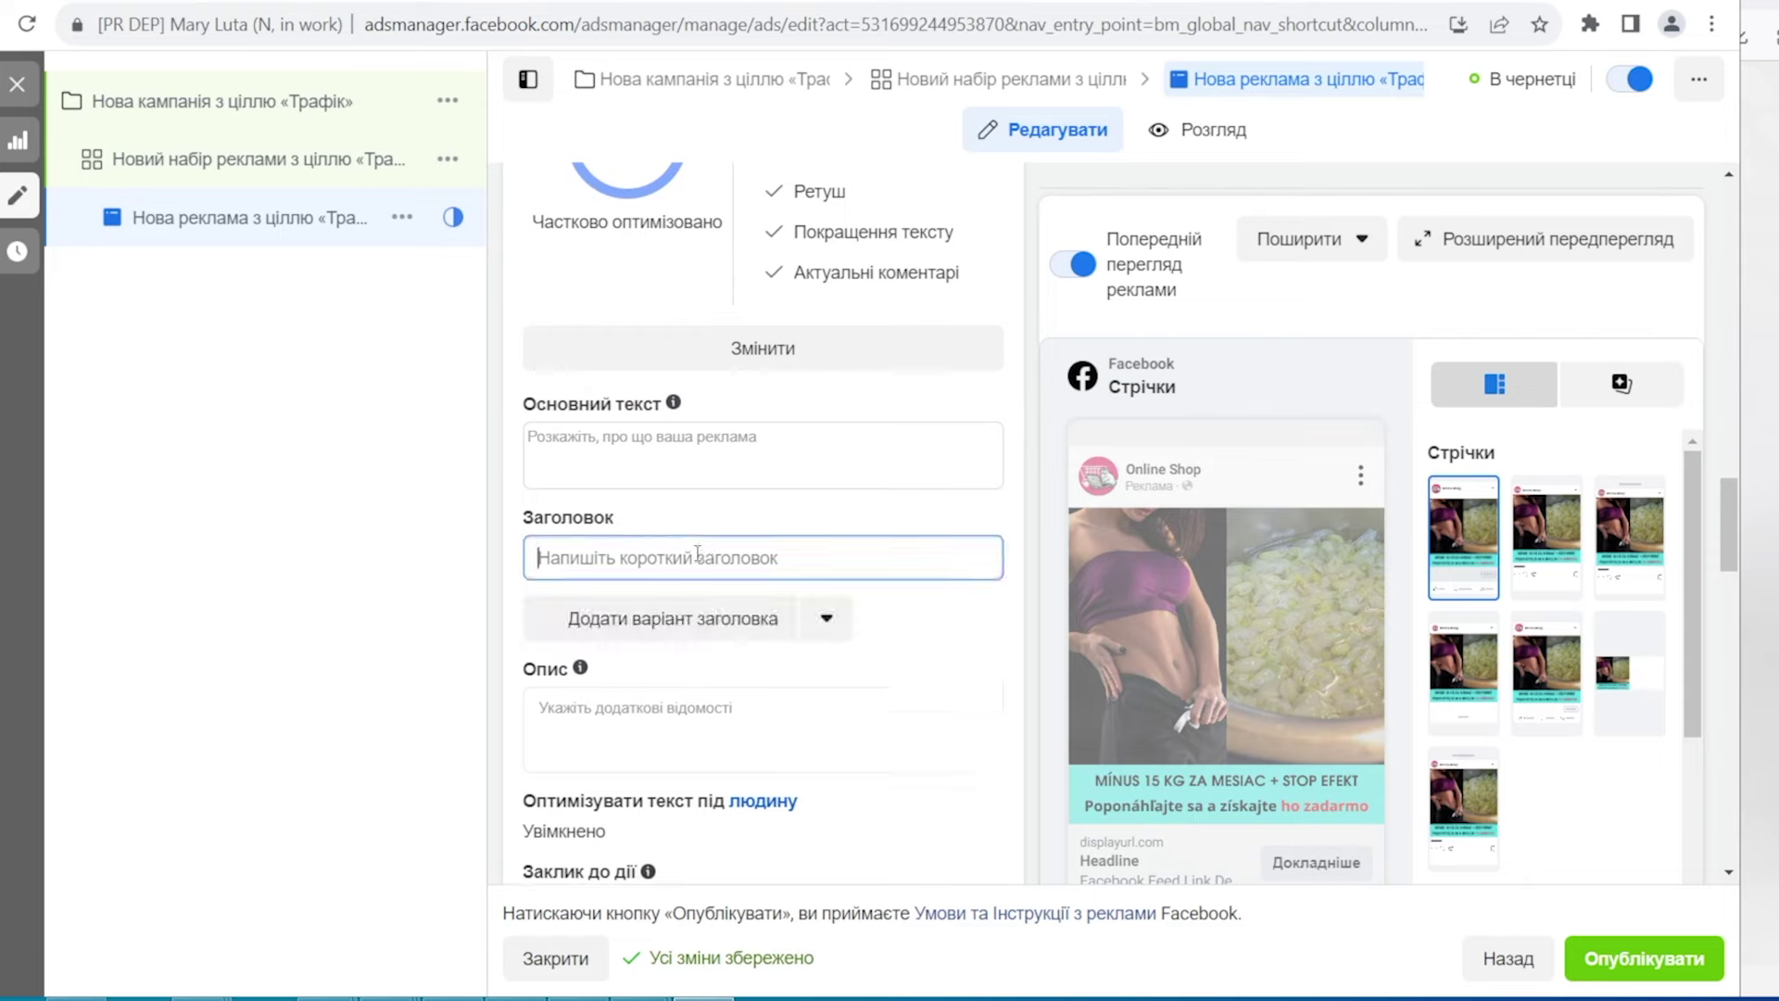
type("Mínus 15 kg za mesiac + stop efekt")
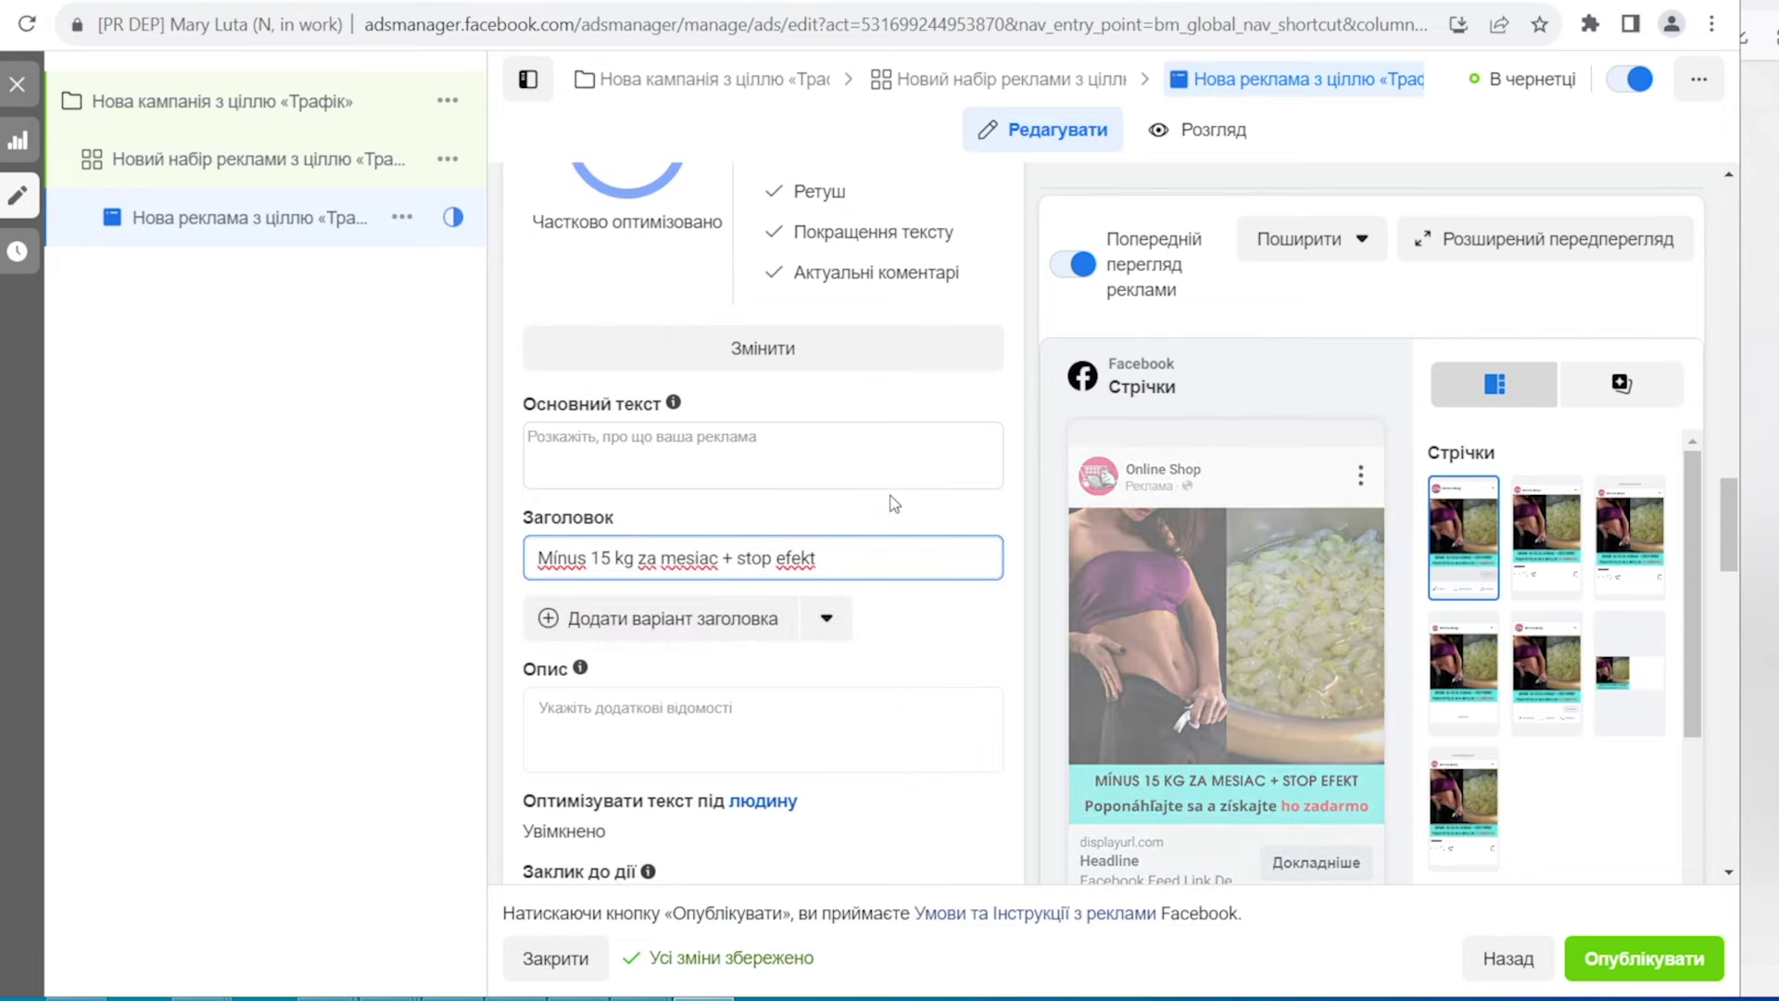
scroll(1158, 601, "down", 3)
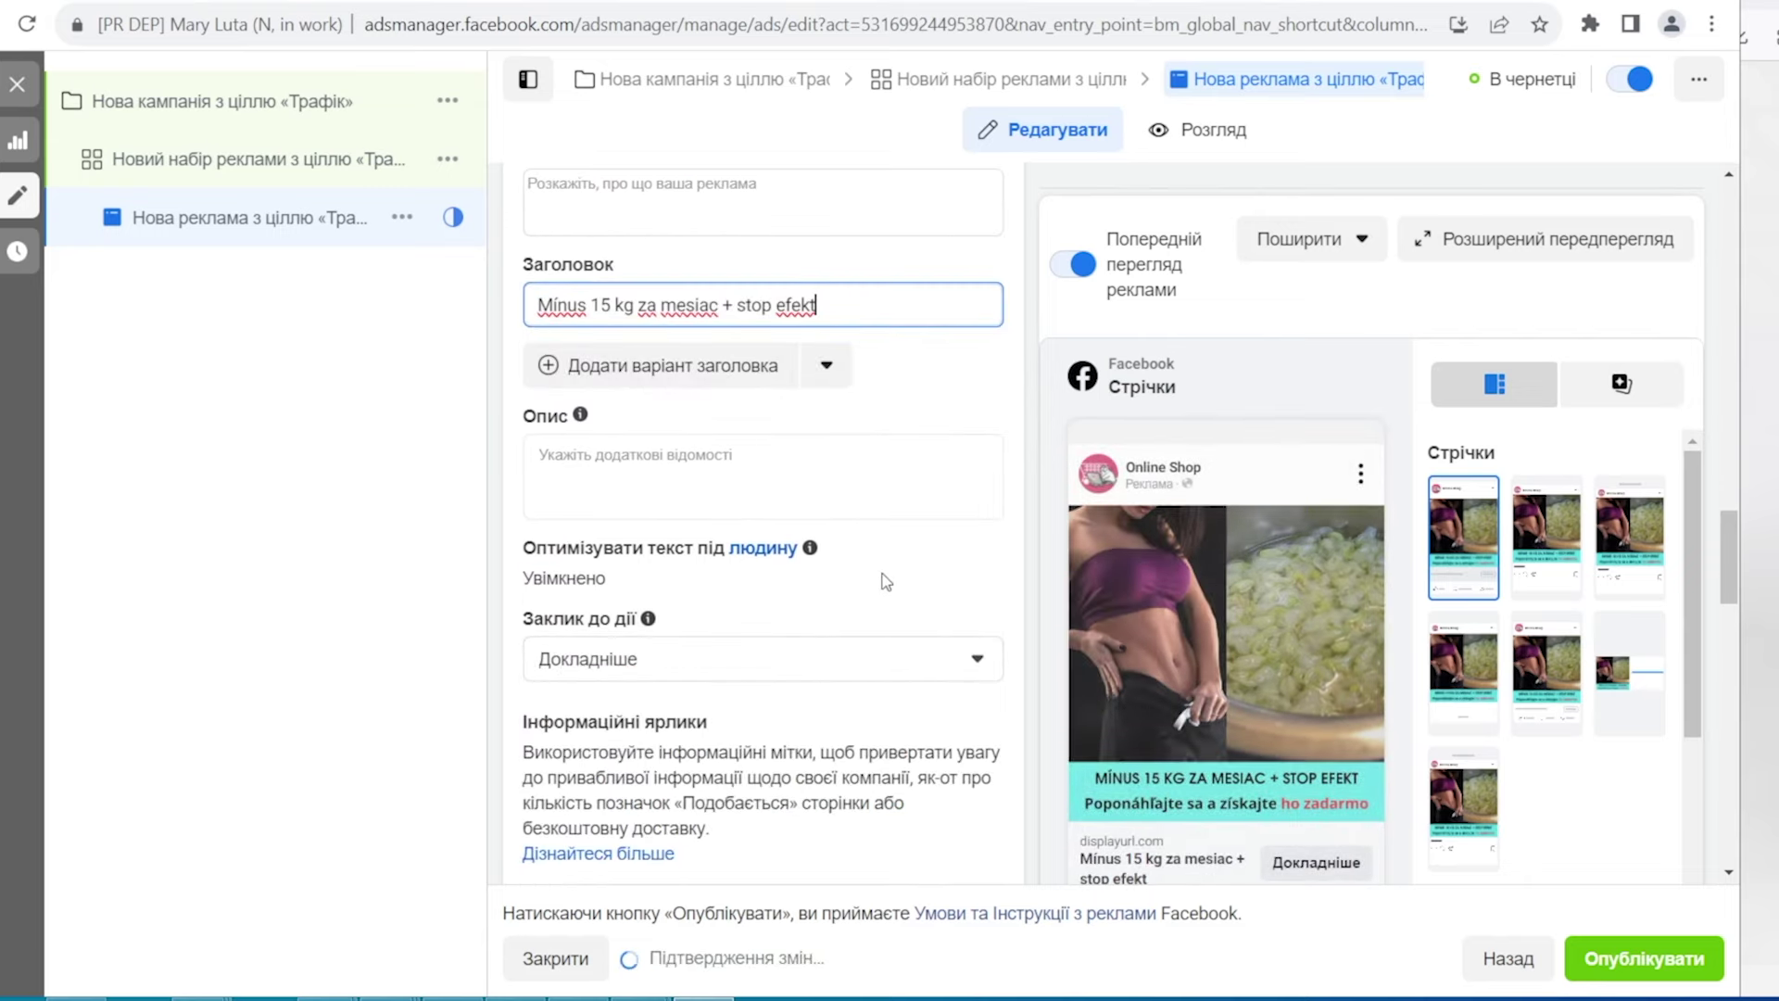
scroll(885, 579, "up", 1)
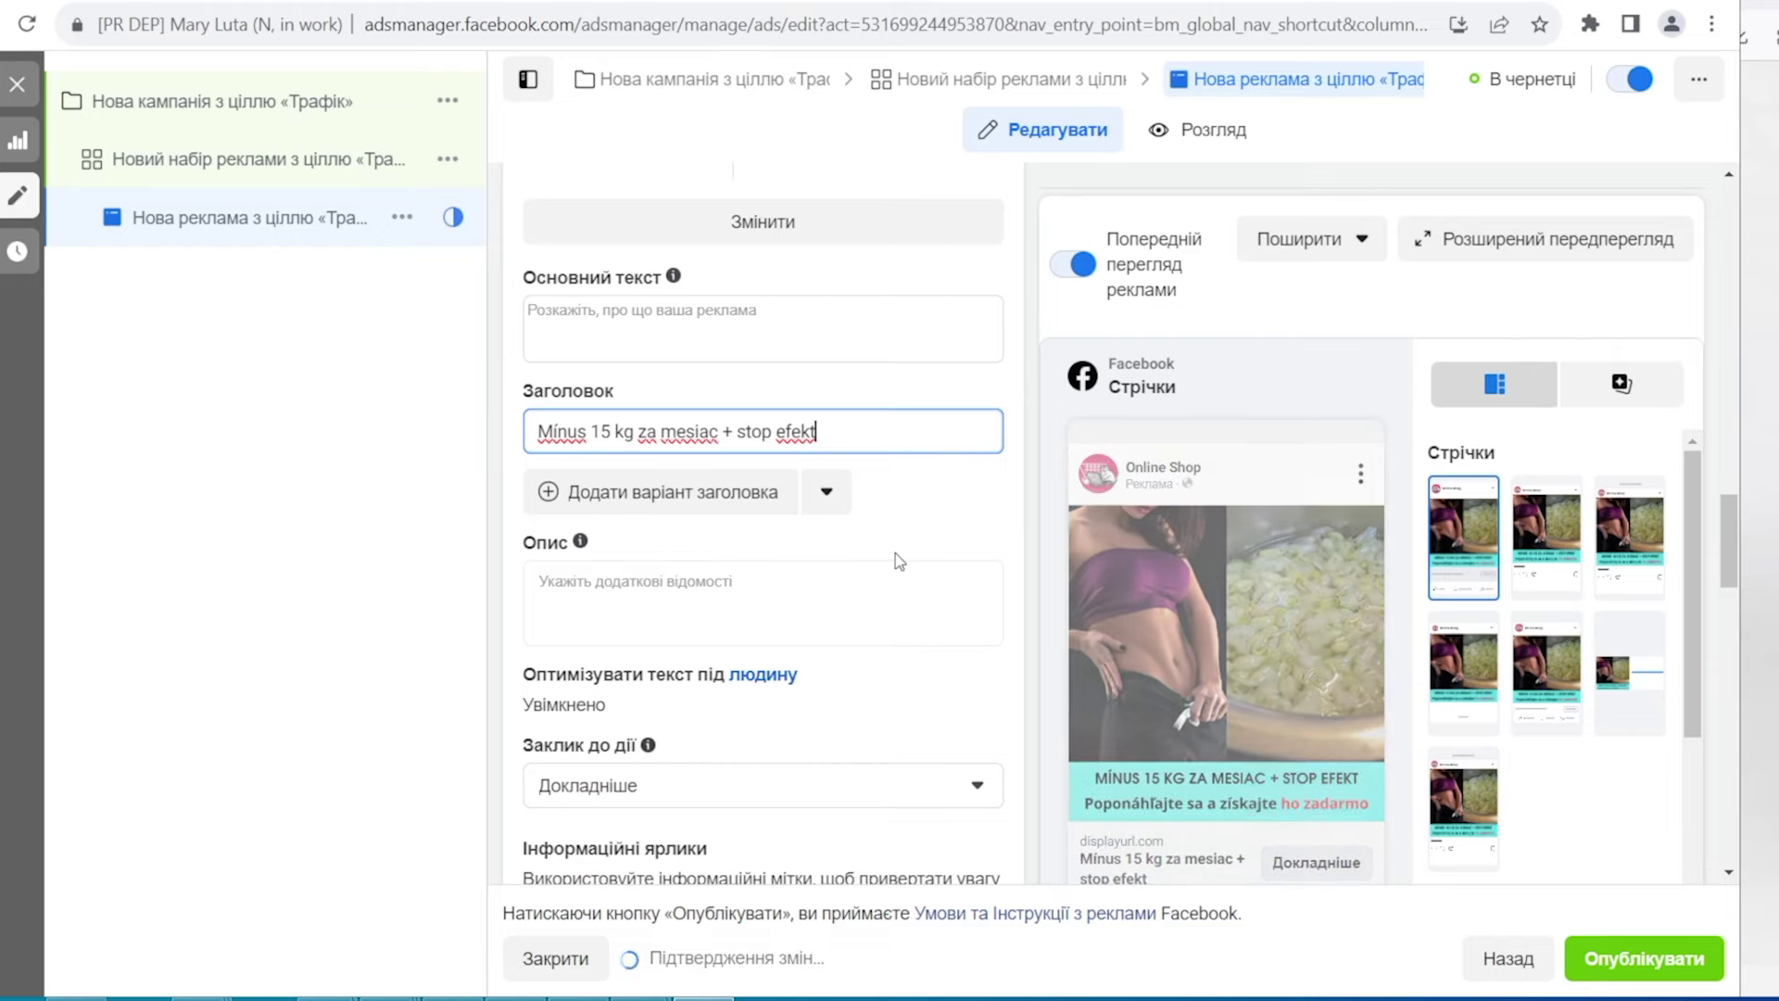
scroll(725, 718, "up", 1)
scroll(724, 718, "down", 10)
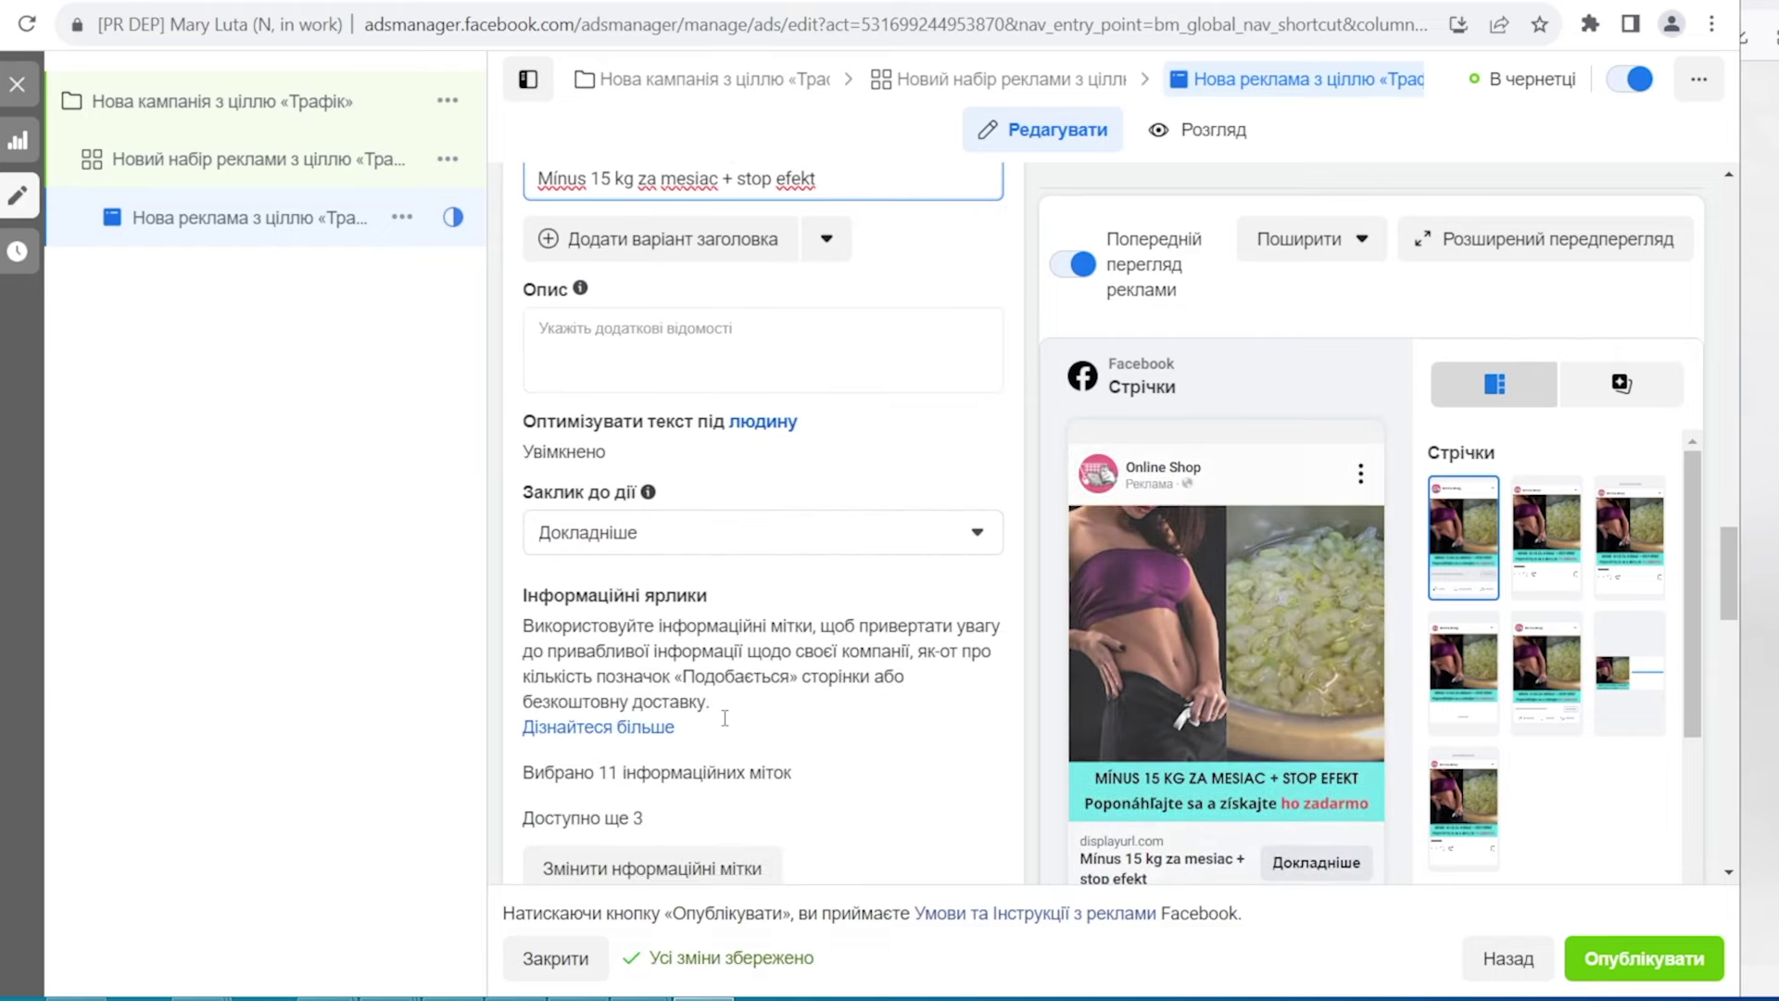
scroll(733, 661, "down", 4)
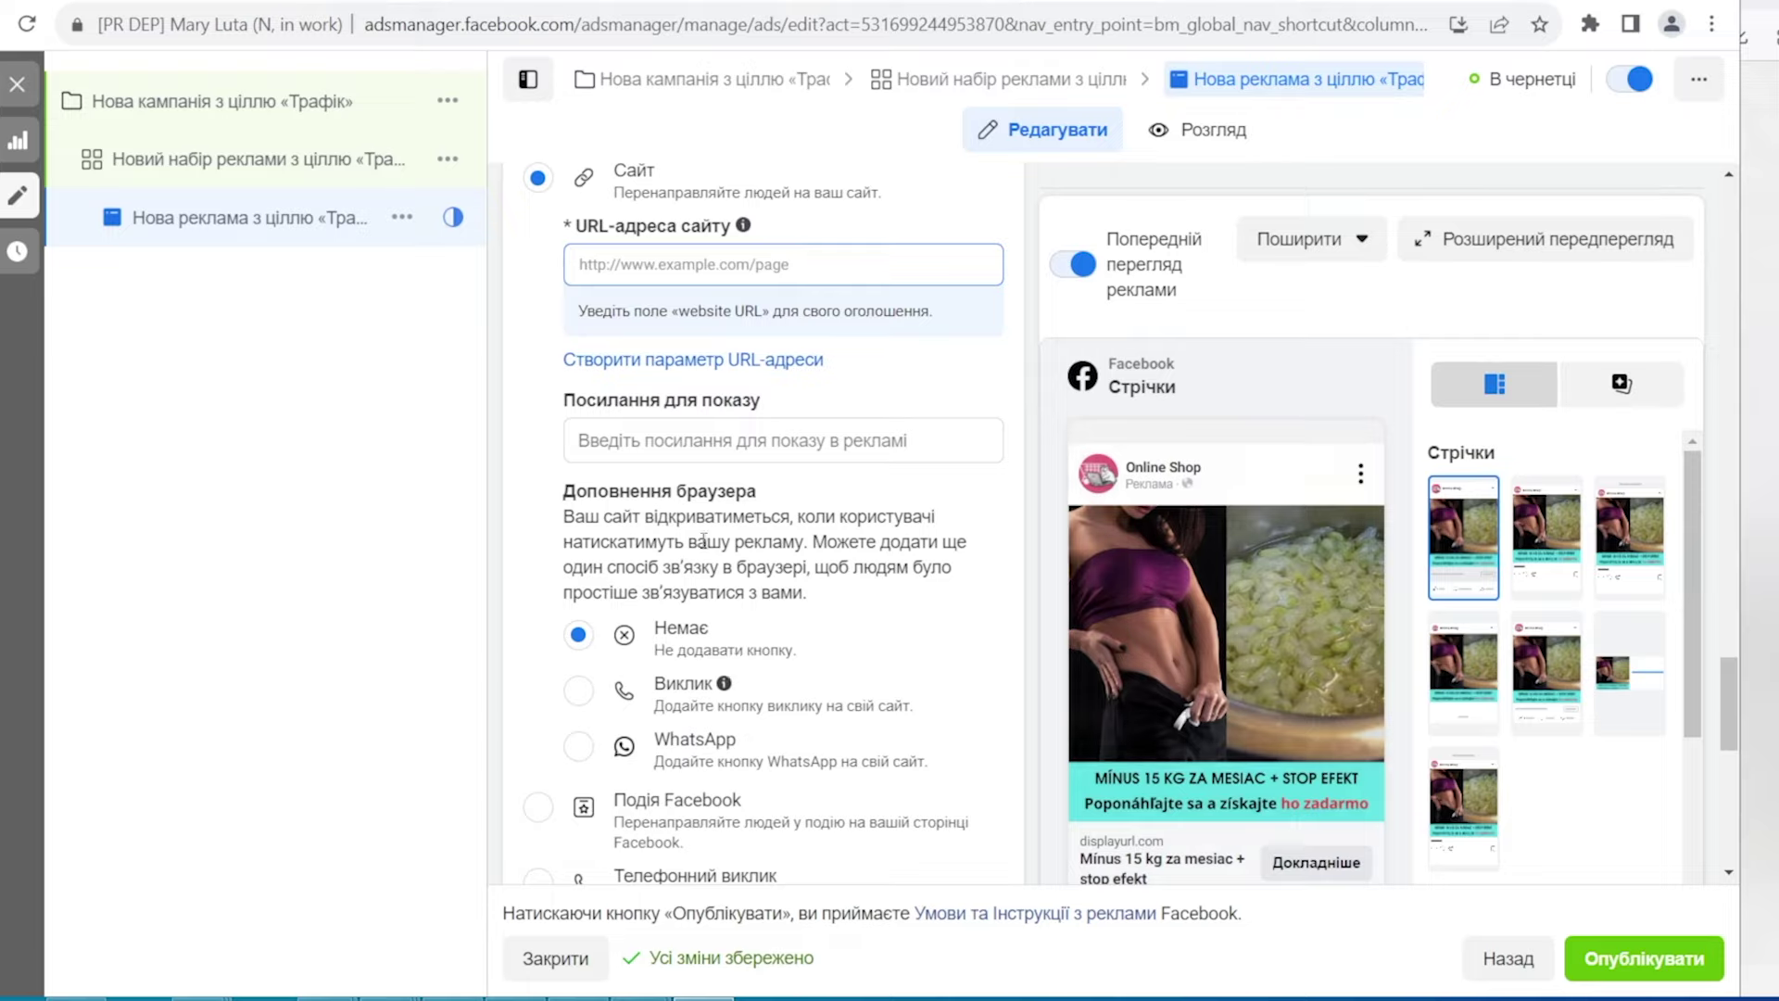
left_click(111, 889)
left_click(778, 36)
key("ctrl+c")
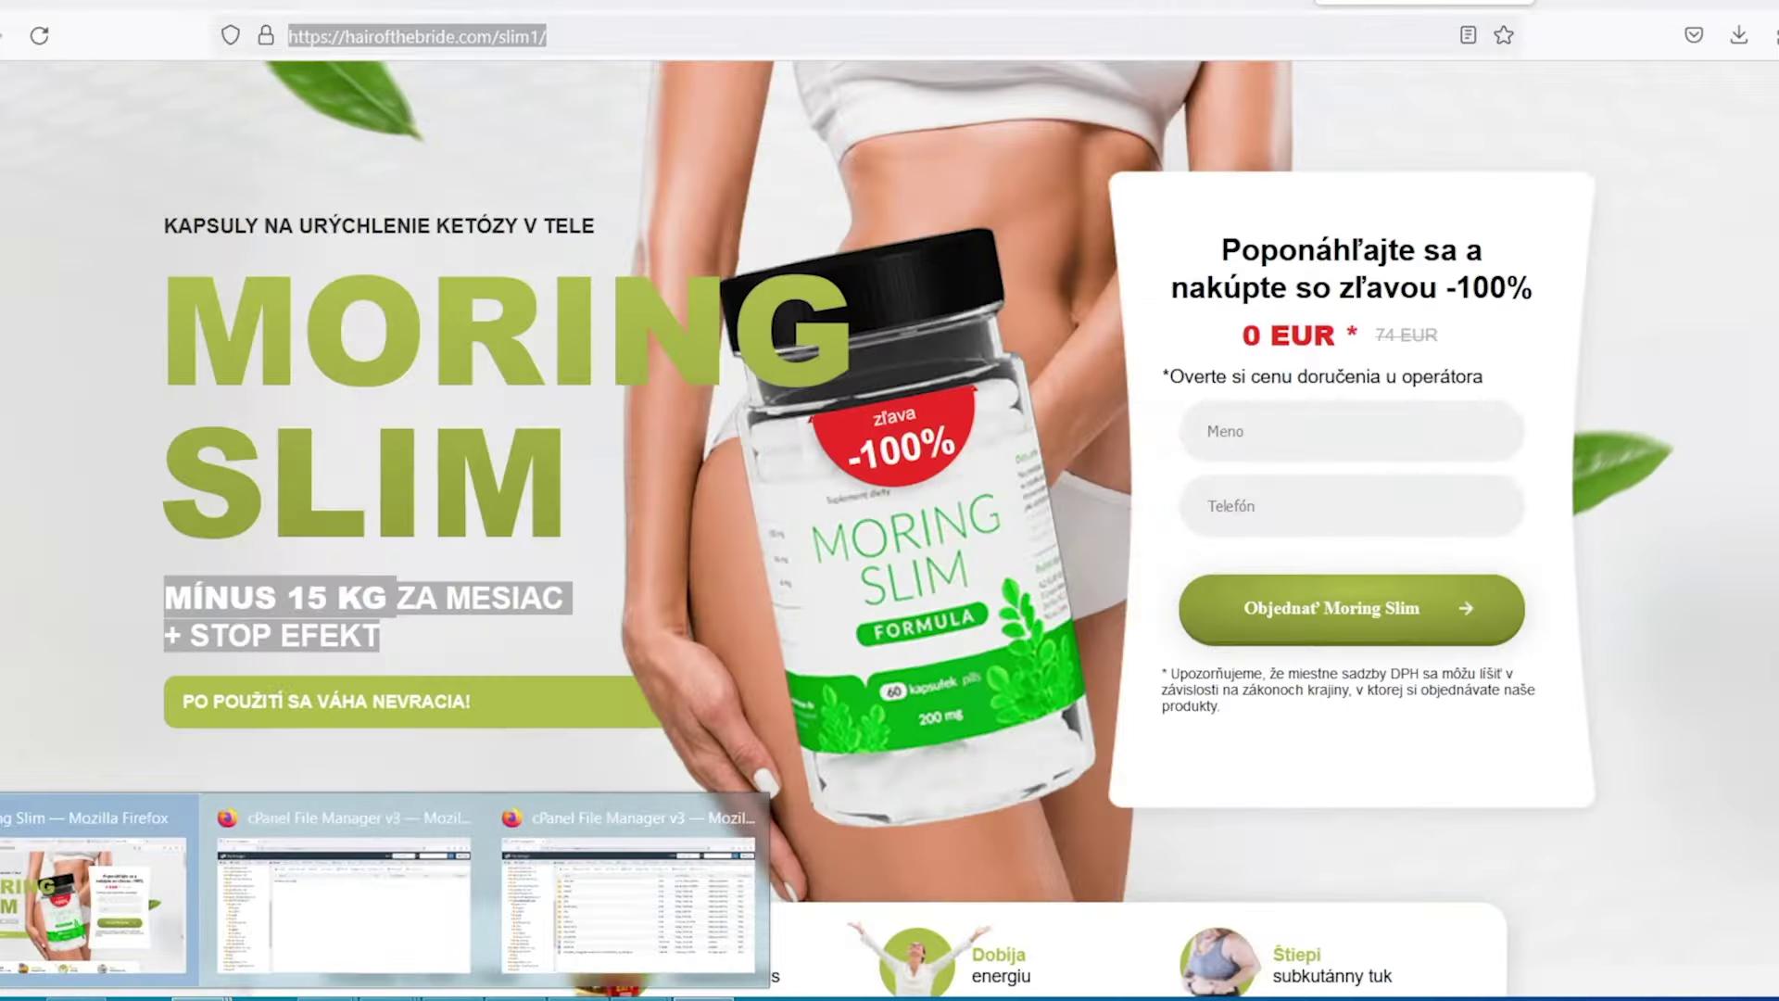
left_click(352, 871)
left_click(625, 394)
key("ctrl+a")
key("ctrl+v")
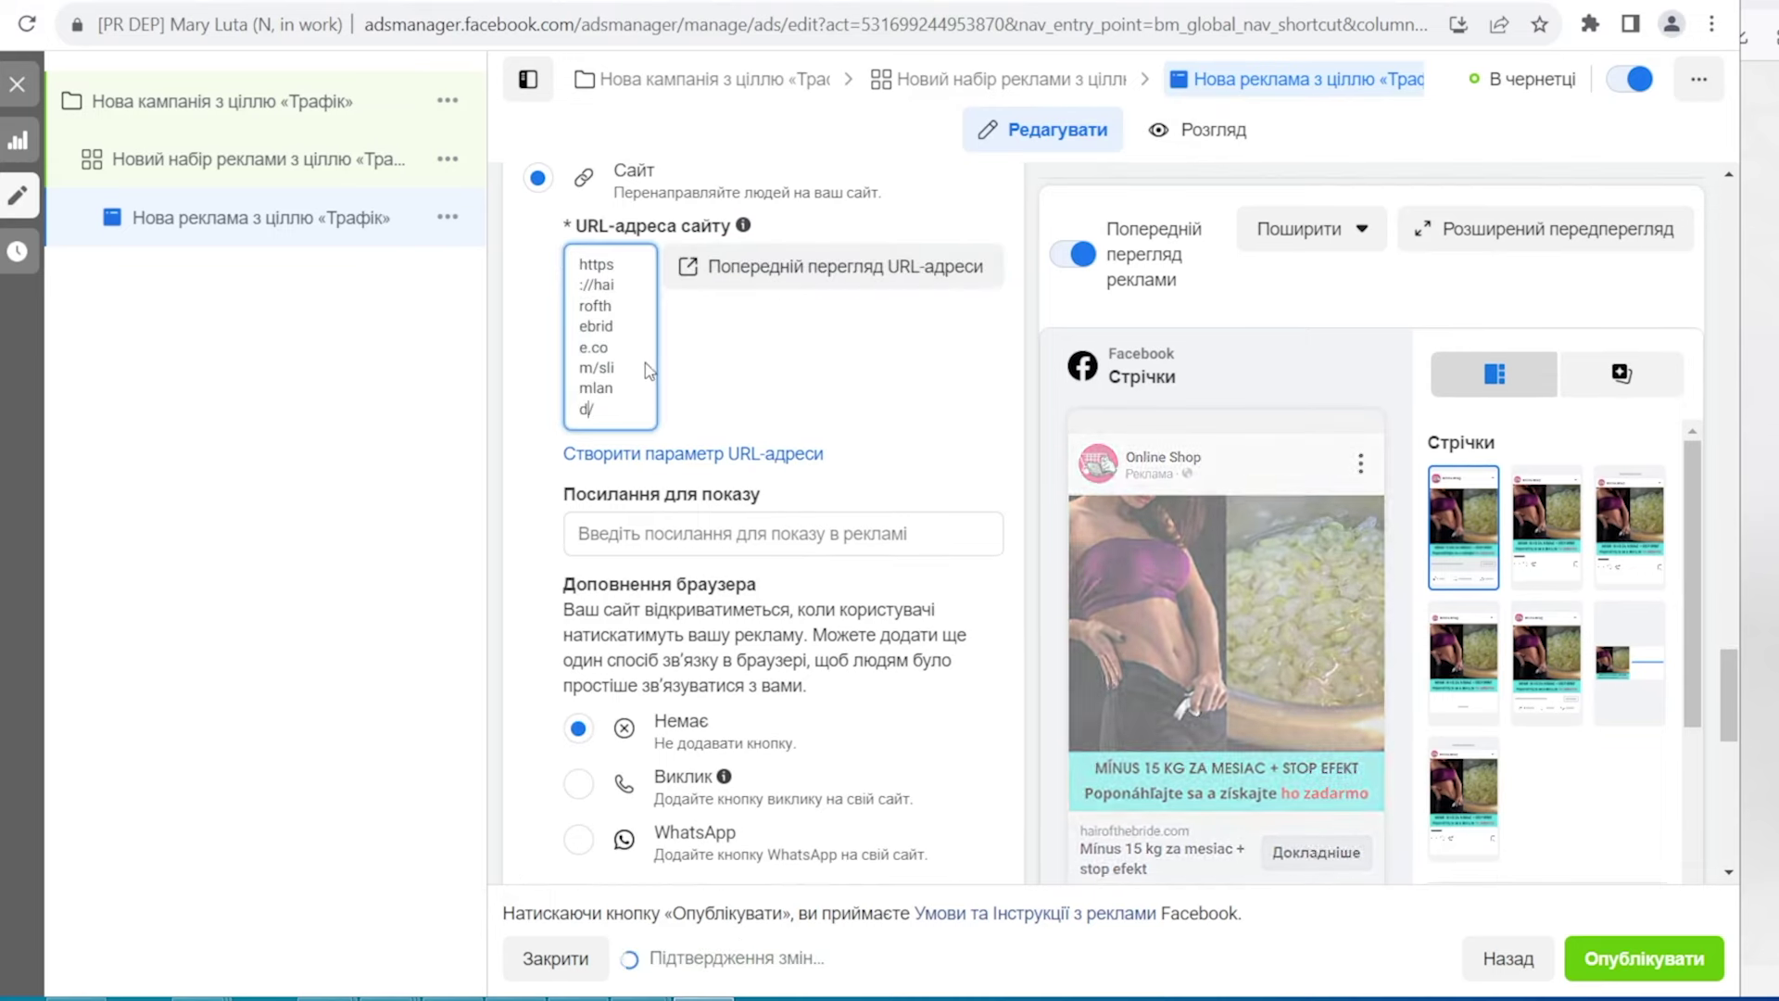
Preview the ad's destination URL, then return to the ad editor.
left_click(815, 322)
scroll(1041, 318, "down", 6)
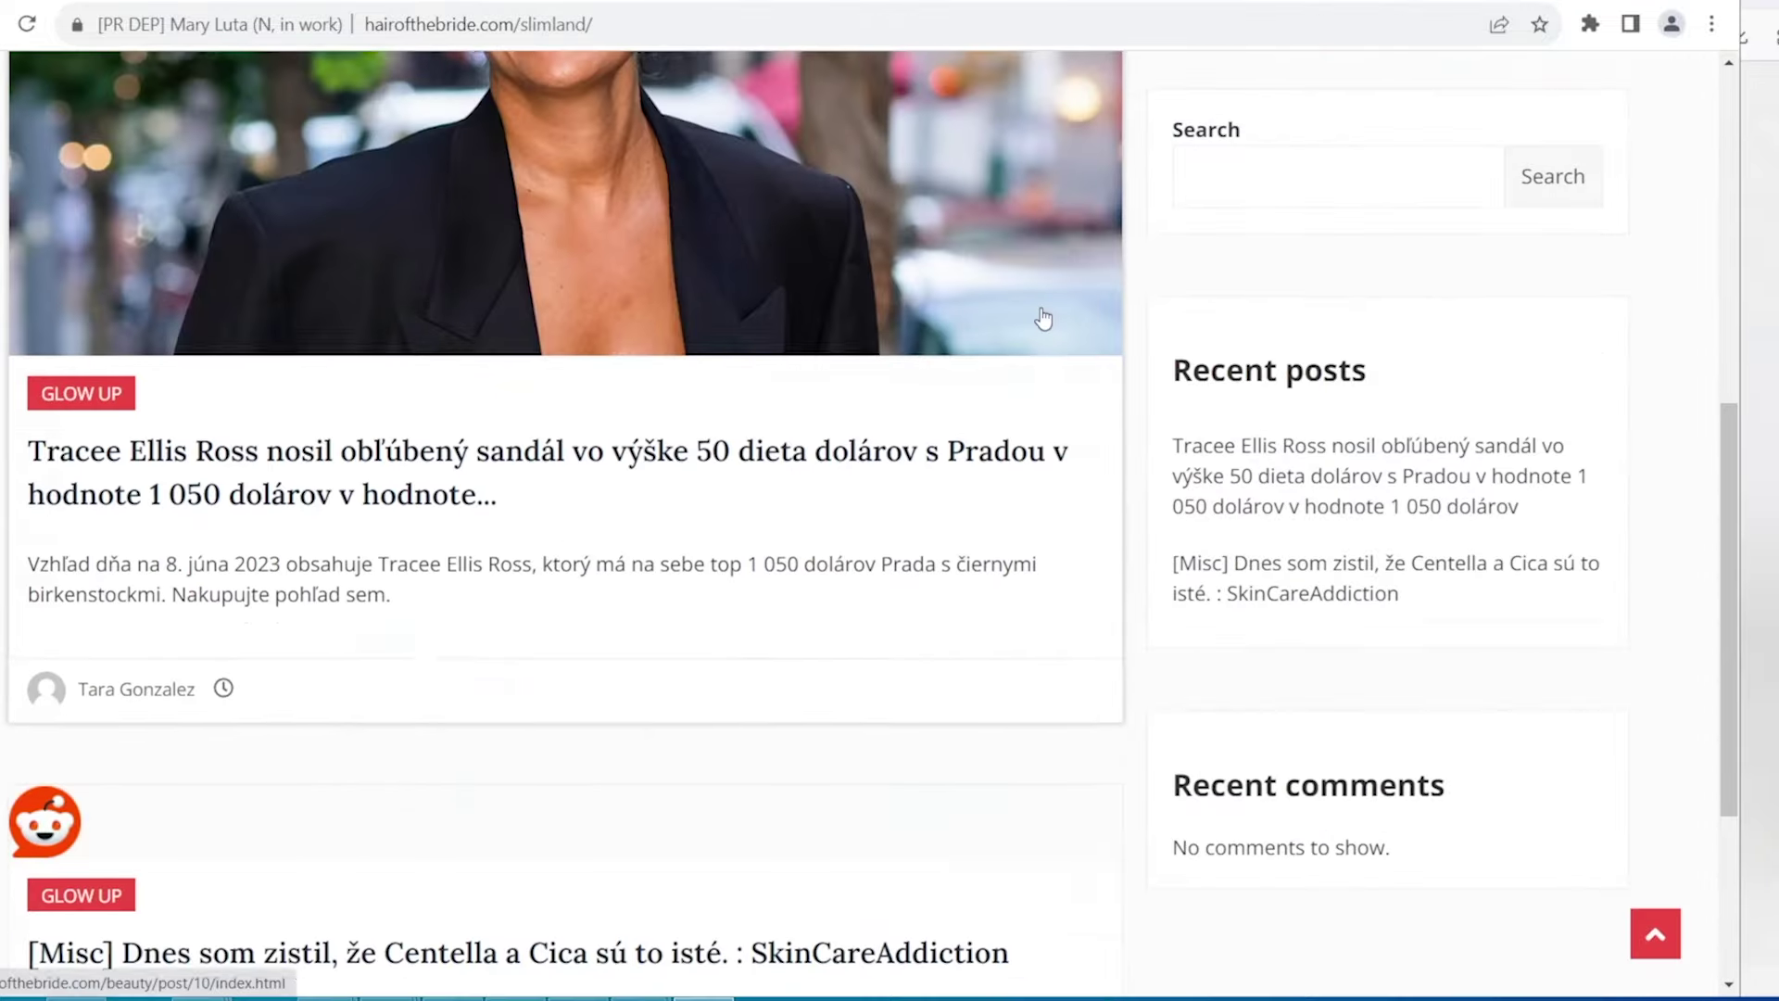
scroll(1020, 186, "up", 10)
key("ctrl+w")
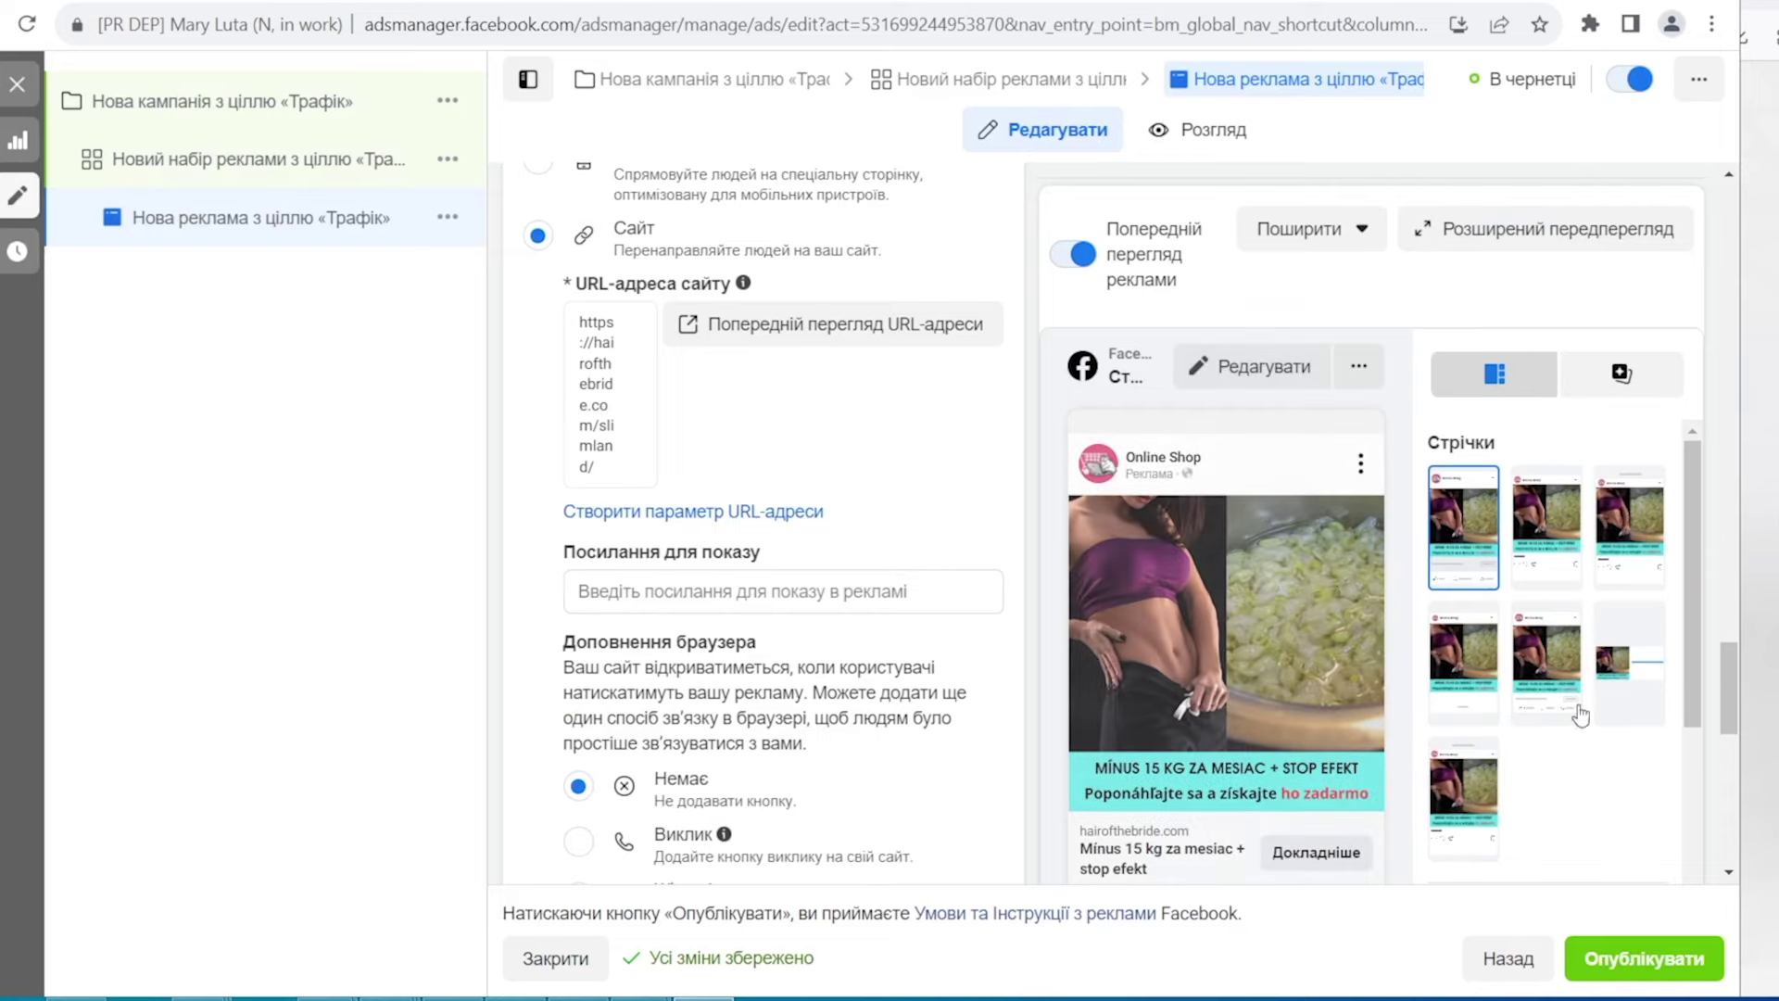
scroll(1529, 519, "down", 10)
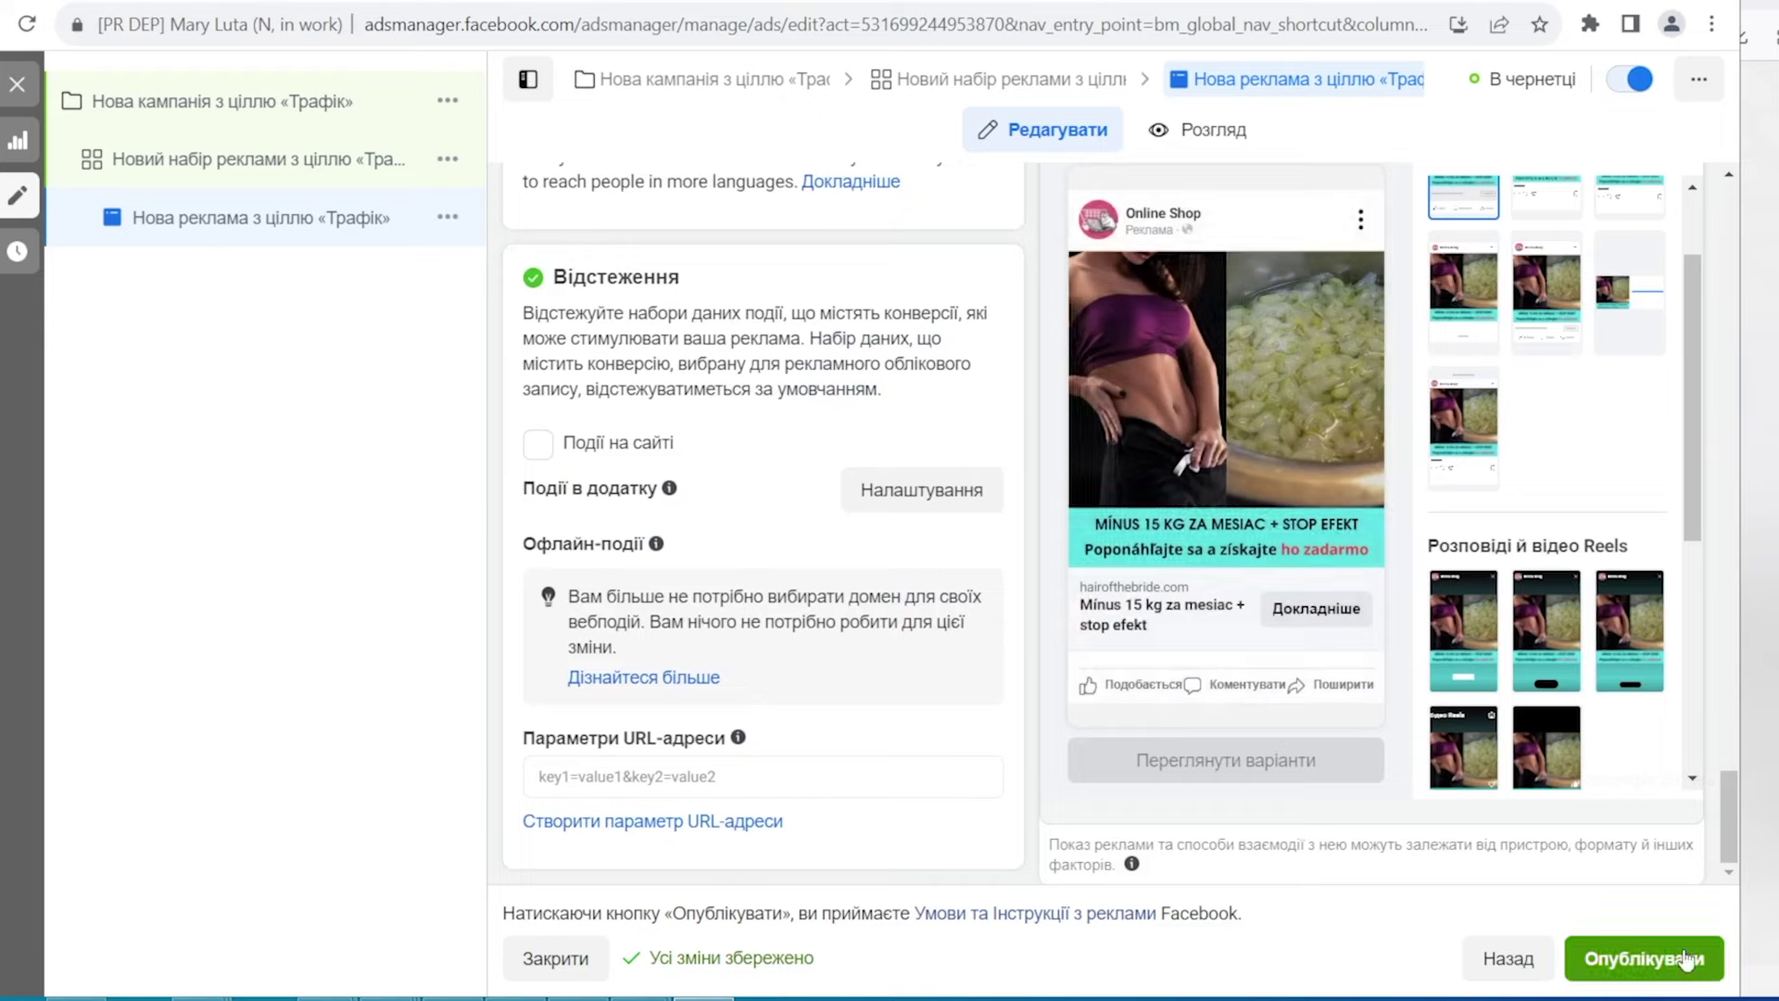
Publish the campaign, then quick-duplicate the ad set twice and open the second copy.
left_click(1666, 967)
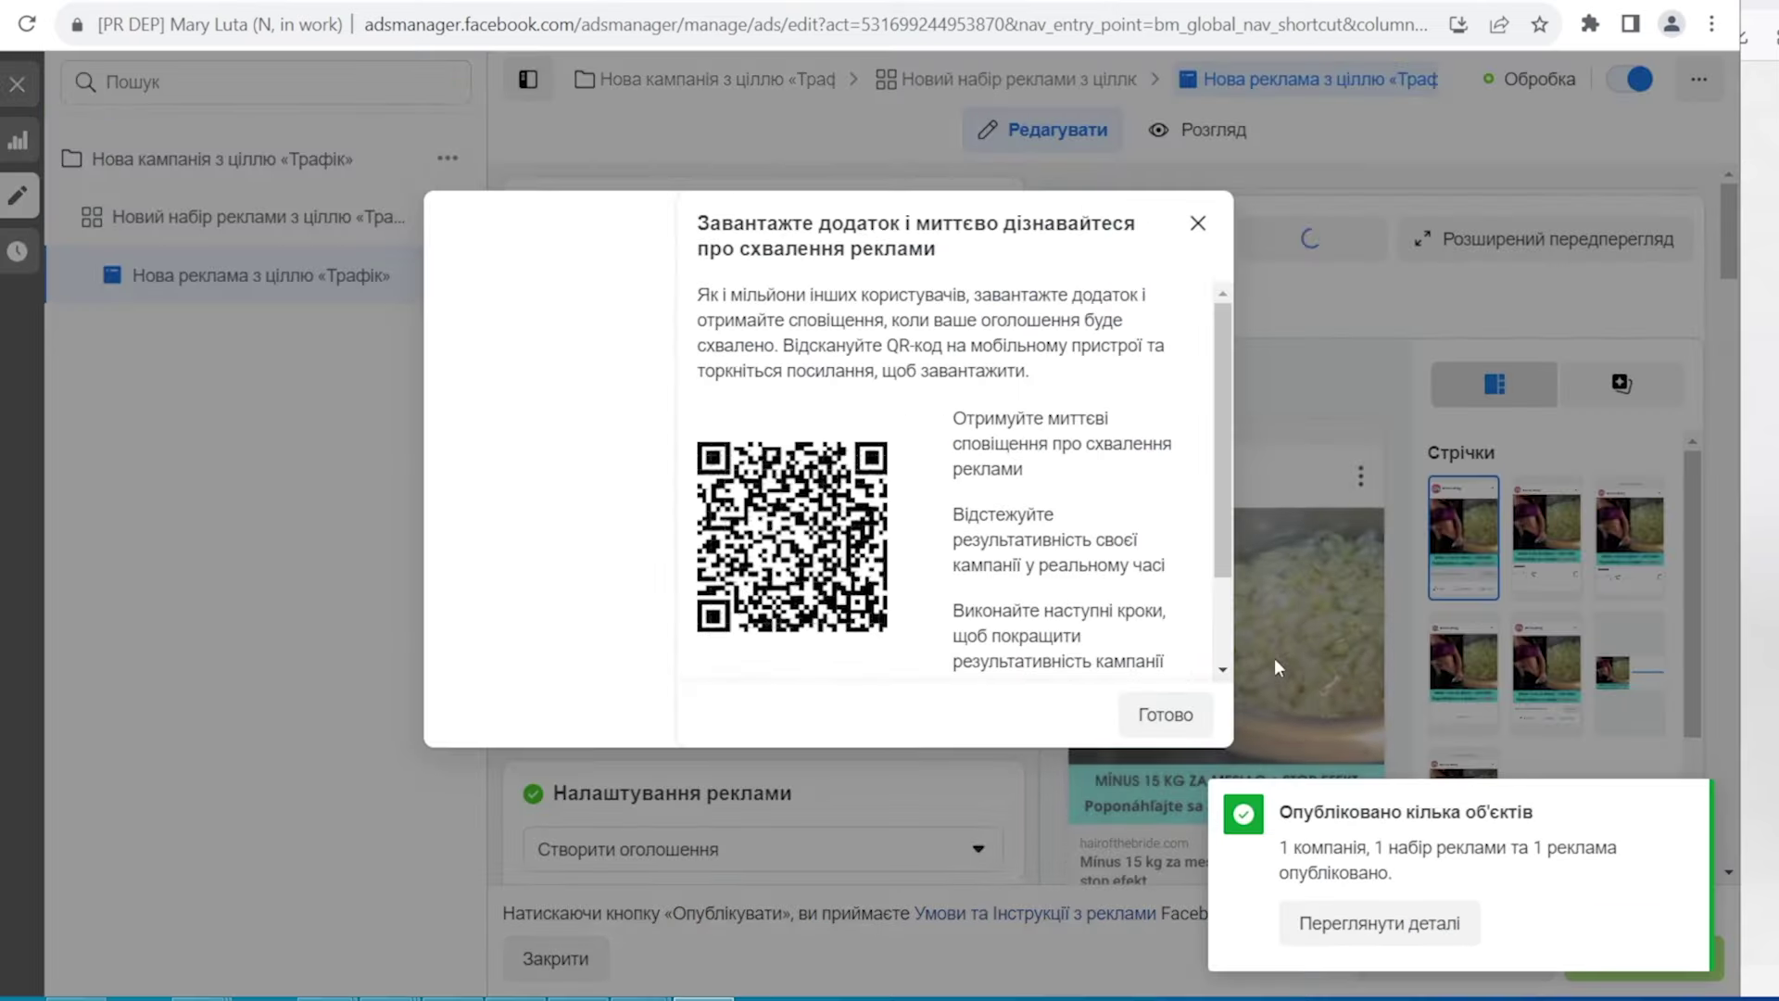
left_click(1195, 225)
left_click(447, 216)
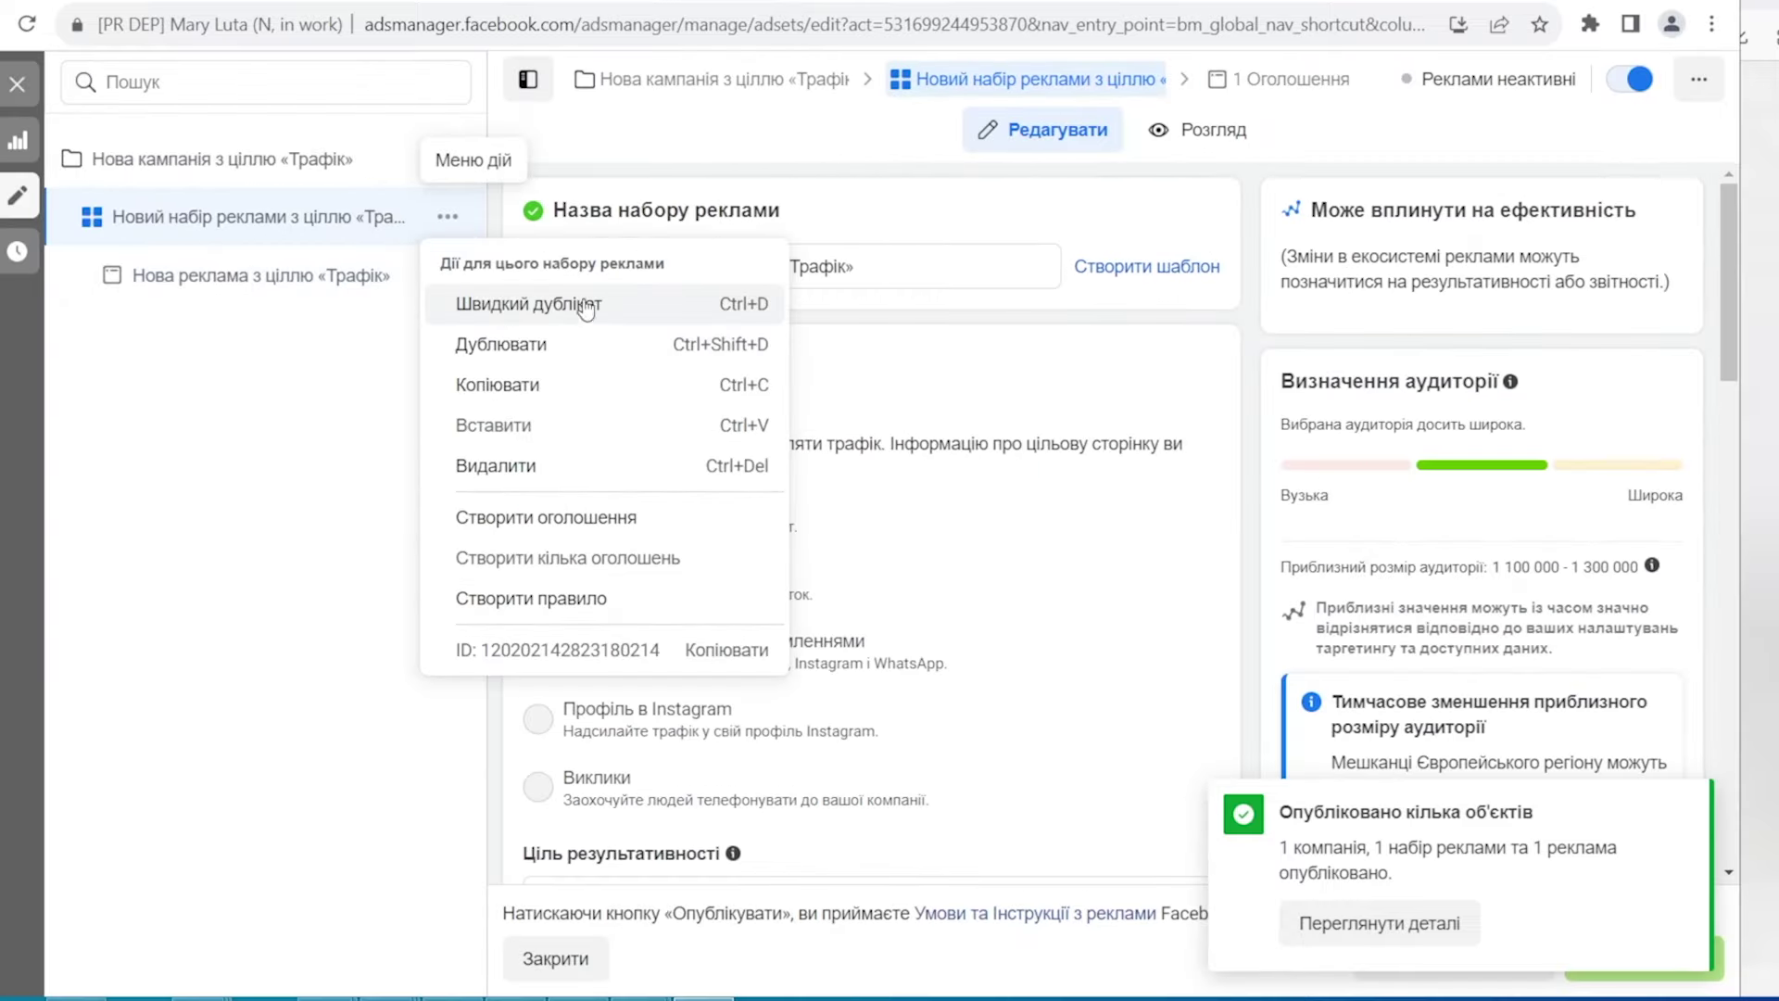
left_click(533, 302)
left_click(463, 341)
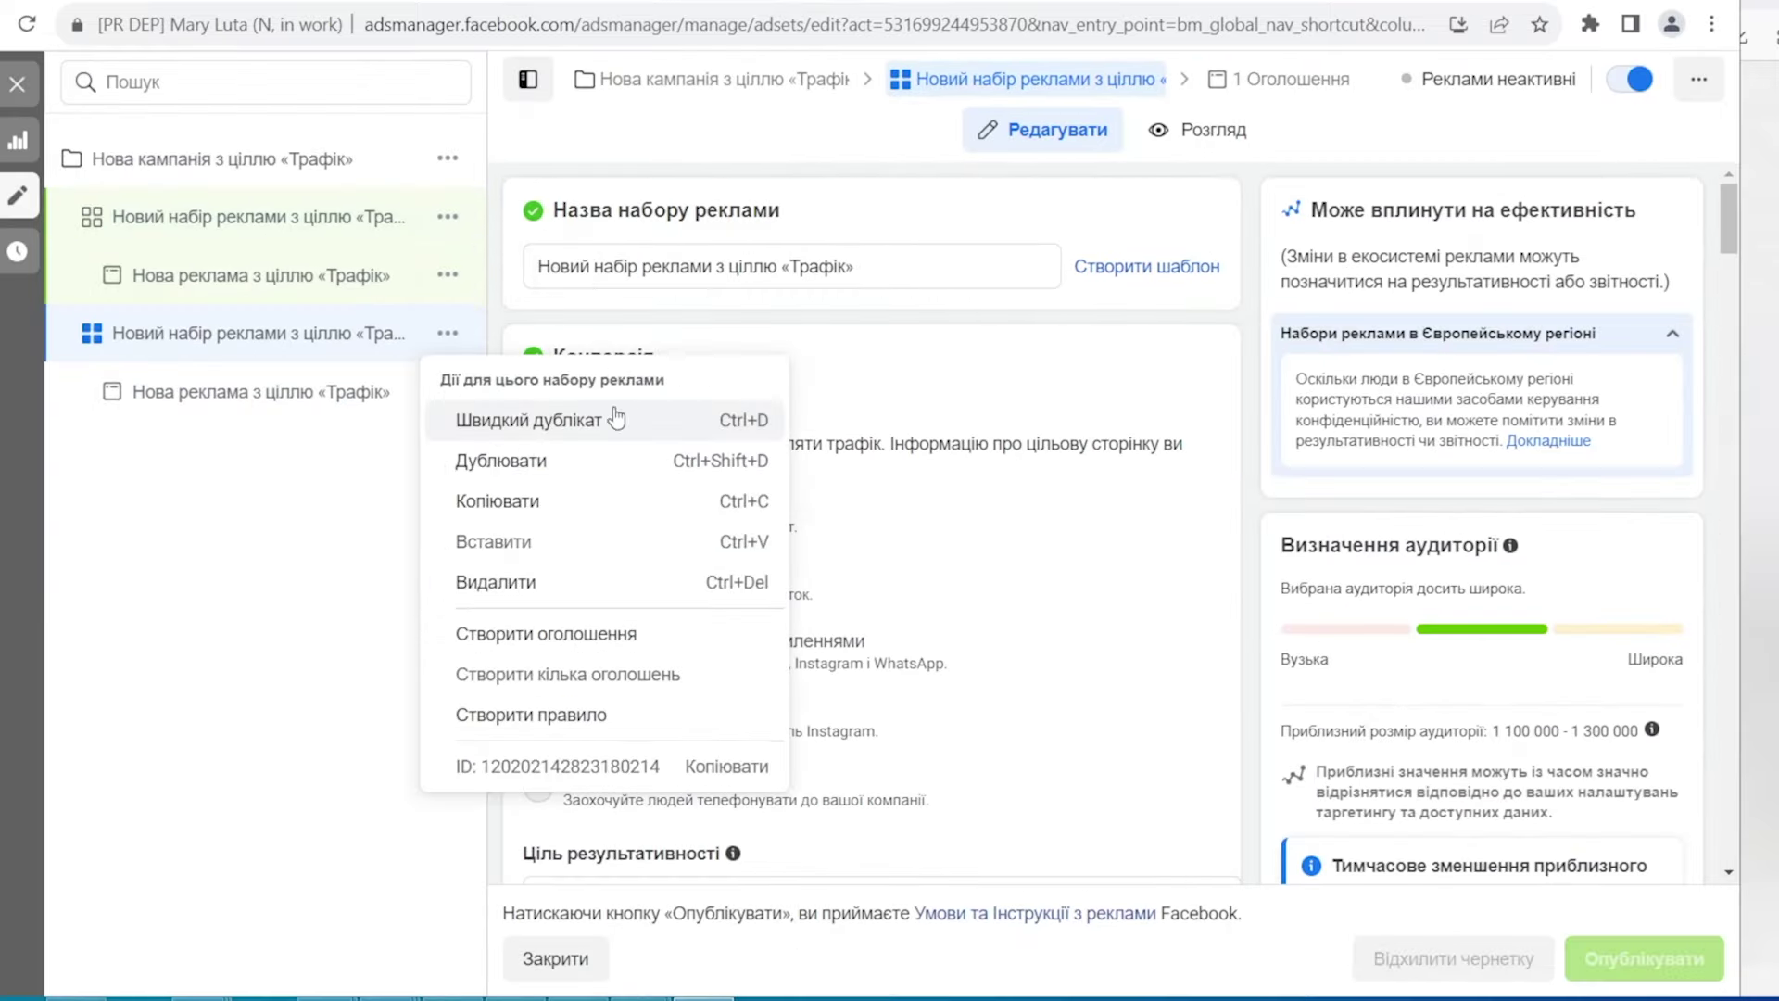
left_click(537, 417)
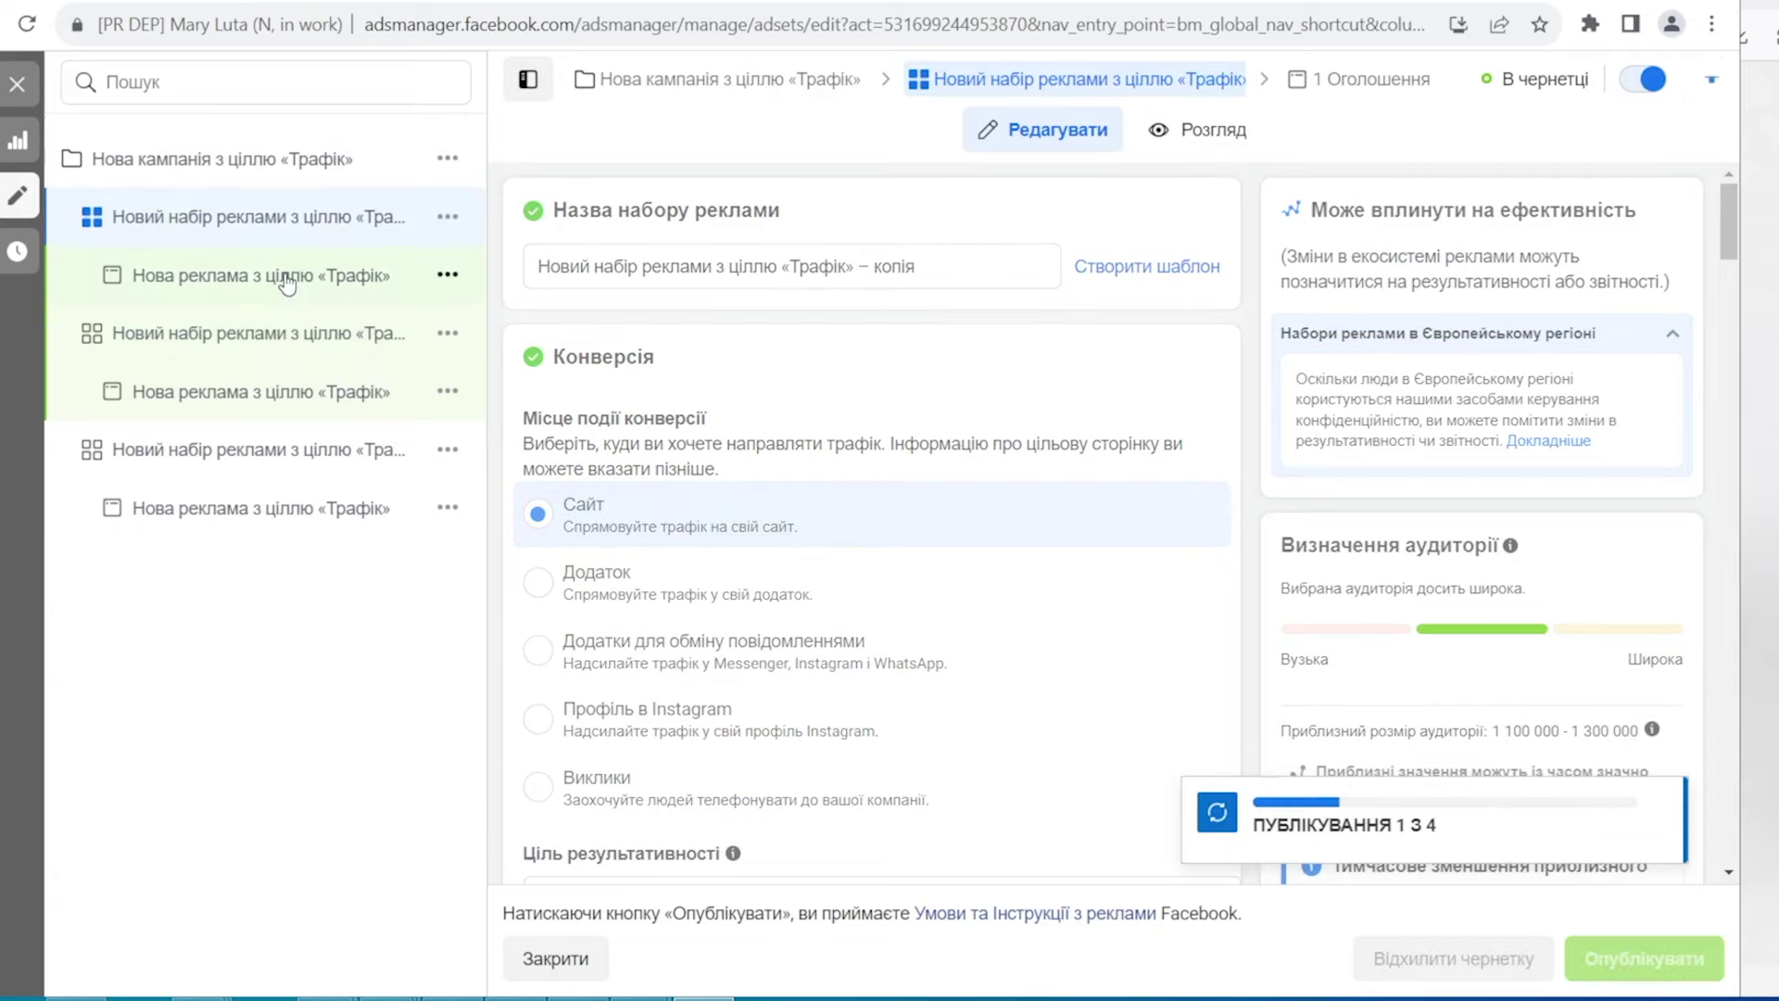
left_click(295, 333)
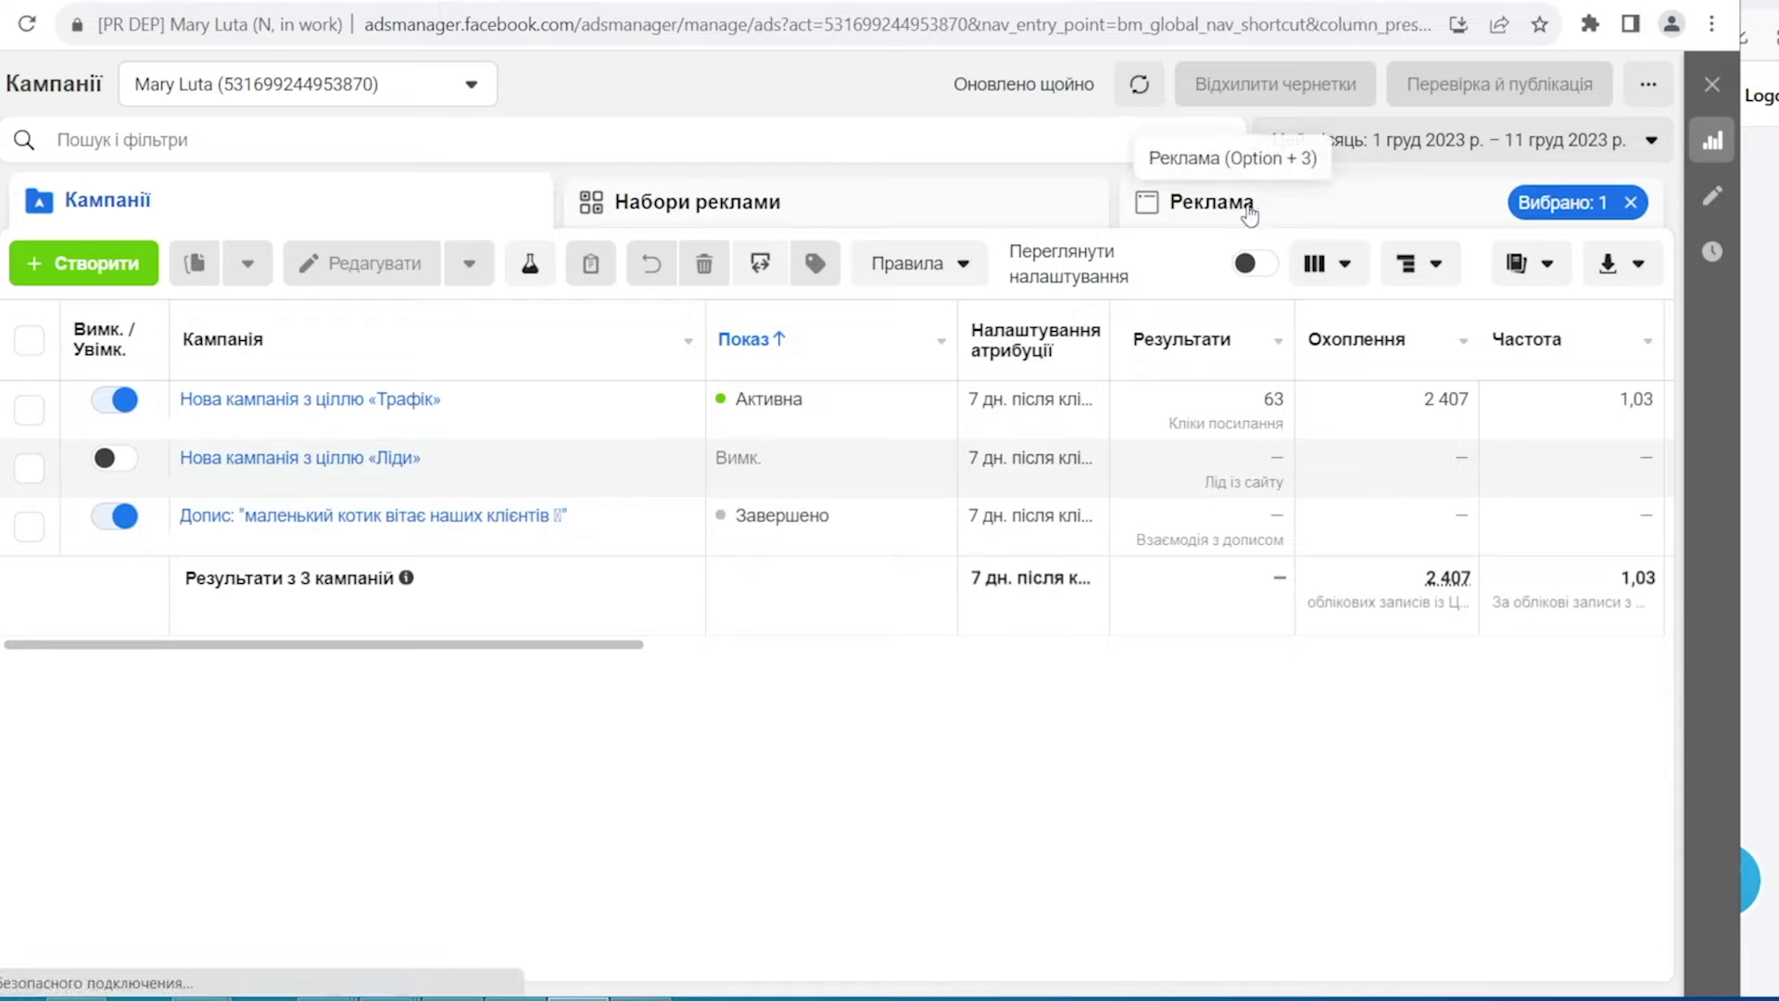
Switch the Adspect MS Free 2 stream to FILTER mode.
left_click(1249, 213)
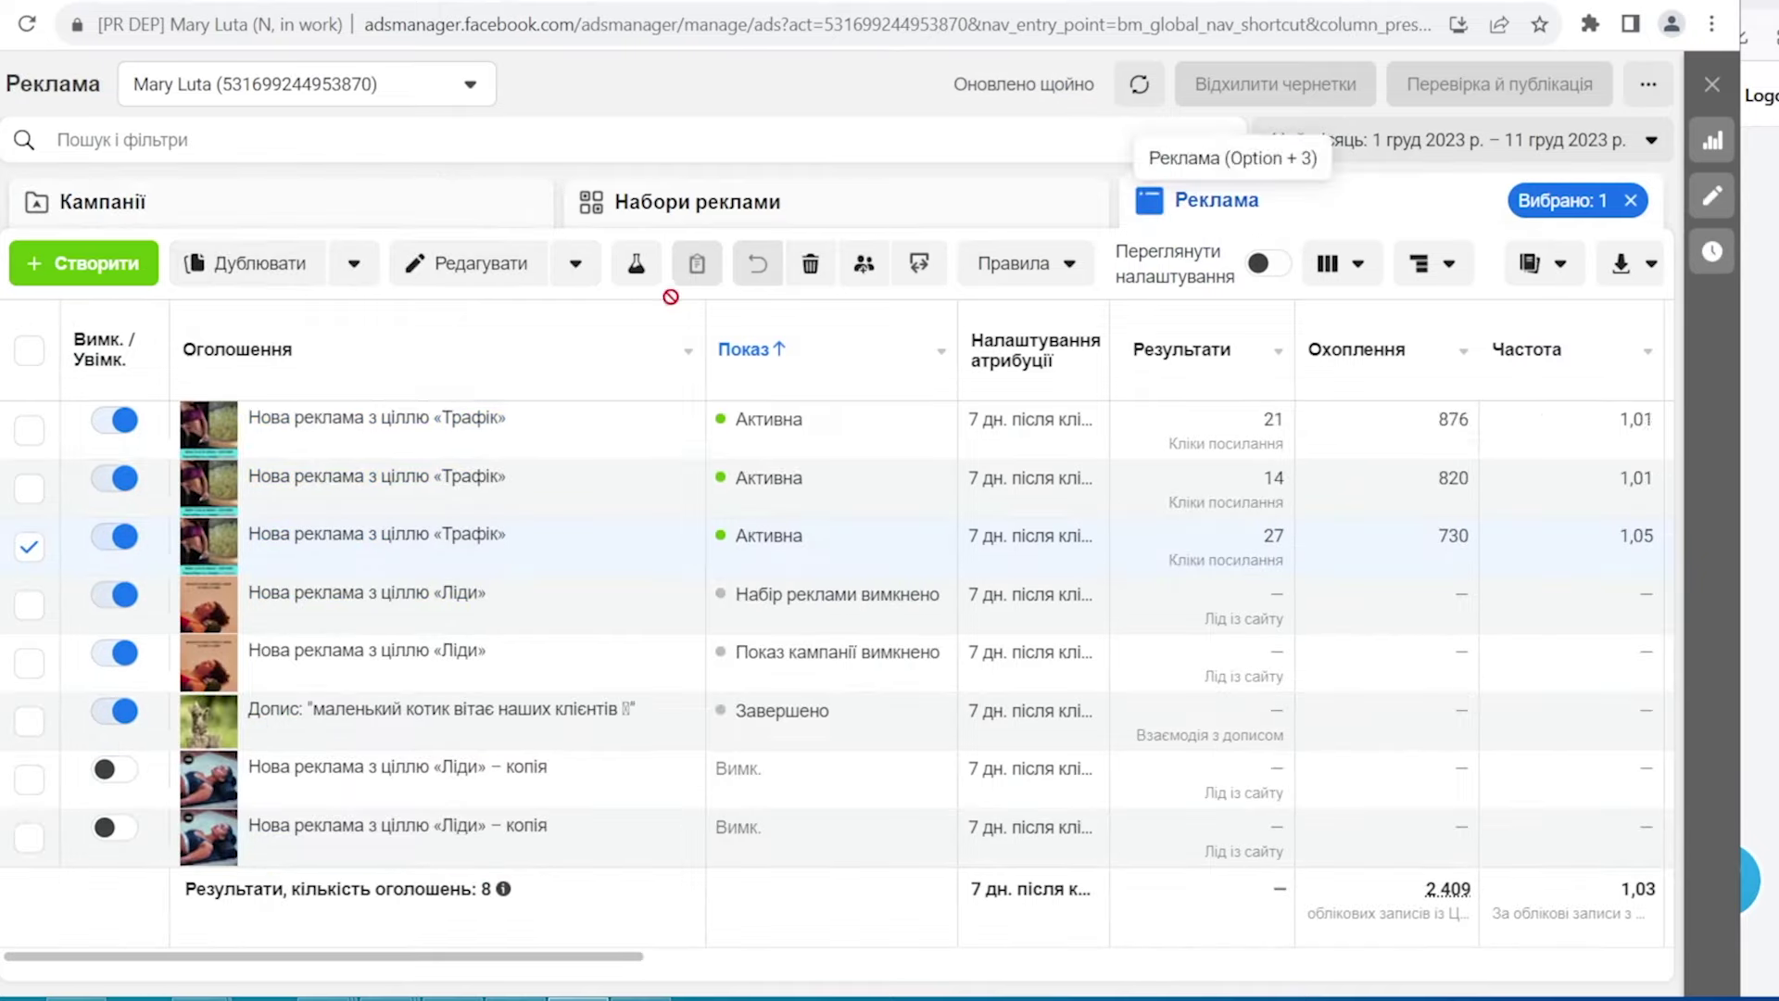
left_click_drag(611, 979, 719, 989)
mouse_move(229, 983)
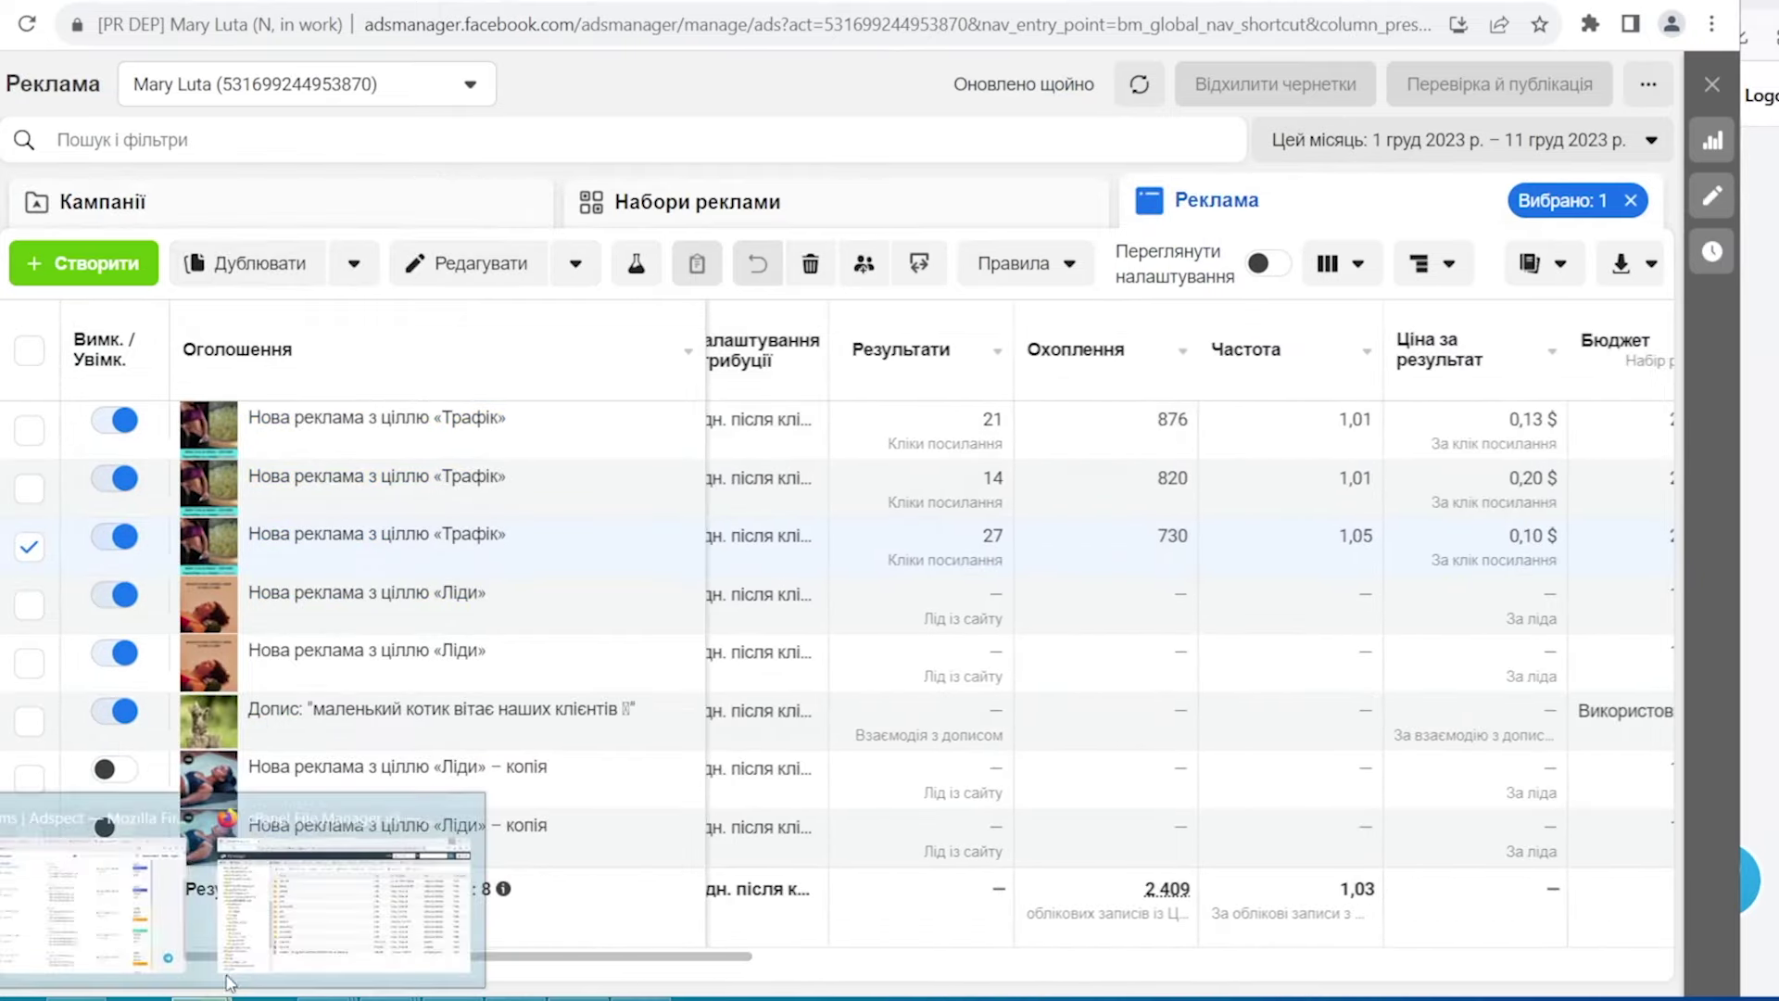
left_click(116, 915)
left_click(1489, 334)
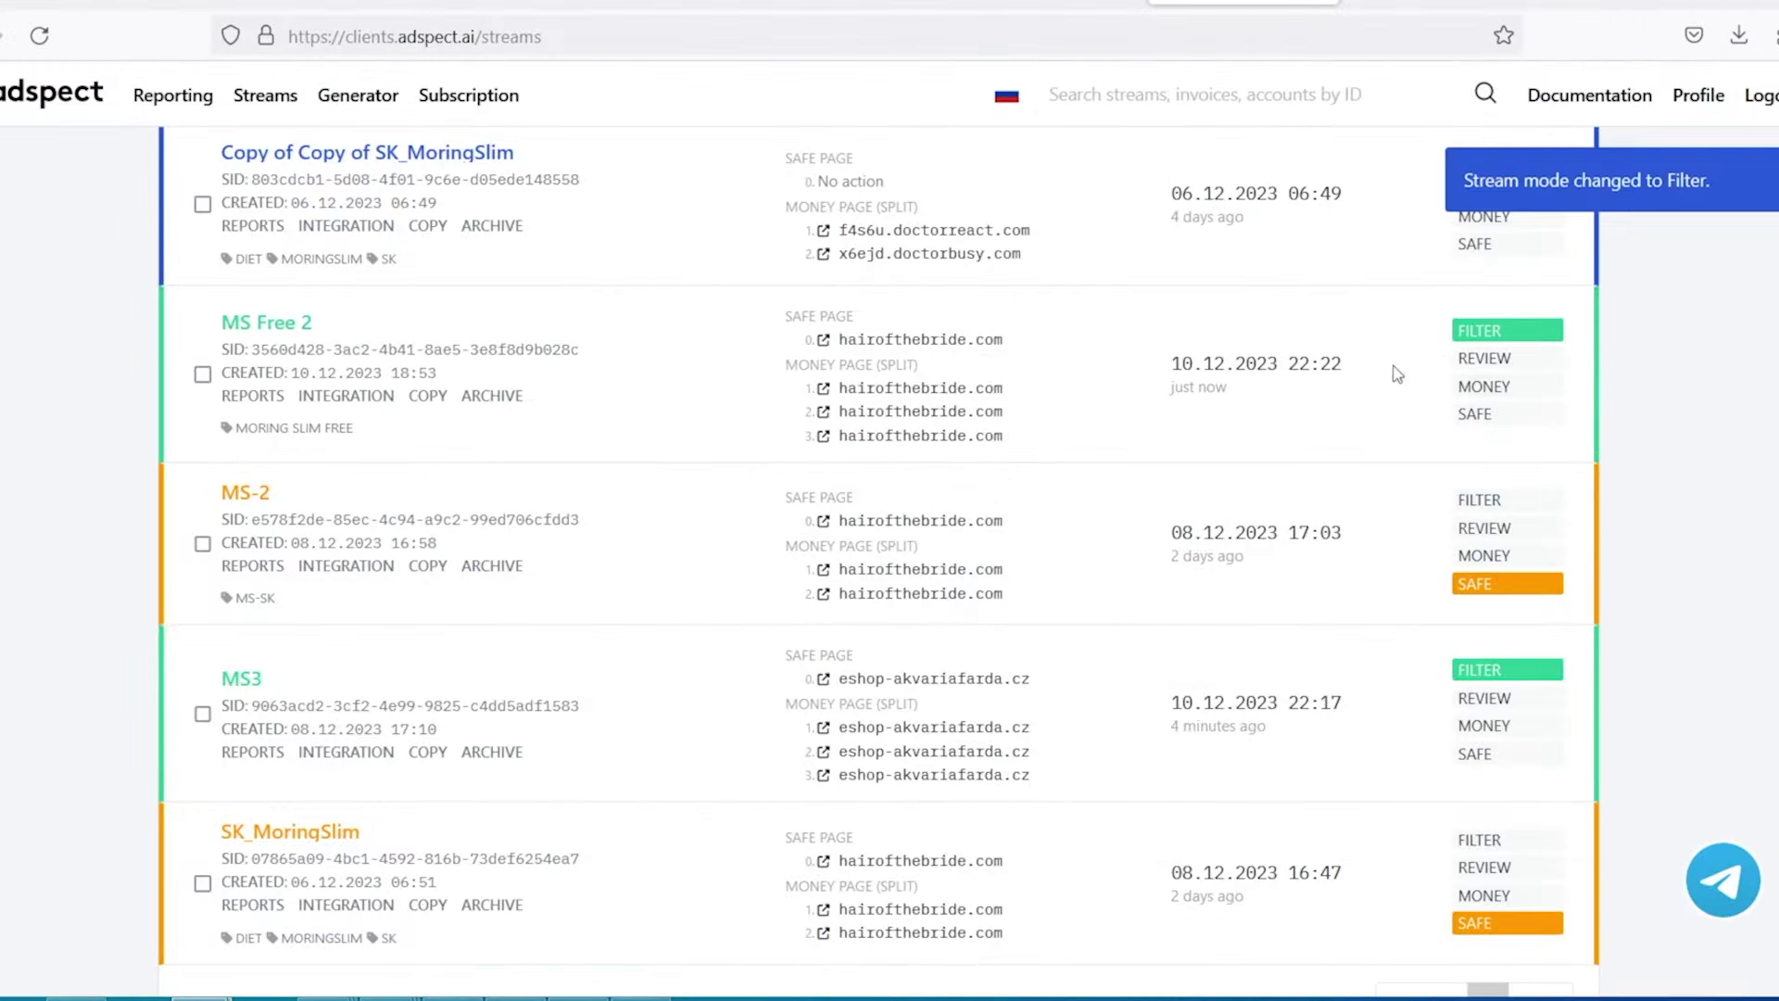
key("alt+Tab")
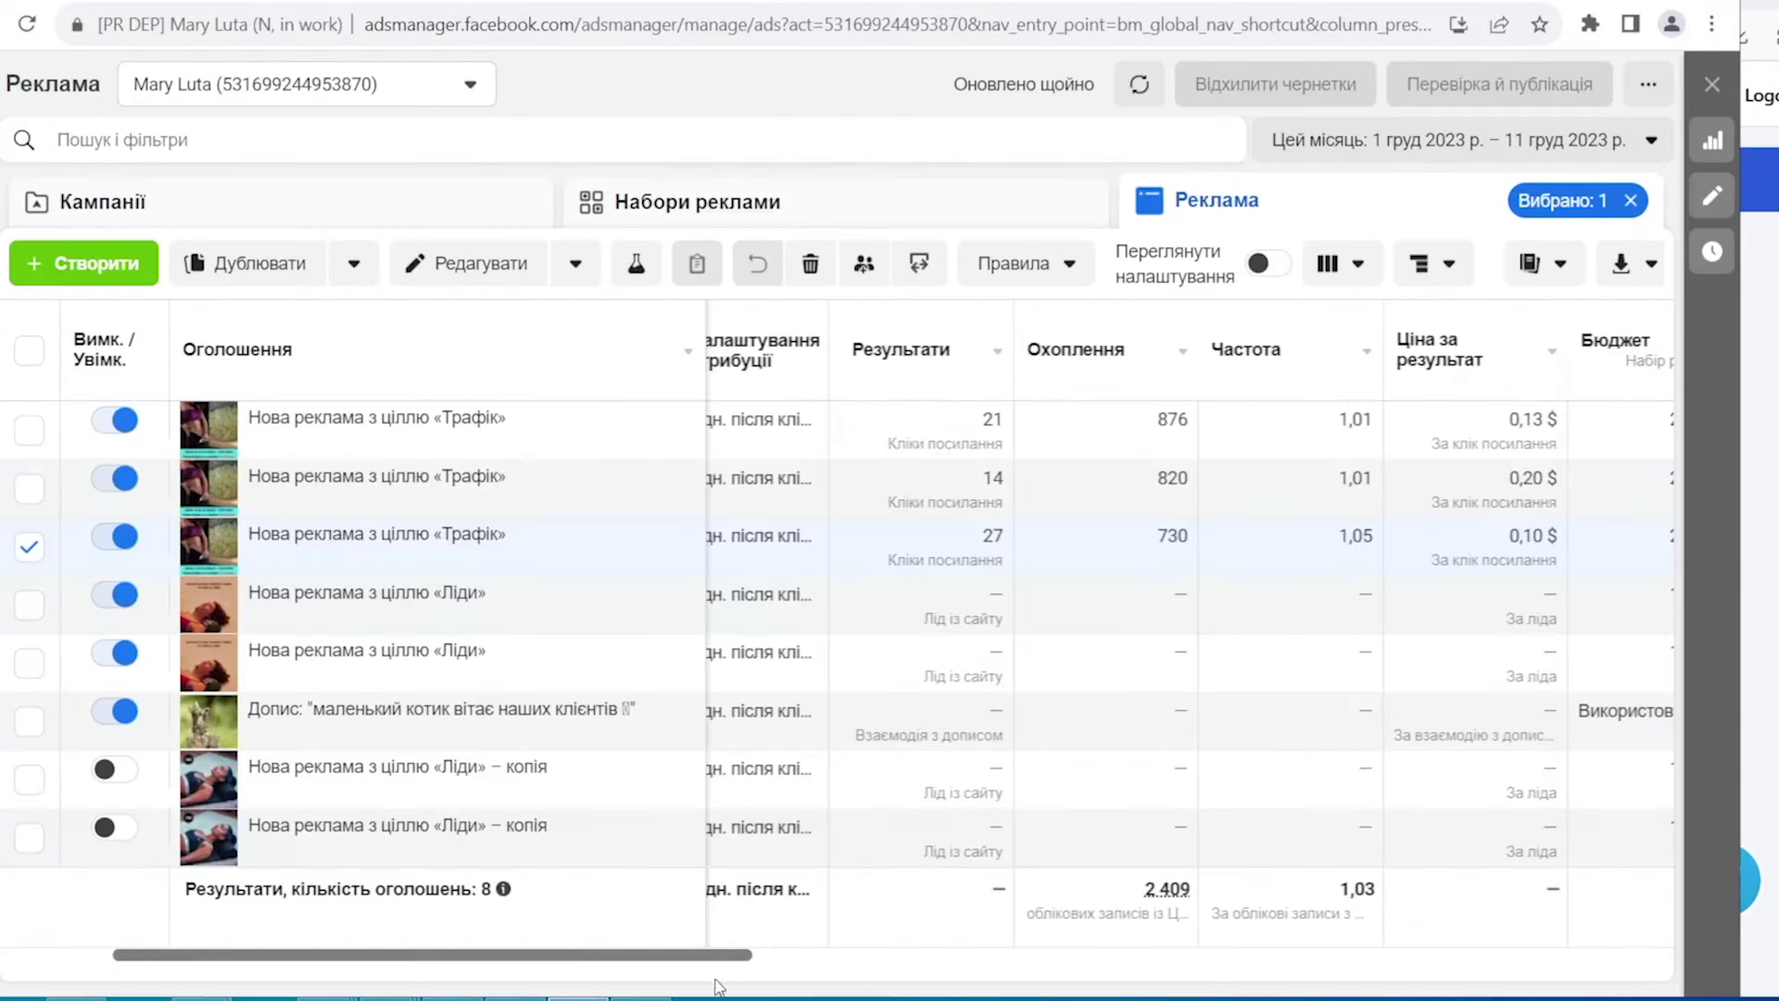
Open the Traffic ad for editing and preview its destination website.
left_click_drag(709, 964, 469, 930)
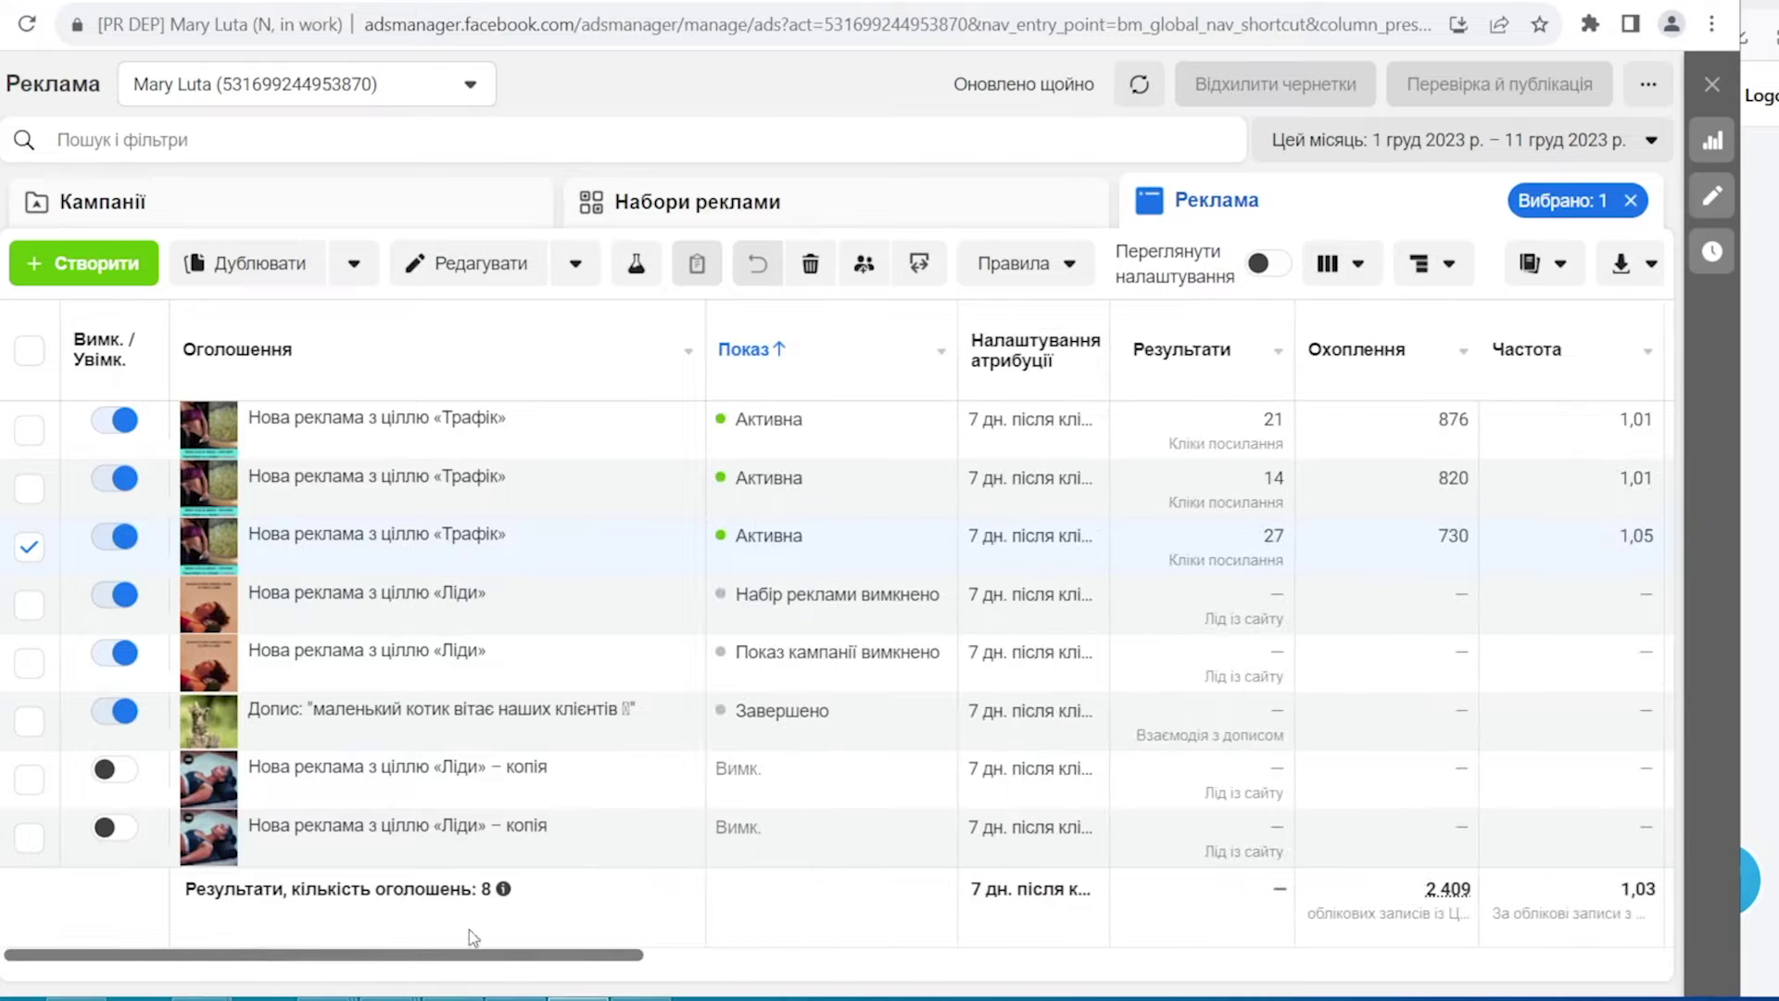
key("alt+Tab")
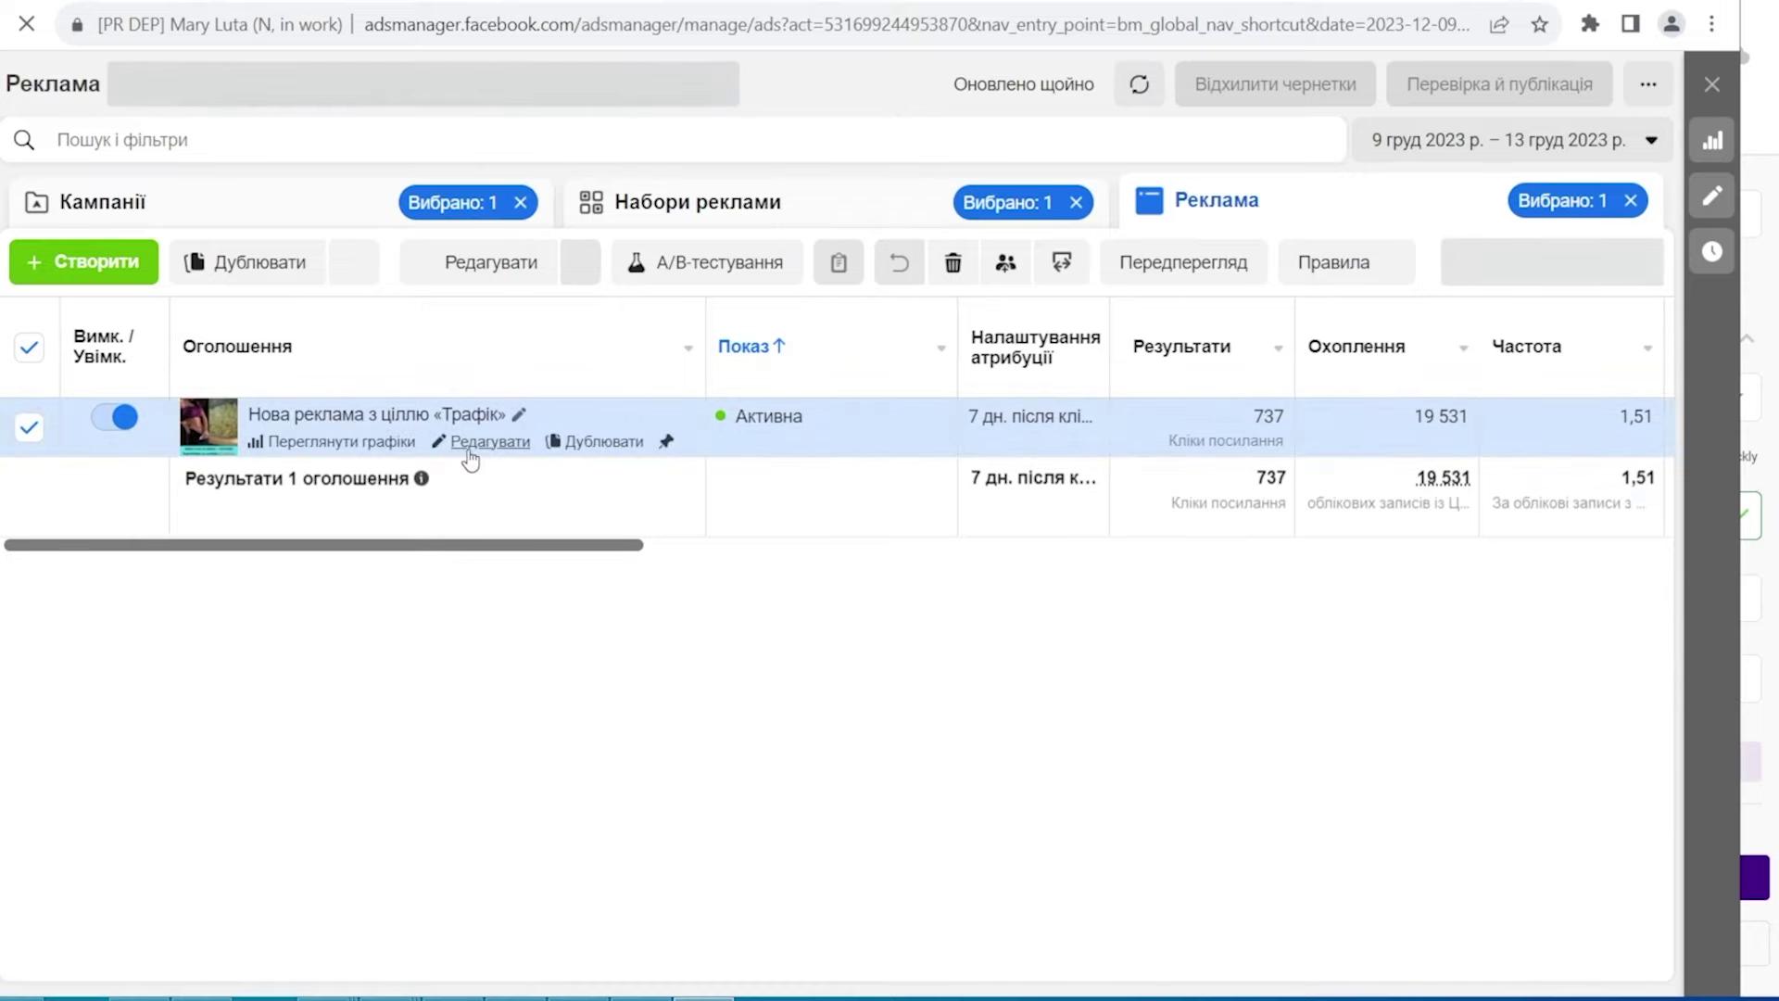
left_click(484, 443)
scroll(947, 389, "down", 15)
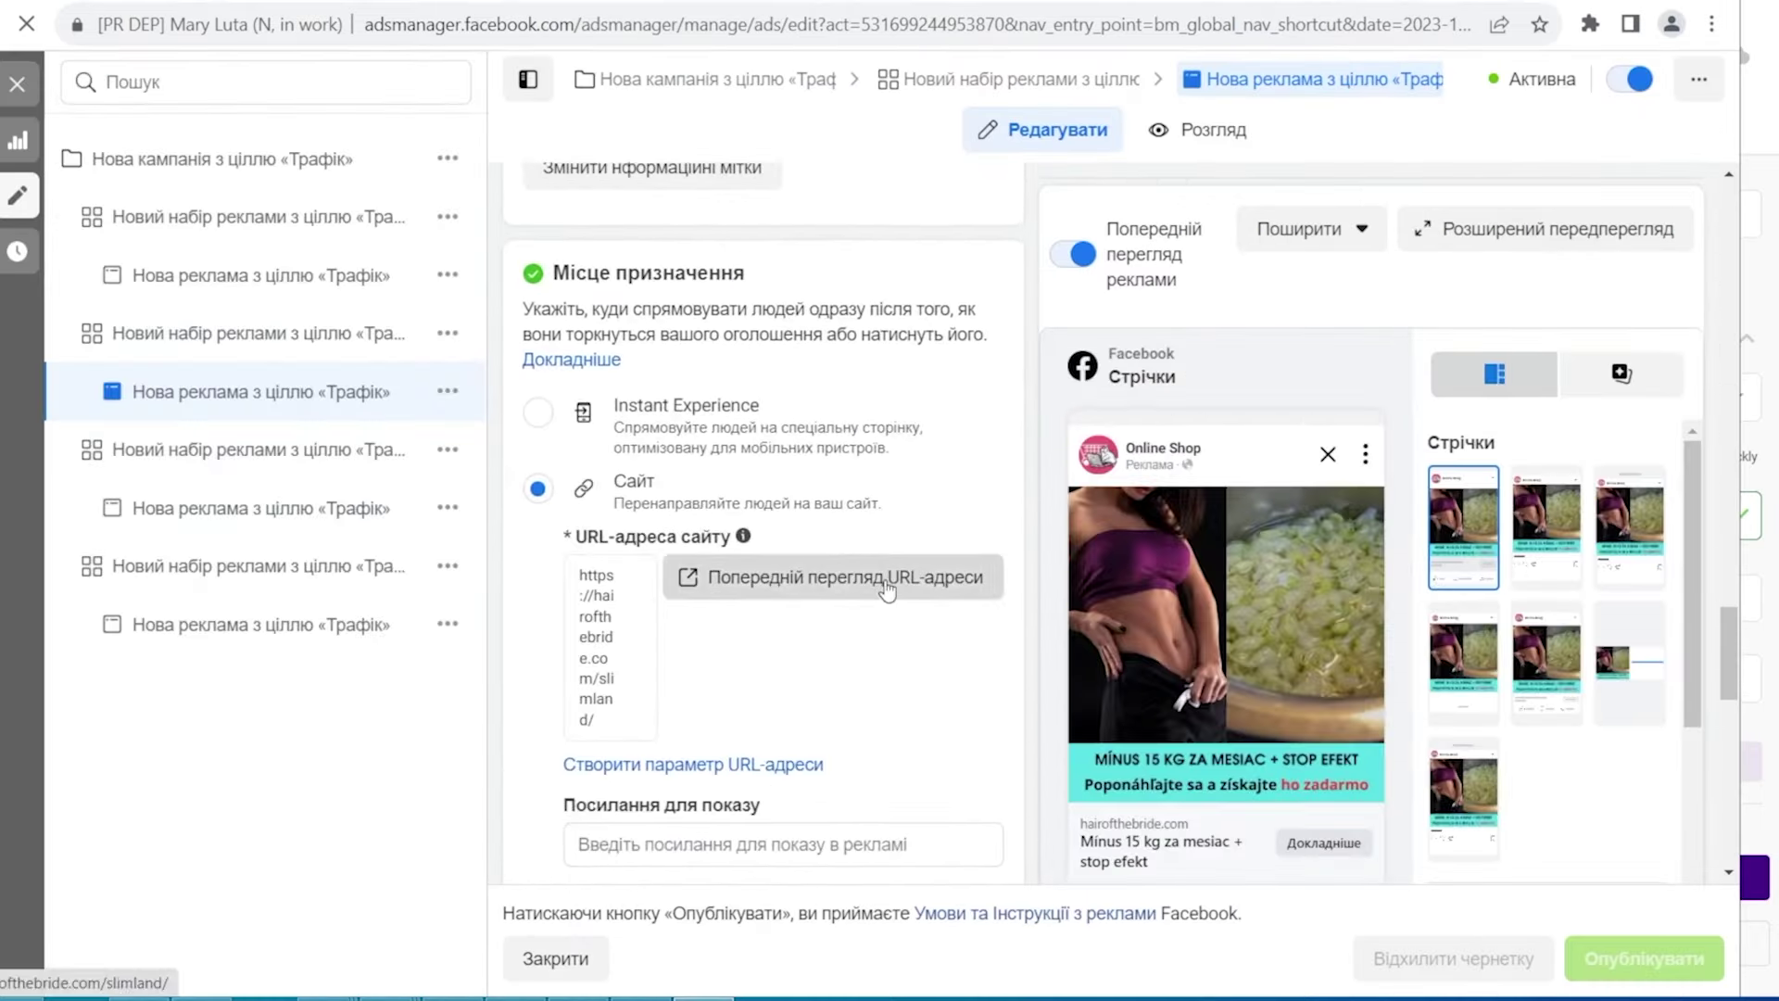
left_click(885, 582)
scroll(898, 624, "down", 5)
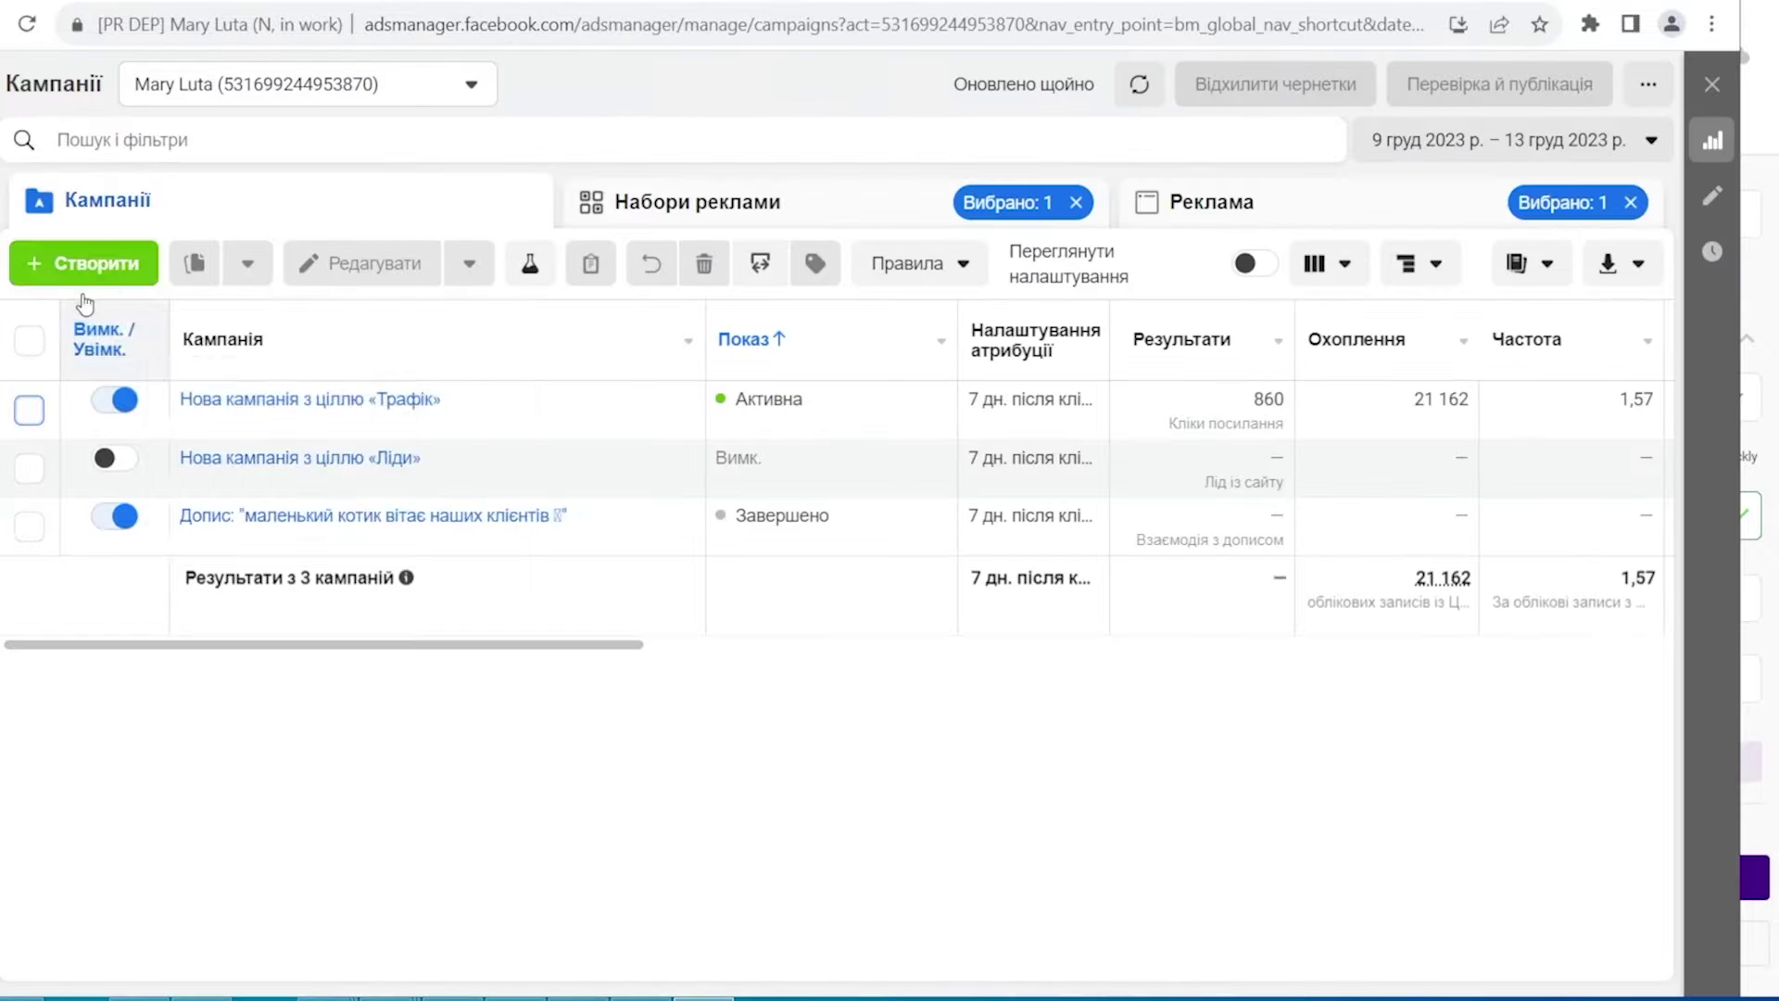
Create a new Leads campaign with manual setup.
left_click(83, 263)
left_click(606, 560)
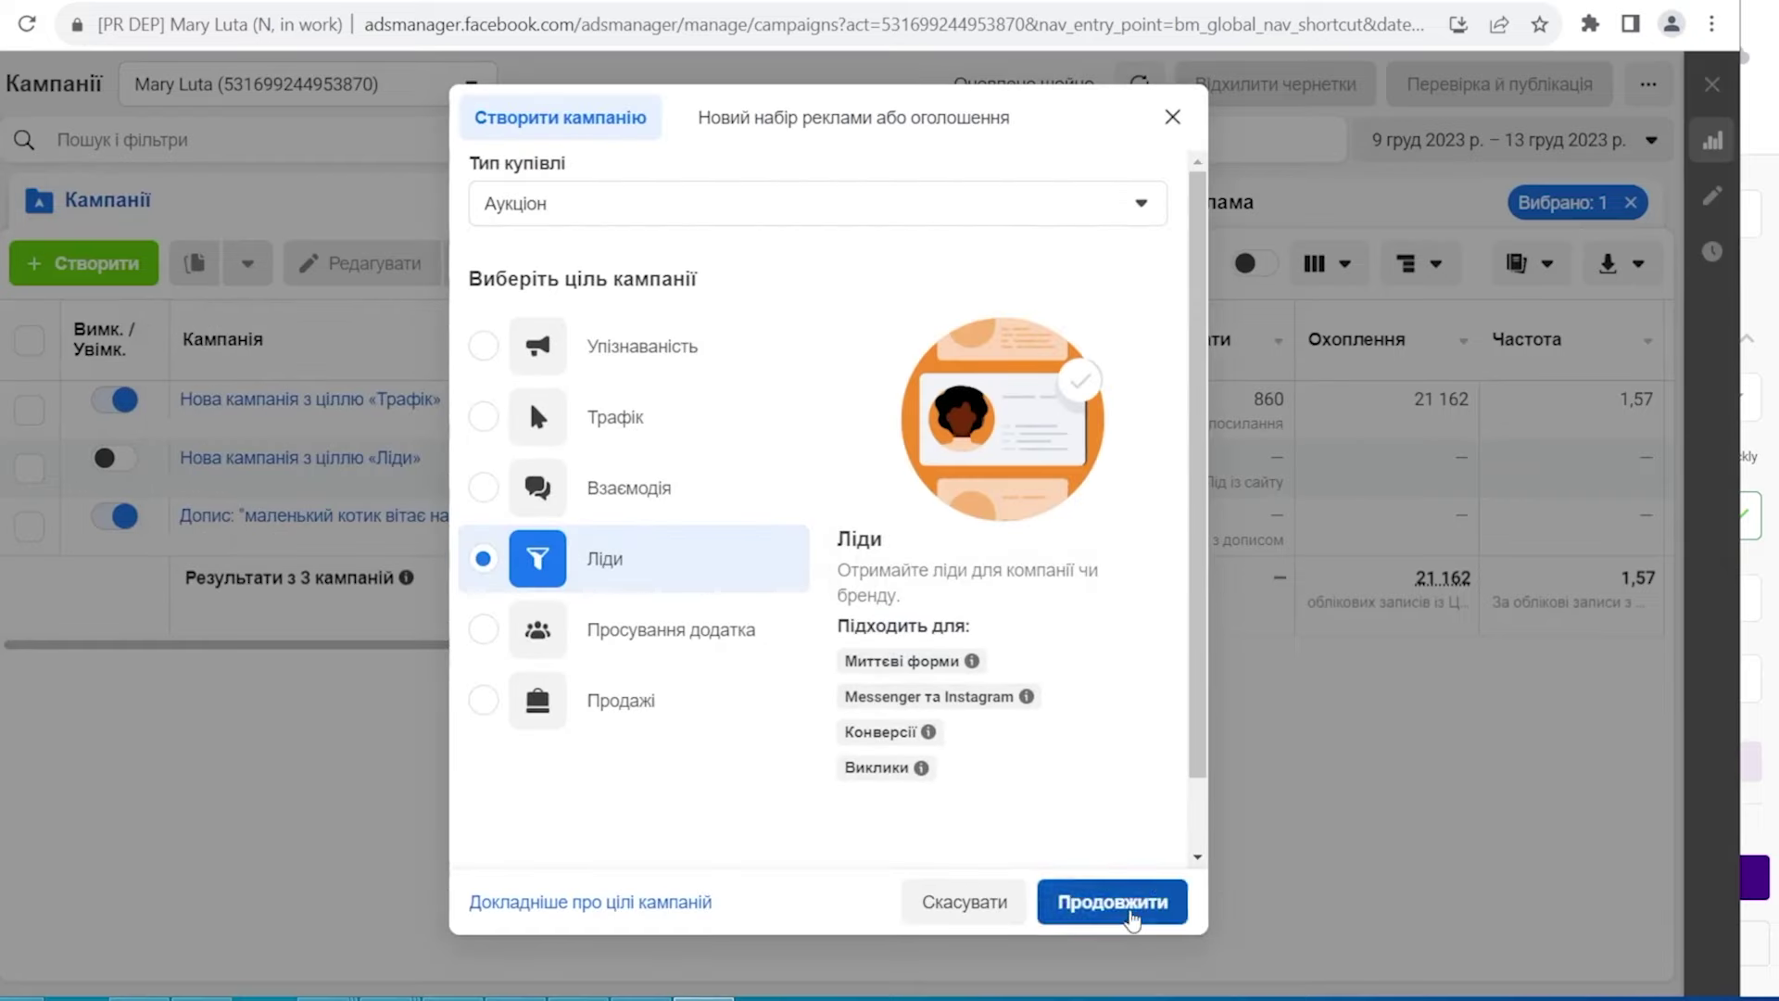
left_click(1132, 903)
left_click(1149, 737)
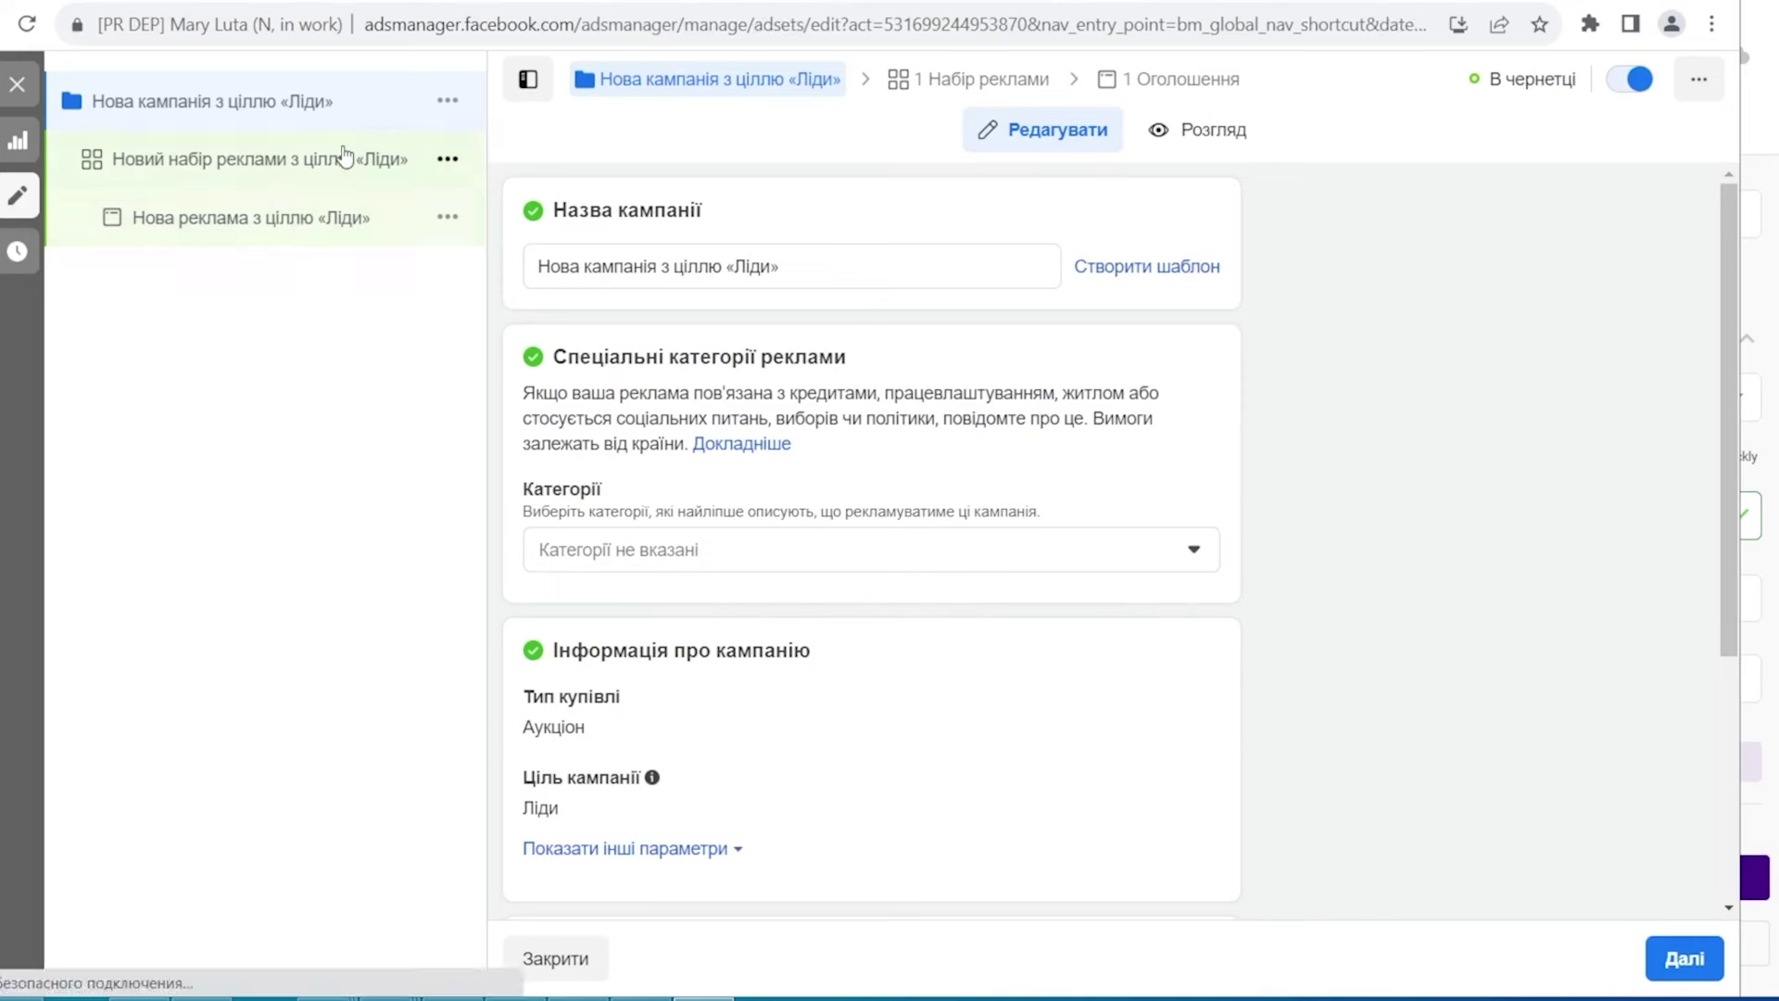
Set the ad set's conversion event to Лід on the luta px pixel.
left_click(345, 158)
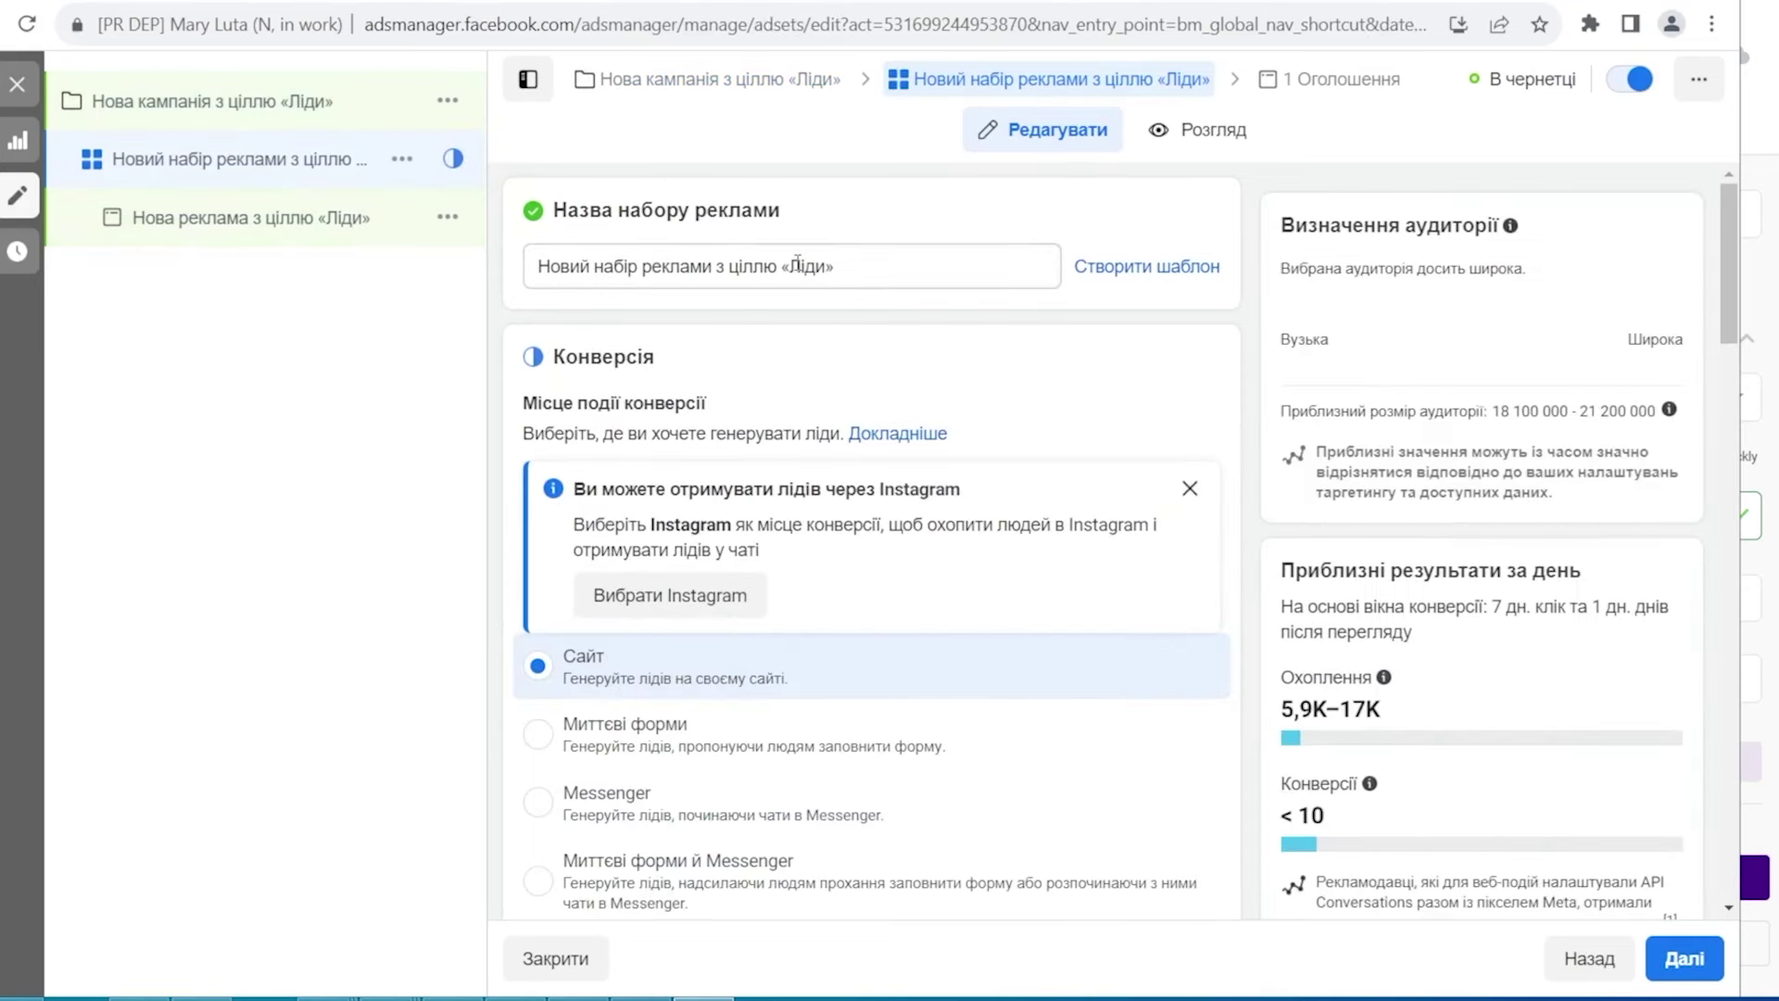
scroll(994, 625, "down", 8)
left_click(985, 614)
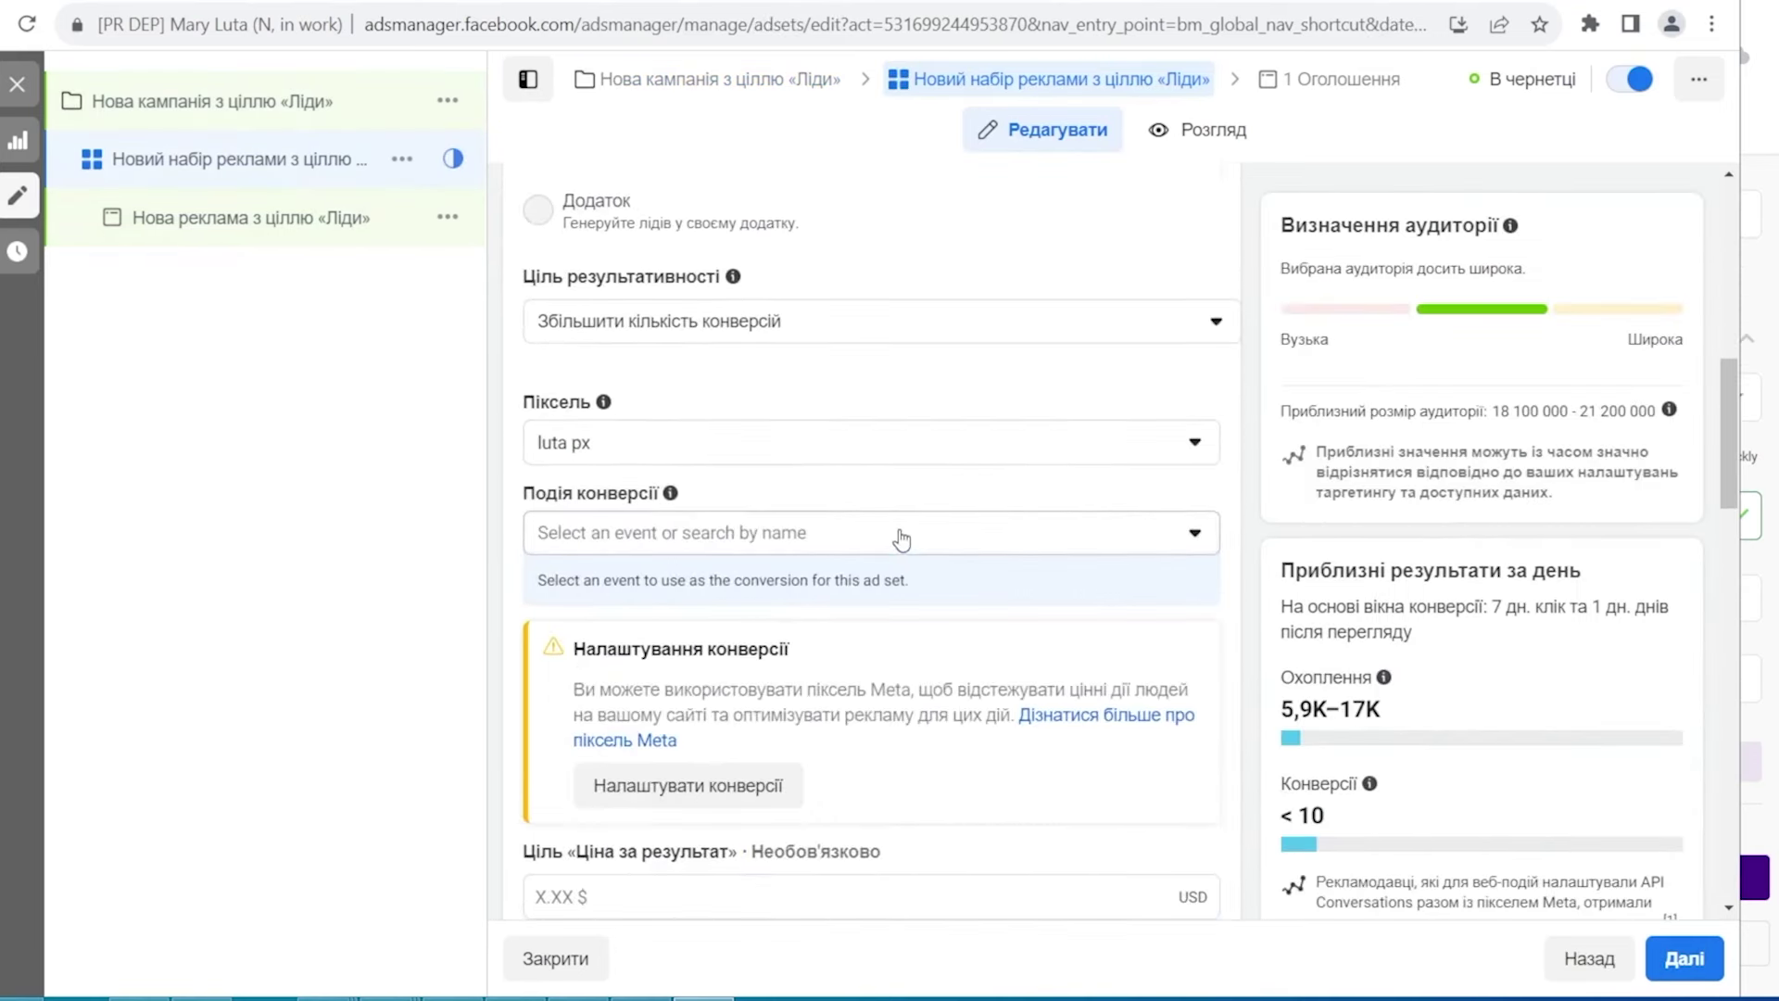
left_click(797, 195)
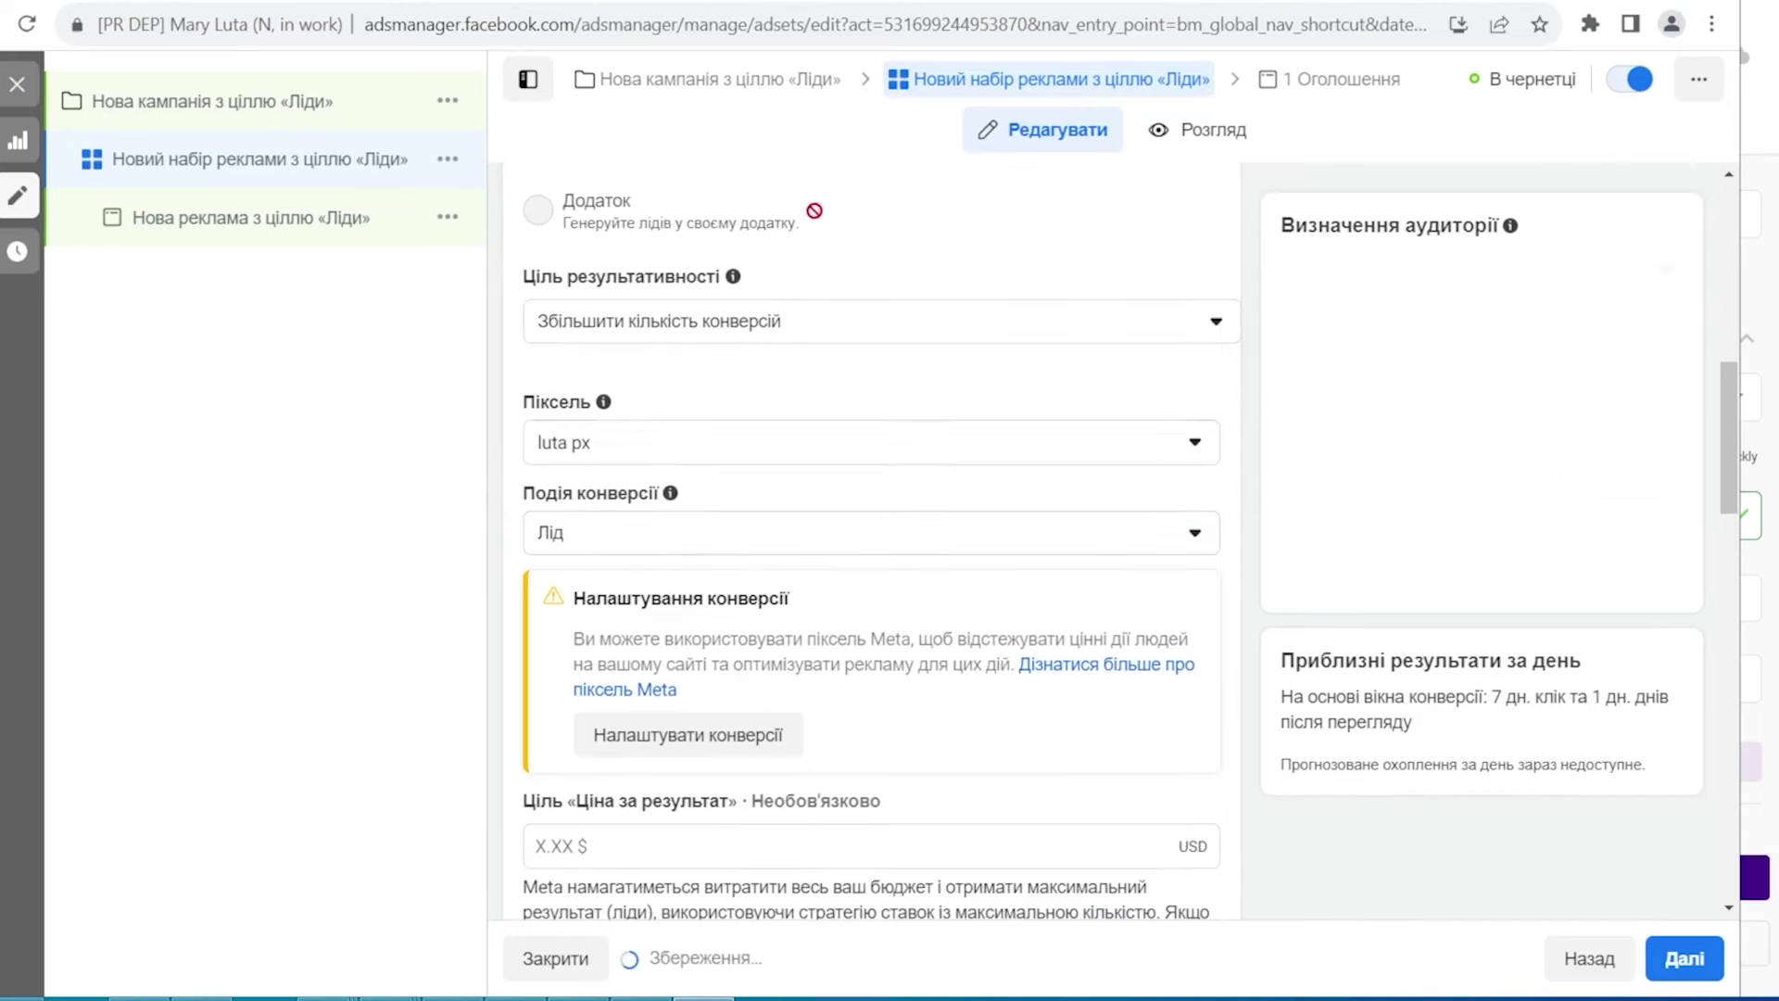
left_click(913, 460)
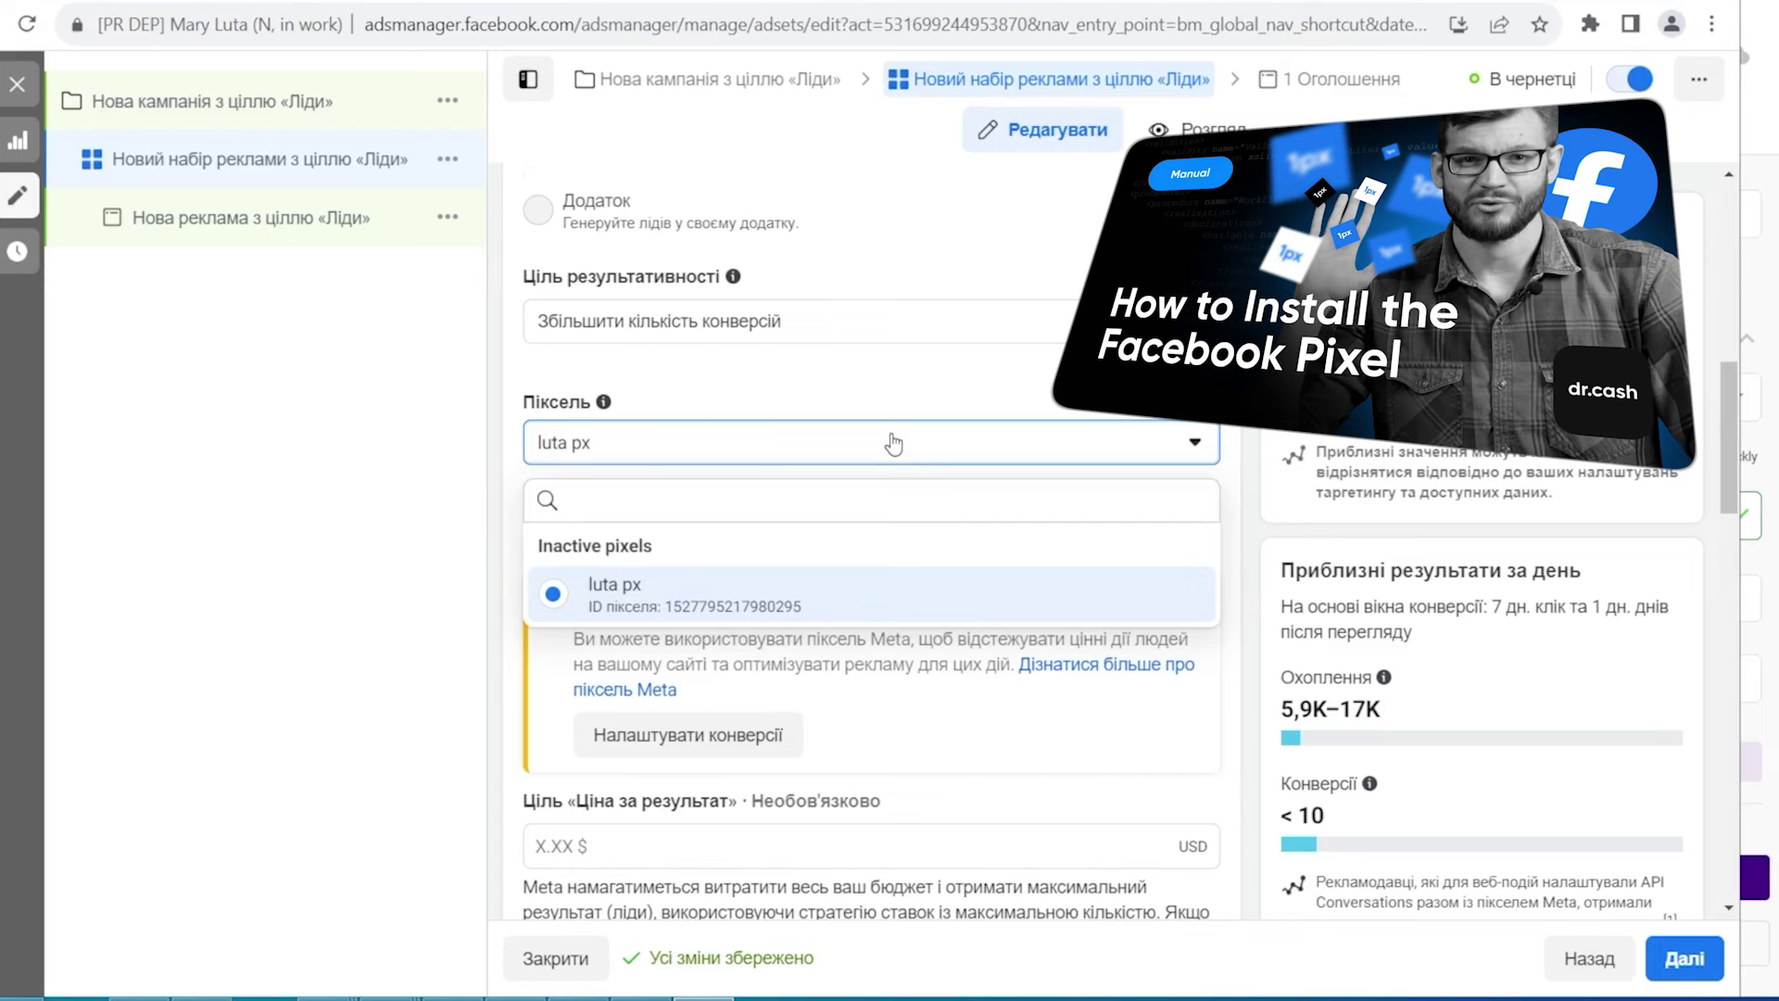
scroll(783, 644, "down", 3)
scroll(737, 795, "down", 10)
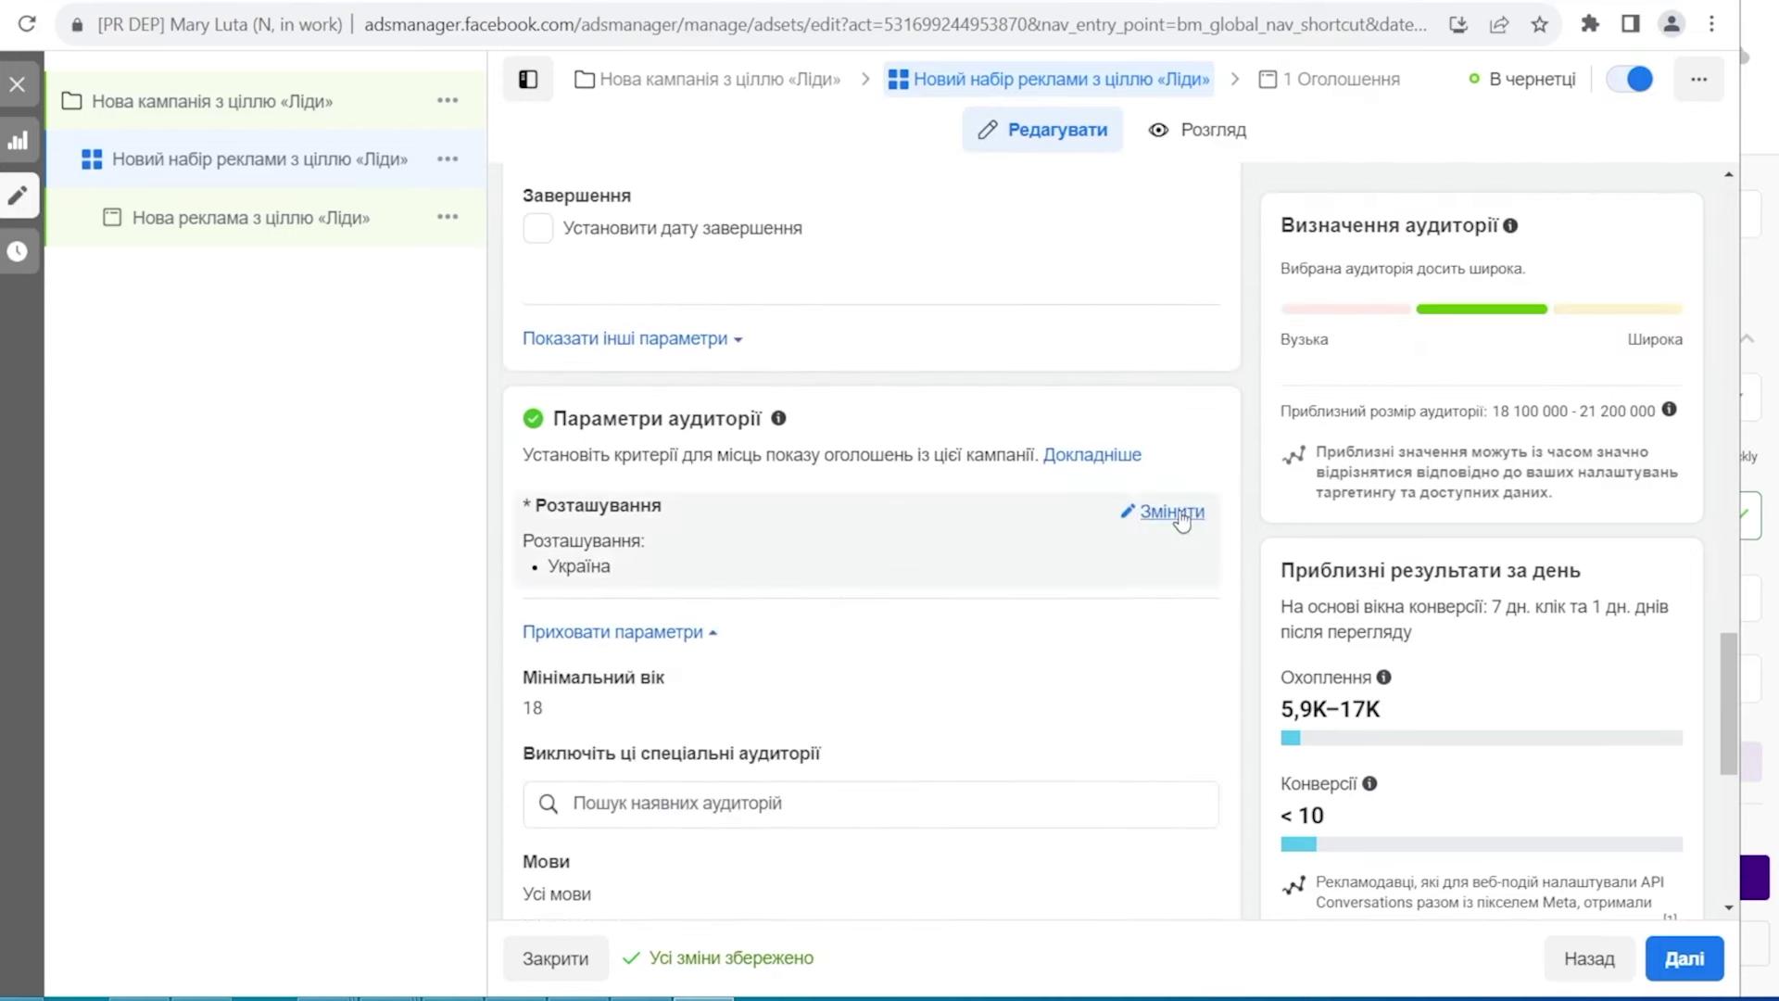
Replace Україна with Slovakia as the target location and start adjusting the age range.
left_click(1169, 515)
left_click(1180, 634)
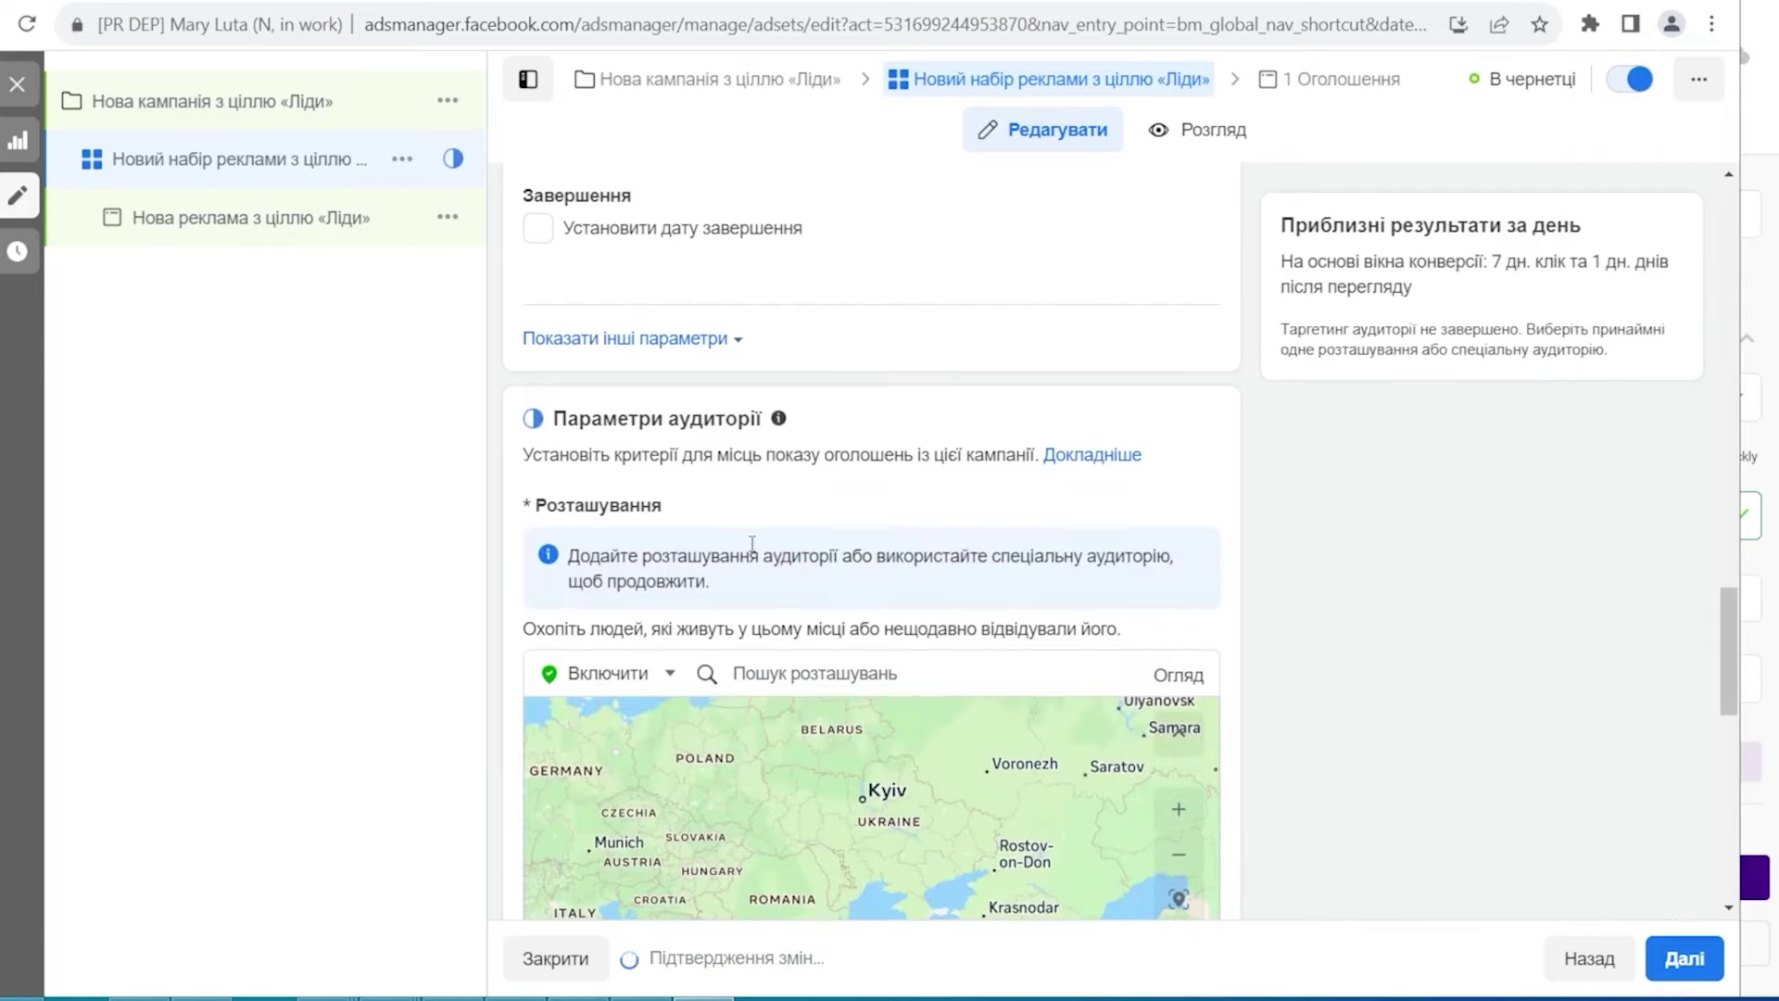
left_click(834, 674)
type("Slovaki")
left_click(786, 726)
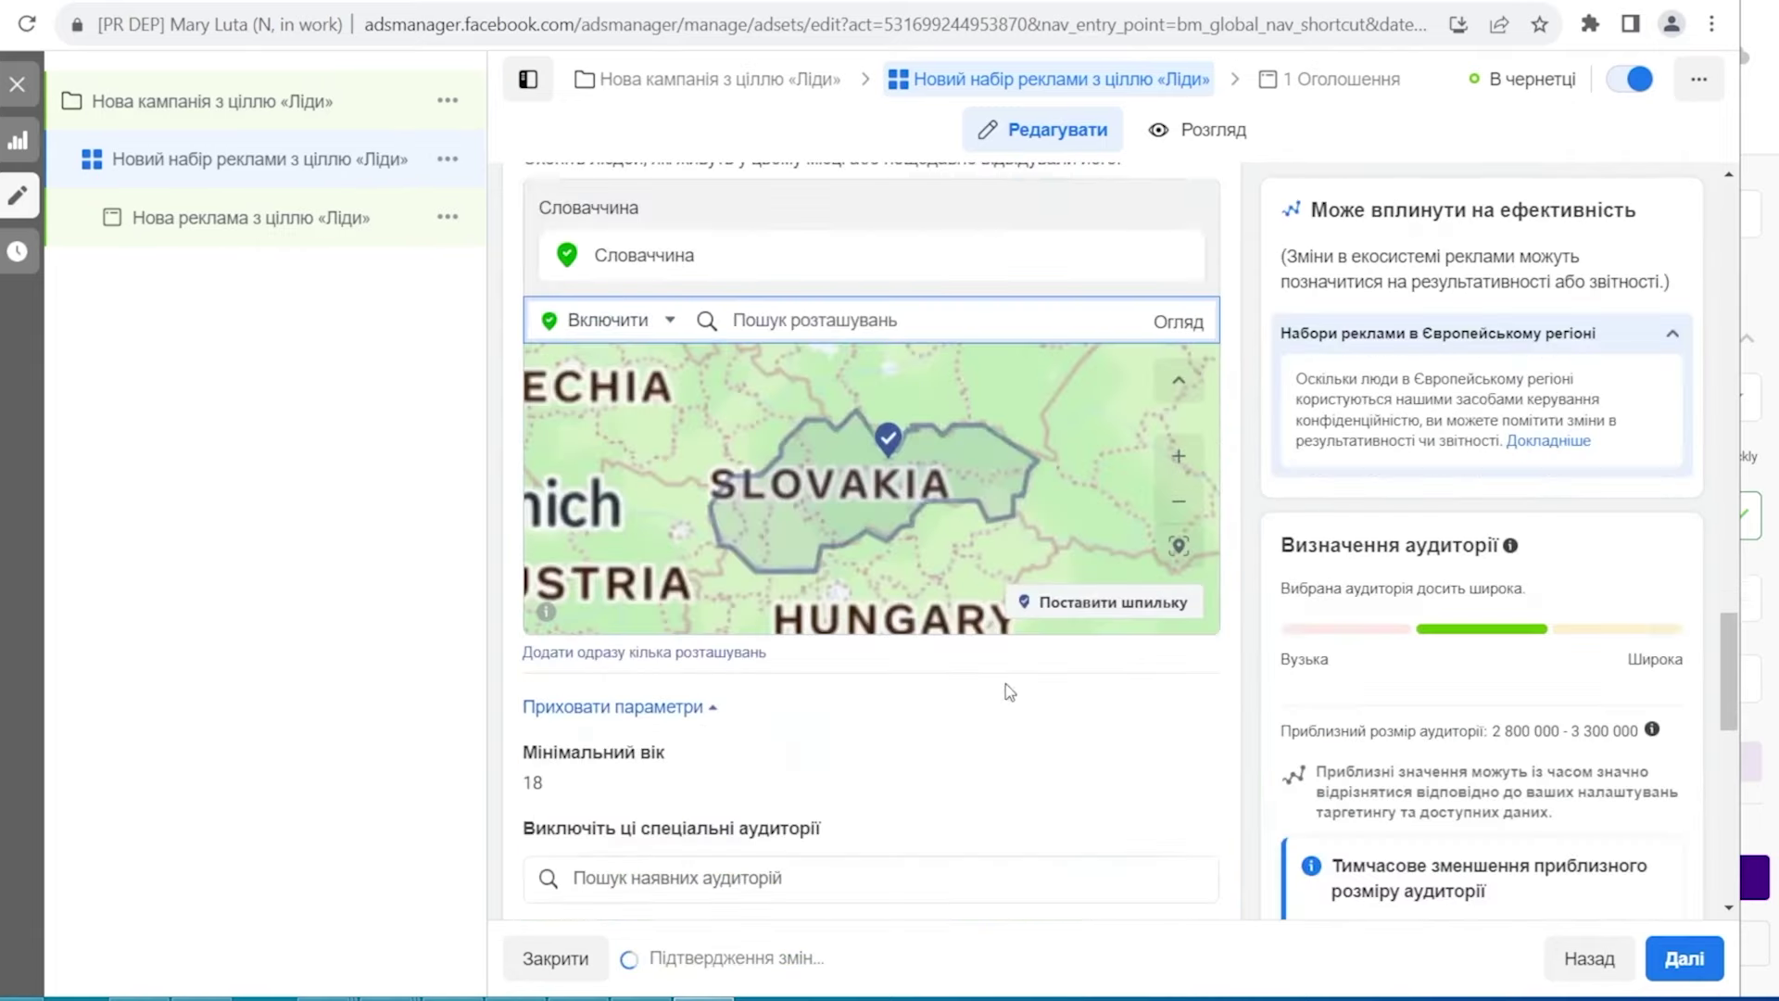
scroll(664, 687, "down", 5)
left_click(667, 778)
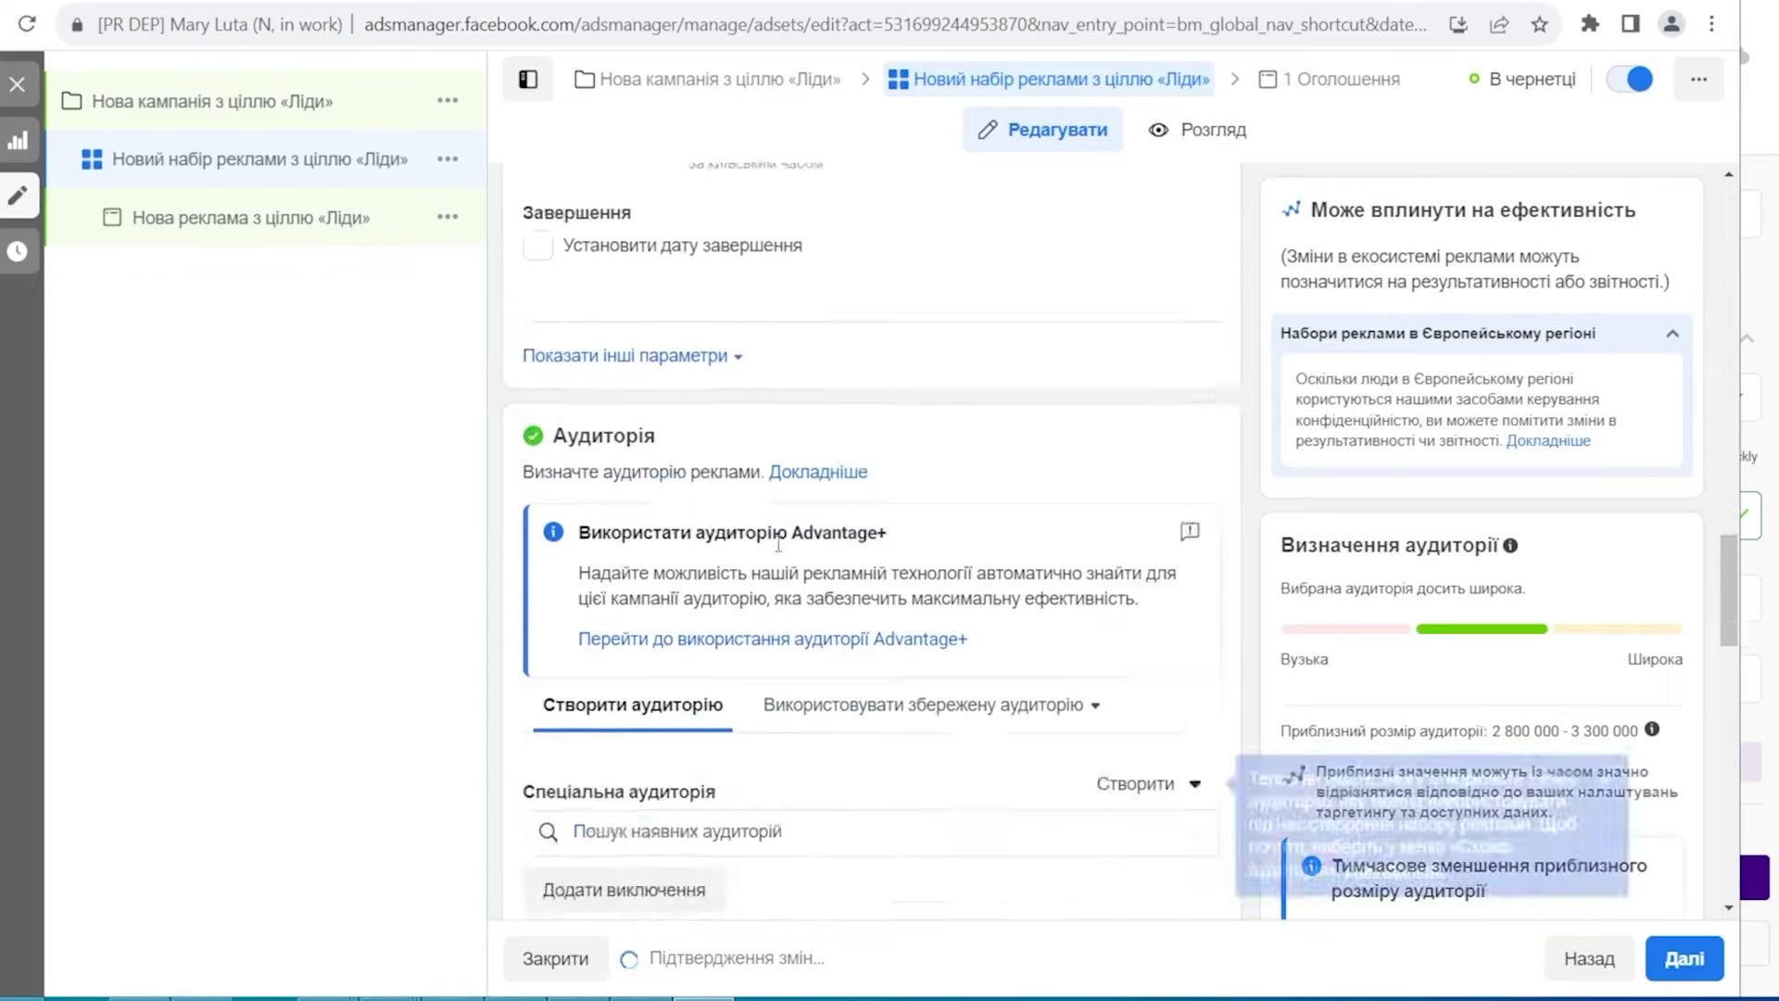
scroll(710, 719, "down", 6)
left_click(690, 552)
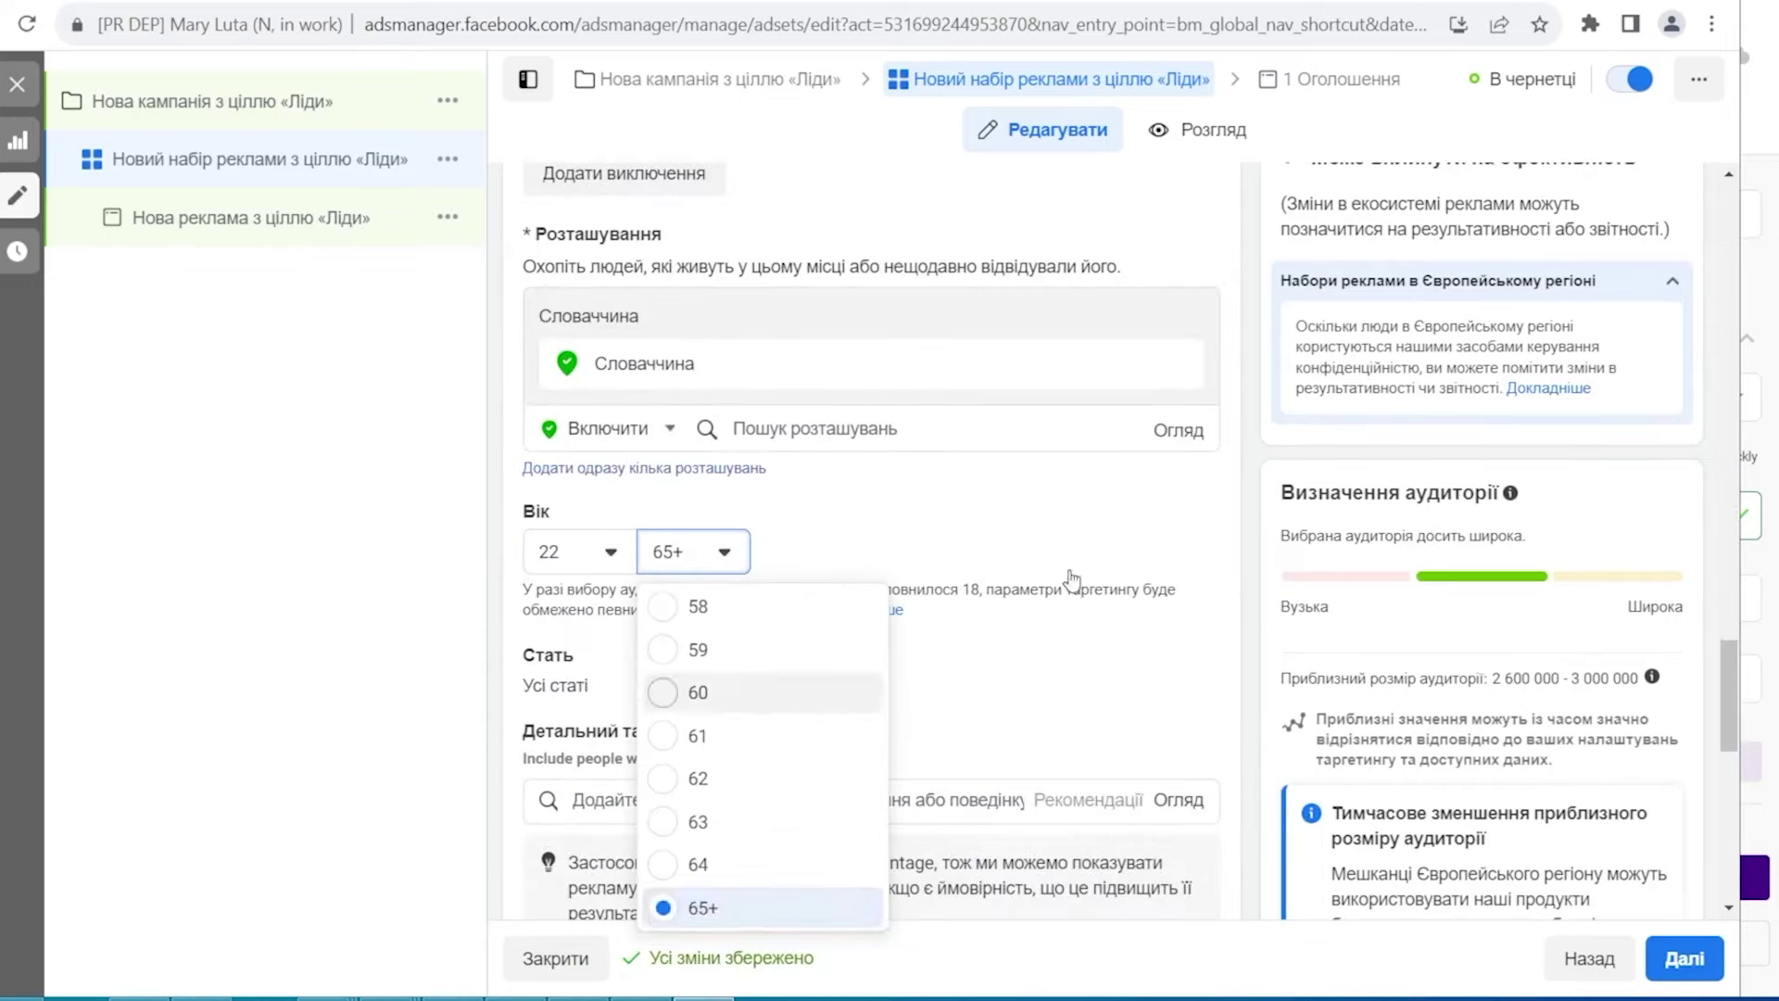
Set the maximum age to 60 and check the gender targeting options.
left_click(695, 691)
scroll(1019, 574, "down", 1)
left_click(1139, 530)
scroll(1013, 528, "down", 8)
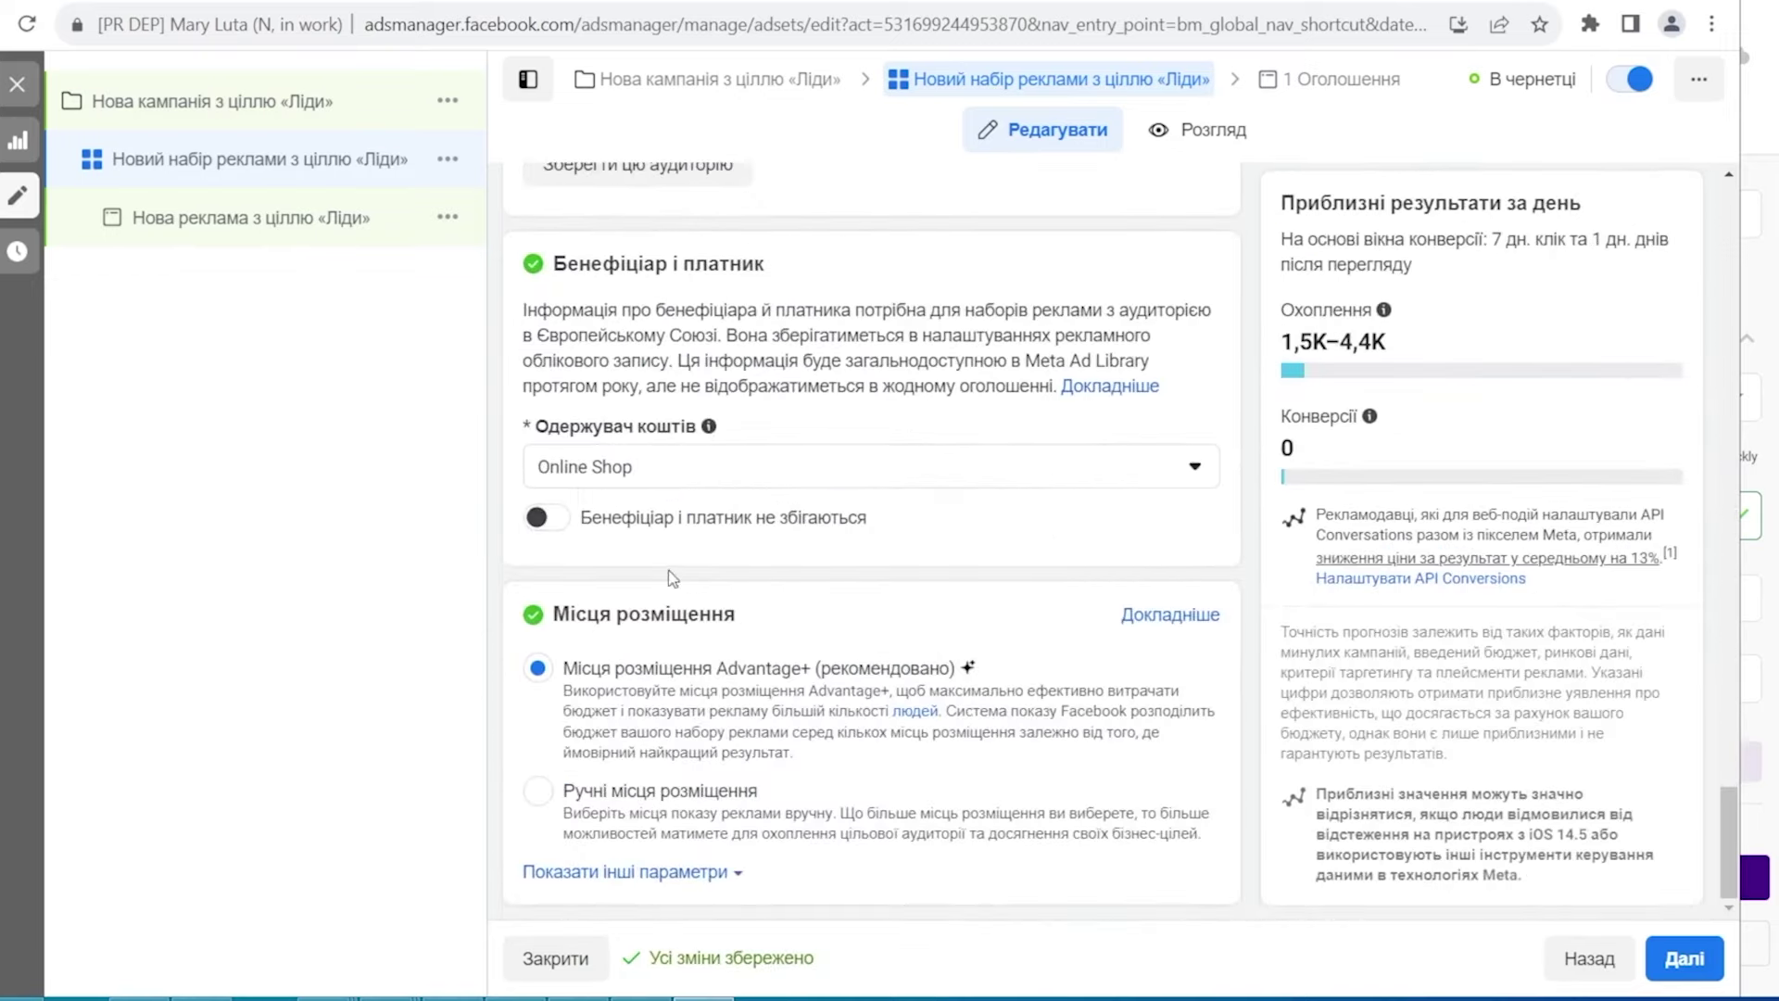
Add the MÍNUS 15 KG ZA MESIAC image to the Leads ad and publish it.
left_click(370, 236)
scroll(819, 747, "down", 3)
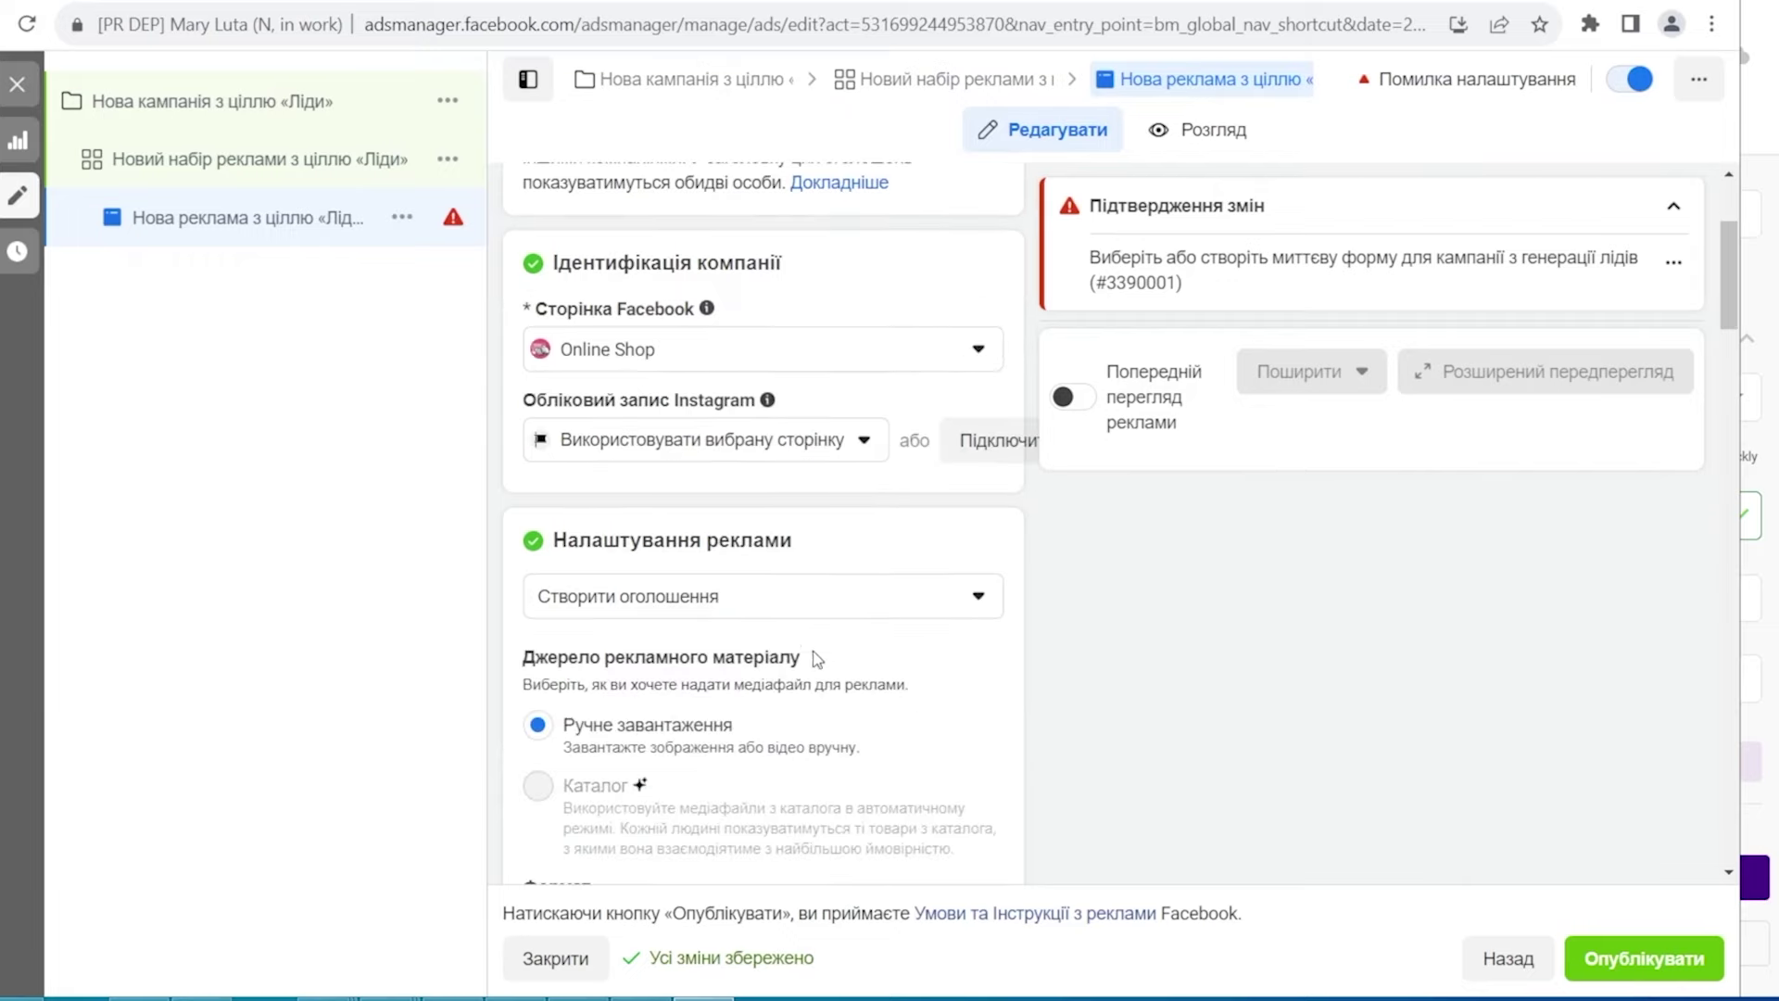
left_click(842, 592)
left_click(843, 592)
scroll(749, 563, "down", 5)
left_click(741, 593)
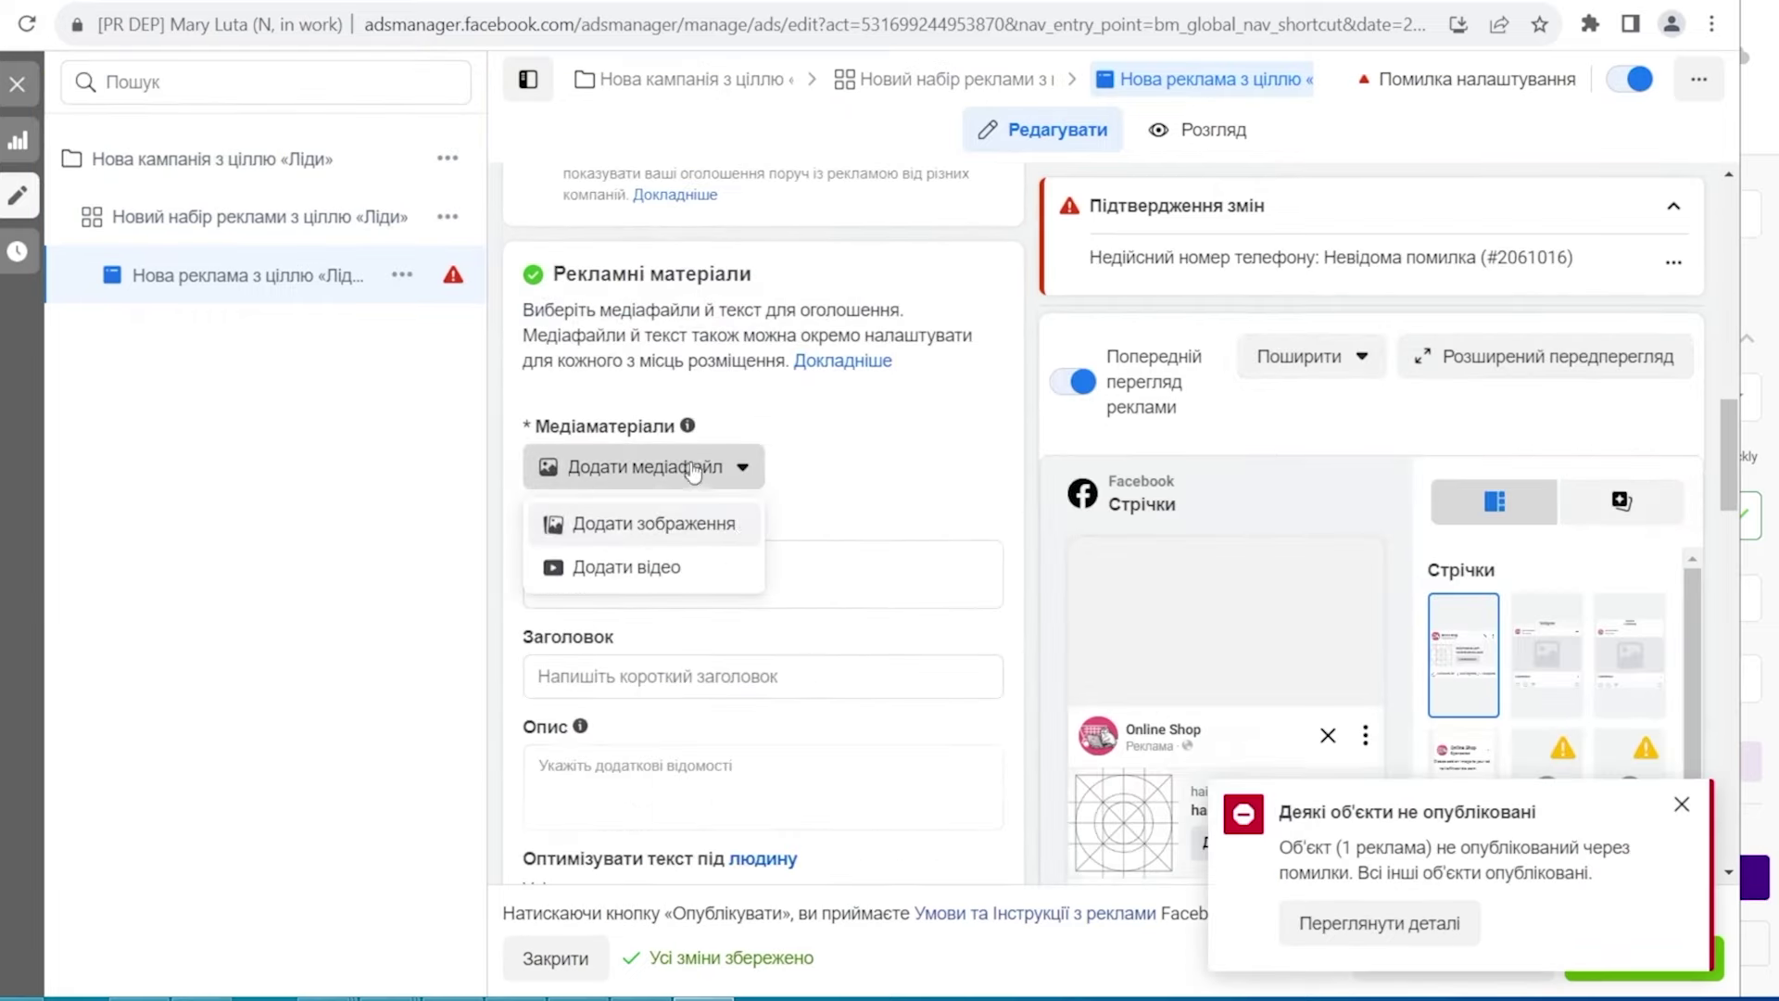
left_click(648, 520)
left_click(1640, 903)
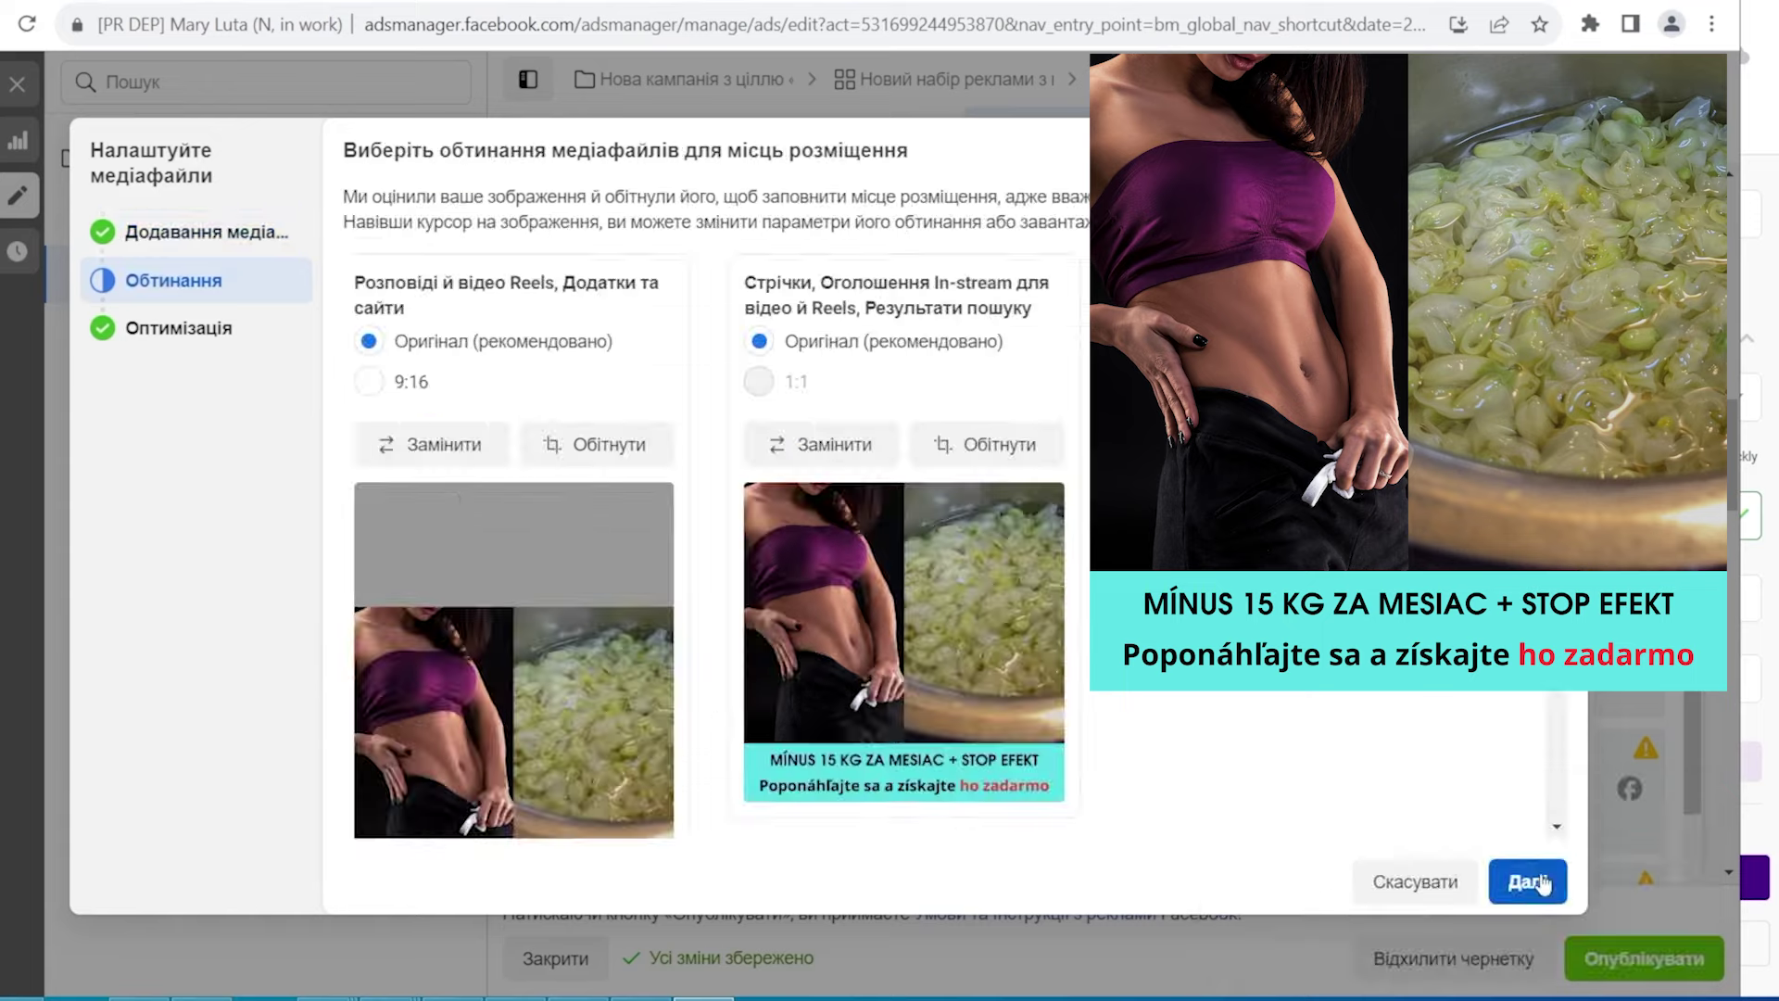
scroll(646, 574, "down", 2)
left_click(1525, 878)
scroll(921, 701, "down", 5)
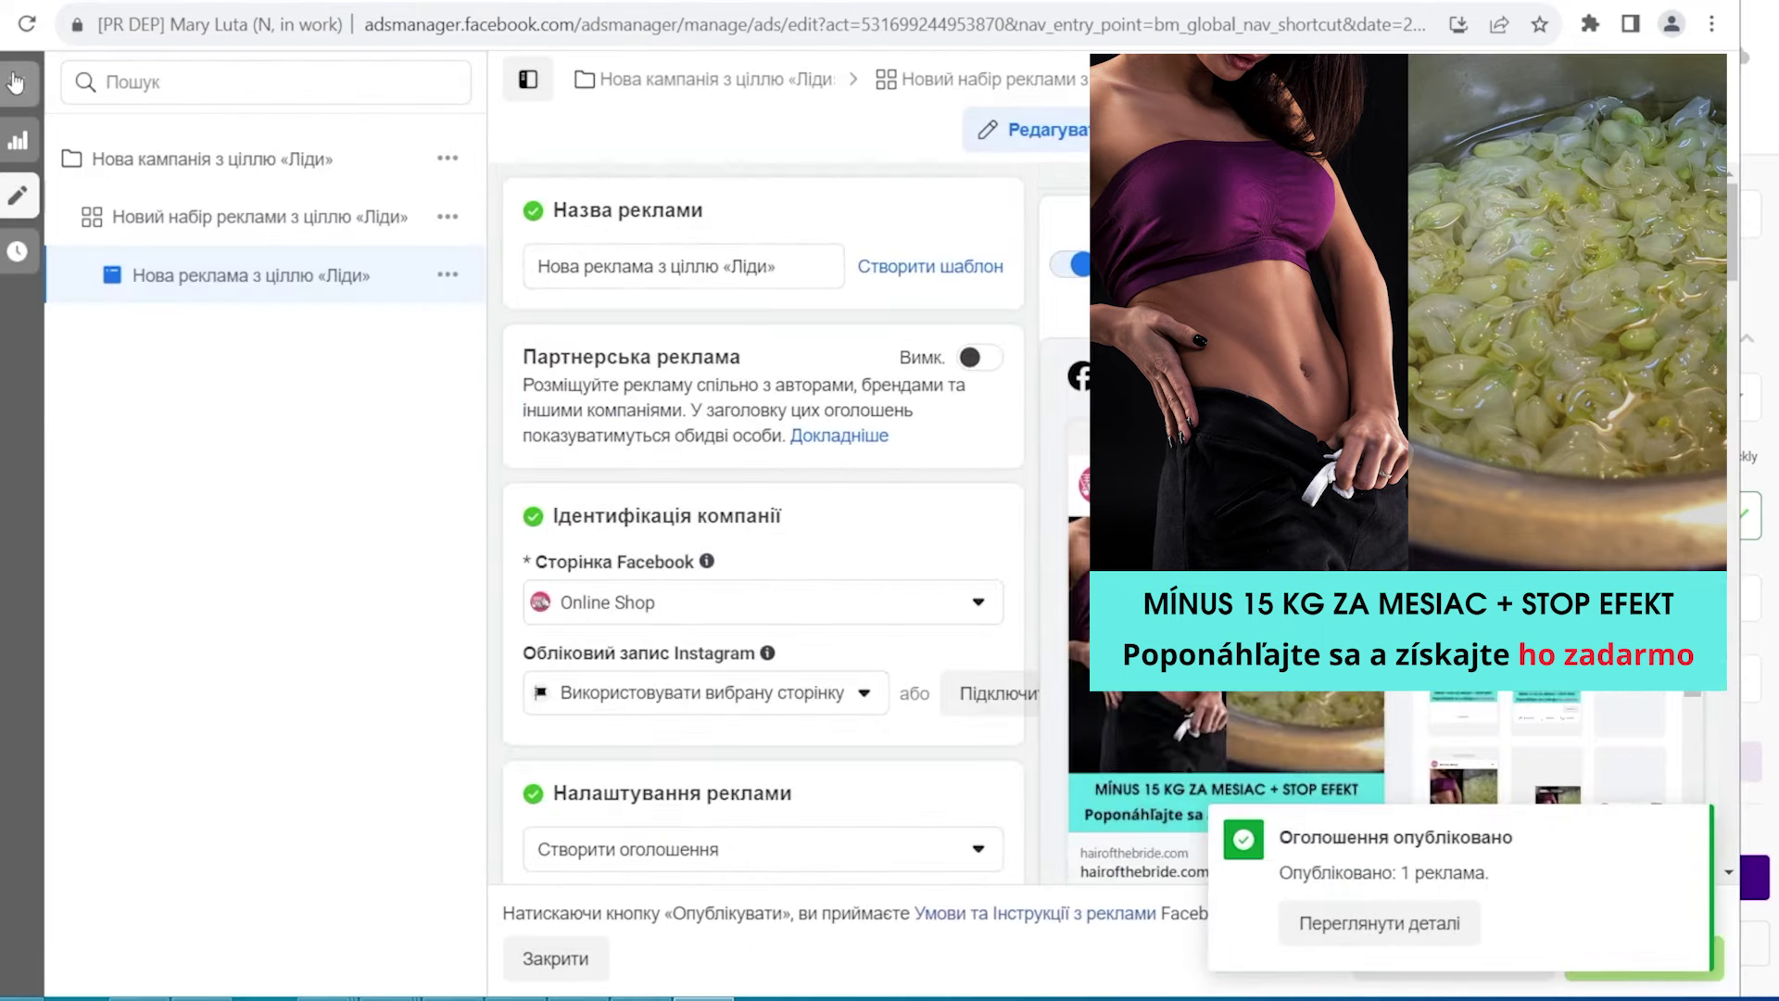
left_click(324, 200)
Quickly duplicate the Leads ad set from the ad sets list.
left_click(348, 417)
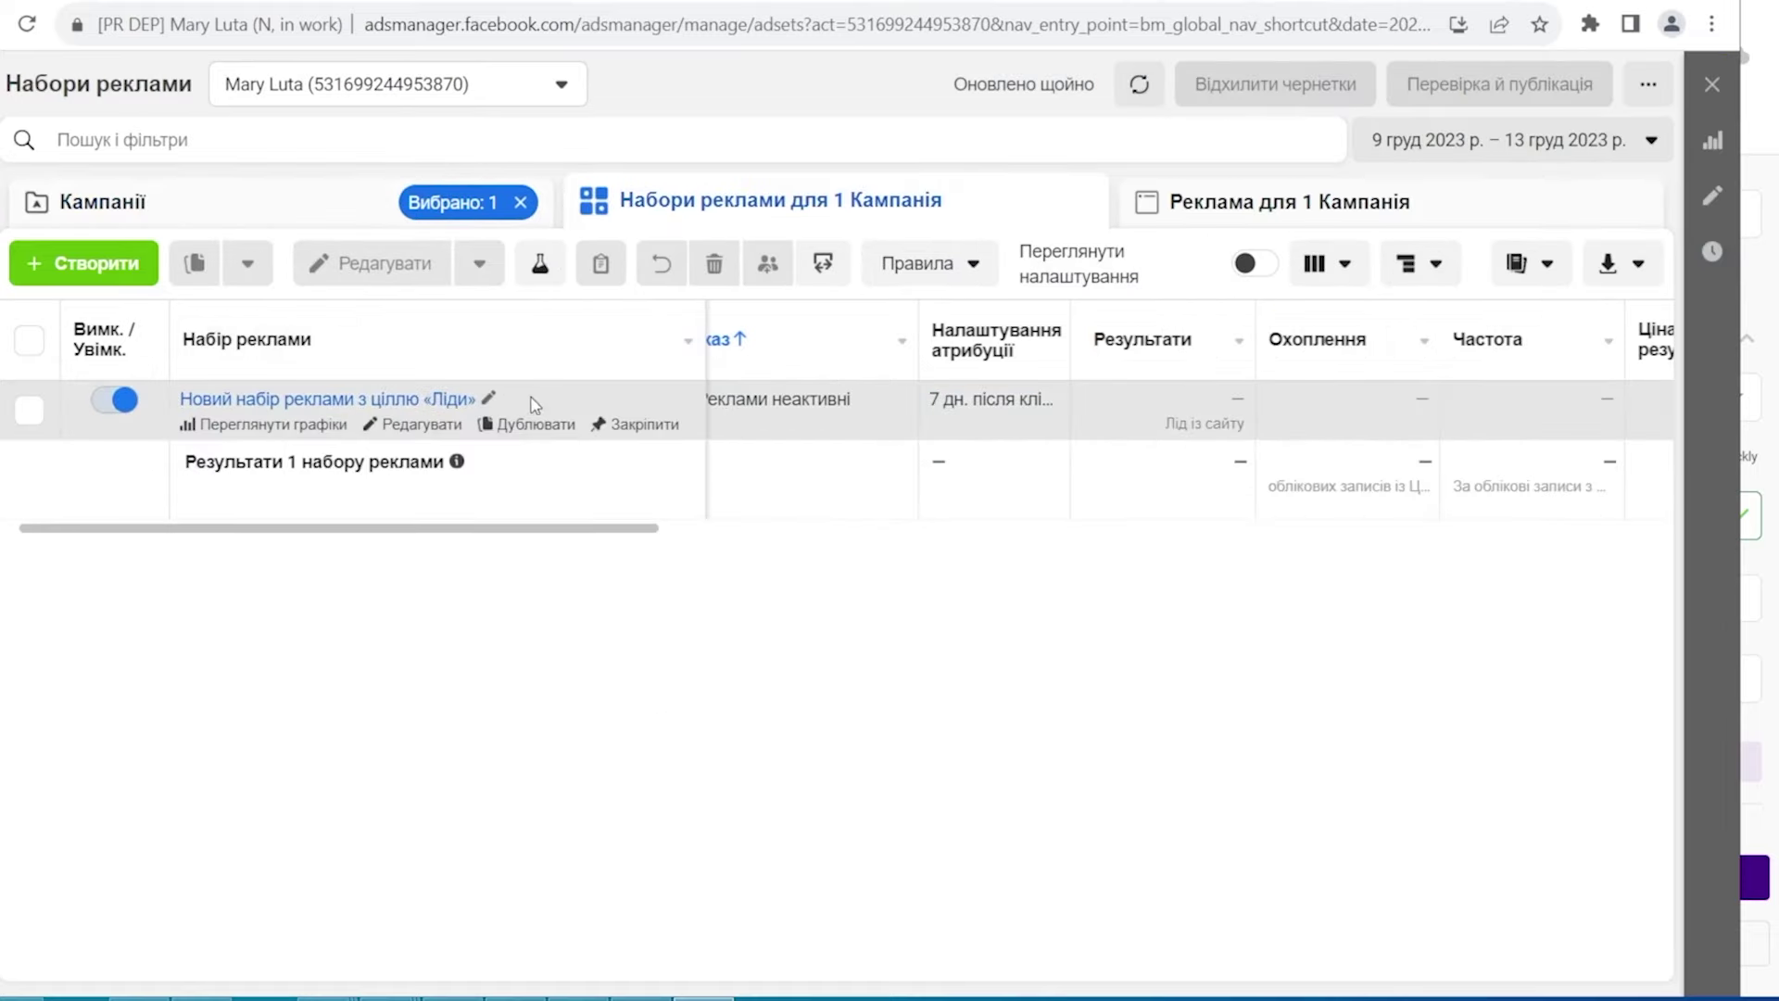
left_click(29, 409)
left_click(352, 276)
left_click(215, 378)
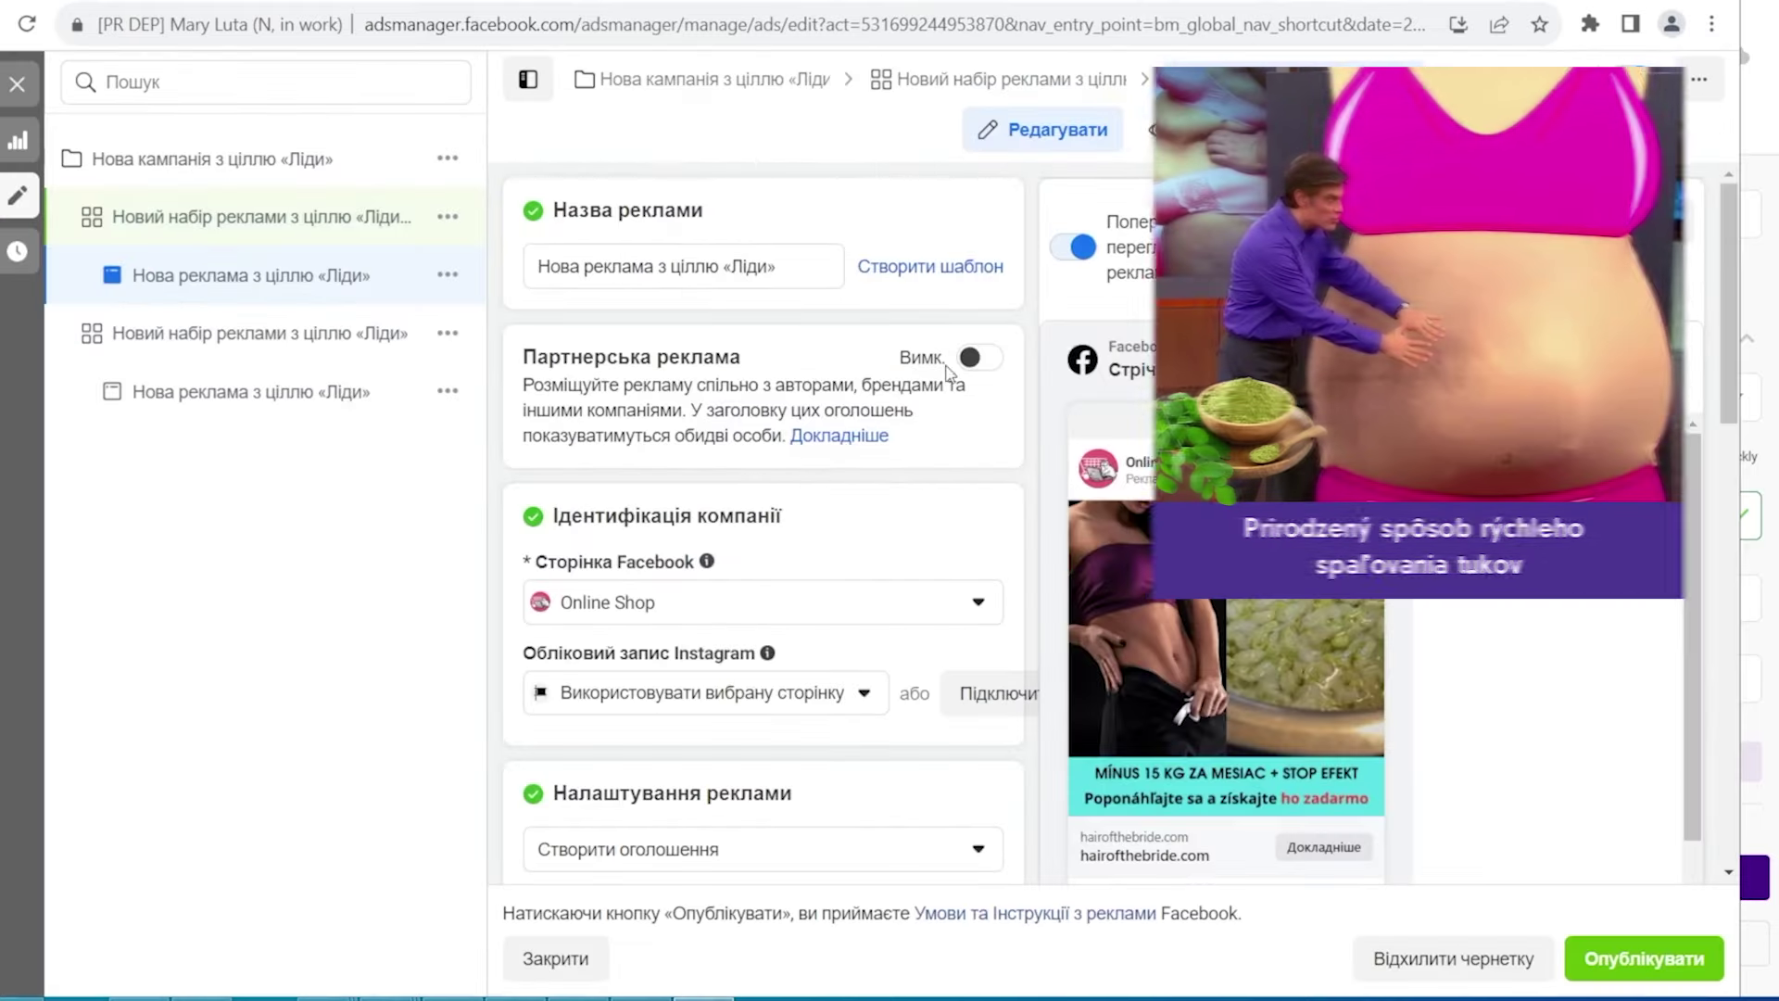
Replace the copied ad's image with the 'Prirodzený spôsob rýchleho spaľovania tukov' creative and accept its crops.
scroll(834, 528, "down", 10)
left_click(979, 437)
left_click(635, 464)
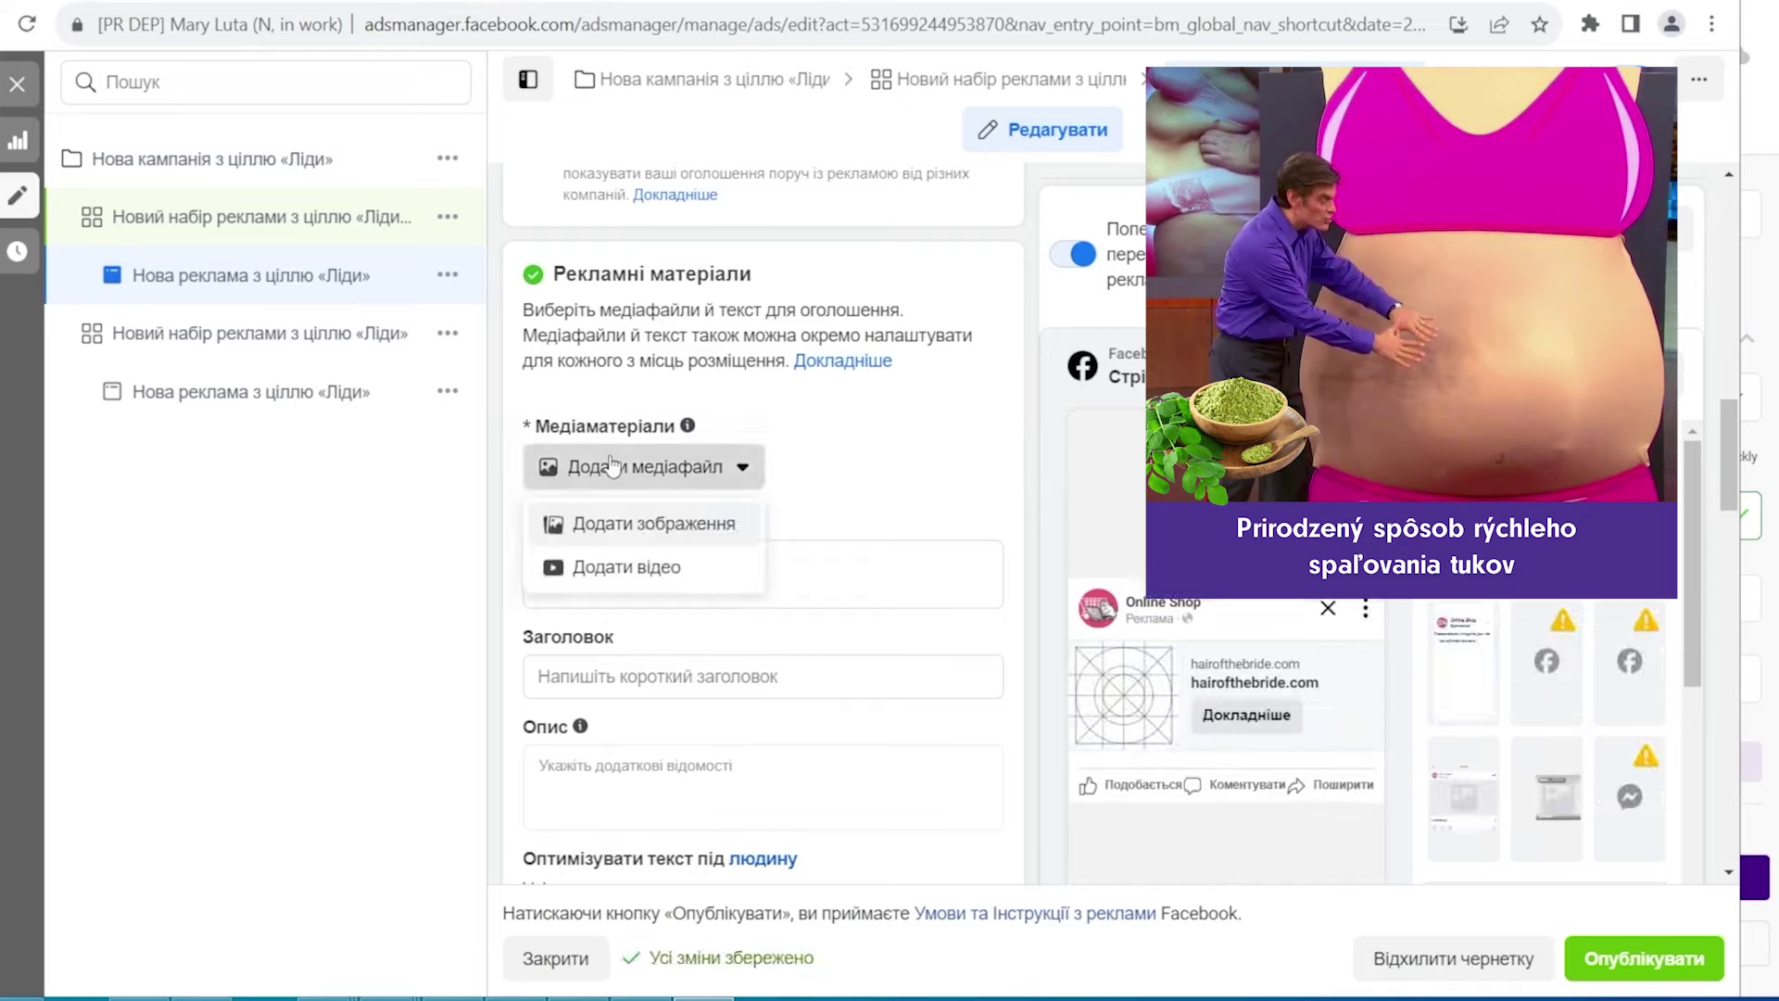
left_click(649, 519)
left_click(434, 457)
left_click(1522, 878)
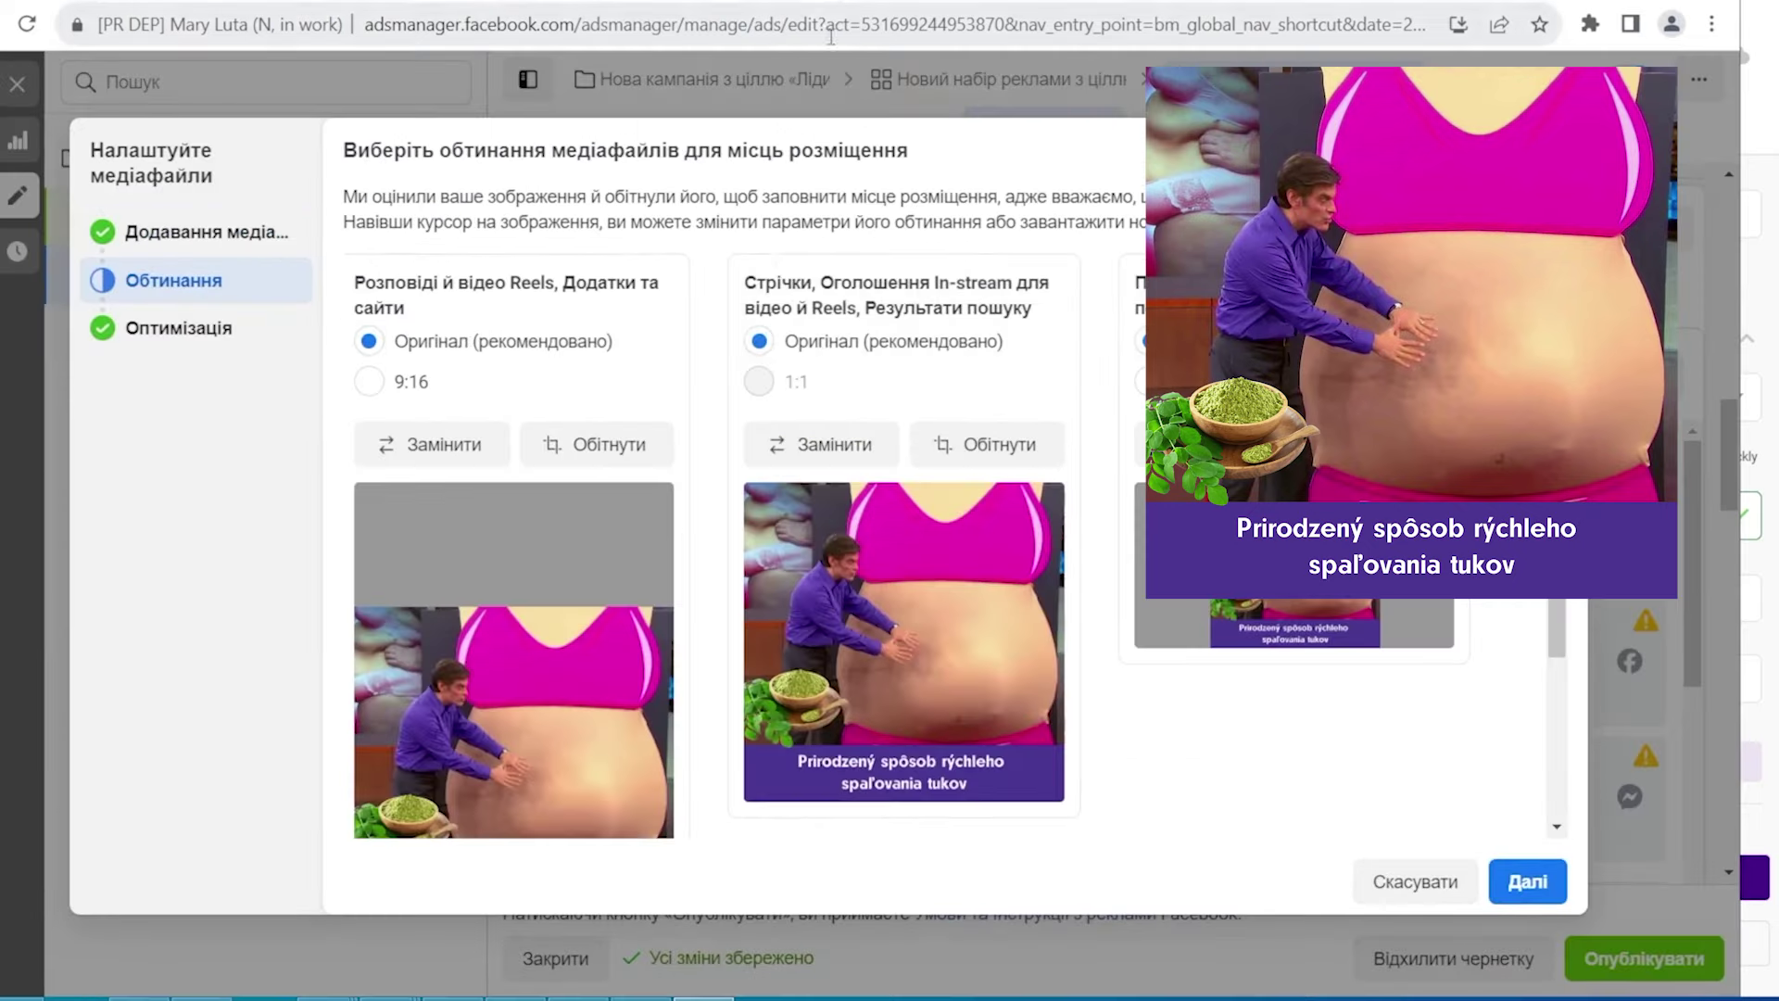
scroll(1099, 443, "down", 3)
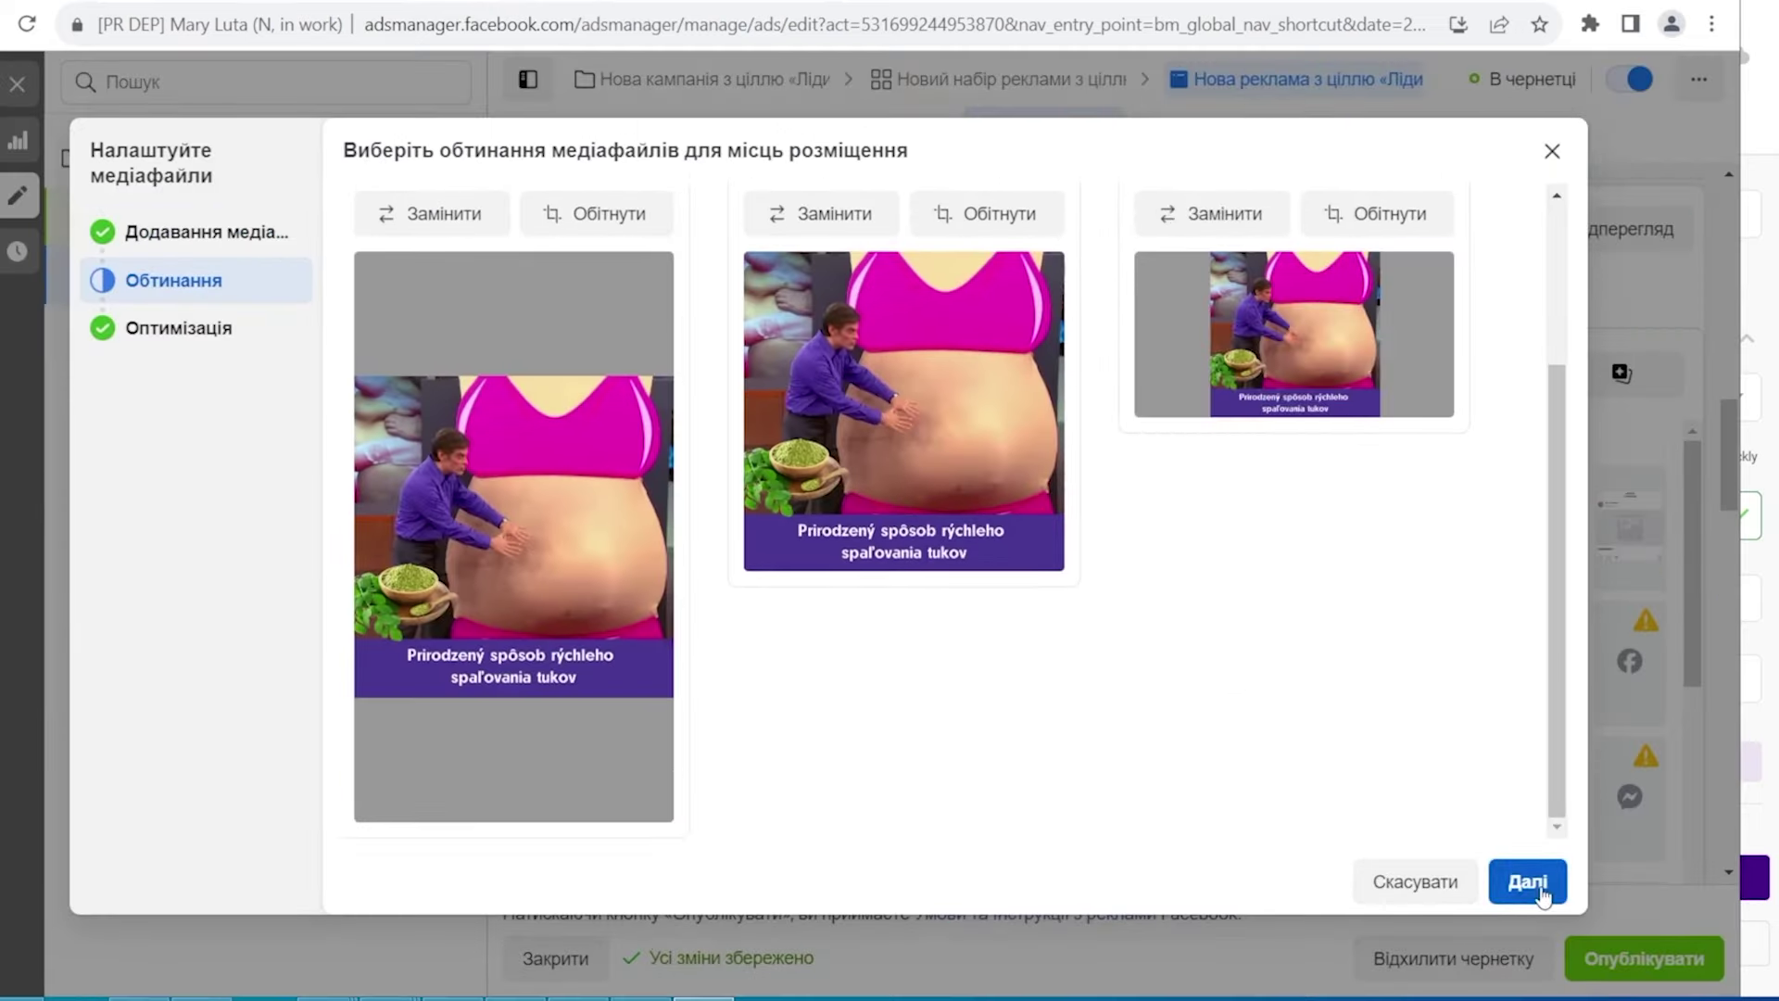
left_click(1527, 881)
Publish the duplicated ad and go to the Adspect streams list.
scroll(816, 519, "down", 10)
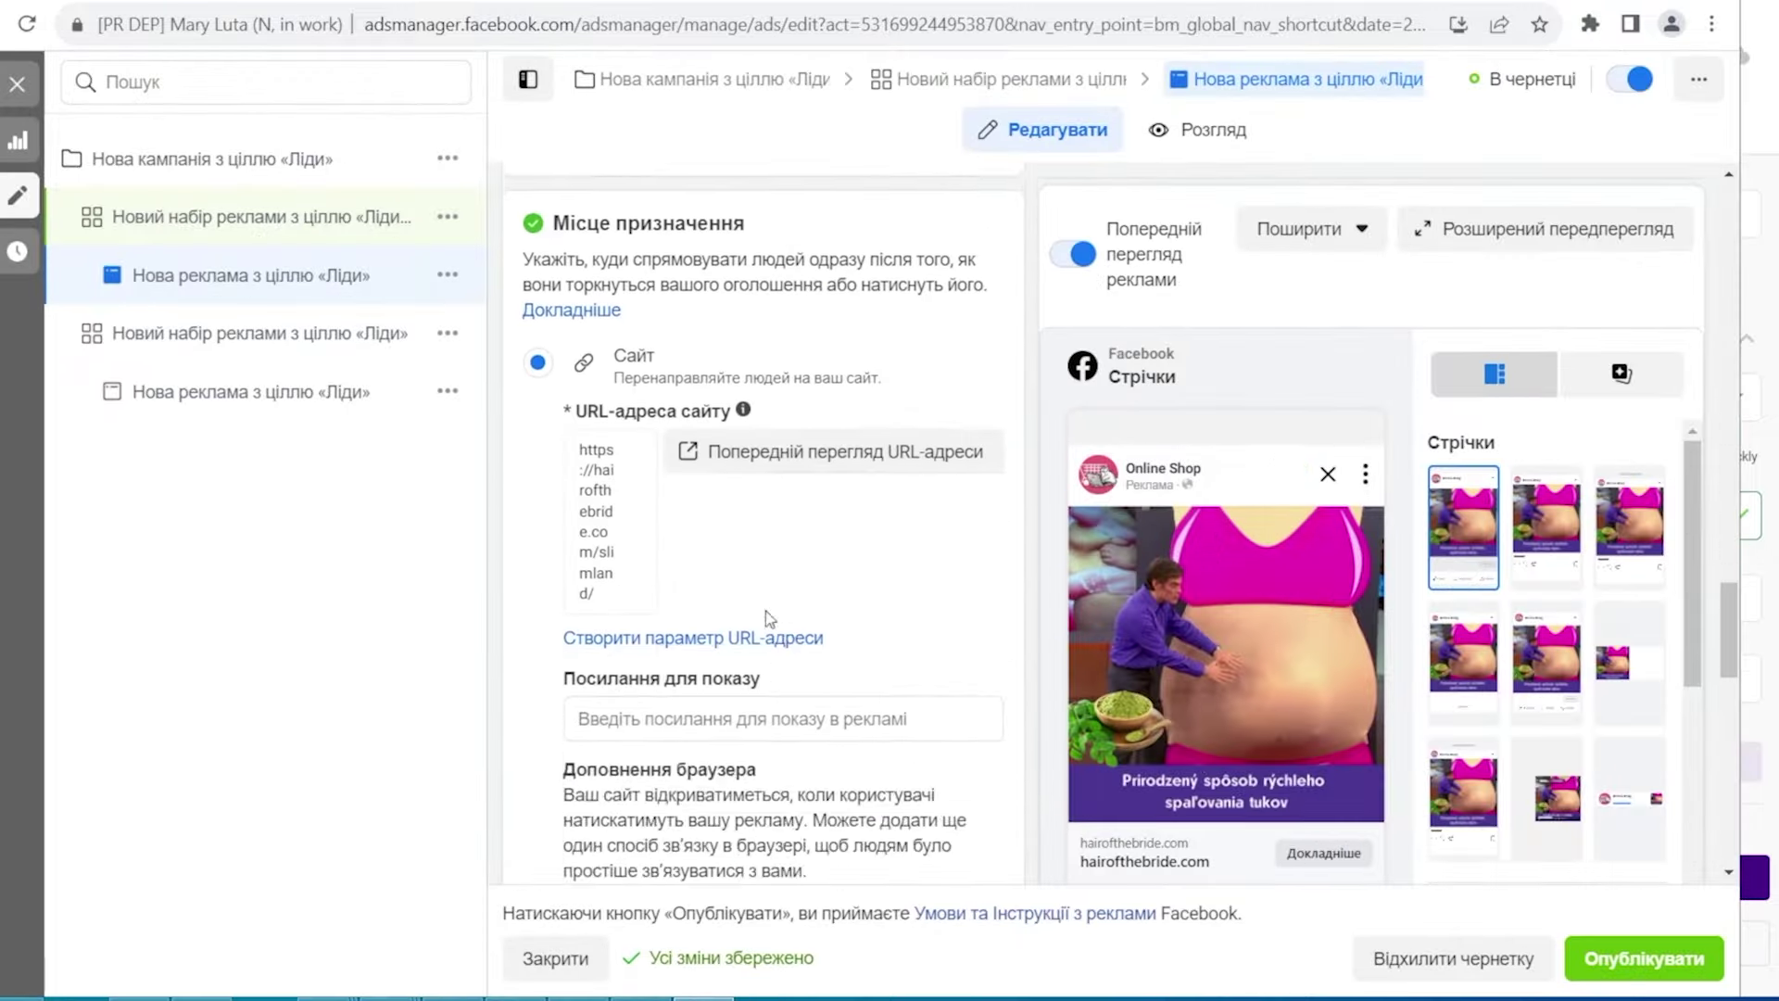
scroll(731, 581, "down", 3)
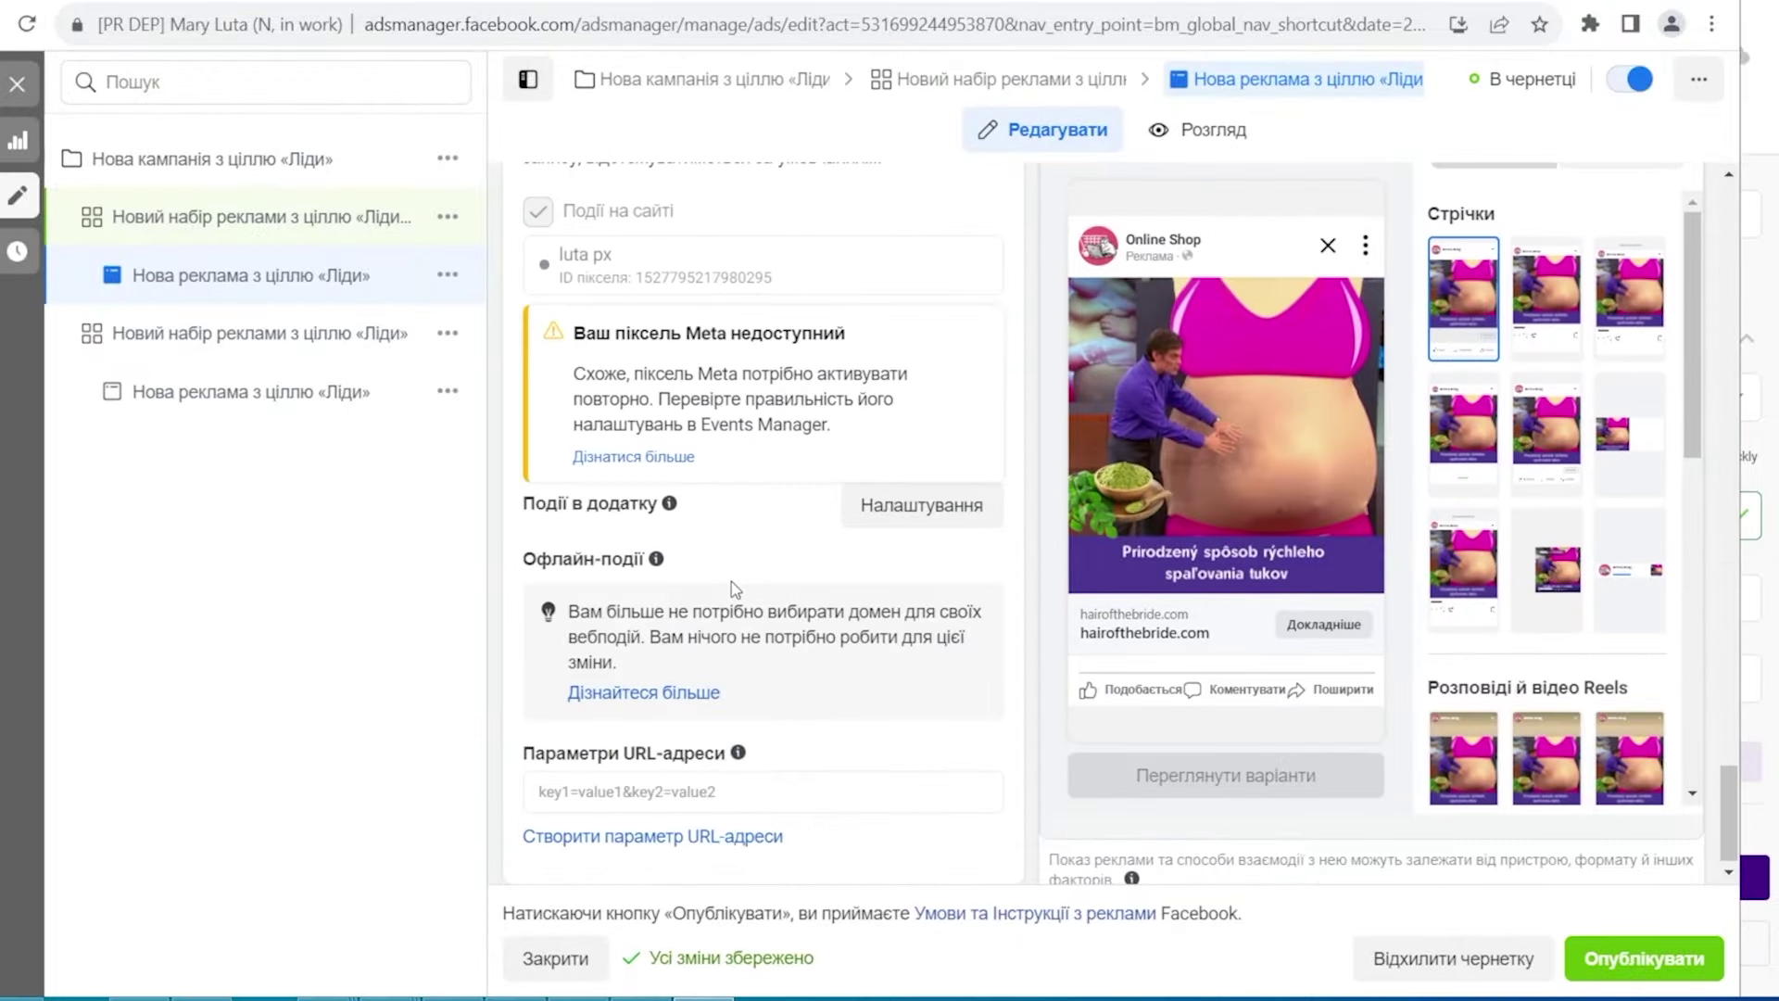
left_click(1644, 958)
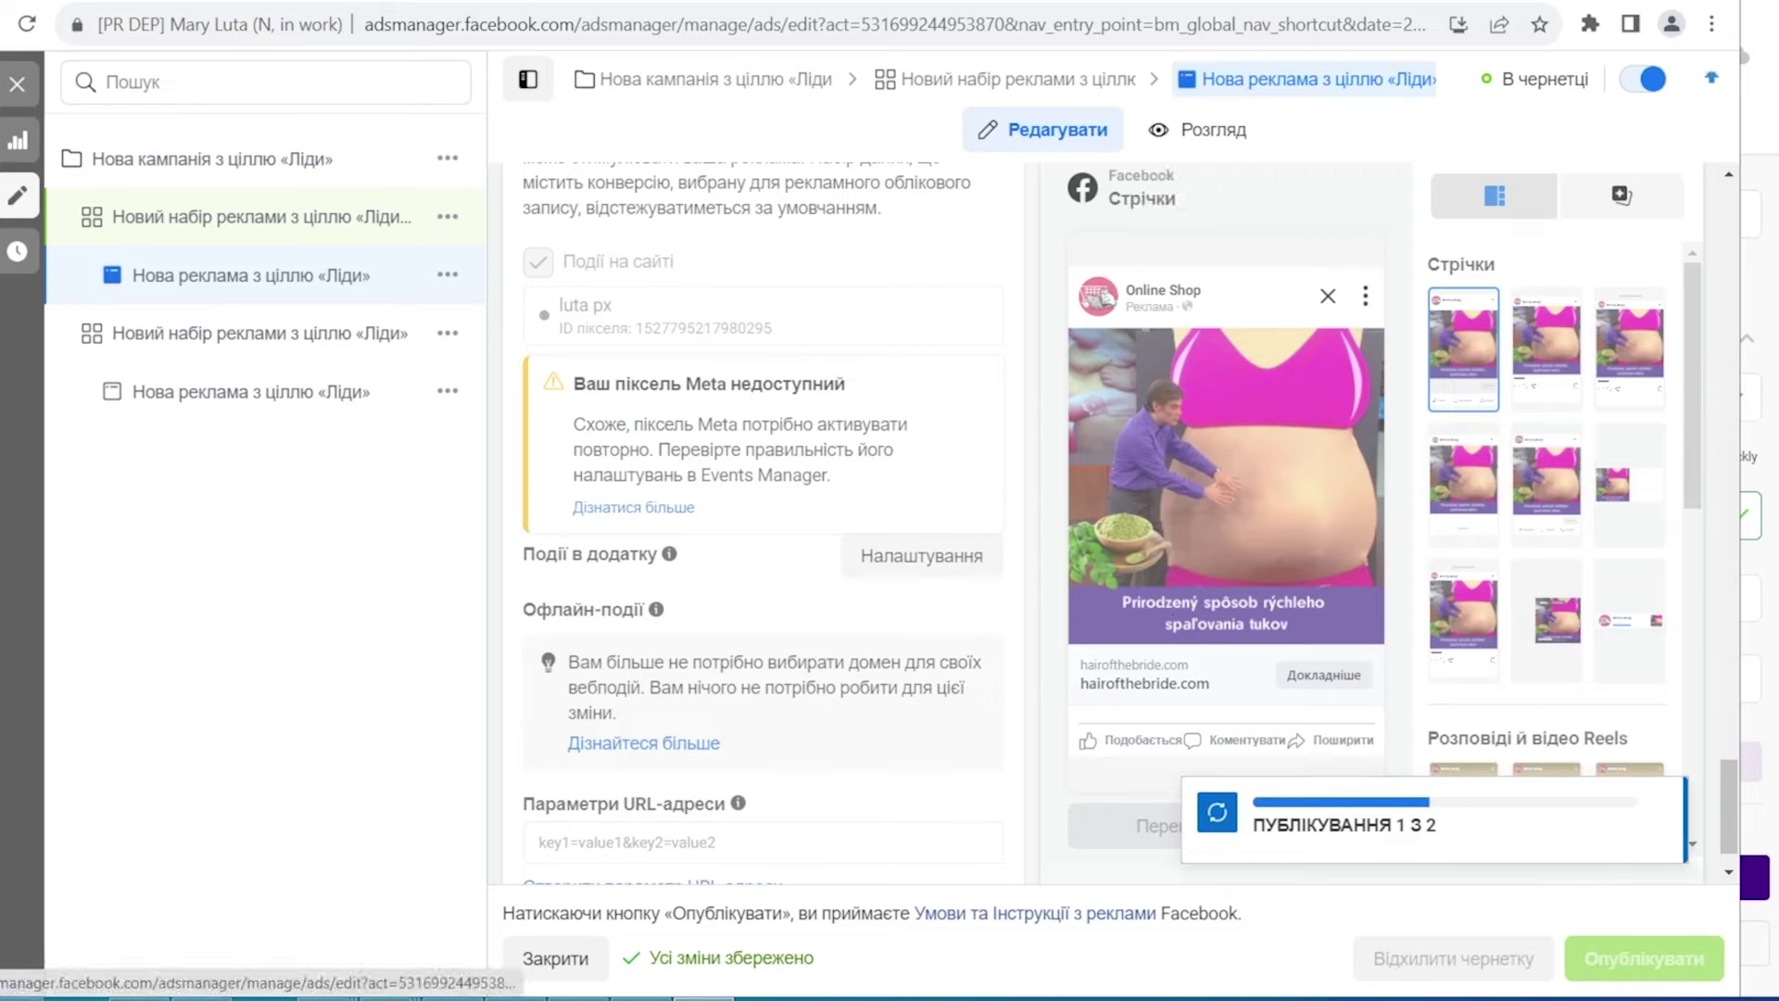
left_click(16, 85)
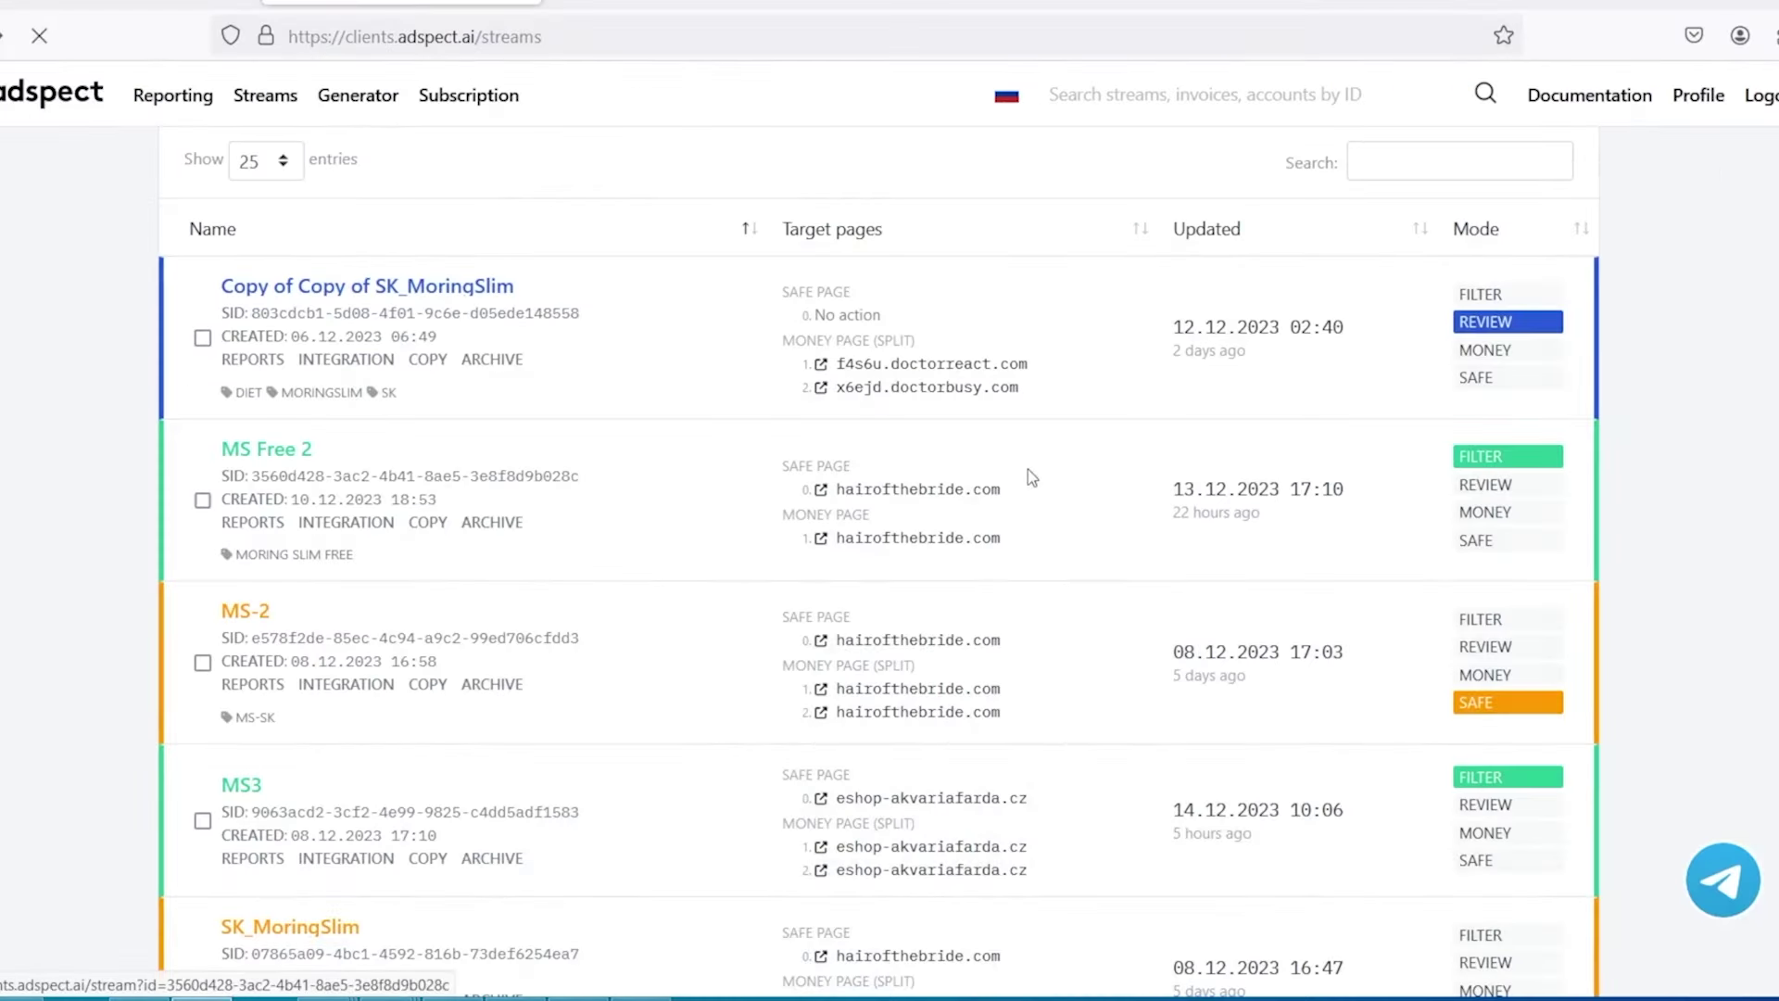
Paste ?pixel= with the Meta pixel ID after slim1/ in the stream's money page URL.
left_click(1027, 469)
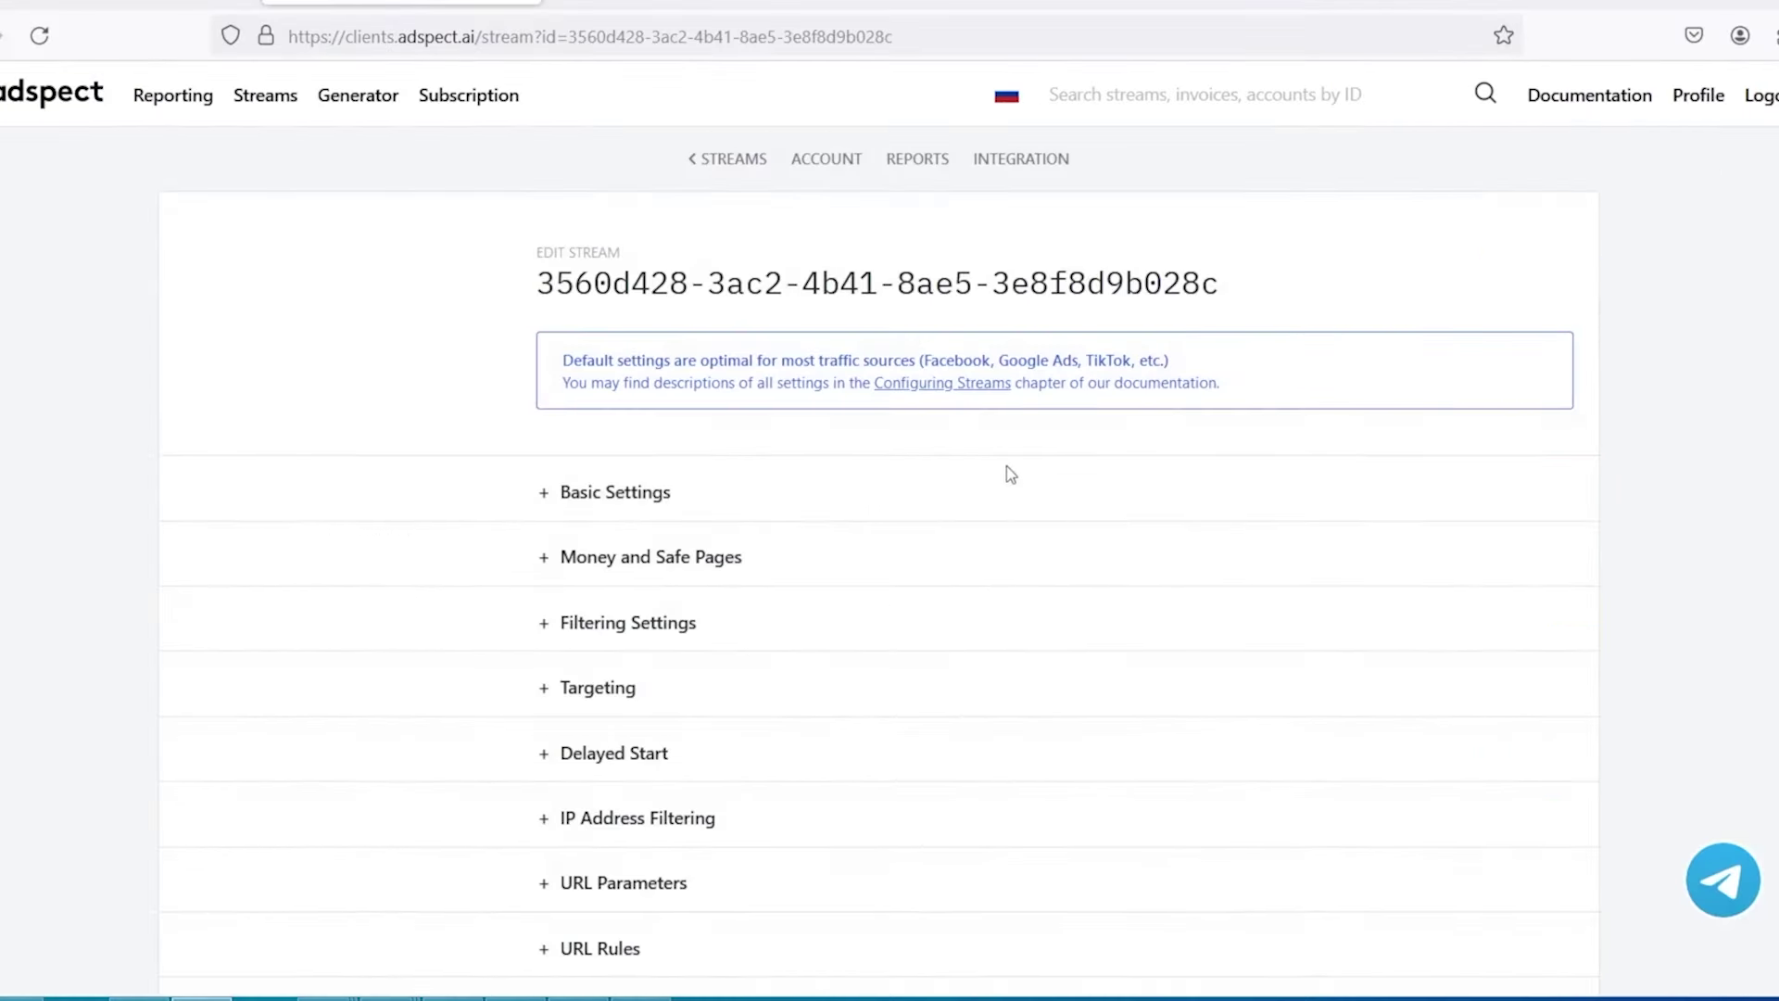
left_click(701, 557)
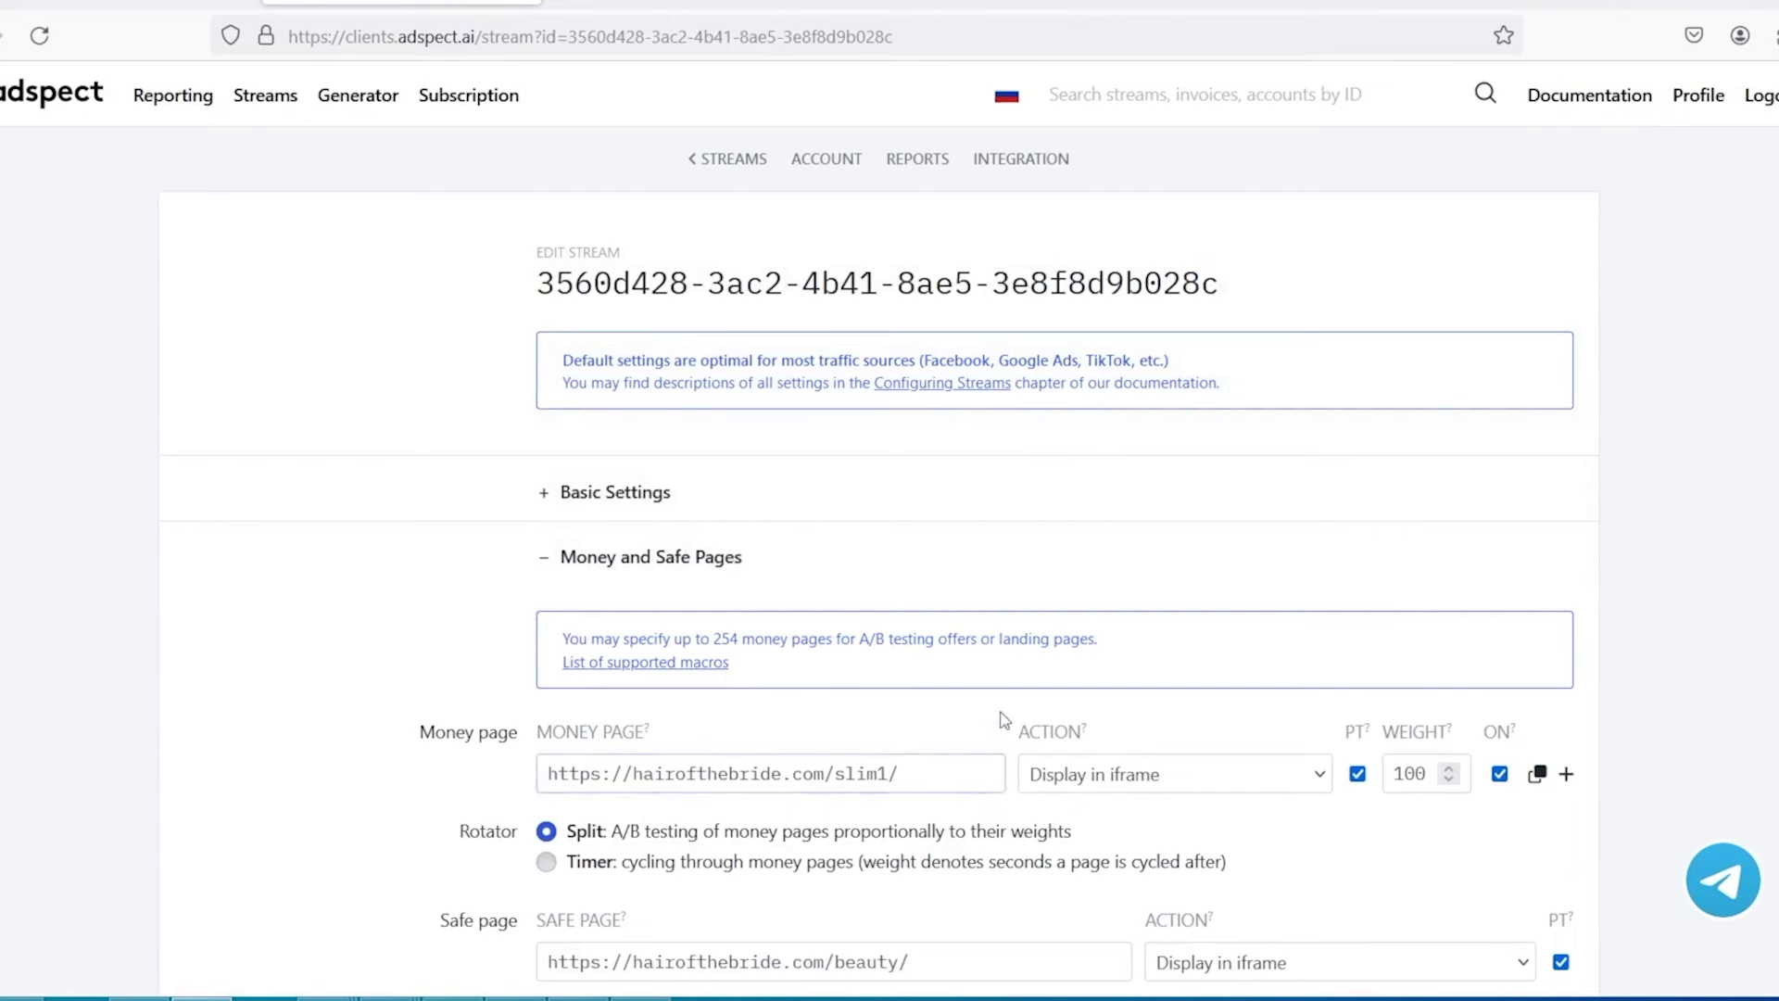
key("ctrl+v")
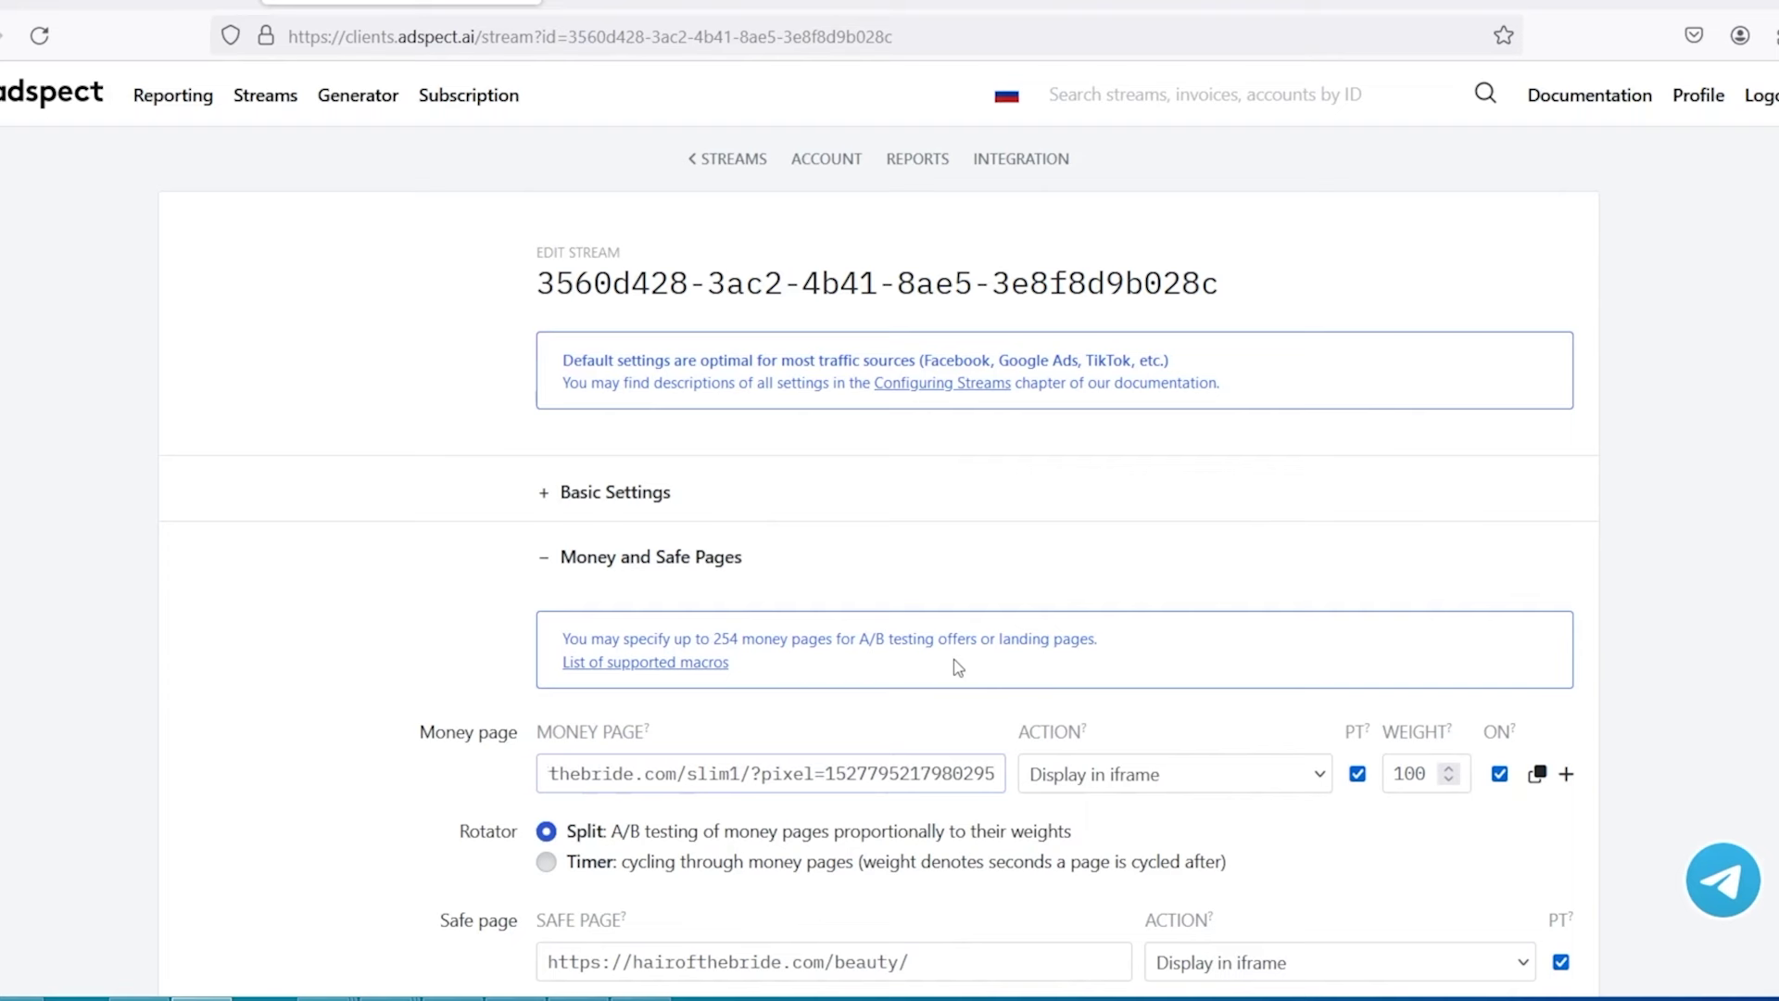
scroll(991, 784, "down", 3)
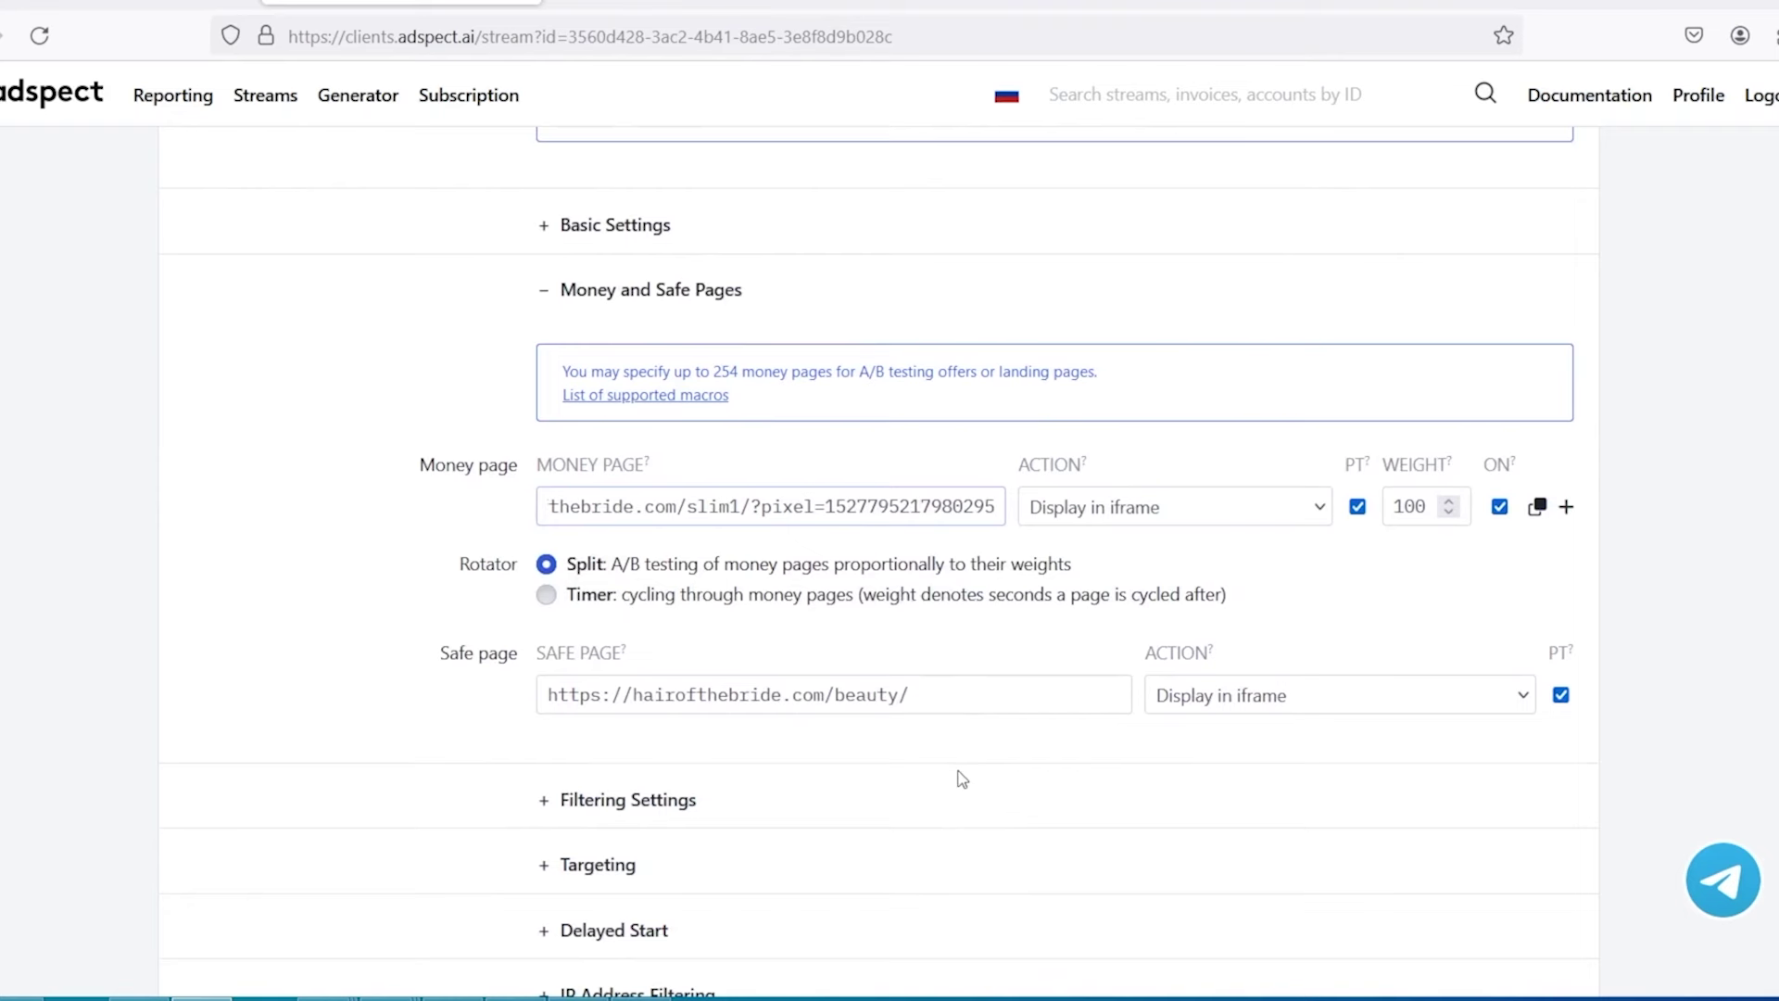
scroll(962, 780, "down", 6)
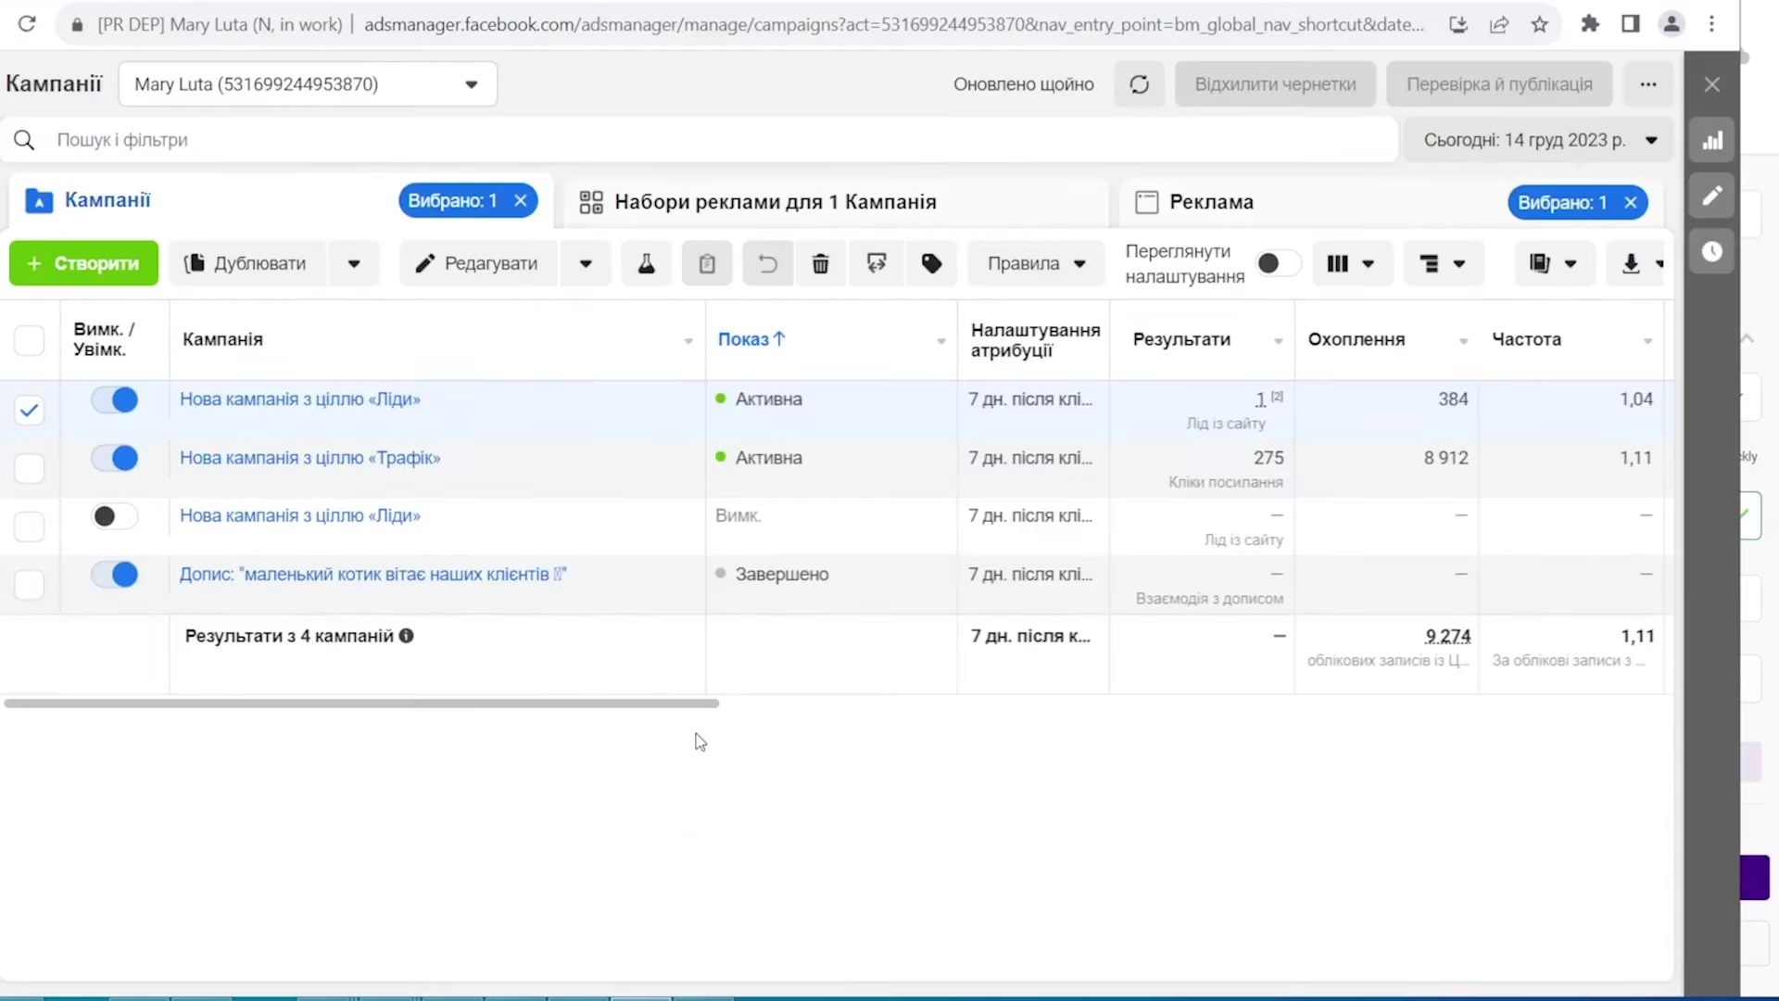
Open the copied Leads ad set's ads and scroll to results, reach, cost and spend for 9–16 Dec 2023.
left_click_drag(704, 704, 762, 708)
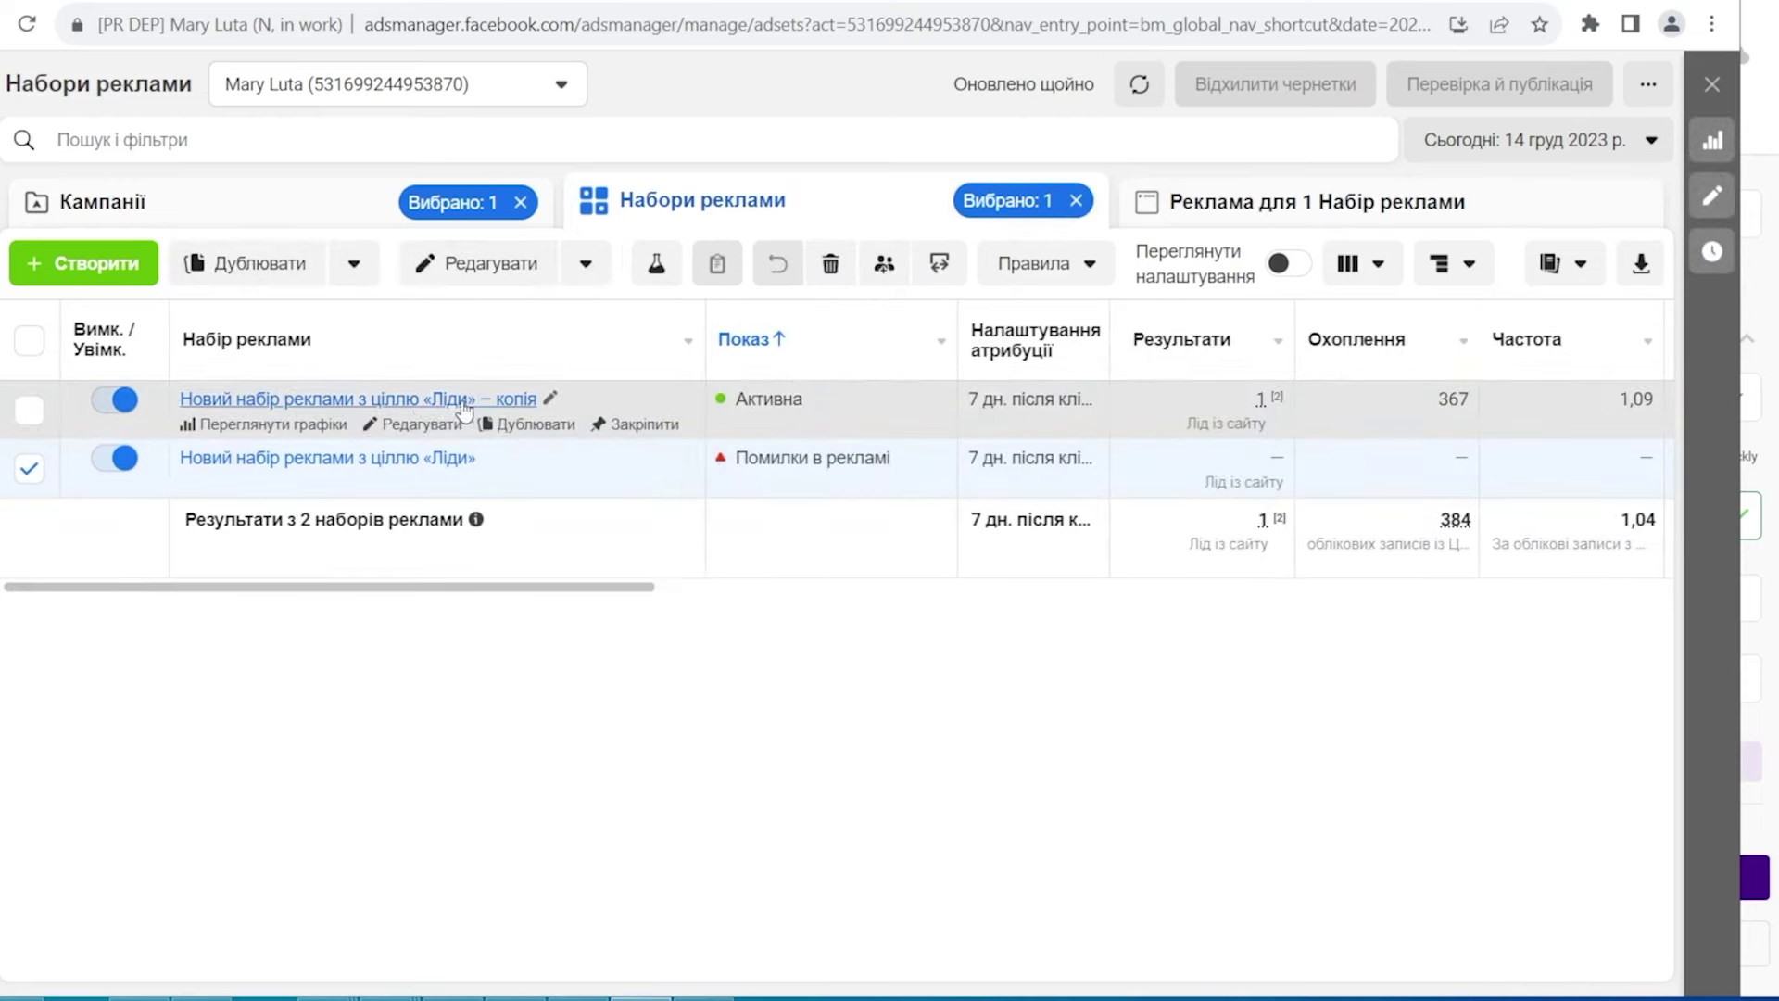
left_click(422, 400)
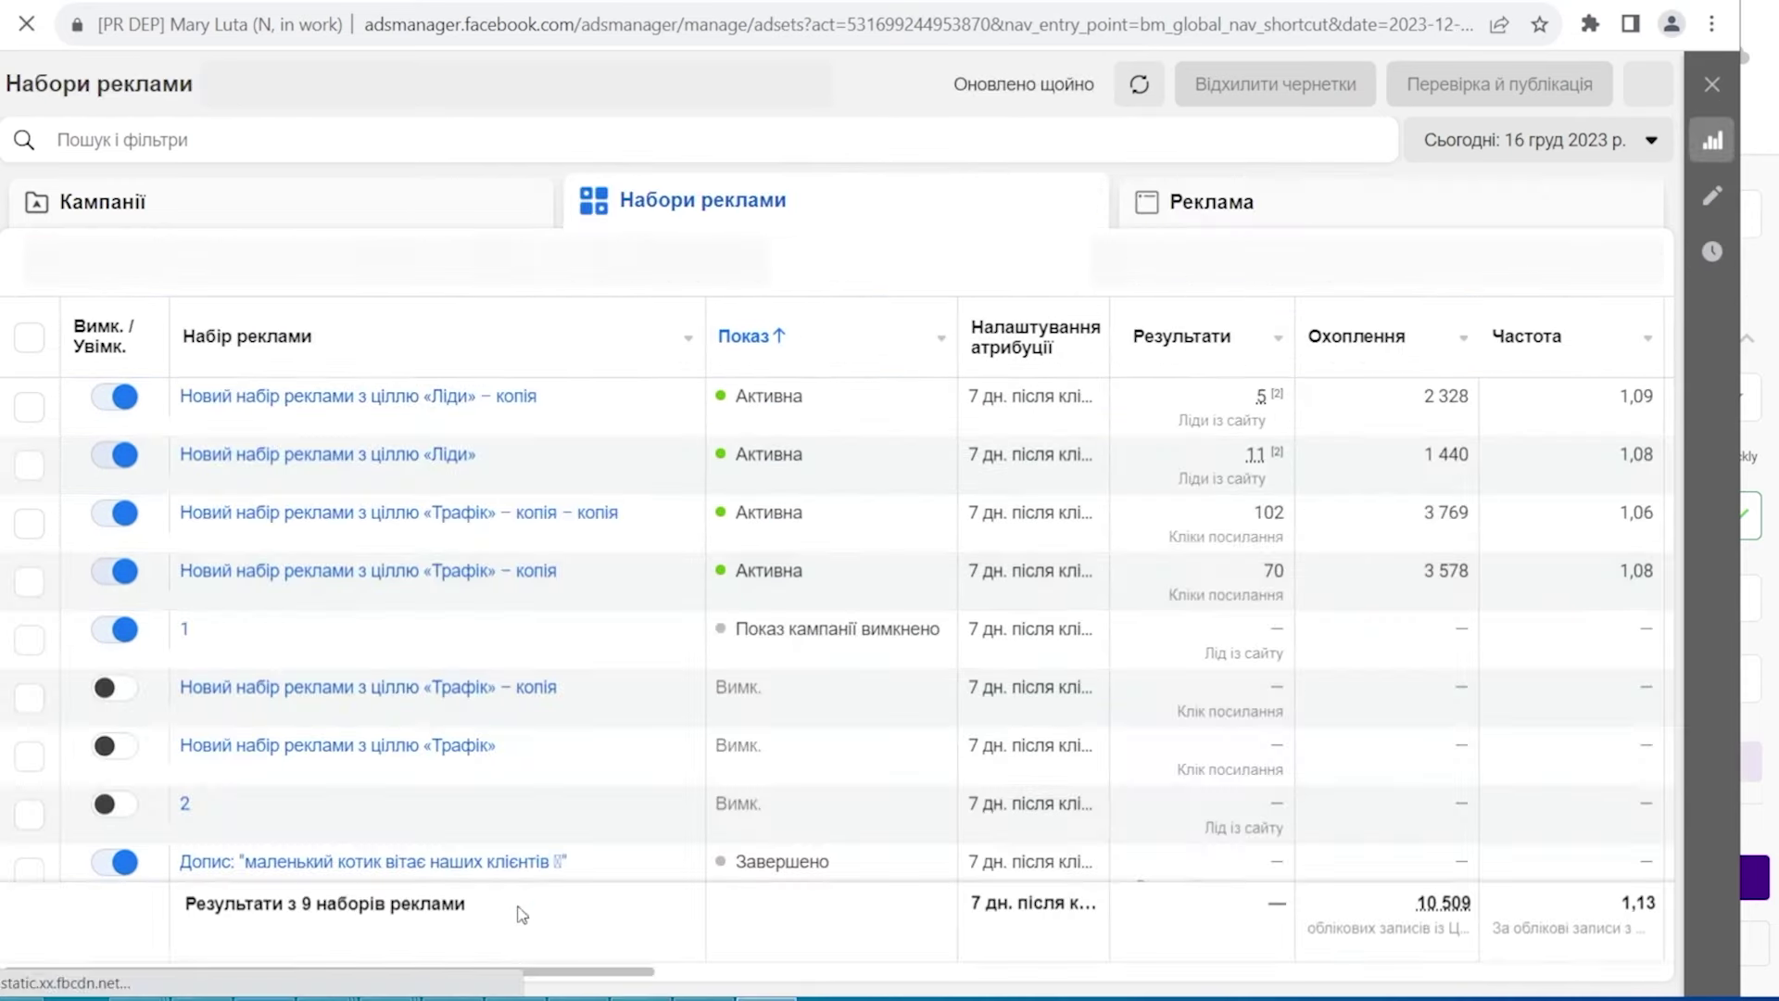
left_click_drag(540, 969, 714, 993)
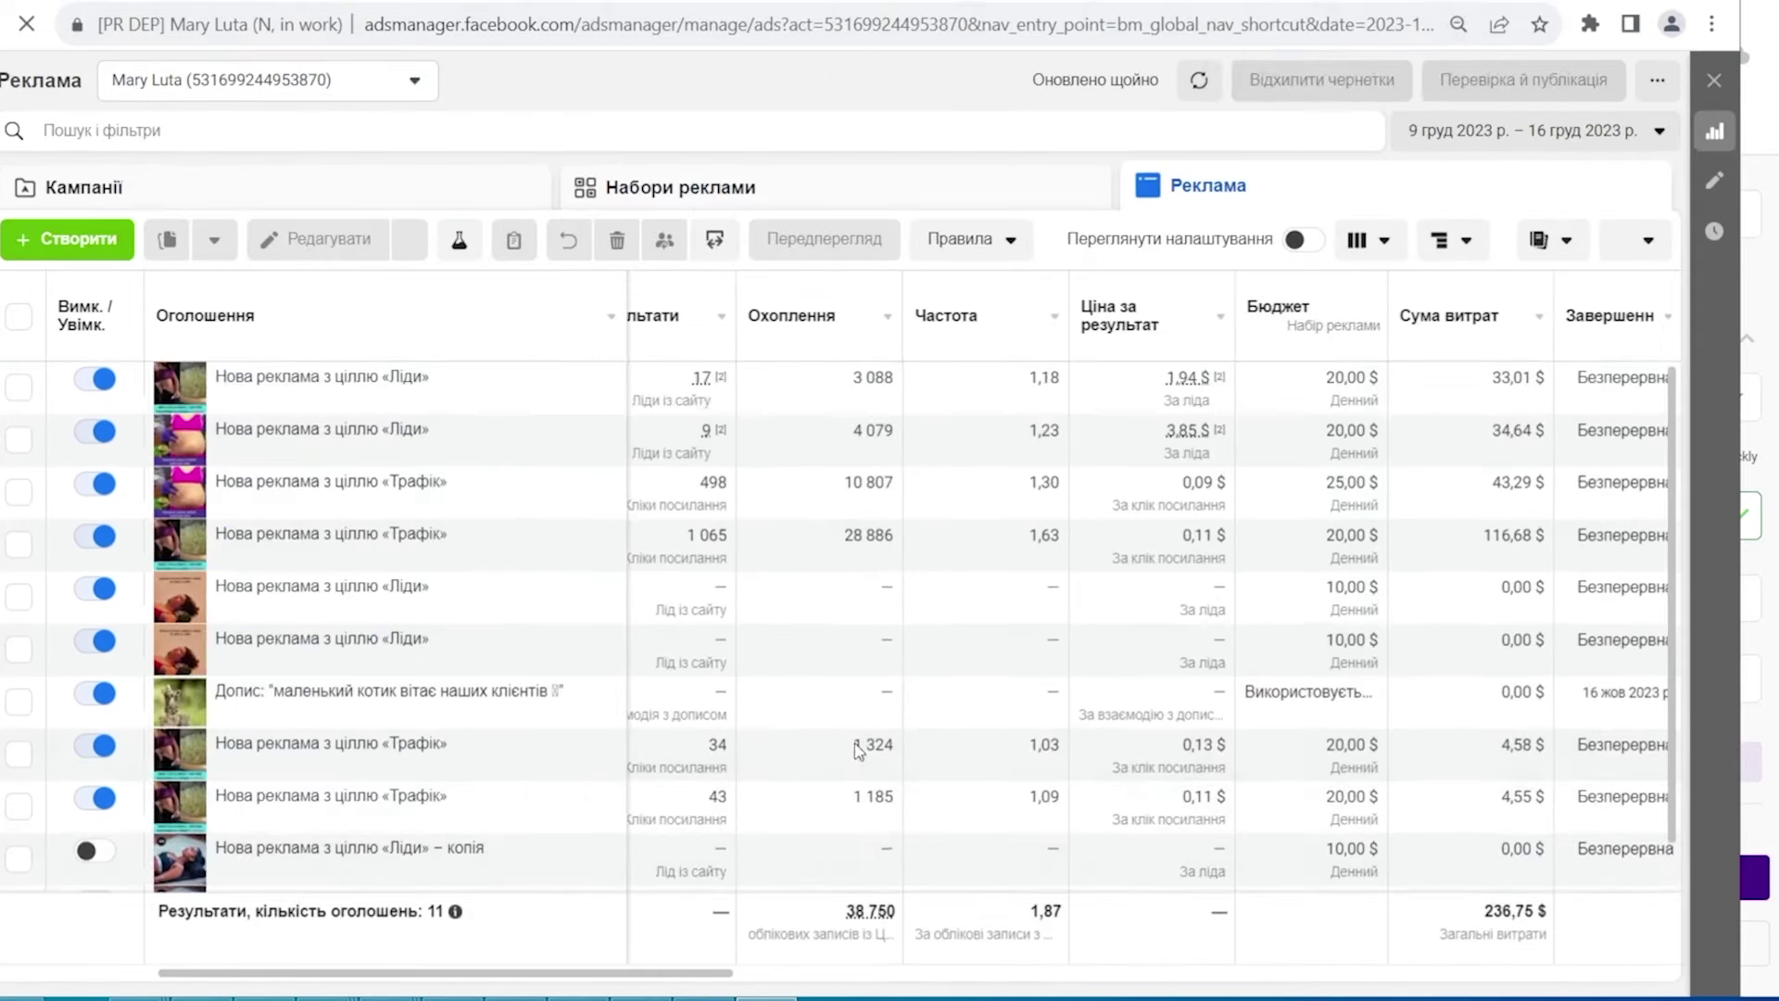
scroll(815, 862, "up", 1)
scroll(687, 966, "left", 1)
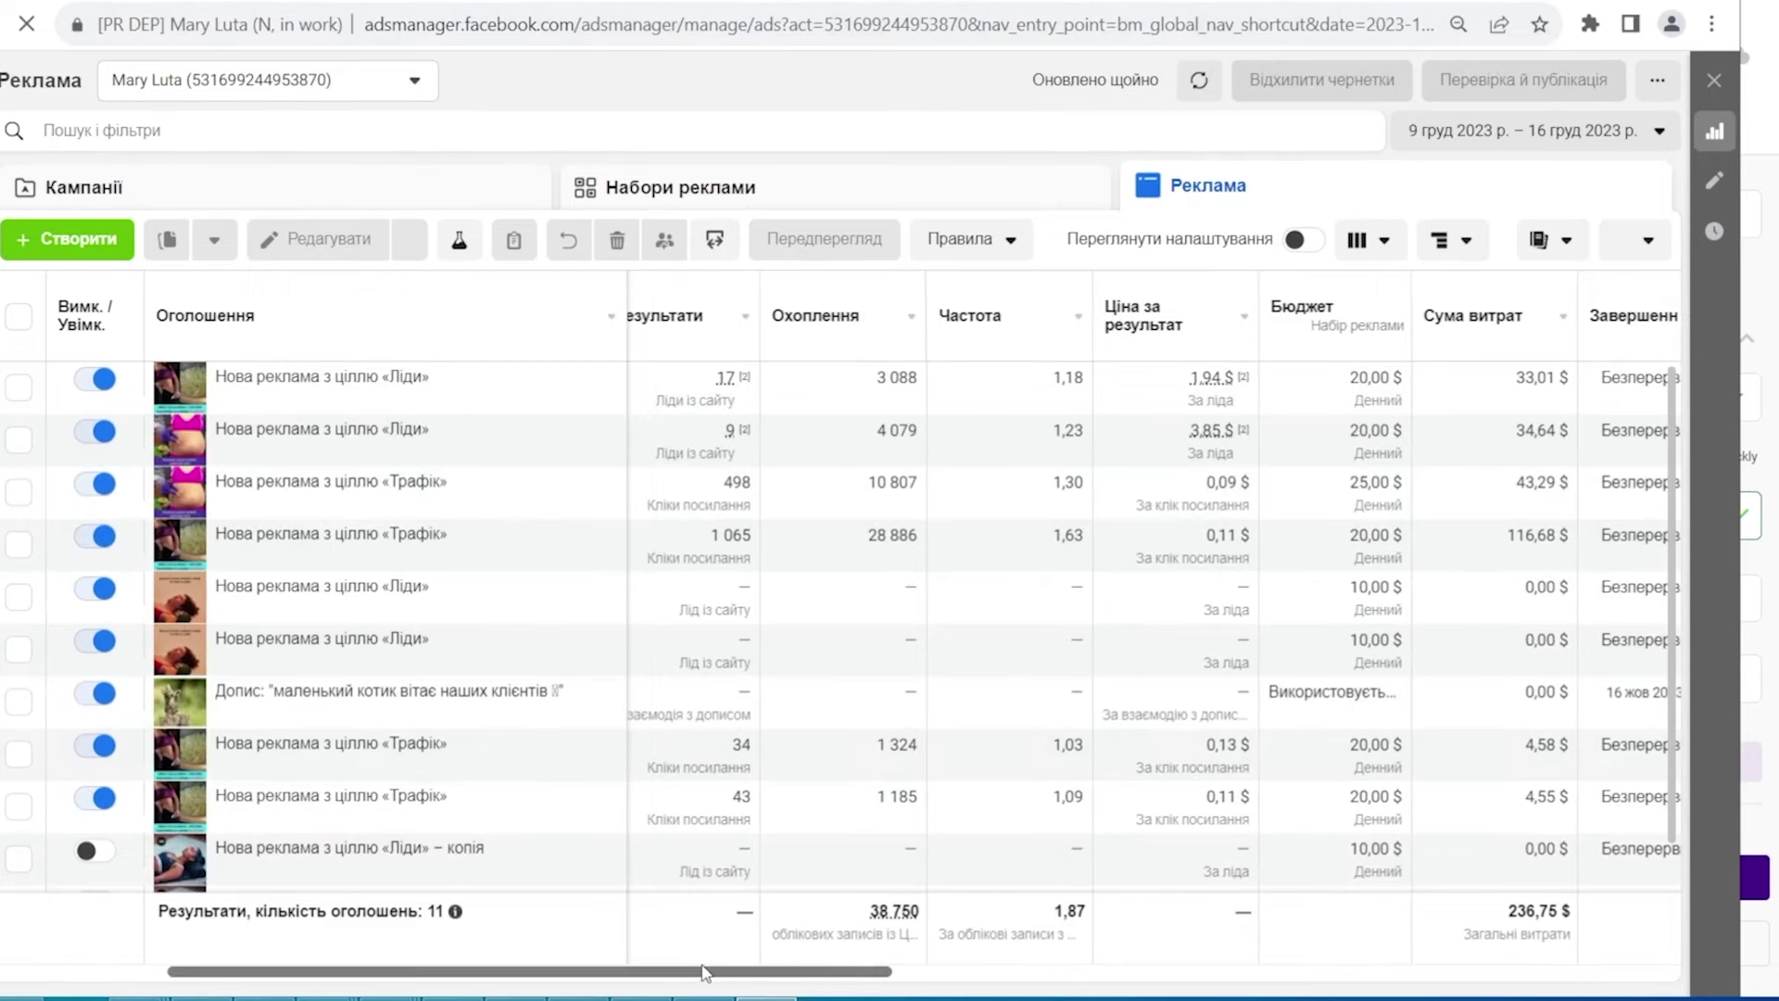
left_click_drag(686, 966, 678, 966)
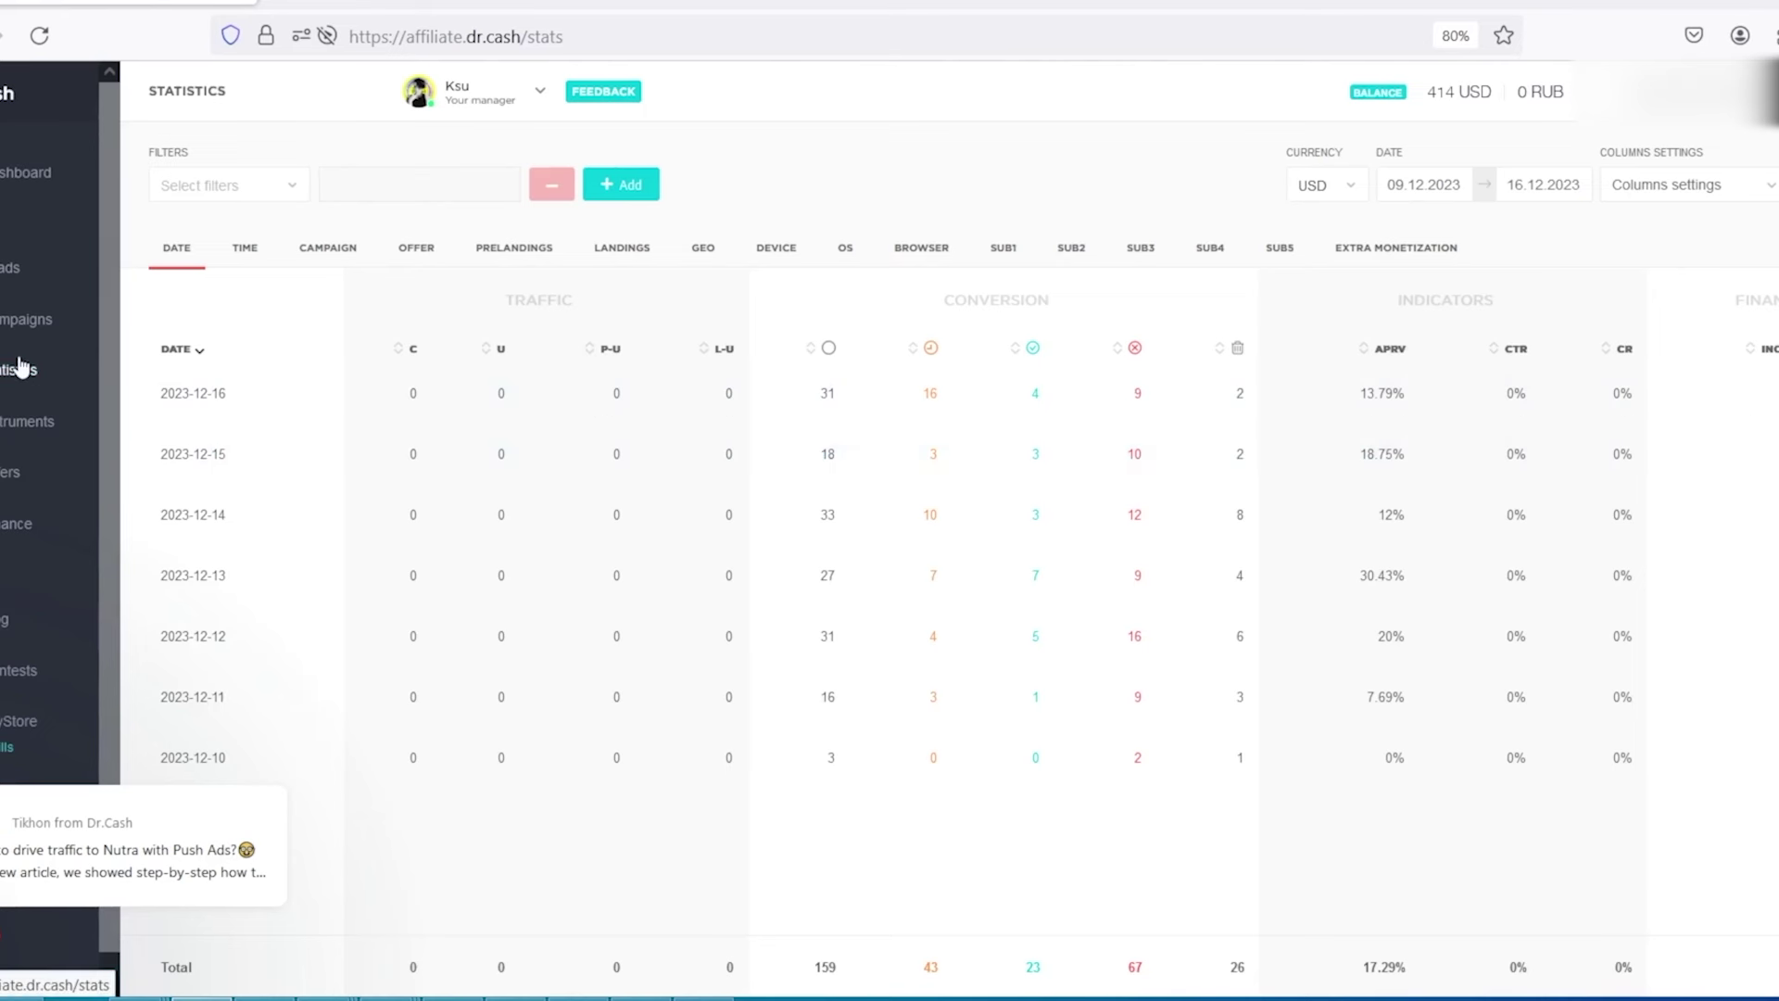
Open the Dr.Cash Leads page in a new tab.
right_click(8, 271)
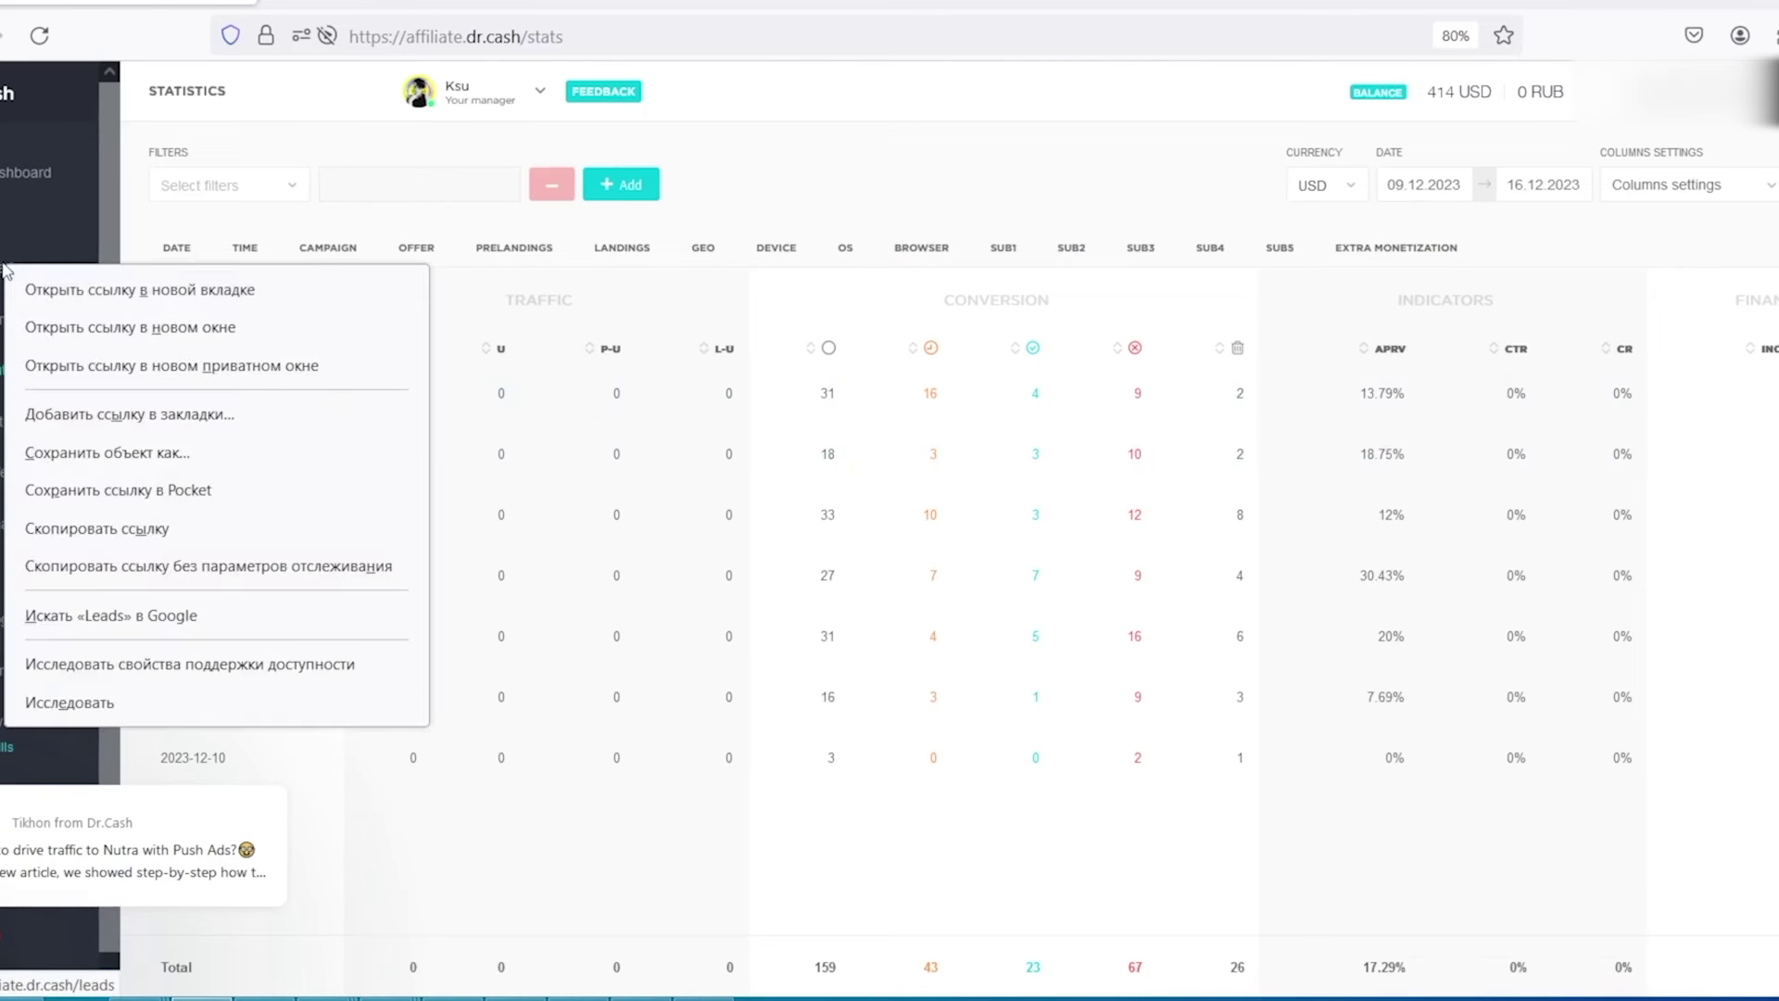
left_click(35, 289)
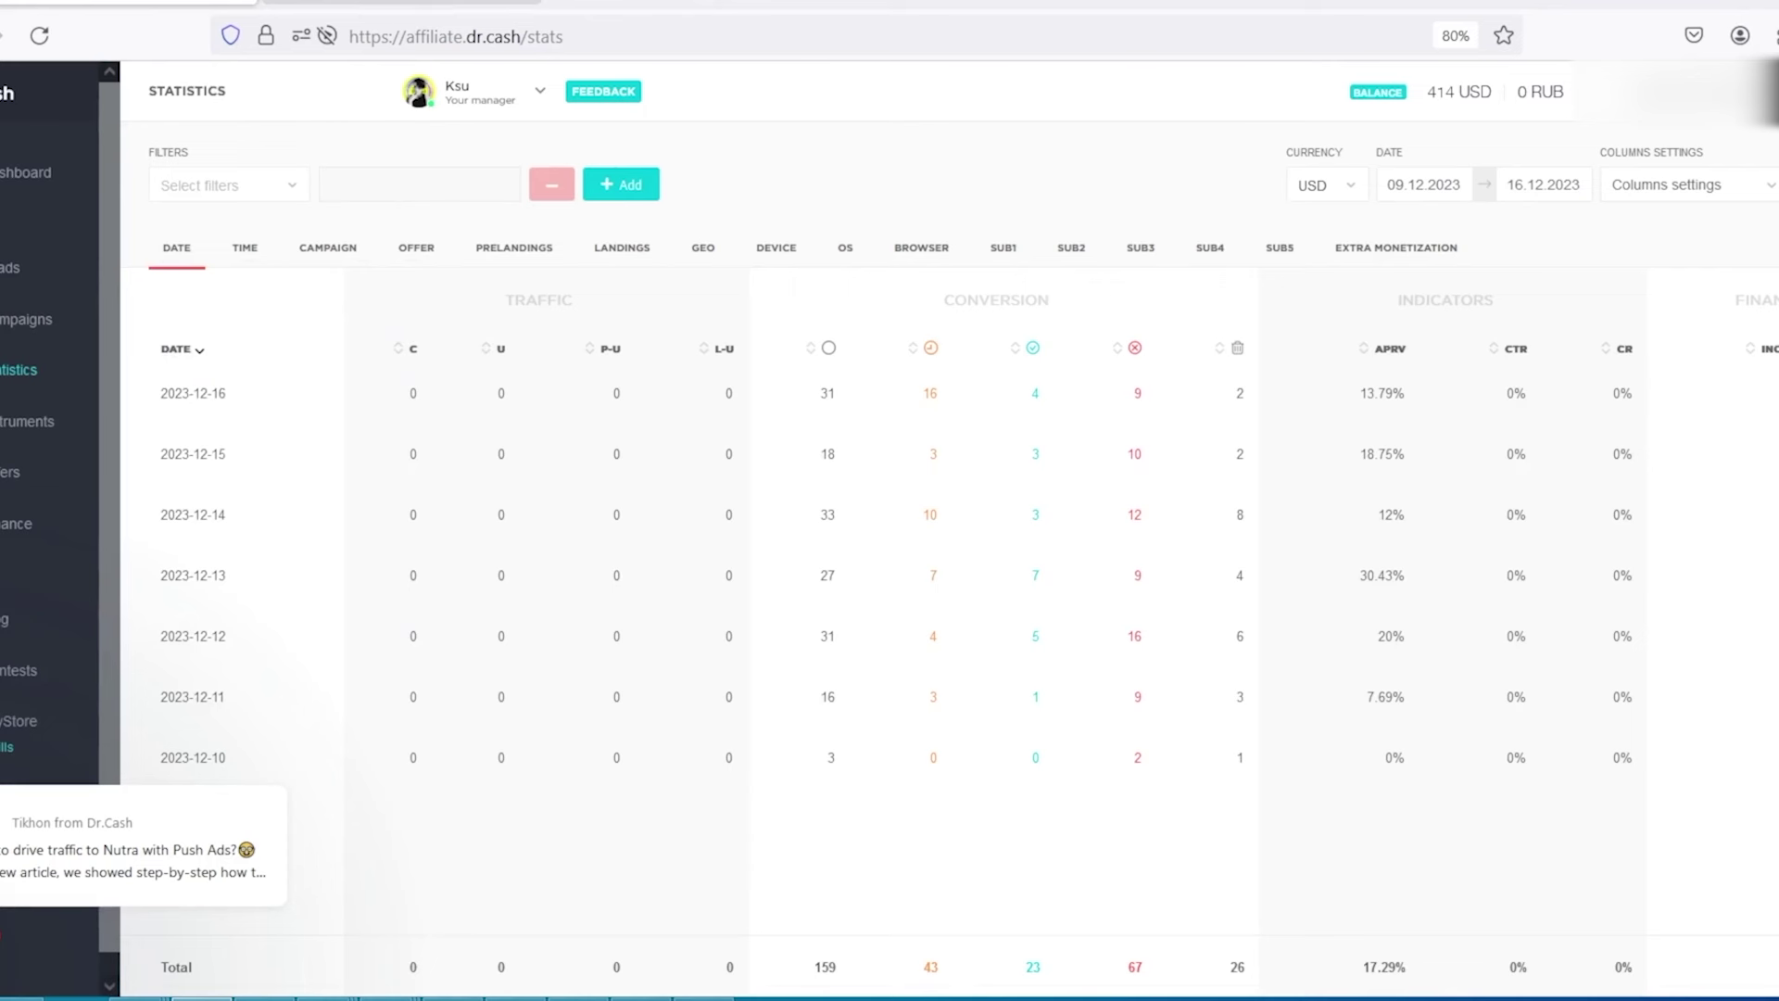
Review the 09.12–16.12.2023 Moring Slim leads, their statuses and 18 USD payouts.
left_click(408, 4)
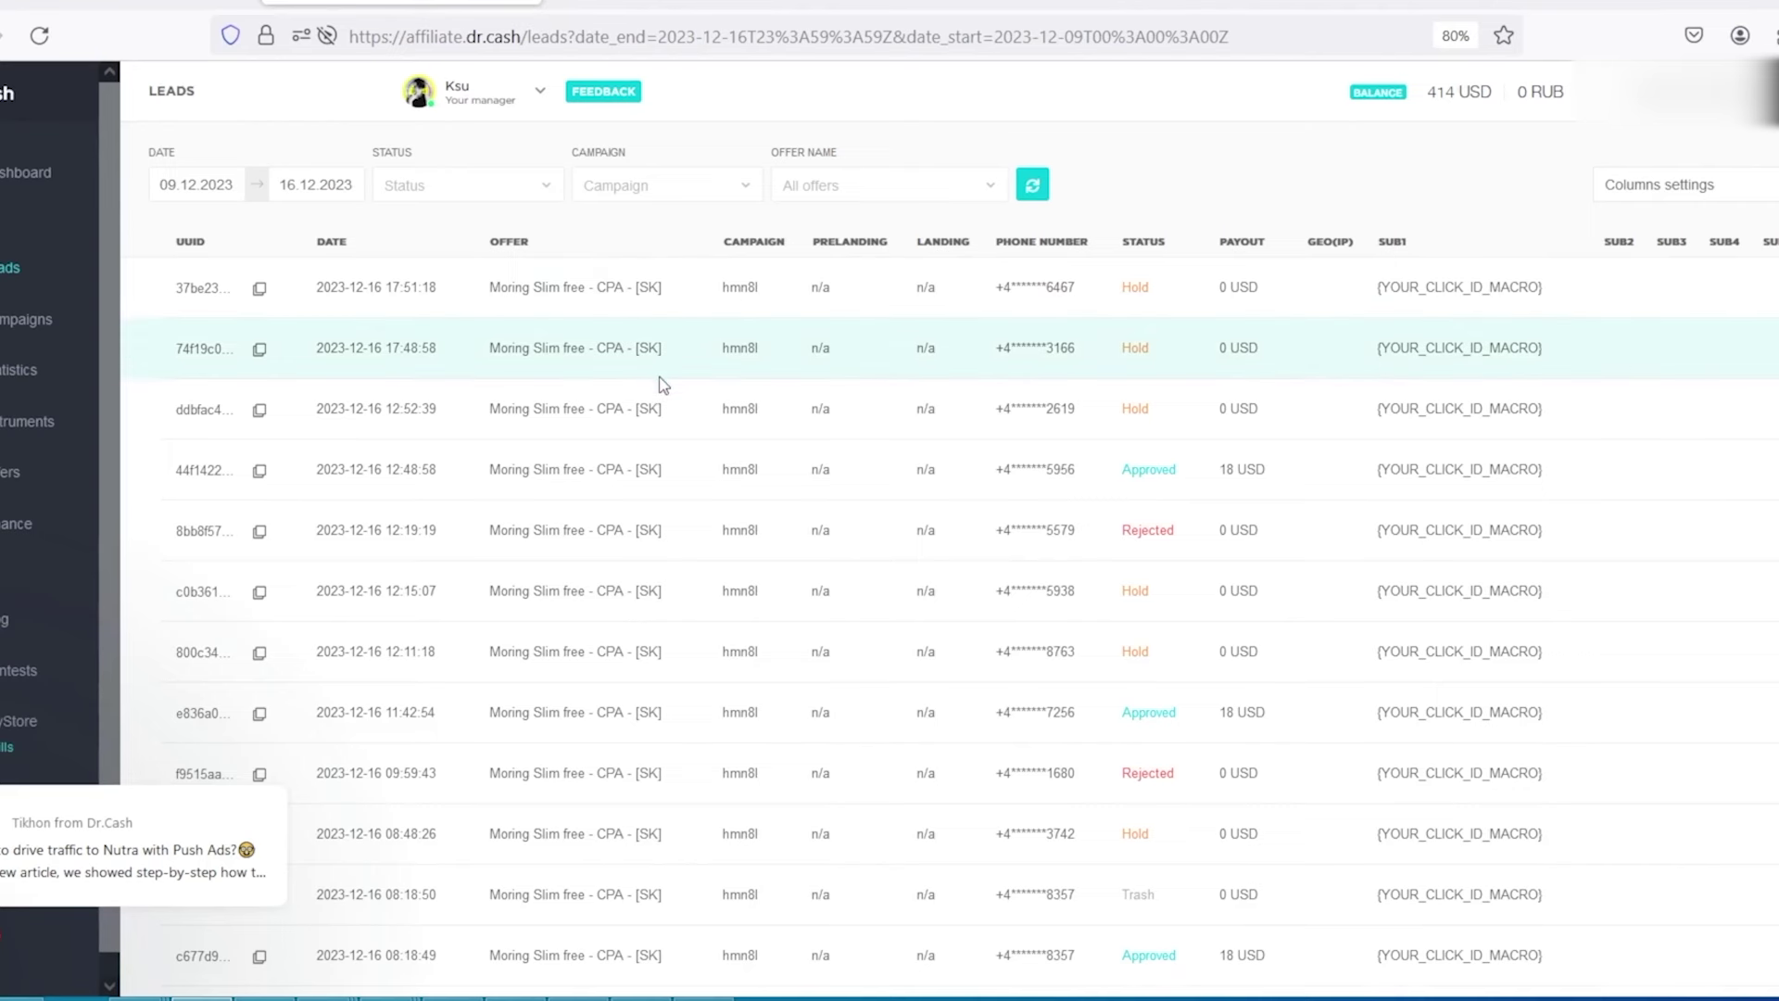
scroll(663, 384, "down", 5)
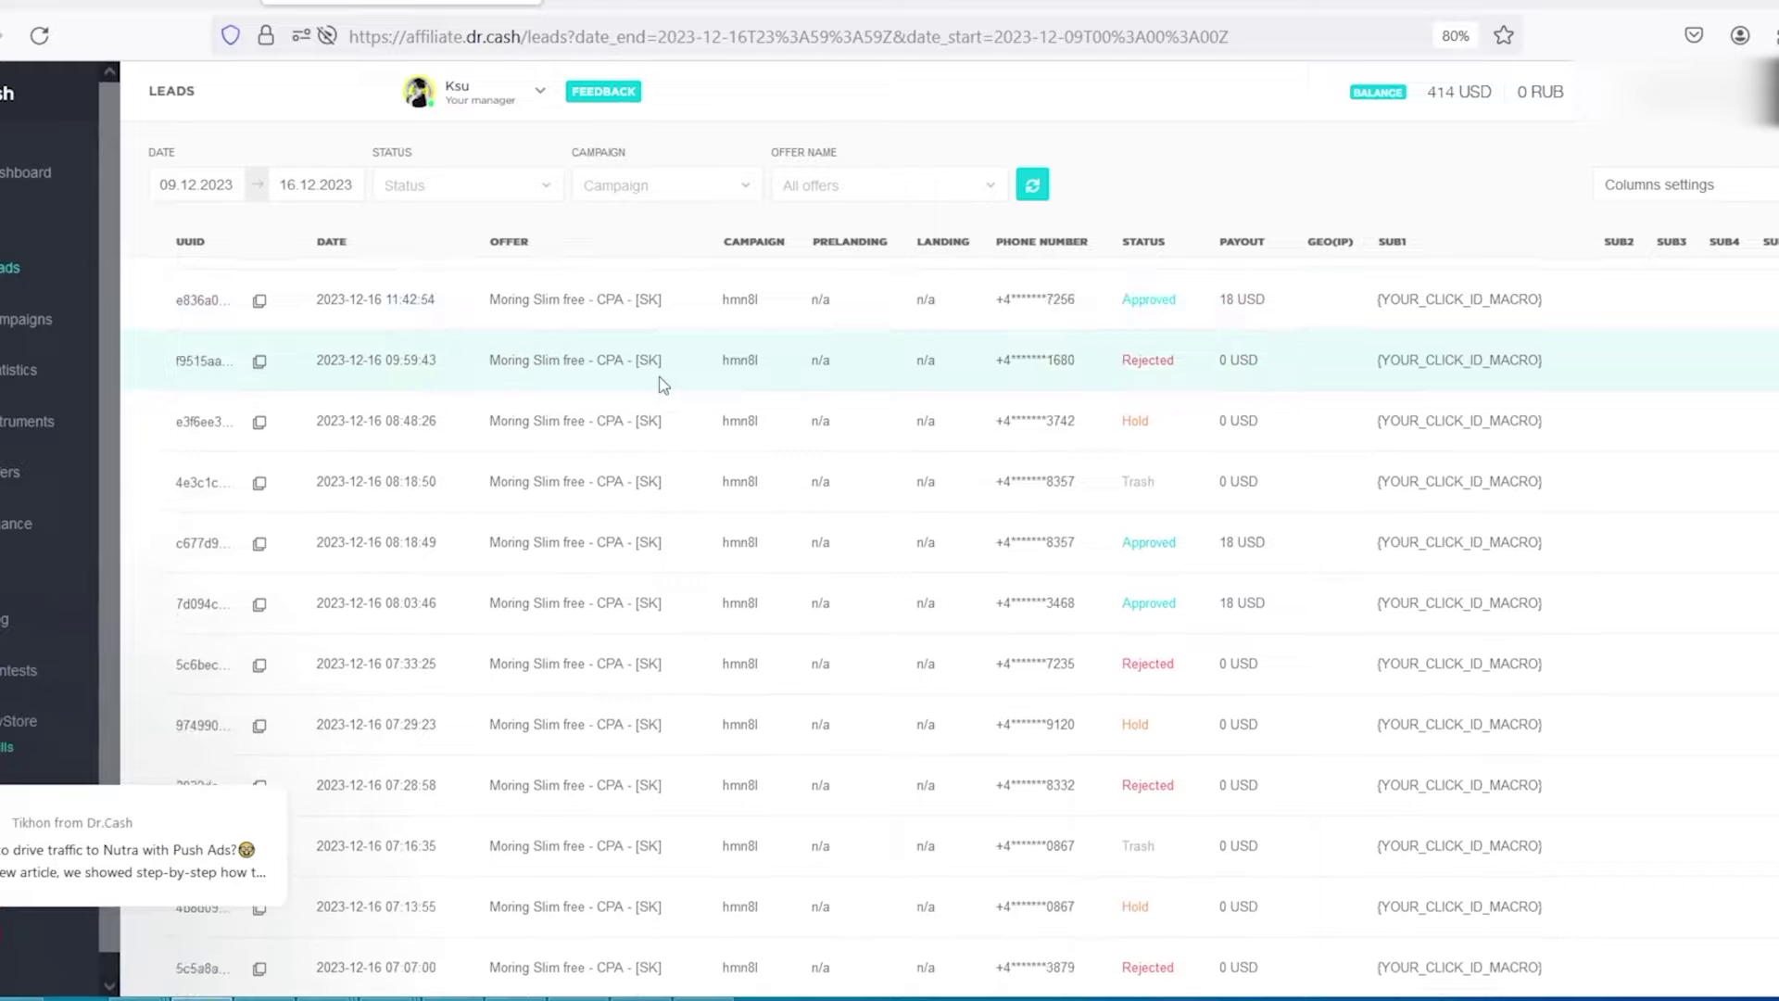
scroll(663, 385, "down", 6)
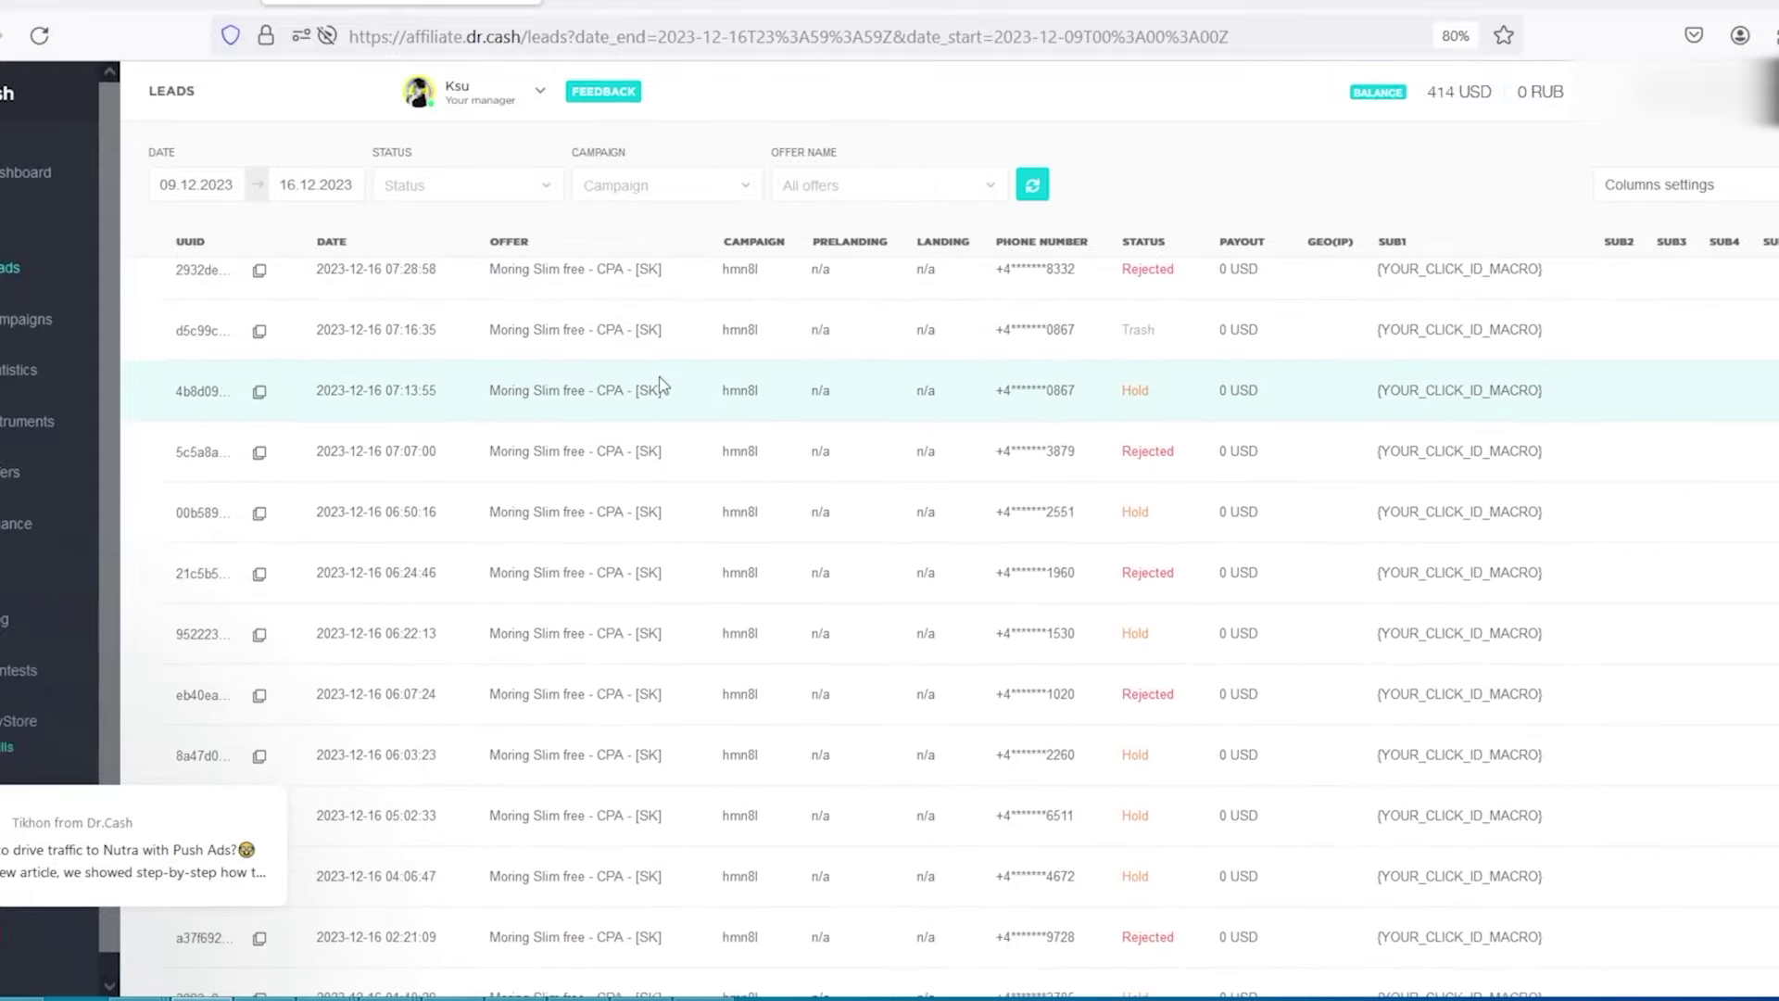
scroll(663, 385, "down", 6)
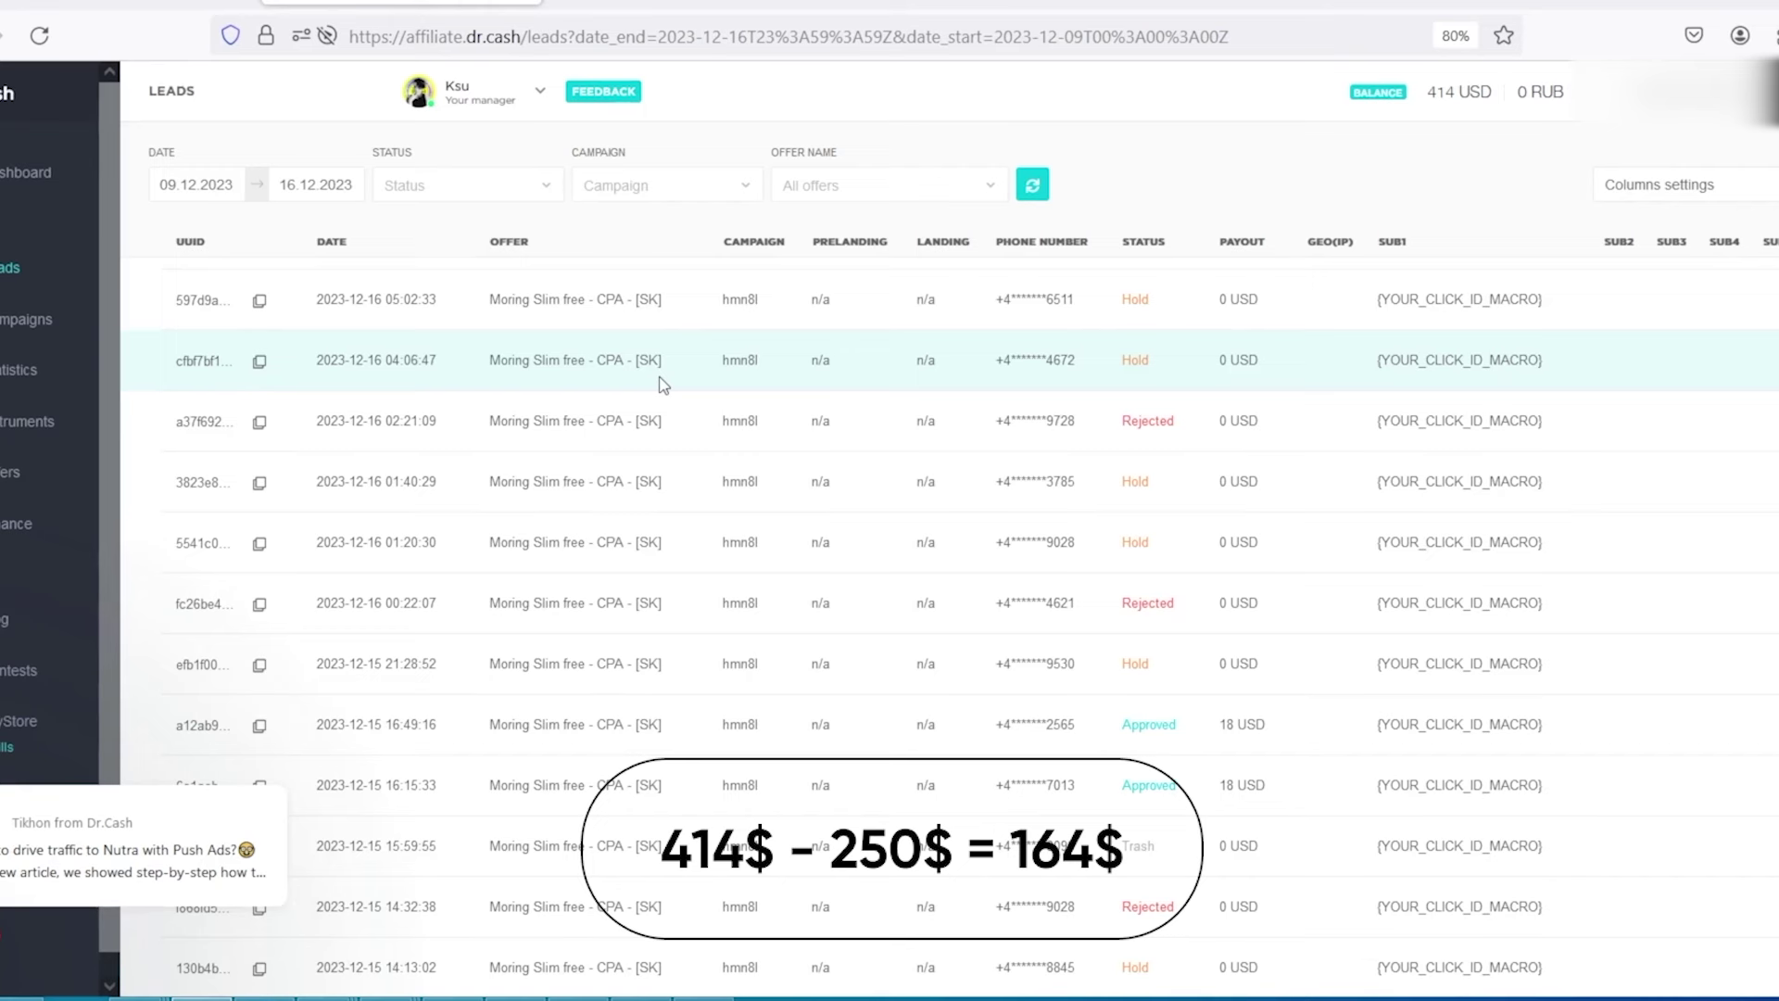
scroll(663, 385, "up", 5)
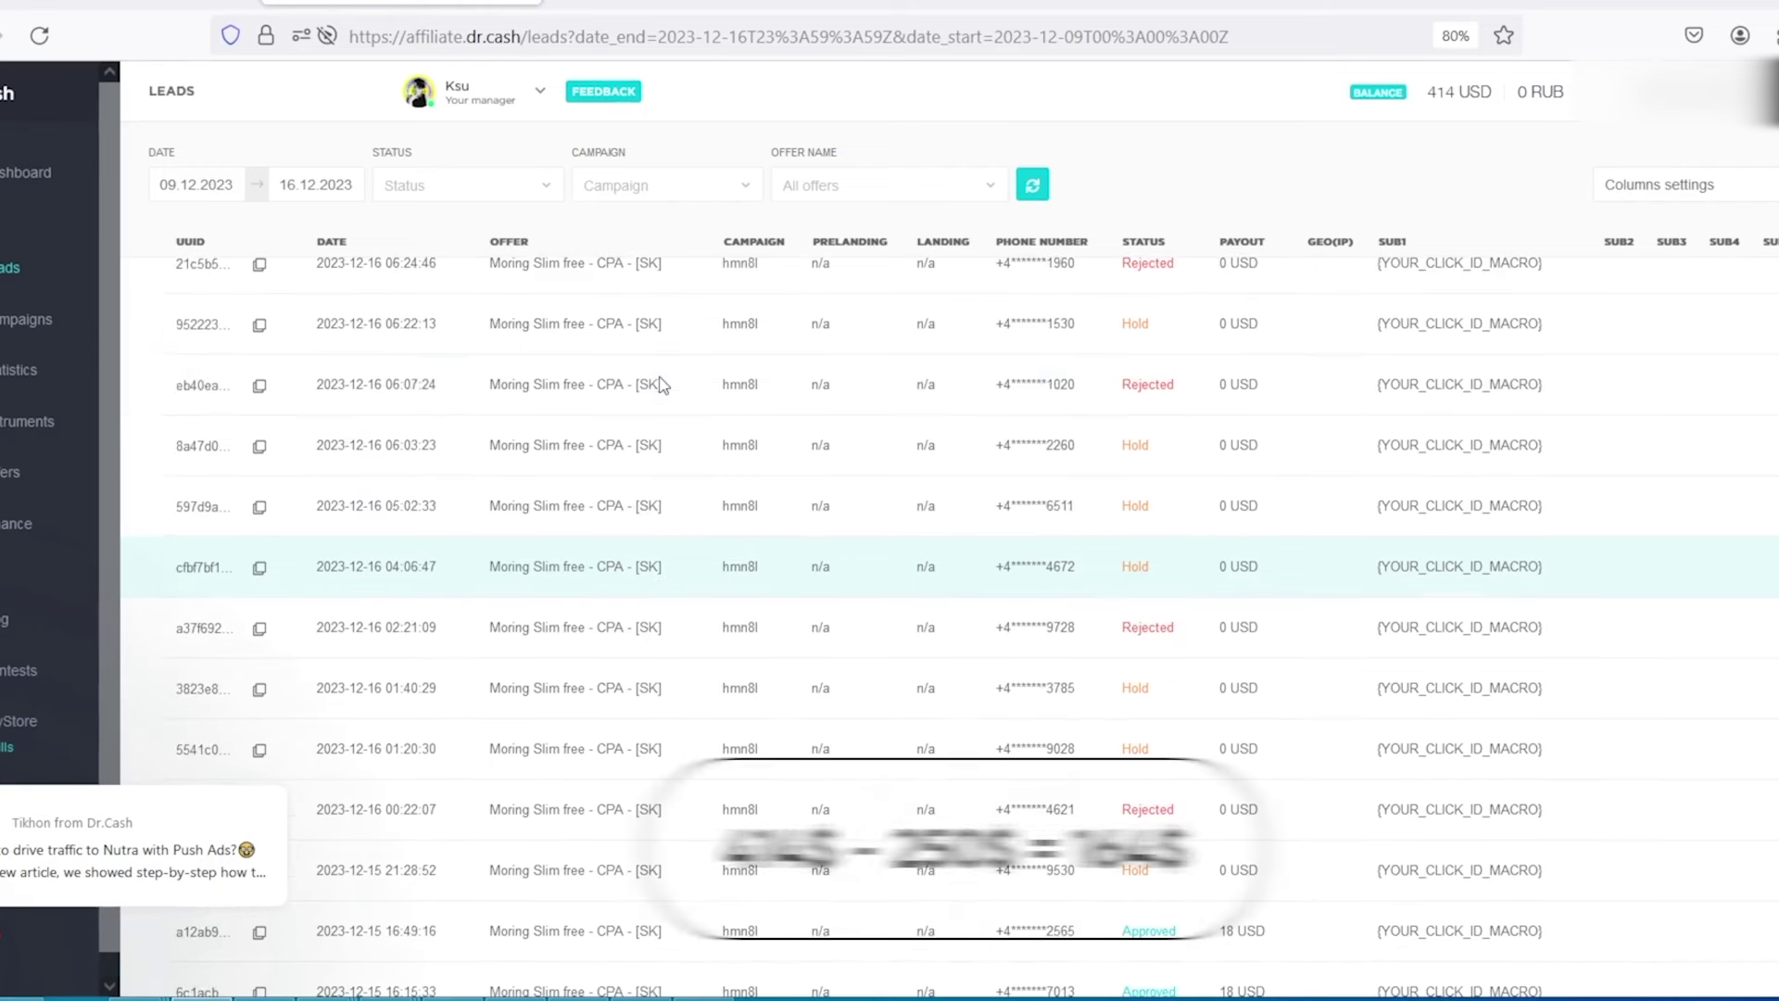
scroll(664, 384, "up", 5)
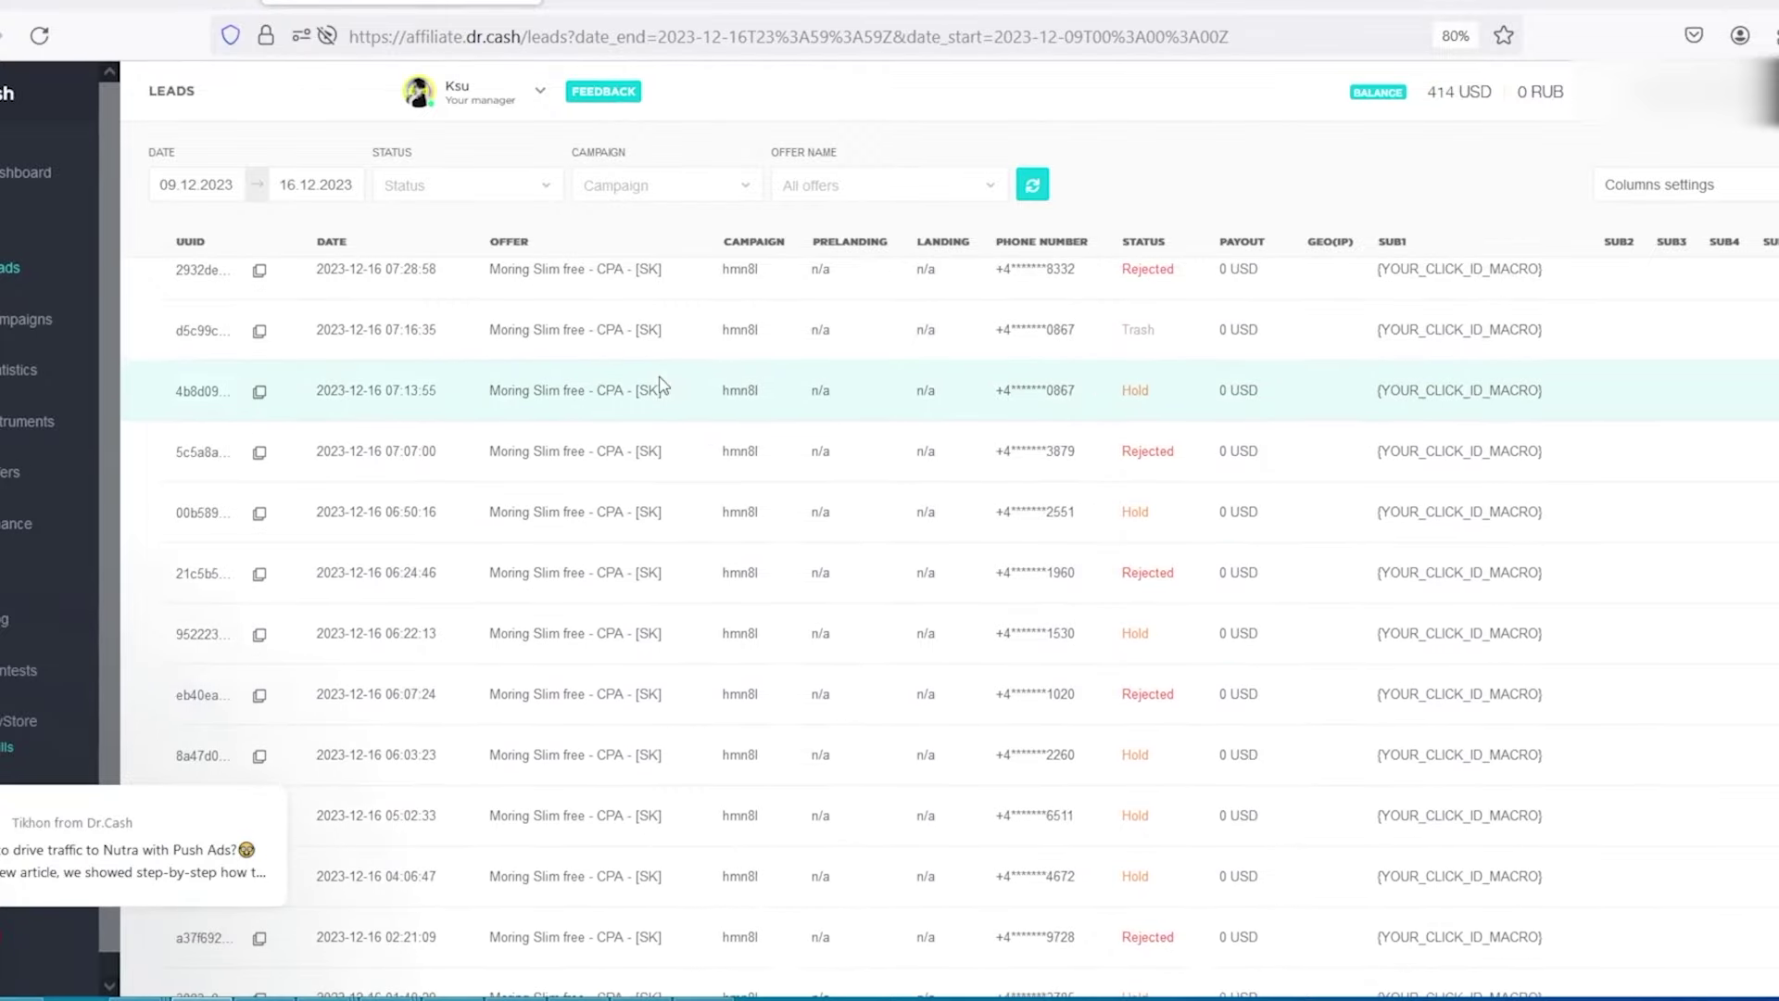
scroll(664, 384, "up", 5)
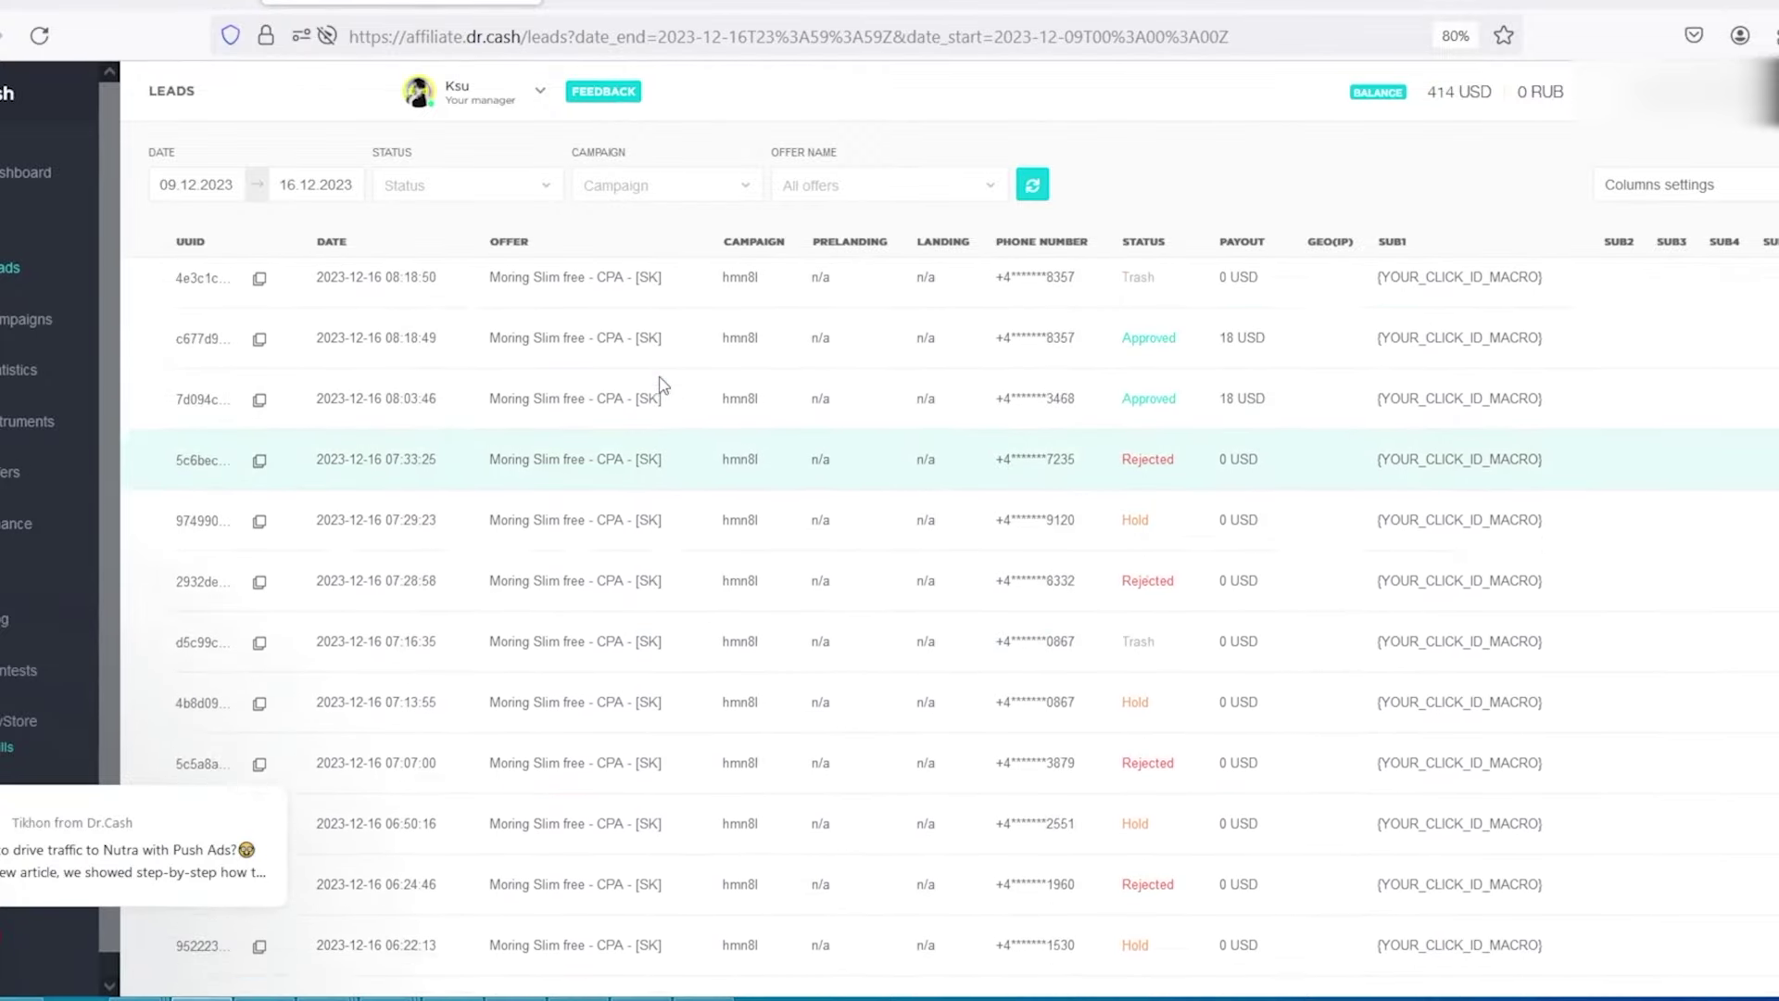
scroll(663, 385, "up", 4)
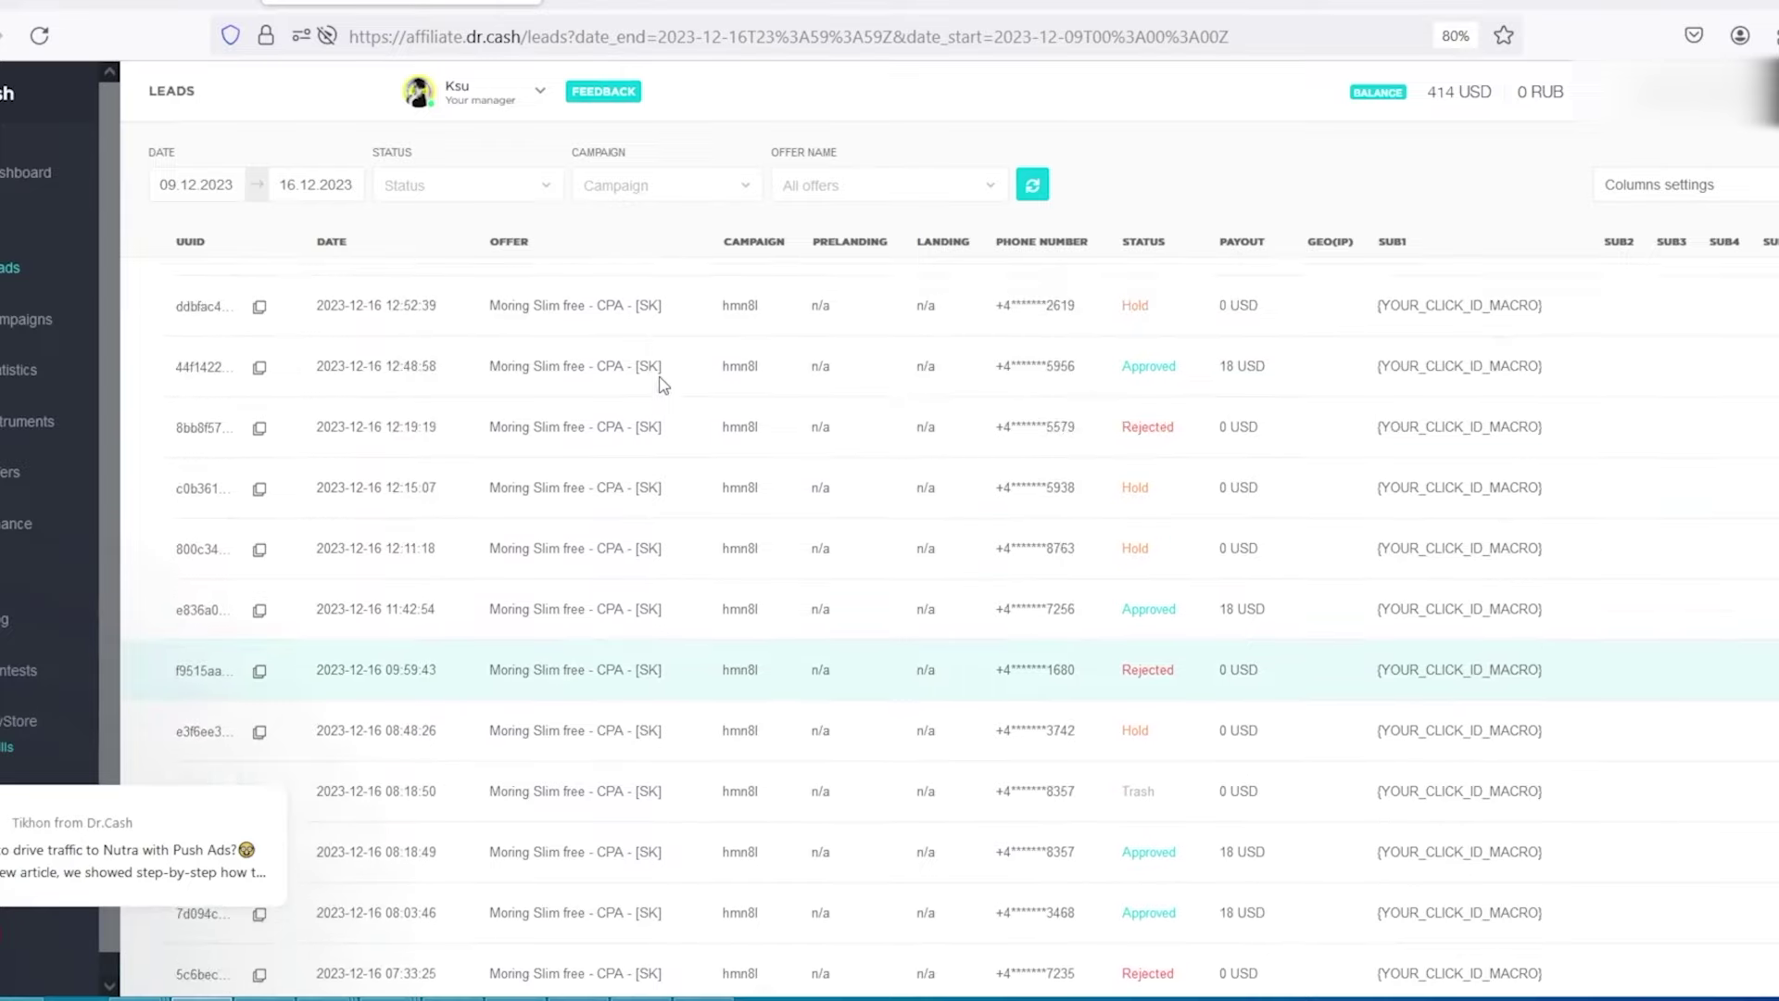